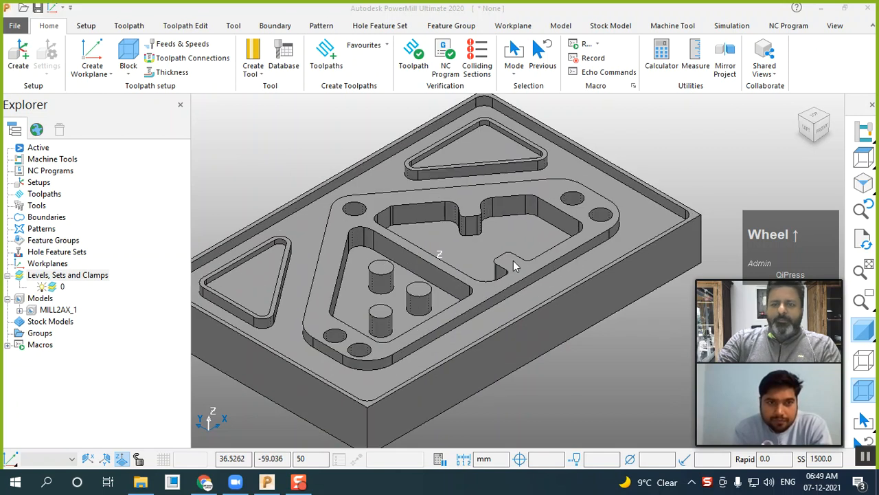
Step: Create a box block calculated from the model limits in the active workplane, with zero expansion
{"action": "left_click", "coordinate": [817, 234]}
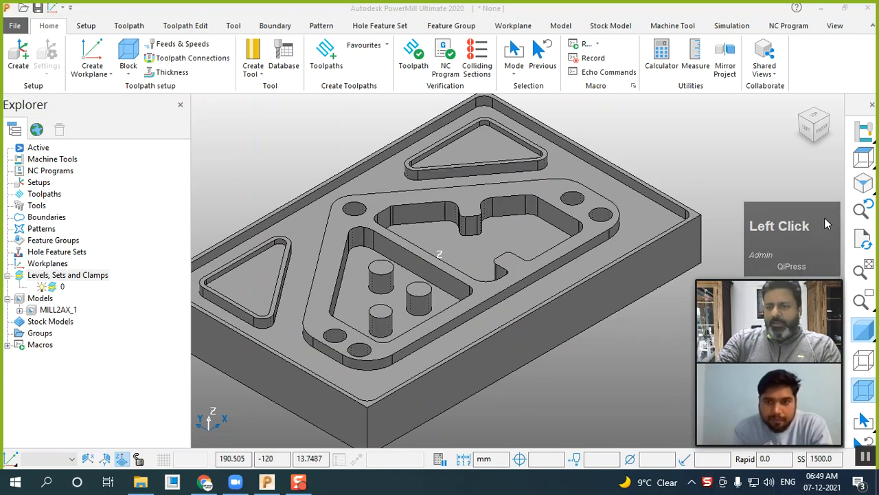
{"action": "scroll", "coordinate": [579, 241], "scroll_direction": "down", "scroll_amount": 1}
{"action": "left_click", "coordinate": [129, 55]}
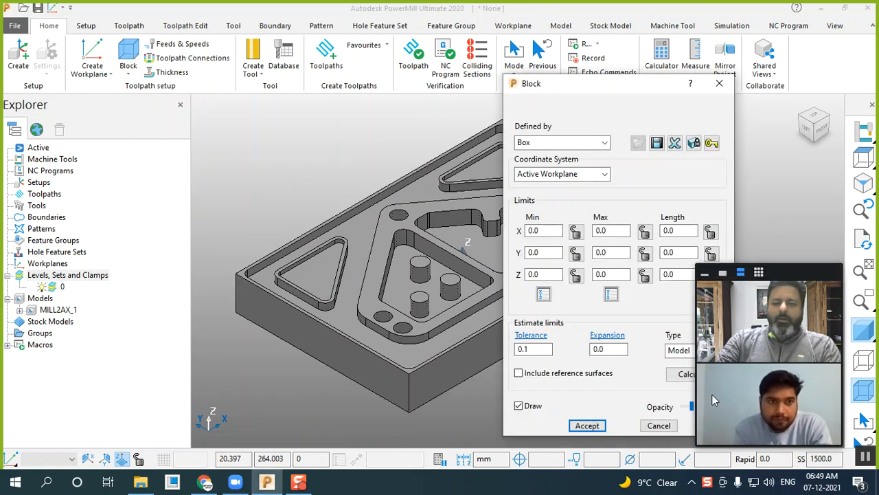
{"action": "left_click_drag", "start_coordinate": [652, 90], "coordinate": [532, 89]}
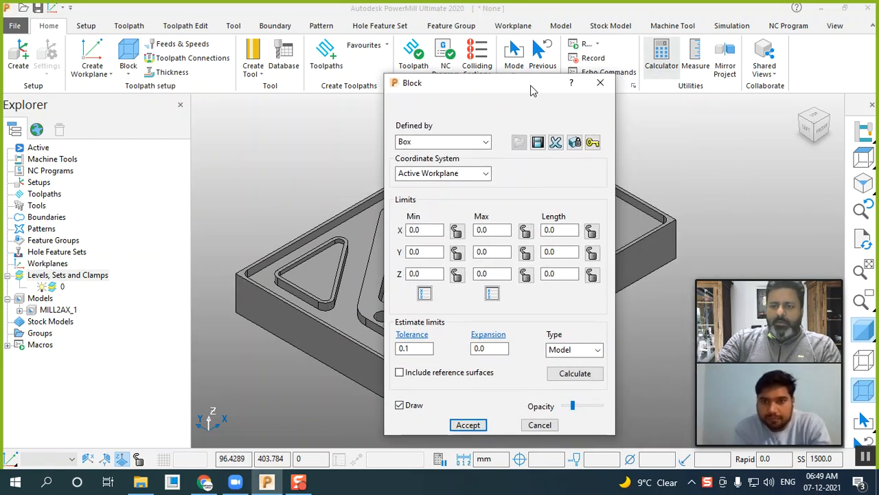
{"action": "left_click", "coordinate": [576, 373]}
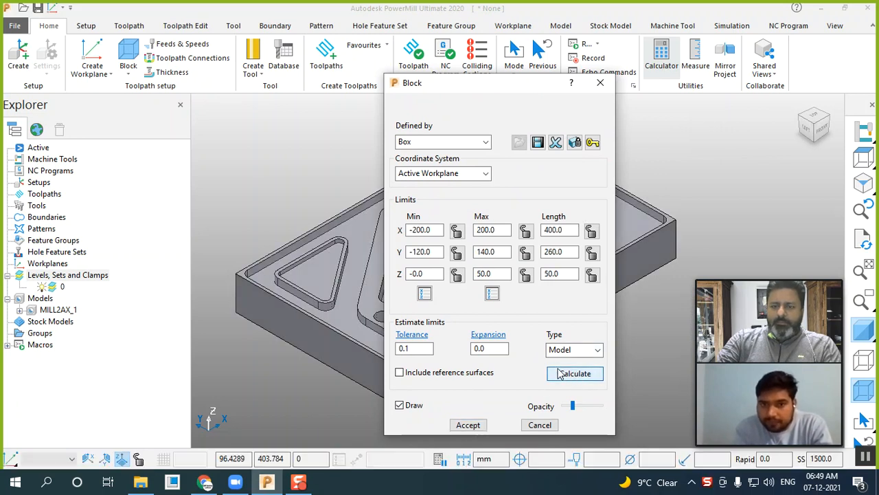
{"action": "left_click", "coordinate": [468, 425]}
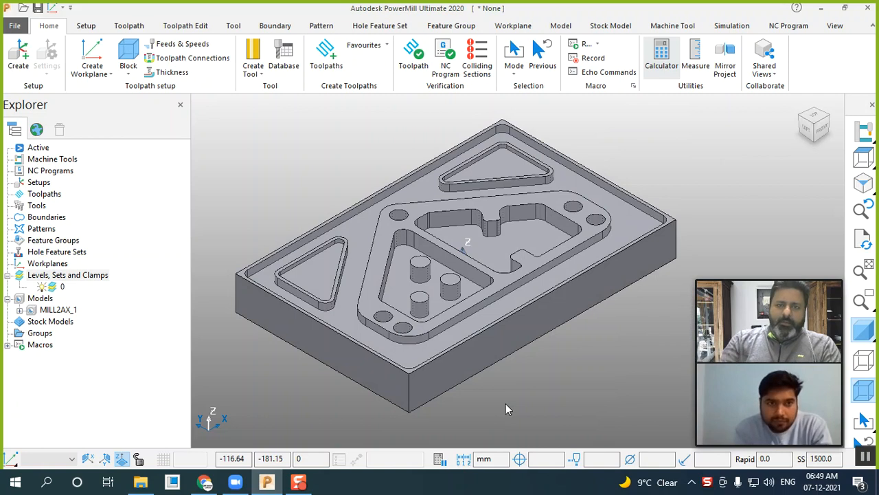
Step: Create a workplane positioned on the block at the centre of its top face
{"action": "left_click", "coordinate": [91, 68]}
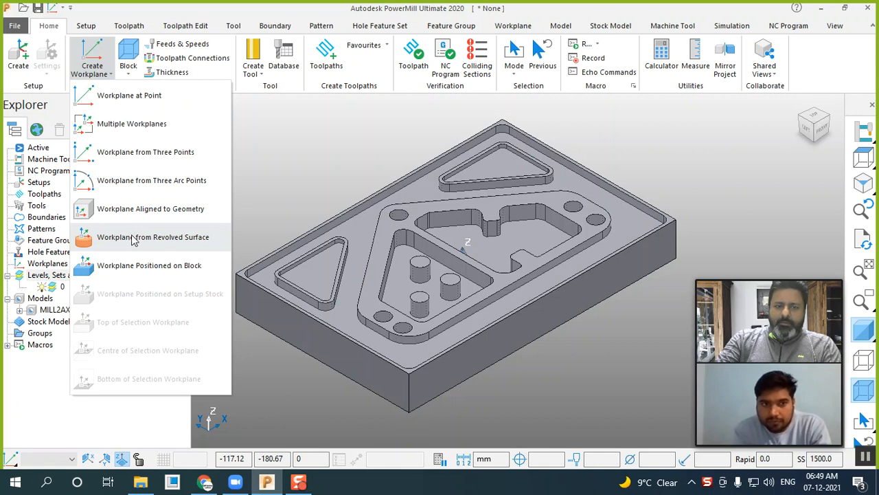
{"action": "left_click", "coordinate": [150, 265]}
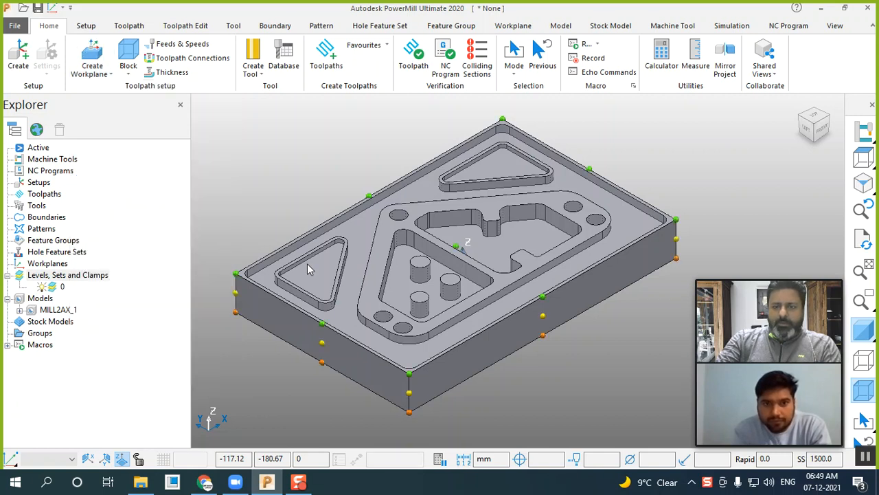
{"action": "left_click", "coordinate": [457, 243]}
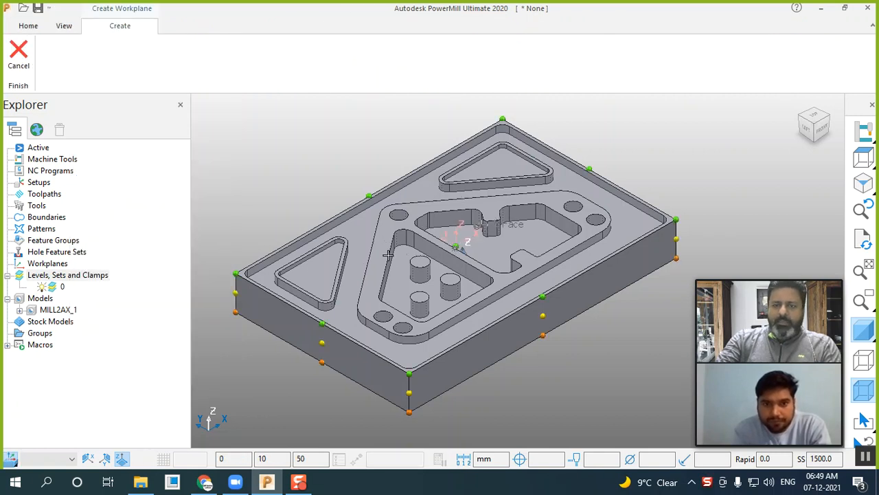
Step: Activate level 0 and workplane 1
{"action": "right_click", "coordinate": [63, 288]}
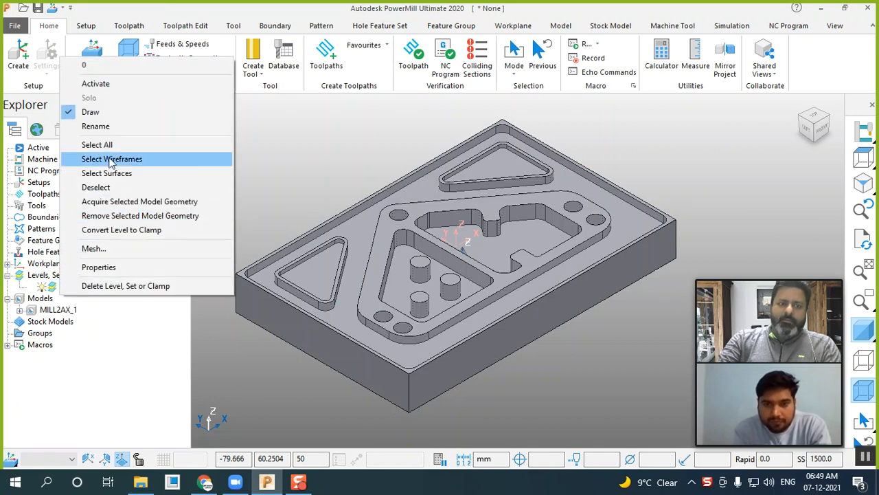
{"action": "left_click", "coordinate": [133, 87]}
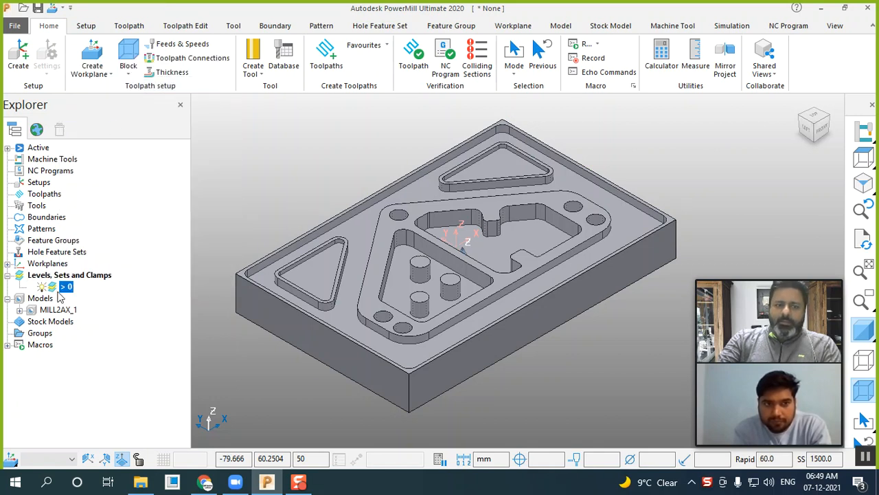
{"action": "left_click", "coordinate": [7, 264]}
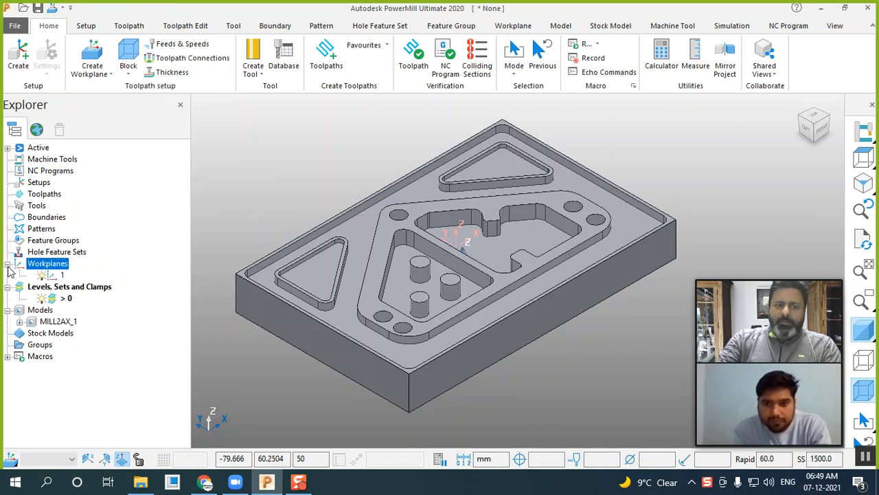
{"action": "right_click", "coordinate": [49, 276]}
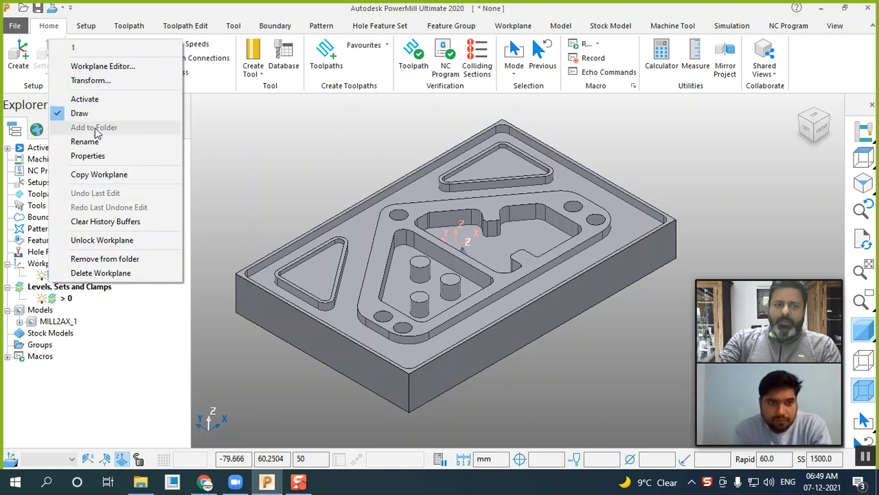
{"action": "left_click", "coordinate": [85, 99]}
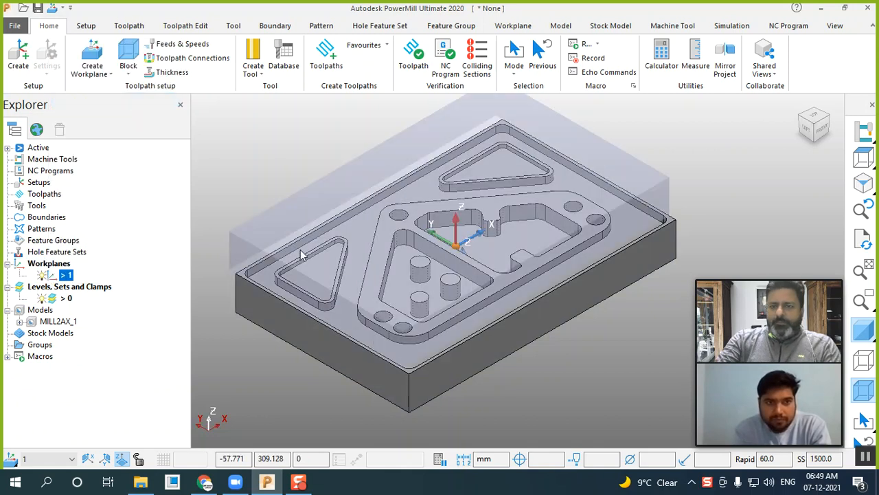
Step: Set the block's coordinate system to Named Workplane 1 and recalculate its limits from the model
{"action": "left_click", "coordinate": [130, 66]}
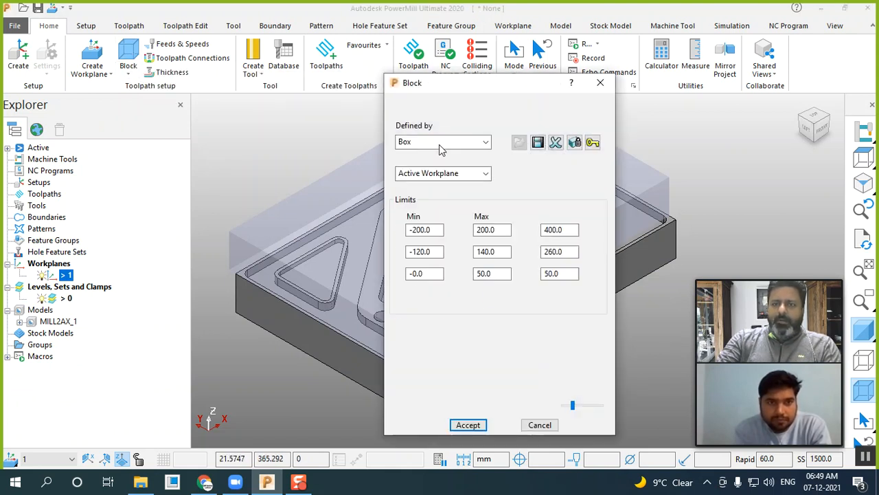
{"action": "left_click", "coordinate": [436, 173]}
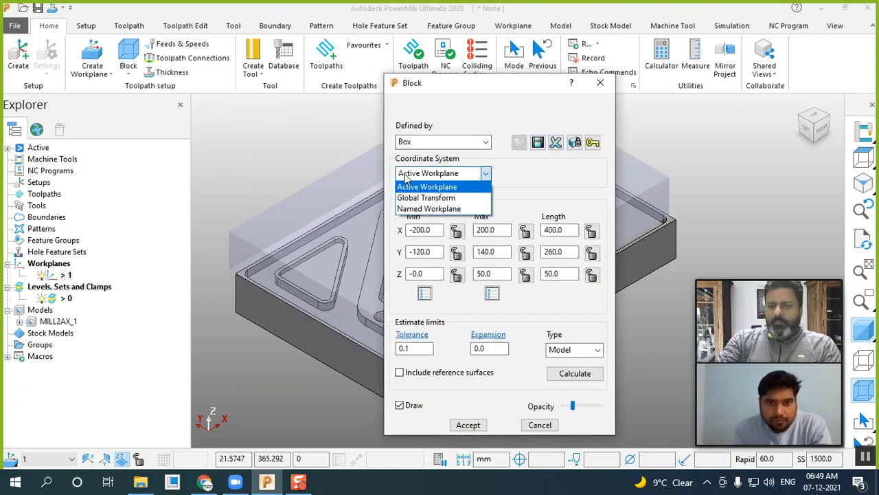
{"action": "left_click", "coordinate": [427, 208]}
{"action": "left_click", "coordinate": [546, 176]}
{"action": "left_click", "coordinate": [534, 200]}
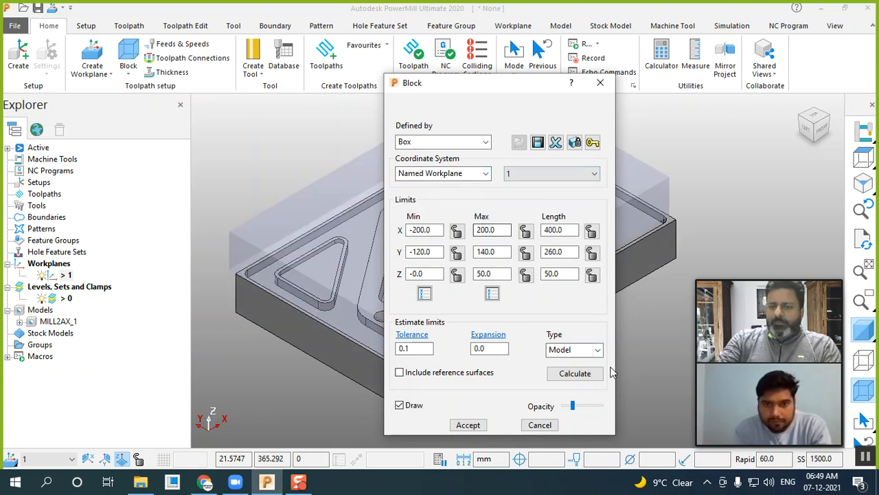
{"action": "left_click", "coordinate": [581, 375]}
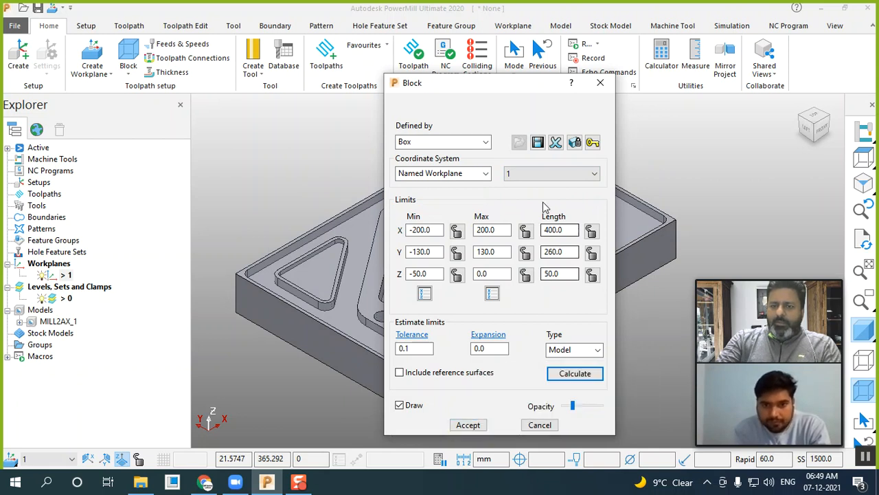
Step: Move the Block dialog away from the part and narrow the Explorer pane to uncover the model
{"action": "left_click_drag", "start_coordinate": [507, 90], "coordinate": [588, 88]}
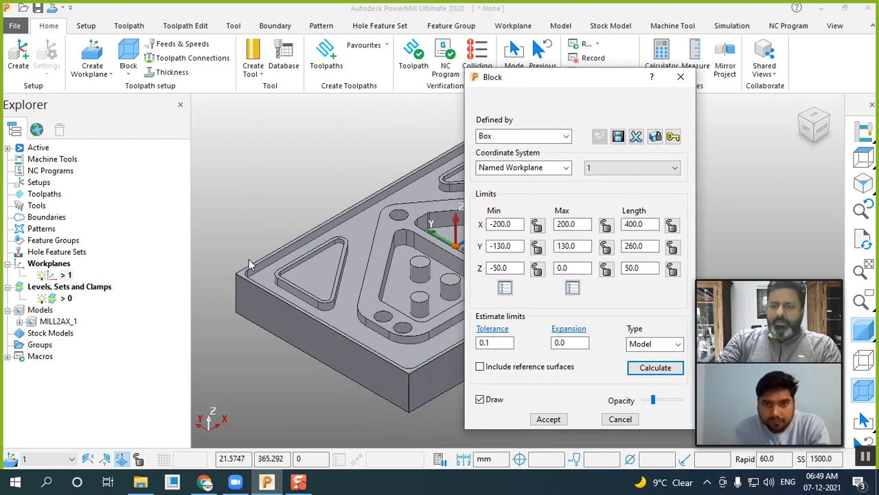
{"action": "scroll", "coordinate": [248, 259], "scroll_direction": "down", "scroll_amount": 3}
{"action": "scroll", "coordinate": [270, 283], "scroll_direction": "down", "scroll_amount": 2}
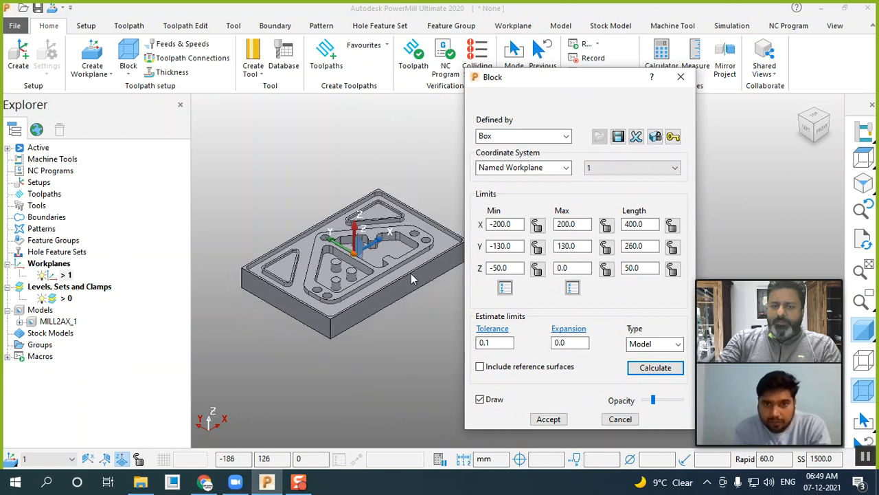
{"action": "scroll", "coordinate": [331, 265], "scroll_direction": "up", "scroll_amount": 3}
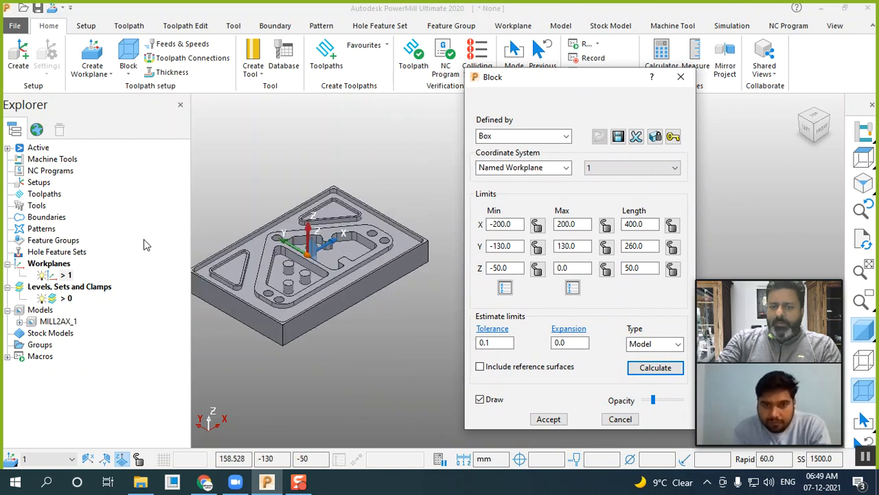
{"action": "left_click_drag", "start_coordinate": [190, 218], "coordinate": [122, 218]}
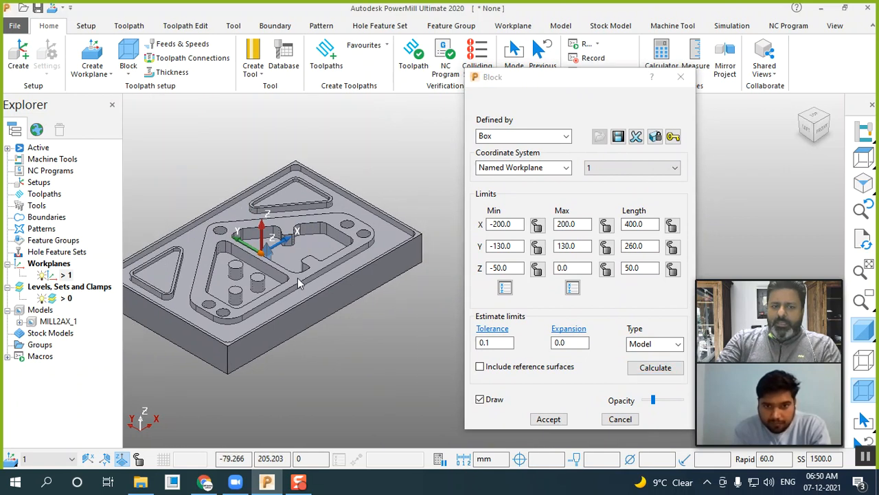
{"action": "scroll", "coordinate": [226, 234], "scroll_direction": "up", "scroll_amount": 2}
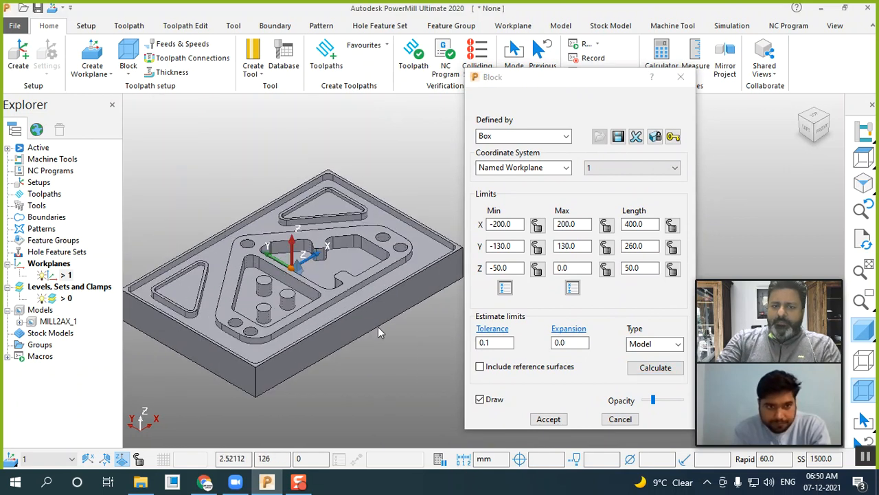
Step: Set the block expansion to 5 mm and recalculate the limits
{"action": "left_click", "coordinate": [569, 342]}
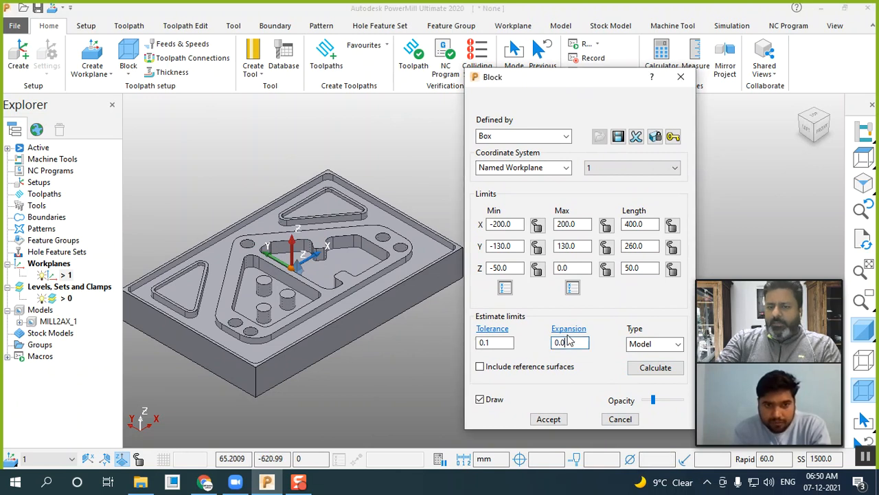
{"action": "left_click_drag", "start_coordinate": [573, 343], "coordinate": [515, 340]}
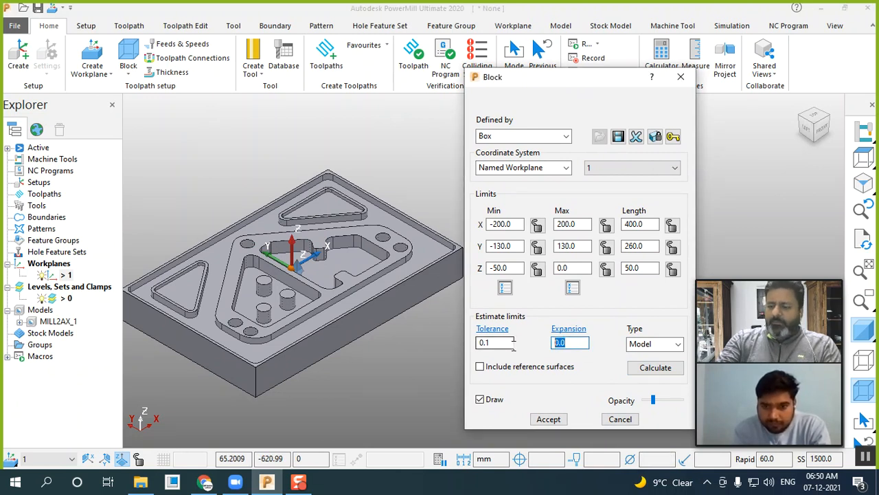
{"action": "type", "text": "5"}
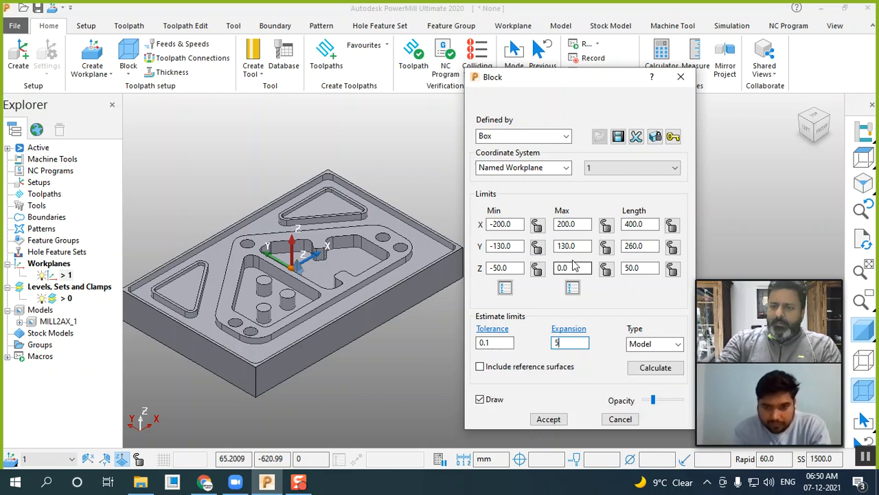
{"action": "left_click", "coordinate": [656, 368]}
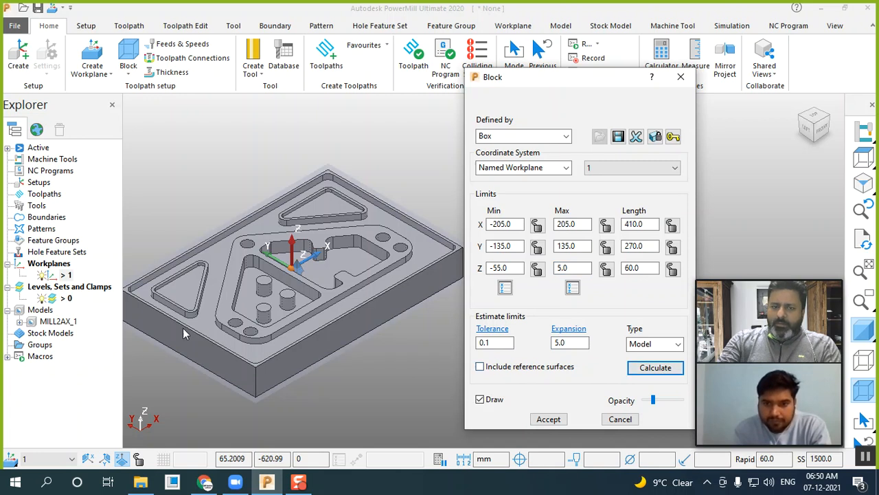
Step: Increase the block expansion to 15 mm and recalculate the limits
{"action": "double_click", "coordinate": [562, 343]}
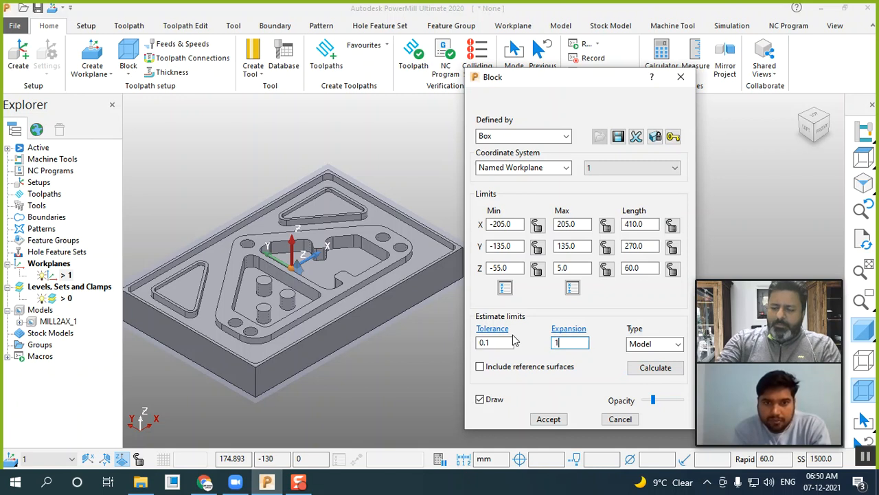
{"action": "type", "text": "15"}
{"action": "left_click", "coordinate": [653, 368]}
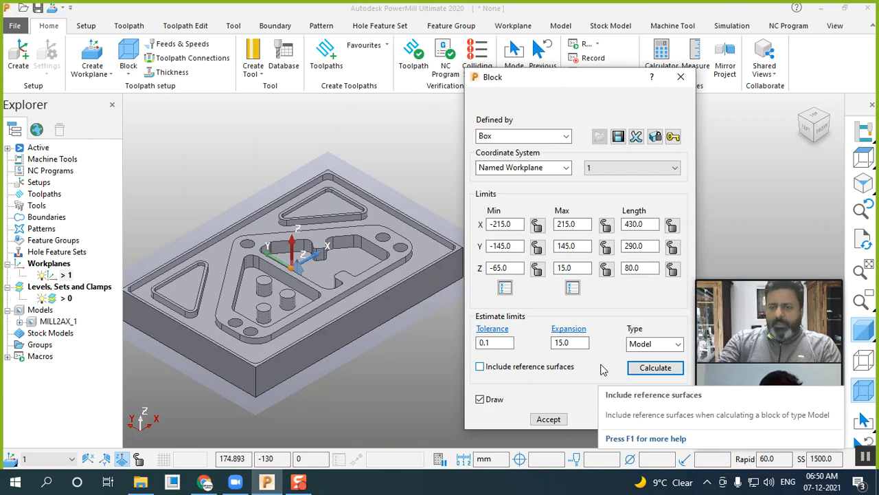
Step: Examine the expanded block's clearance around the part in the isometric, top and left views
{"action": "left_click", "coordinate": [347, 325]}
{"action": "scroll", "coordinate": [346, 304], "scroll_direction": "up", "scroll_amount": 2}
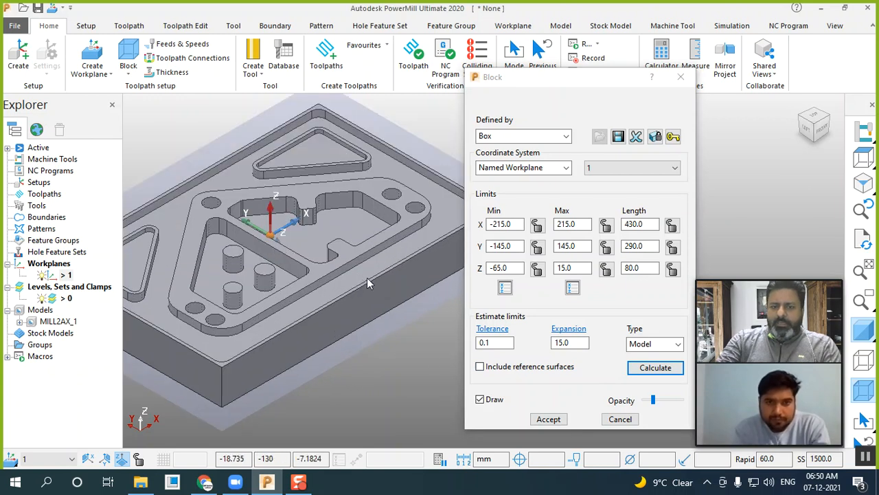
{"action": "scroll", "coordinate": [365, 323], "scroll_direction": "down", "scroll_amount": 2}
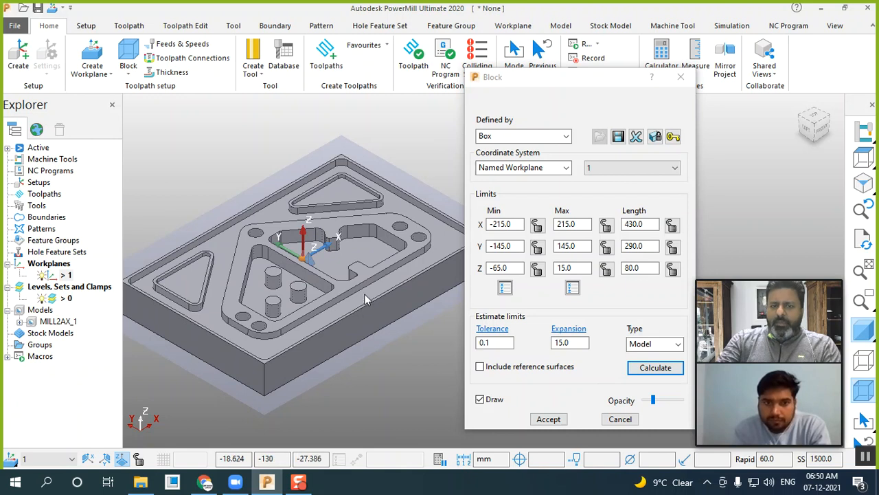
{"action": "middle_click_drag", "start_coordinate": [323, 334], "coordinate": [331, 343]}
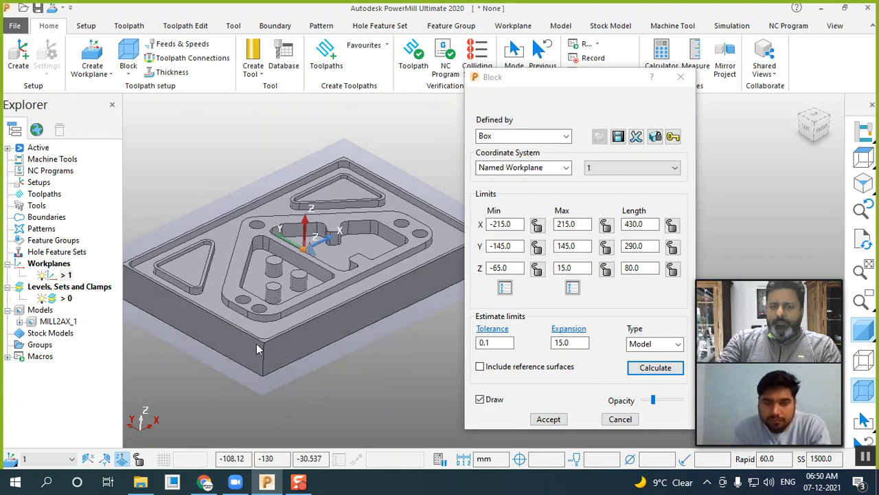
{"action": "left_click", "coordinate": [861, 159]}
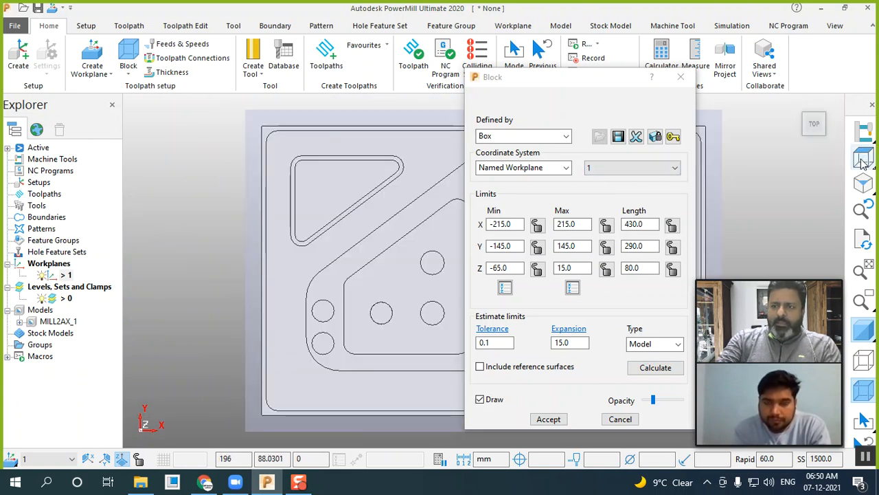
{"action": "mouse_move", "coordinate": [860, 160]}
{"action": "left_click", "coordinate": [750, 159]}
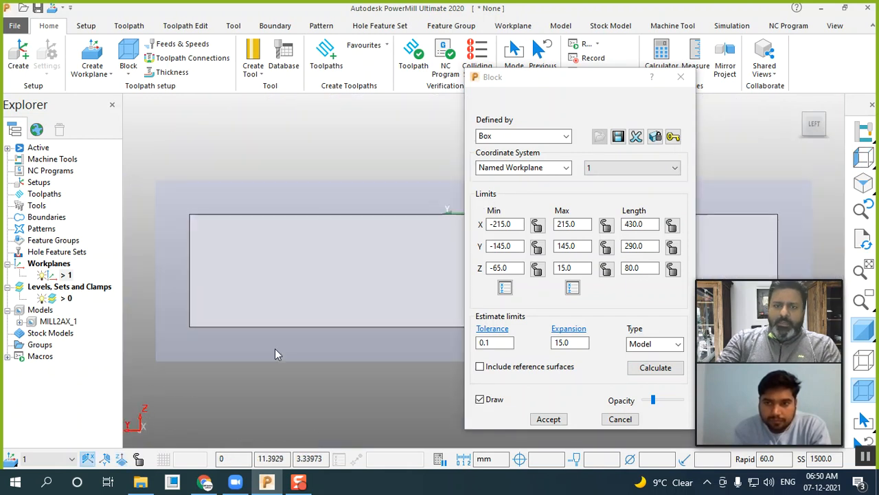
Step: Set the block expansion to 0 and recalculate the limits to fit the model exactly
{"action": "left_click_drag", "start_coordinate": [583, 343], "coordinate": [467, 342]}
{"action": "type", "text": "0"}
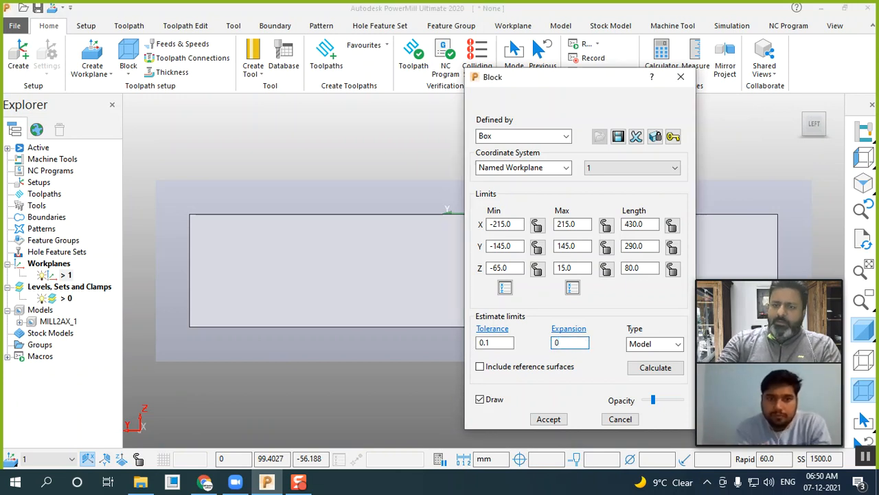
{"action": "left_click", "coordinate": [649, 371]}
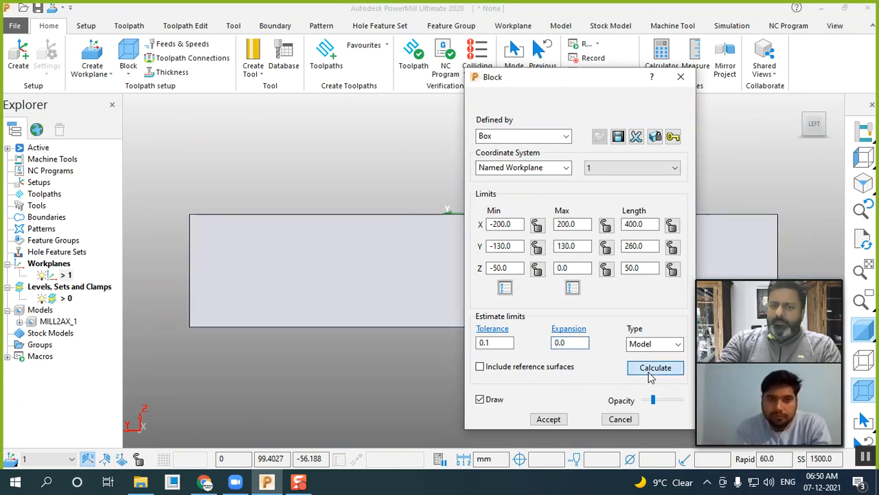
Step: Lock the block's minimum, maximum and length values in Z
{"action": "left_click", "coordinate": [864, 182]}
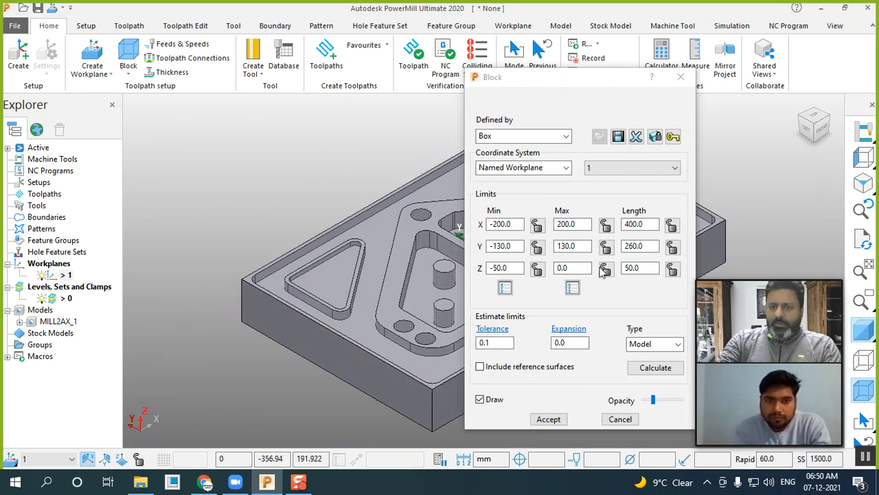
{"action": "left_click", "coordinate": [537, 268]}
{"action": "left_click", "coordinate": [606, 268]}
{"action": "left_click", "coordinate": [672, 268]}
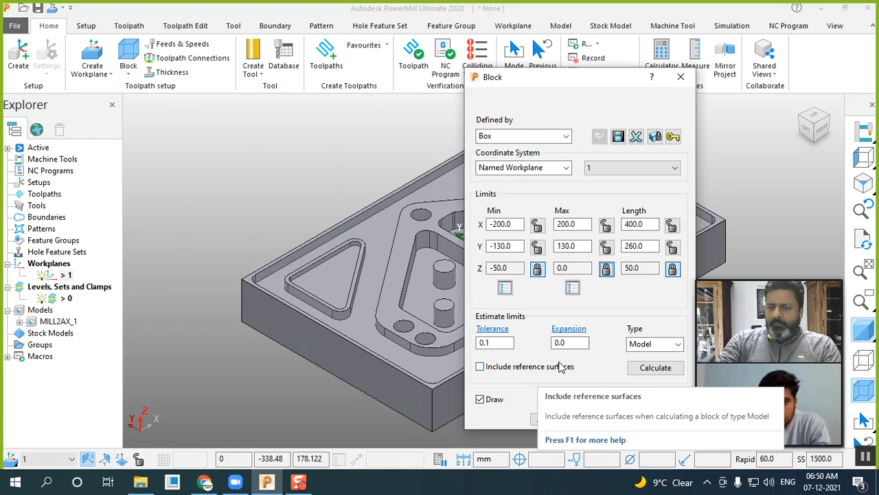
Step: Expand the block by 15 mm in the unlocked directions, recalculate its limits and accept the block
{"action": "left_click_drag", "start_coordinate": [571, 344], "coordinate": [539, 347]}
{"action": "type", "text": "15"}
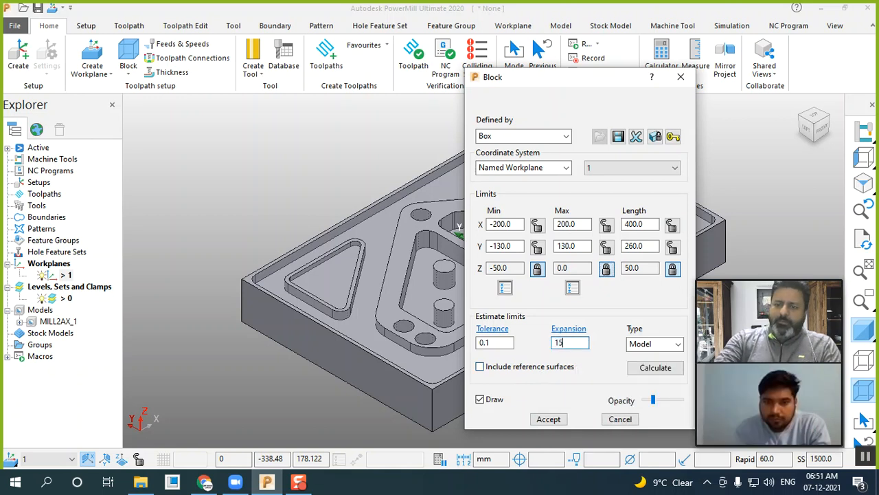
{"action": "left_click", "coordinate": [648, 369]}
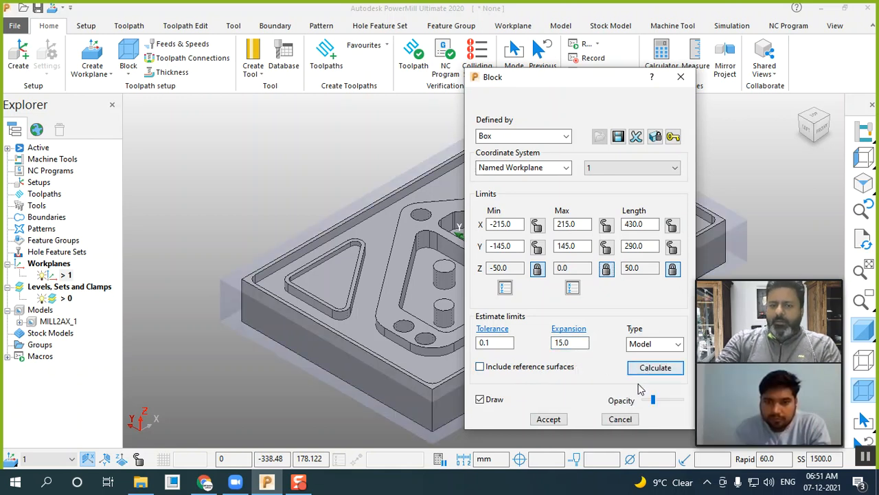
{"action": "left_click", "coordinate": [549, 419]}
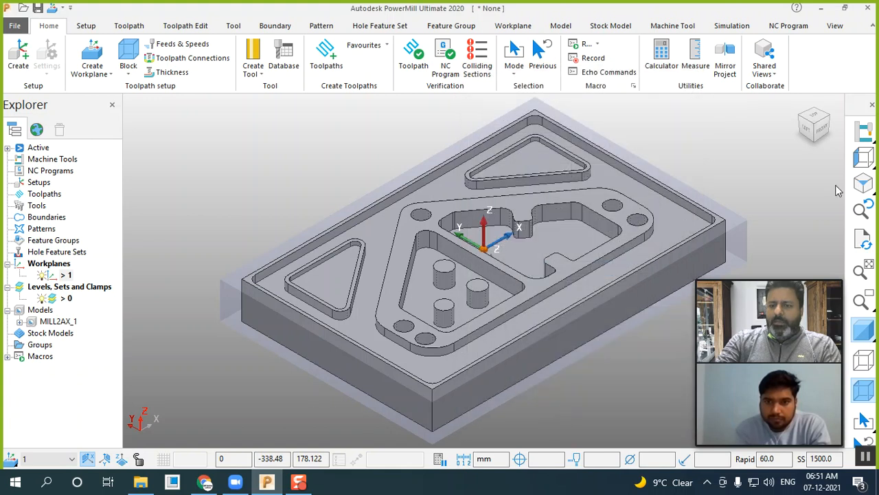
Step: Examine the block's side clearance around the part in the left, front and isometric views
{"action": "left_click", "coordinate": [862, 158]}
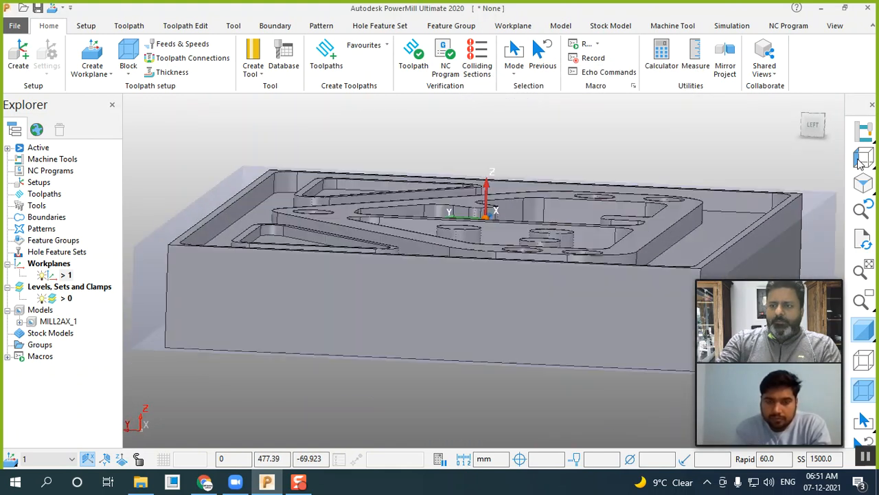
{"action": "mouse_move", "coordinate": [862, 158]}
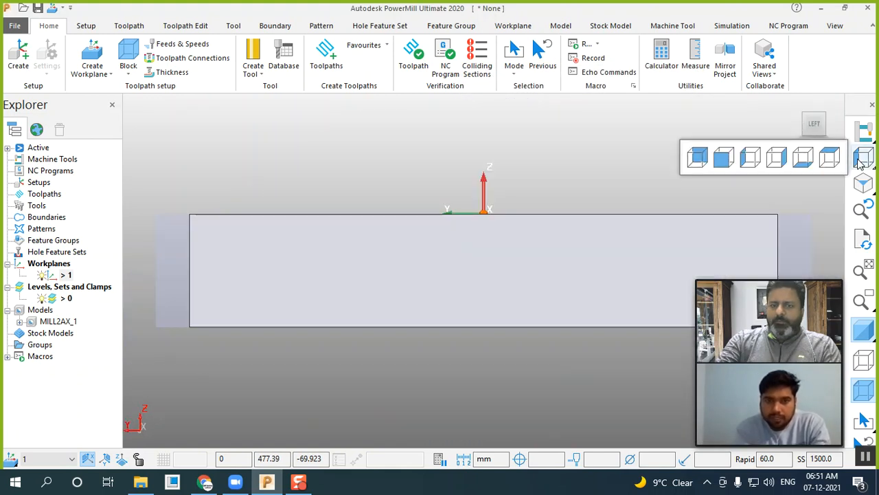
{"action": "left_click", "coordinate": [726, 159]}
{"action": "left_click", "coordinate": [854, 185]}
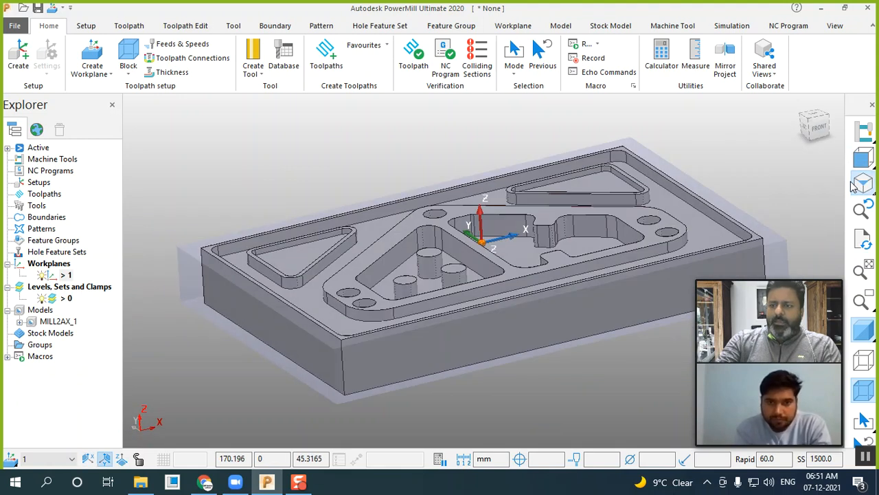
{"action": "scroll", "coordinate": [618, 194], "scroll_direction": "down", "scroll_amount": 1}
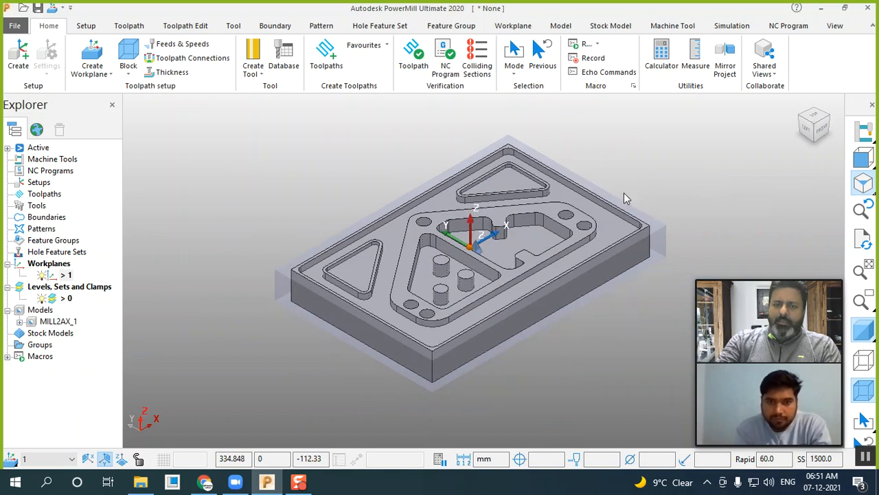
Step: Create an end mill tool with a diameter of 10 mm
{"action": "middle_click_drag", "start_coordinate": [663, 228], "coordinate": [600, 236], "text": "shift"}
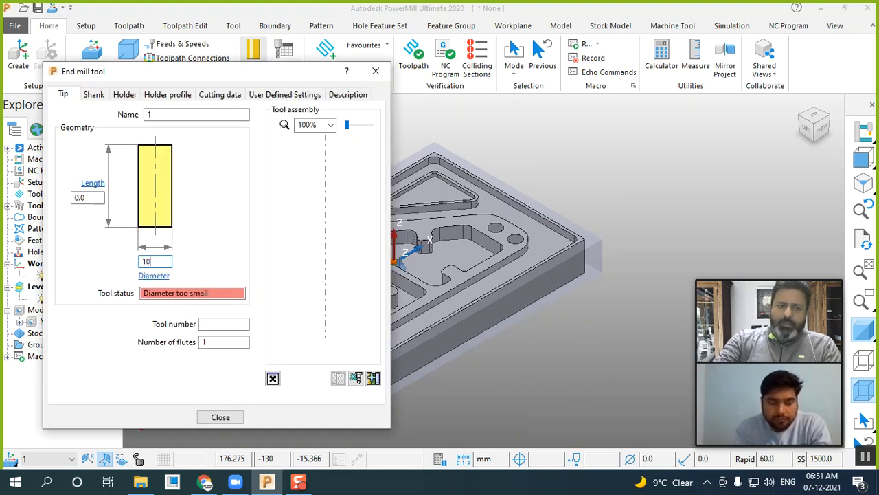
{"action": "key", "text": "Return"}
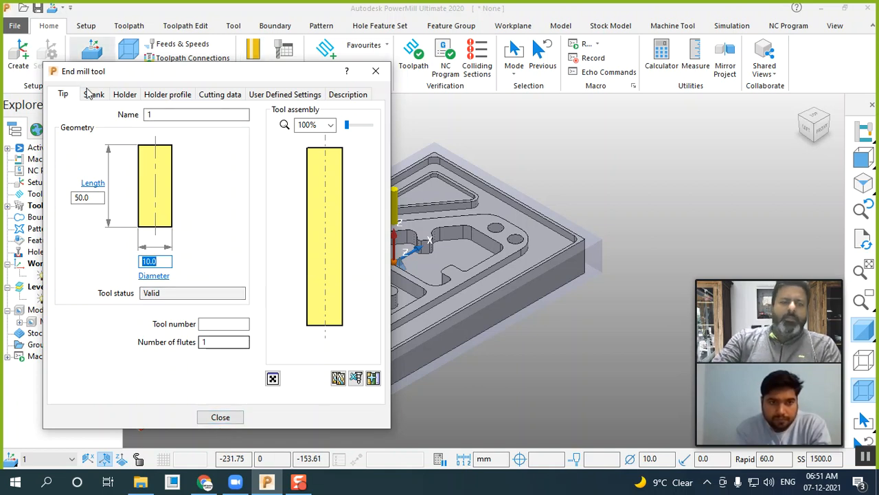
{"action": "left_click", "coordinate": [221, 417]}
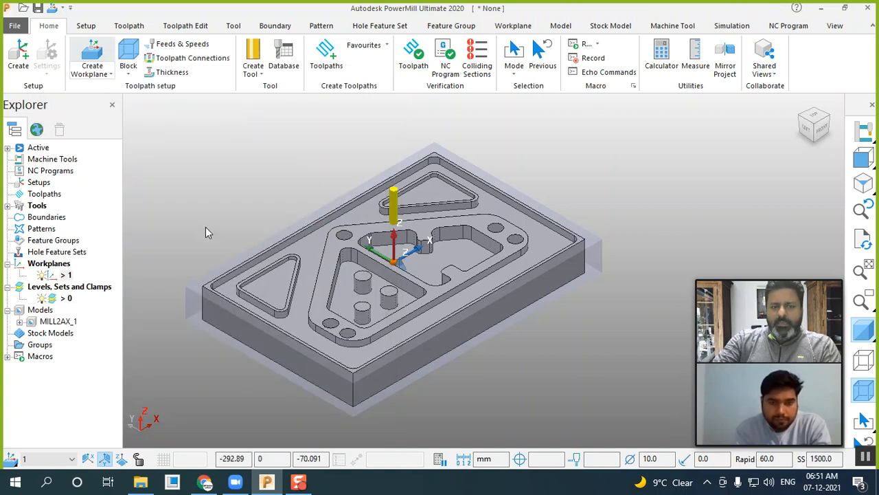
Step: Start a 2D Curve Profile toolpath from the curve machining strategies and create a new pattern for its curves
{"action": "scroll", "coordinate": [278, 265], "scroll_direction": "up", "scroll_amount": 2}
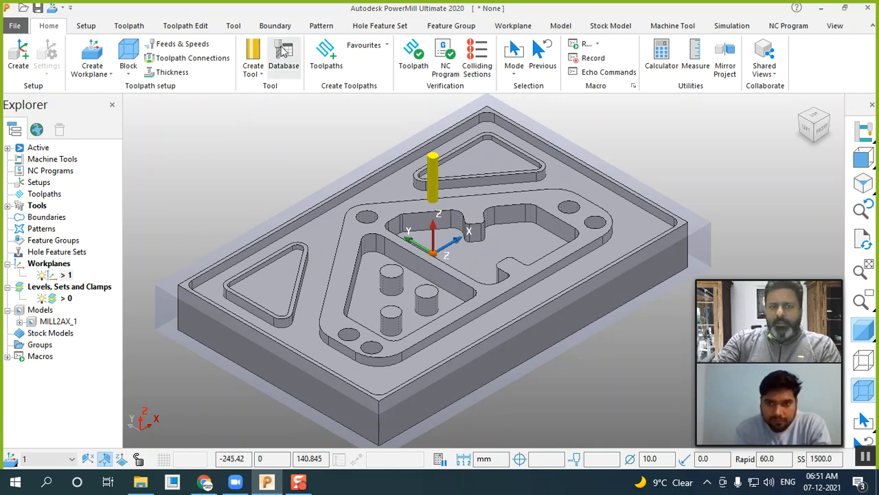
{"action": "left_click", "coordinate": [336, 62]}
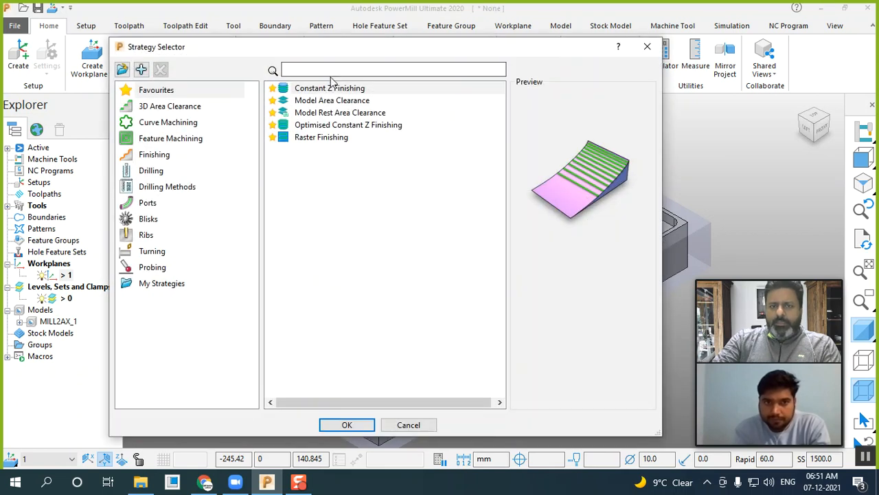
{"action": "left_click", "coordinate": [152, 124]}
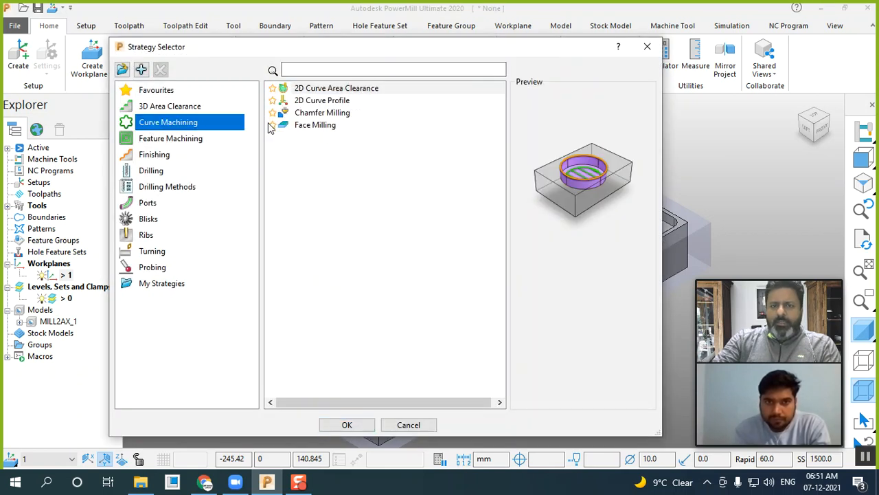
{"action": "left_click", "coordinate": [318, 101]}
{"action": "left_click", "coordinate": [337, 425]}
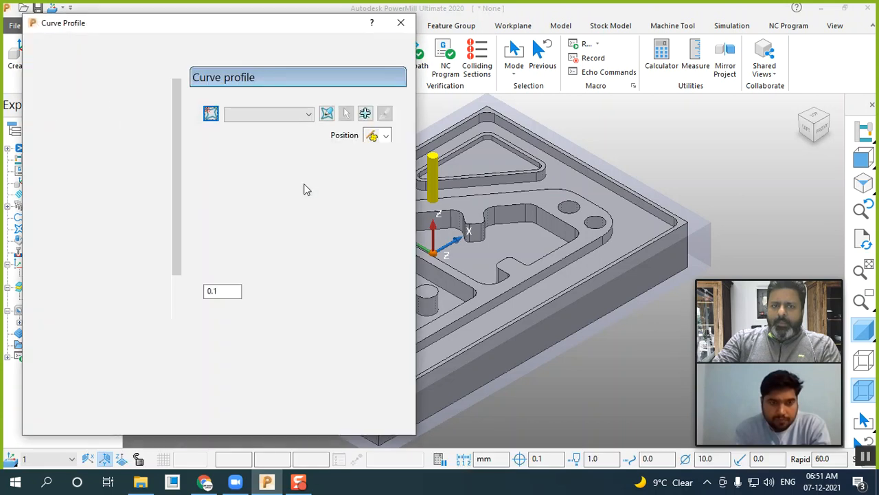
{"action": "left_click", "coordinate": [211, 115]}
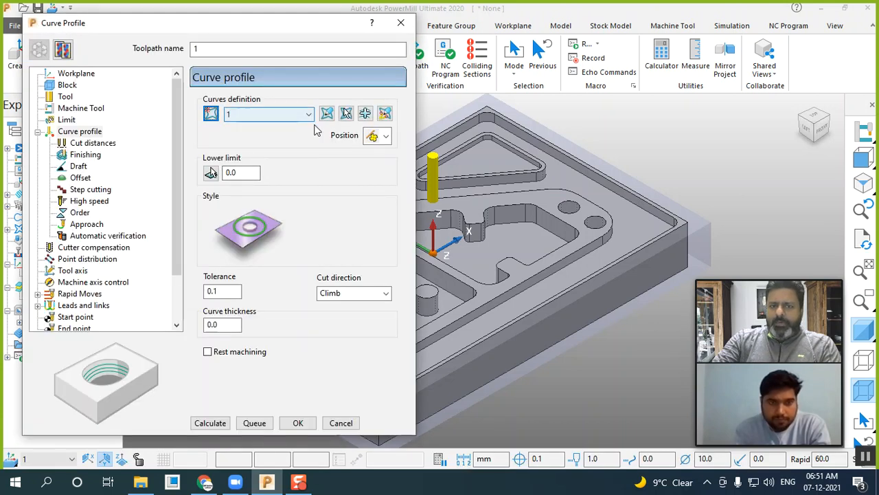
Step: Create a closed composite curve along the part's outer top edge and accept it into the toolpath's pattern
{"action": "left_click", "coordinate": [326, 115]}
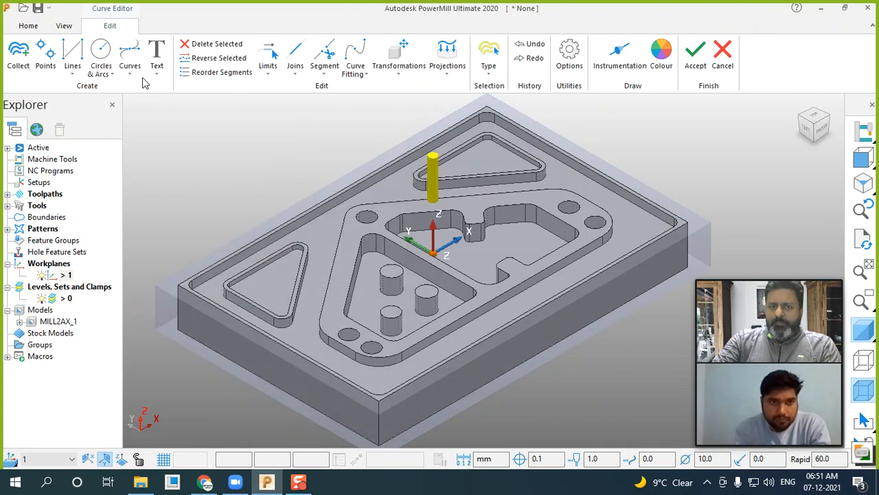
{"action": "left_click", "coordinate": [130, 60]}
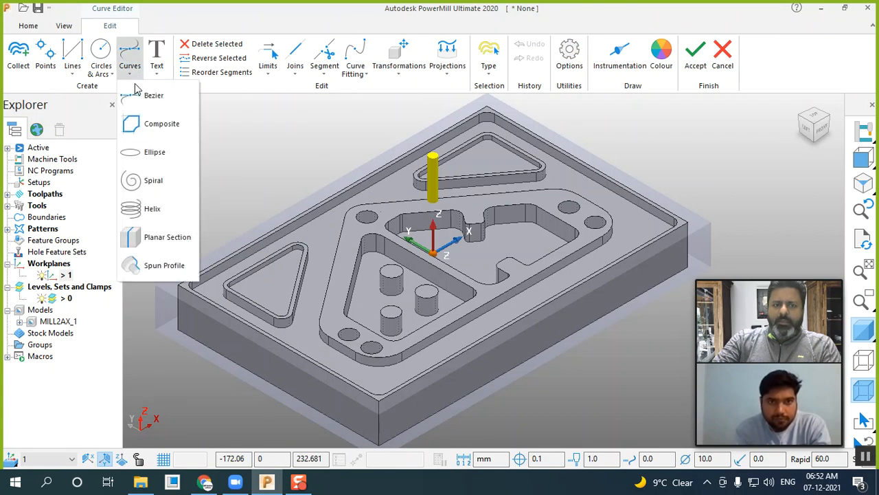
{"action": "left_click", "coordinate": [148, 121]}
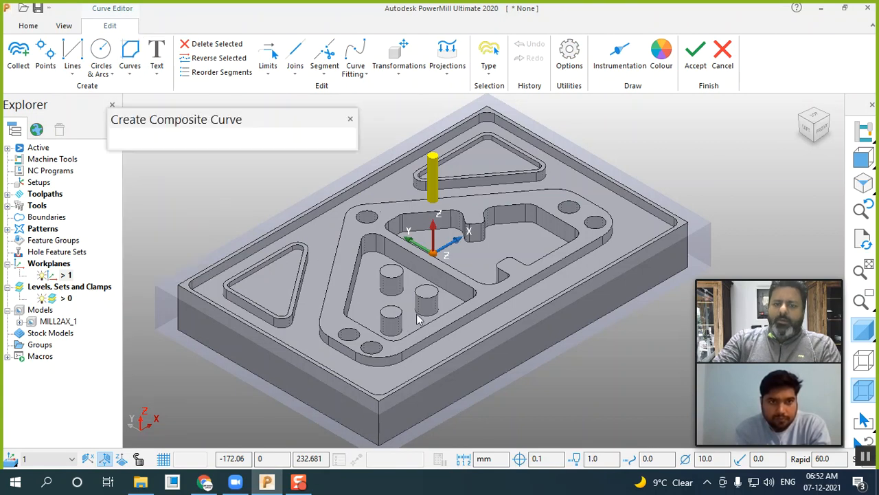
{"action": "left_click", "coordinate": [489, 338]}
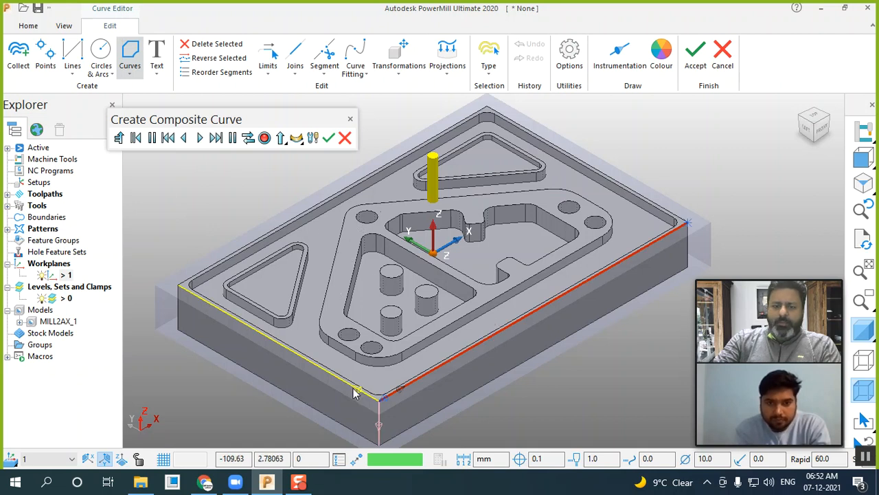
{"action": "left_click", "coordinate": [311, 368]}
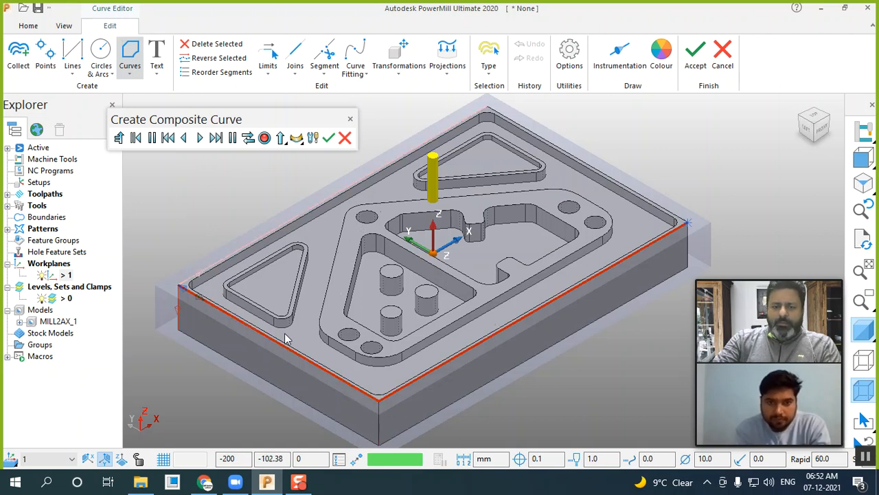
{"action": "left_click", "coordinate": [199, 276]}
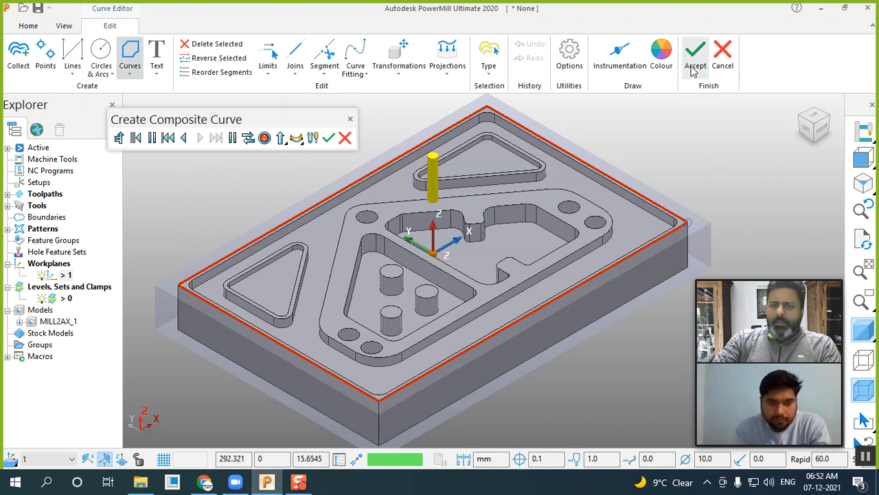
{"action": "left_click", "coordinate": [329, 138]}
{"action": "left_click", "coordinate": [694, 68]}
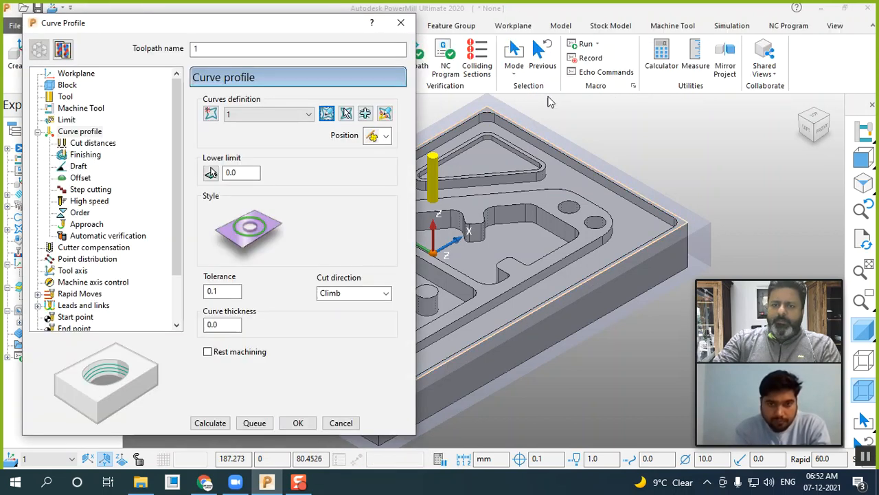
Step: Mark all of the profile curve's sections for machining and accept the machining sections
{"action": "left_click", "coordinate": [384, 114]}
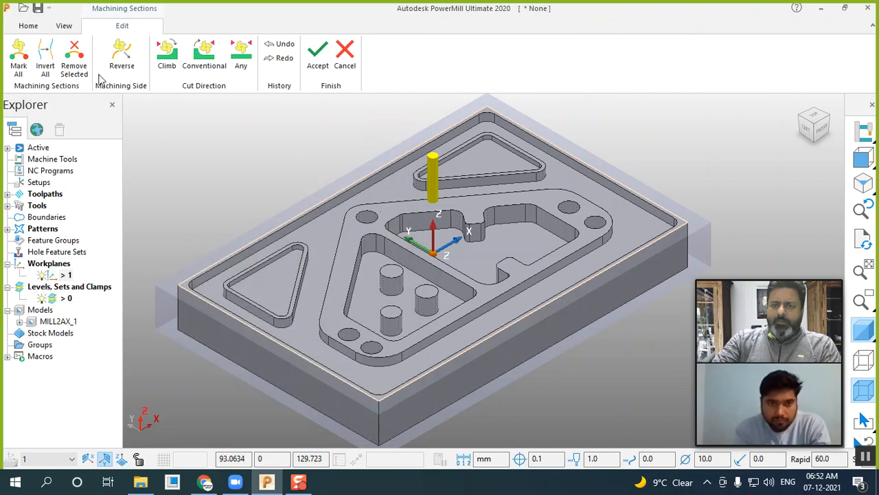
{"action": "left_click", "coordinate": [17, 58]}
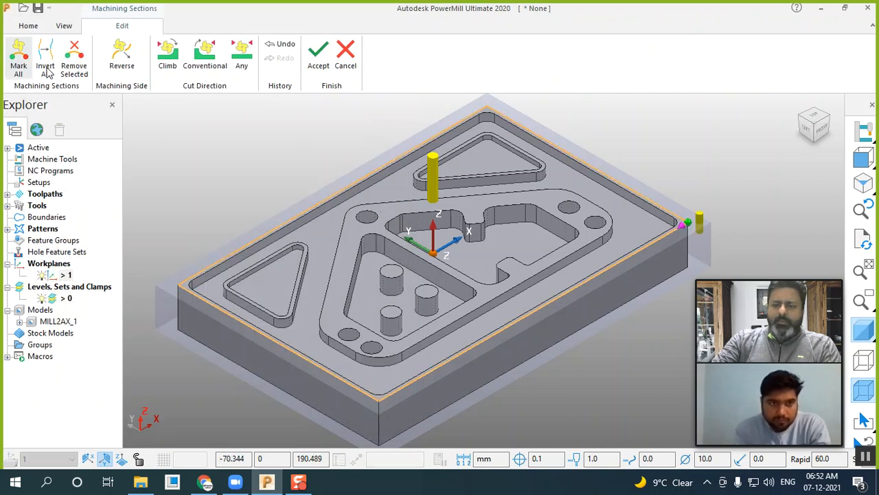
{"action": "left_click", "coordinate": [318, 61]}
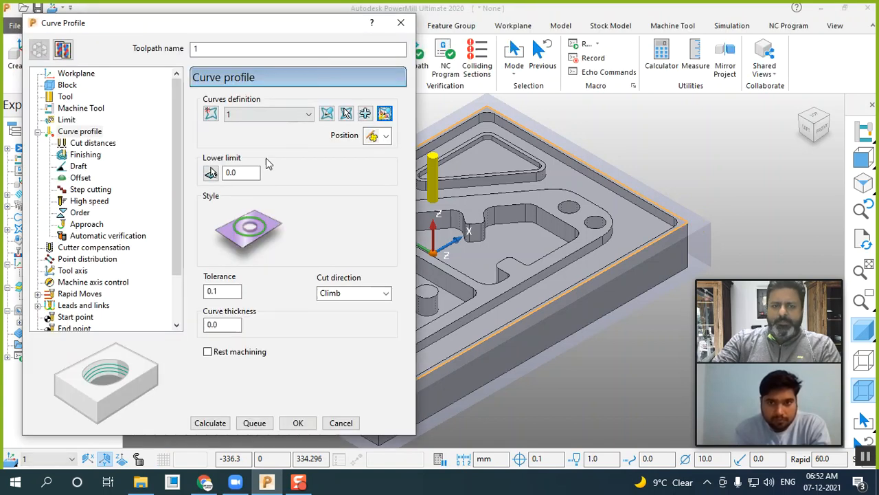
Step: Set the toolpath's lower limit to -50 by picking the part's bottom corner
{"action": "left_click", "coordinate": [212, 173]}
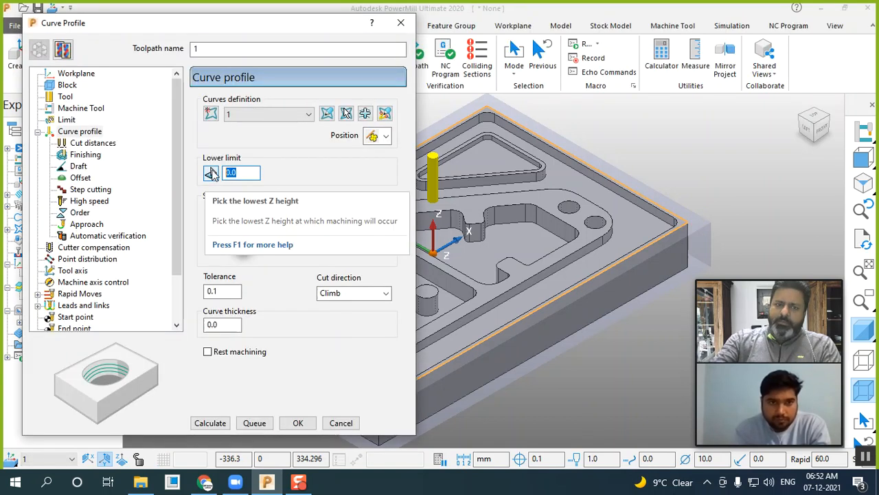
{"action": "left_click", "coordinate": [212, 173]}
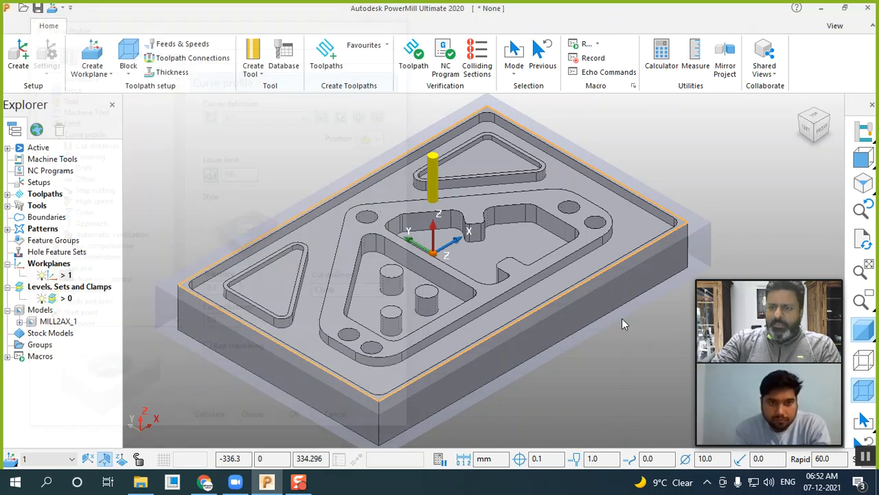
{"action": "left_click", "coordinate": [689, 268]}
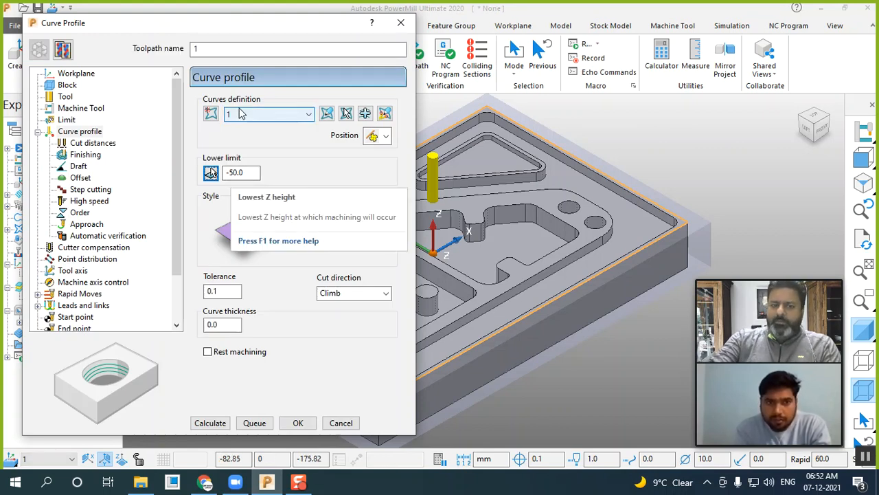
Step: Set the vertical cut extent to Limits, calculate the curve profile toolpath and close its settings
{"action": "left_click", "coordinate": [92, 144]}
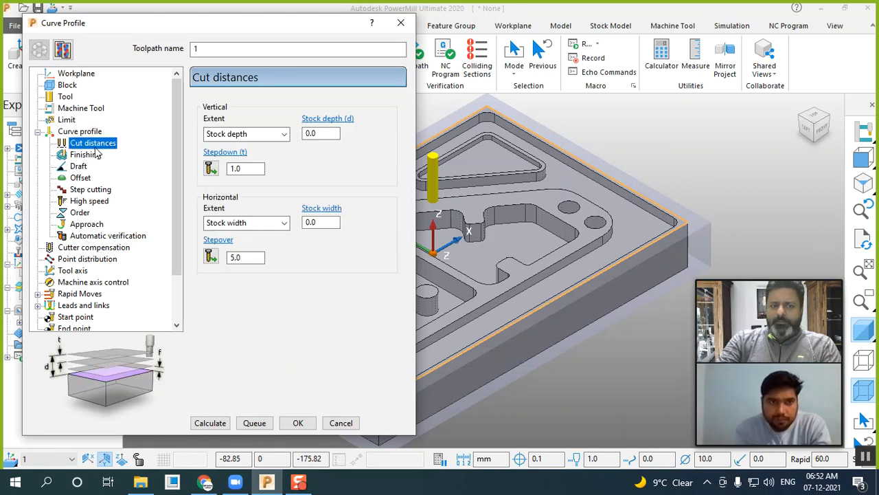
{"action": "left_click", "coordinate": [251, 134]}
{"action": "left_click", "coordinate": [233, 145]}
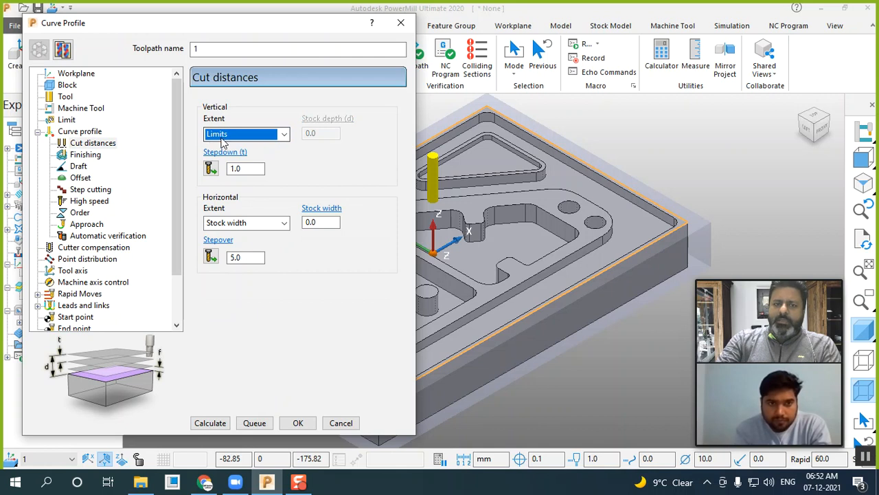
{"action": "left_click", "coordinate": [249, 169]}
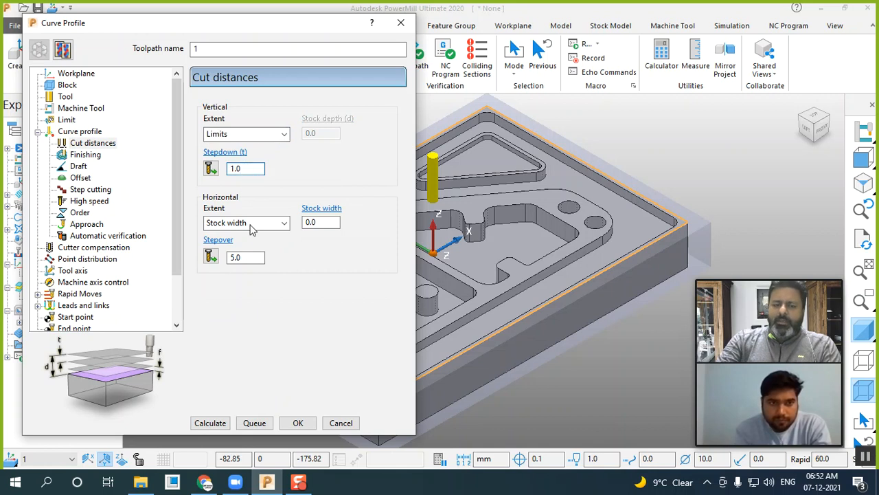
{"action": "left_click", "coordinate": [215, 424]}
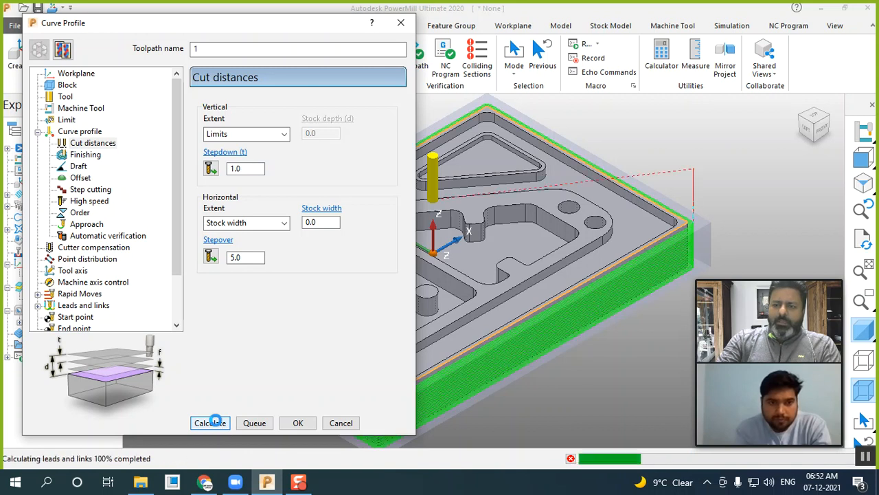
{"action": "left_click", "coordinate": [351, 422]}
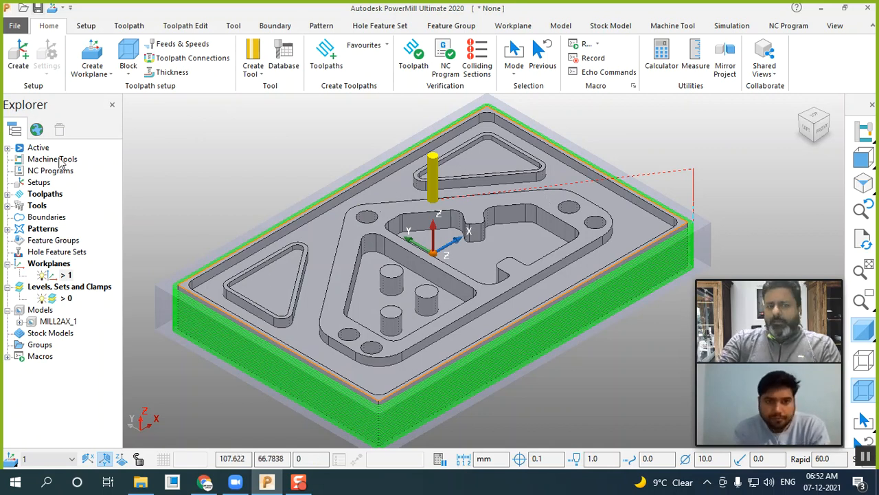
Step: Simulate the outer curve profile toolpath from its start and play the tool's motion
{"action": "scroll", "coordinate": [248, 184], "scroll_direction": "down", "scroll_amount": 2}
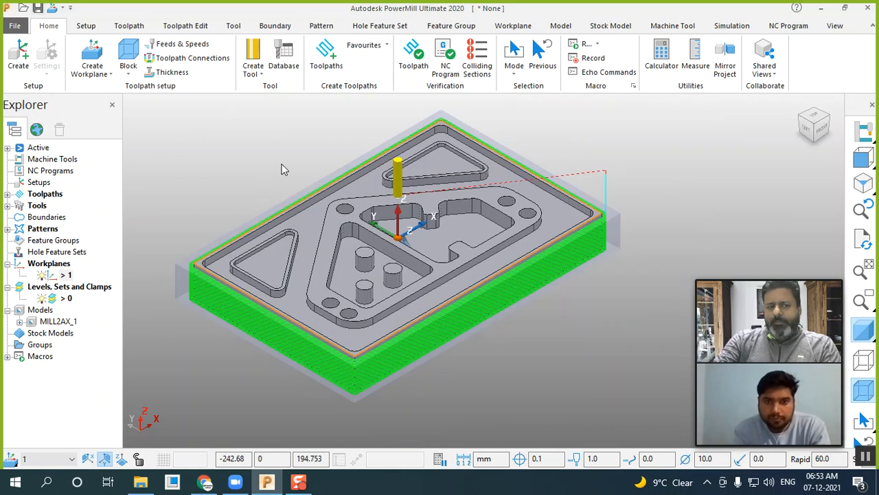
{"action": "left_click", "coordinate": [7, 194]}
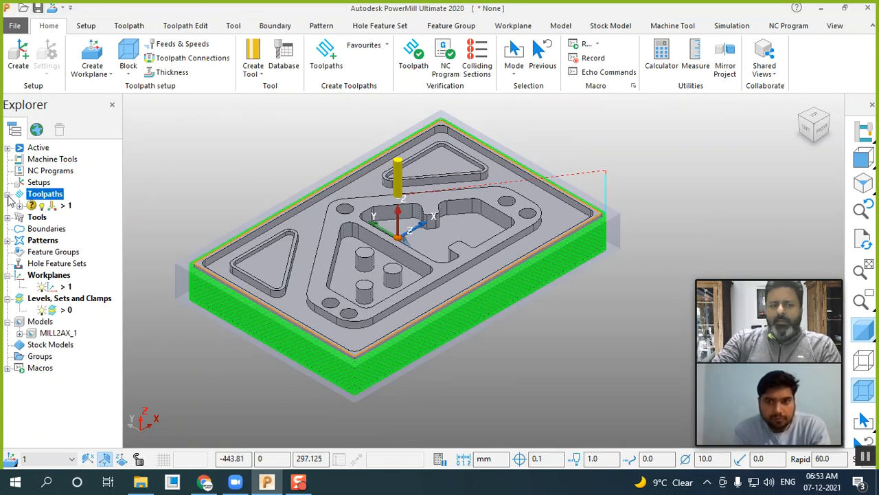
{"action": "right_click", "coordinate": [57, 206]}
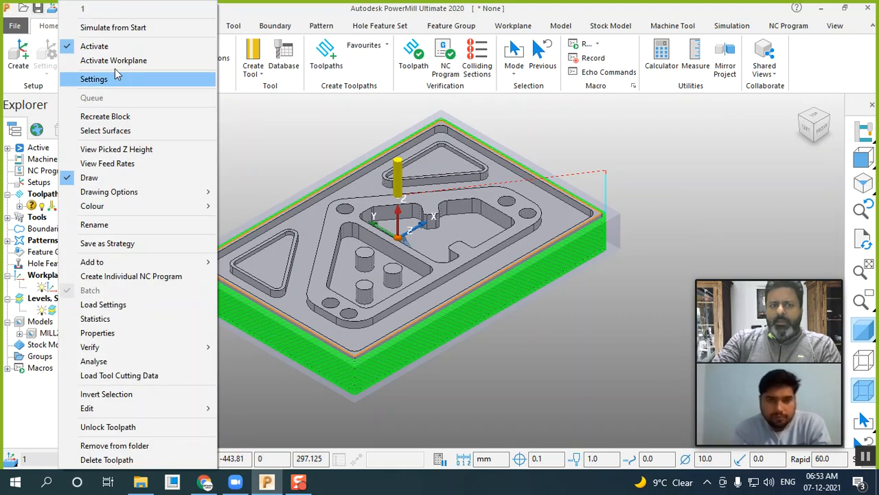
{"action": "left_click", "coordinate": [113, 27]}
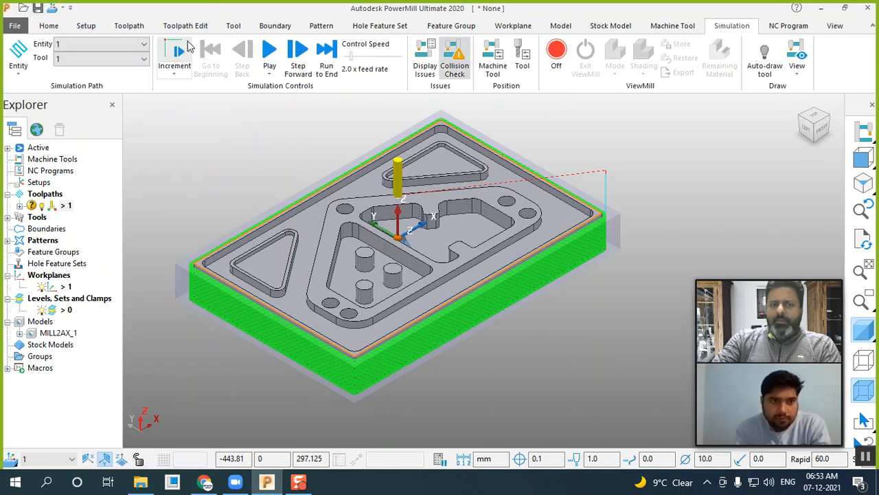
{"action": "left_click", "coordinate": [267, 51]}
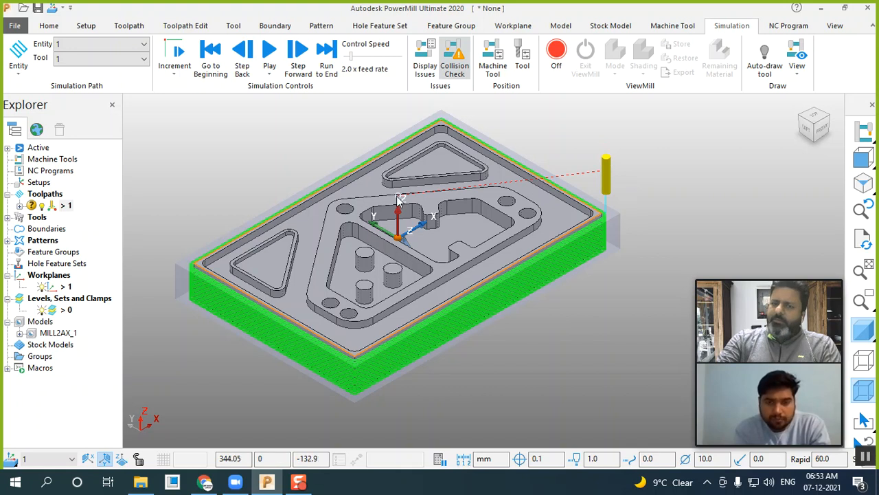
Step: Set the curve profile toolpath's start point to First point safe, recalculate the toolpath and close its settings
{"action": "right_click", "coordinate": [66, 205]}
{"action": "left_click", "coordinate": [142, 81]}
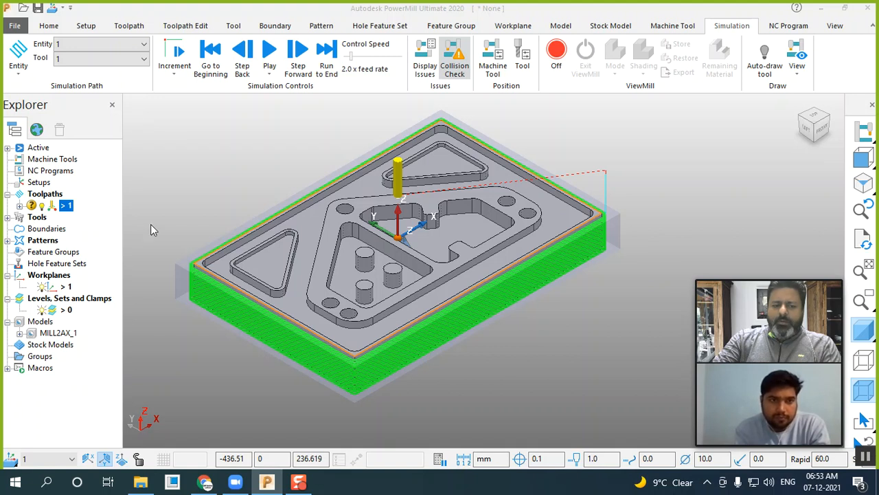
{"action": "double_click", "coordinate": [603, 180]}
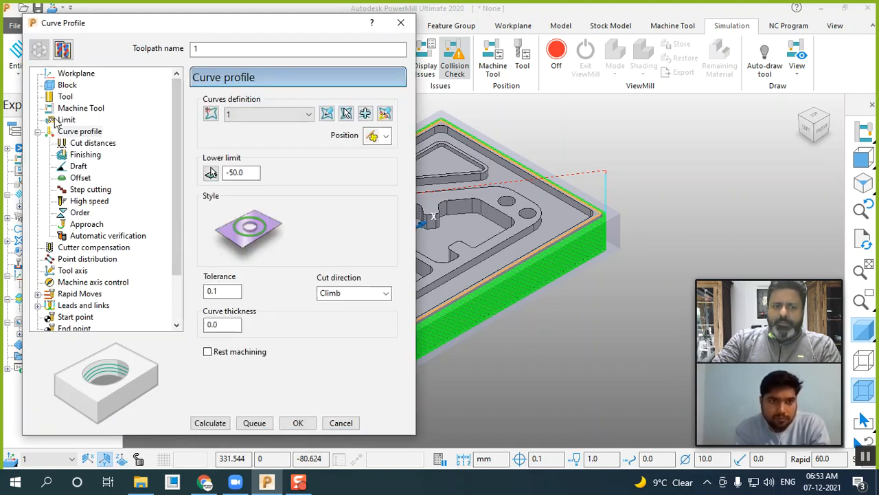
{"action": "left_click", "coordinate": [75, 318]}
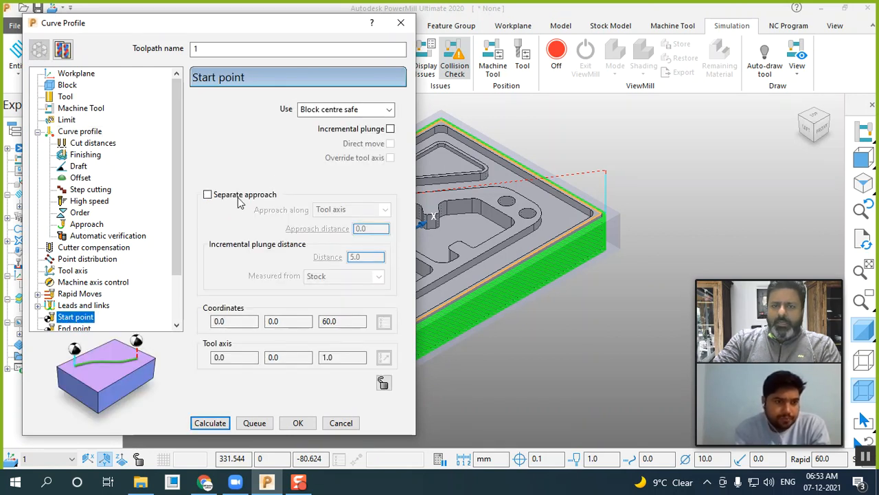
{"action": "left_click", "coordinate": [370, 114]}
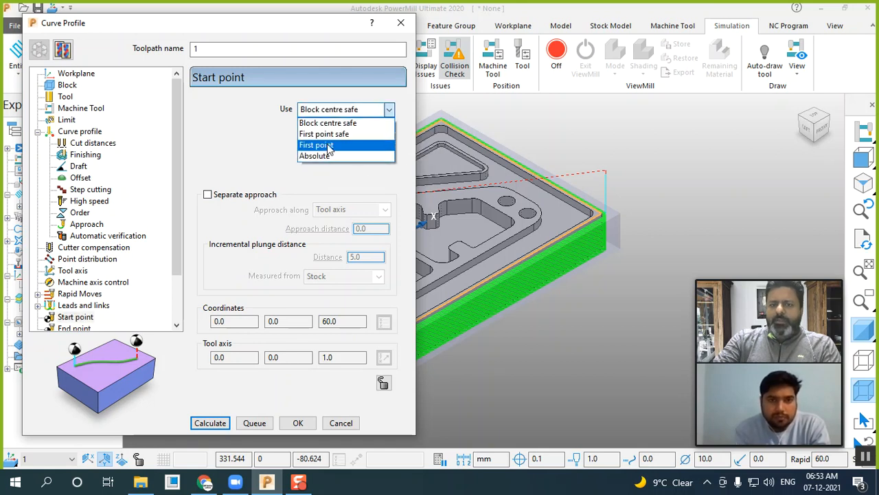
{"action": "left_click", "coordinate": [336, 136]}
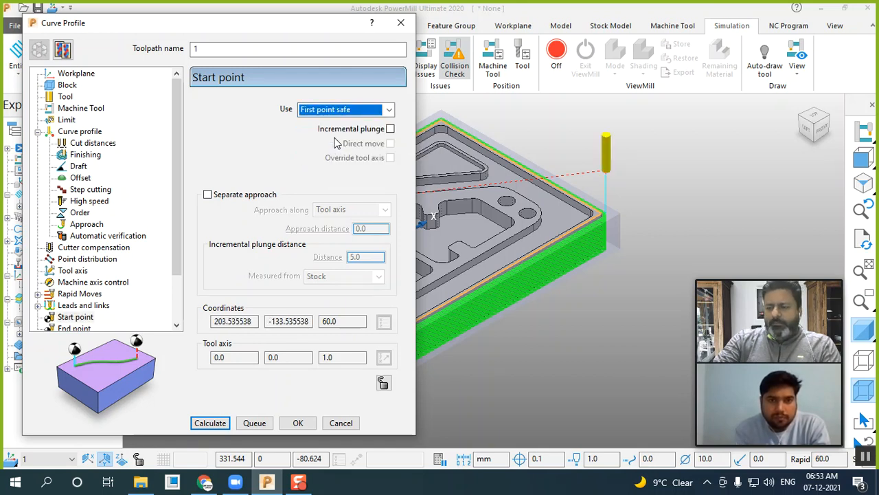
{"action": "left_click", "coordinate": [221, 424]}
{"action": "left_click", "coordinate": [221, 424]}
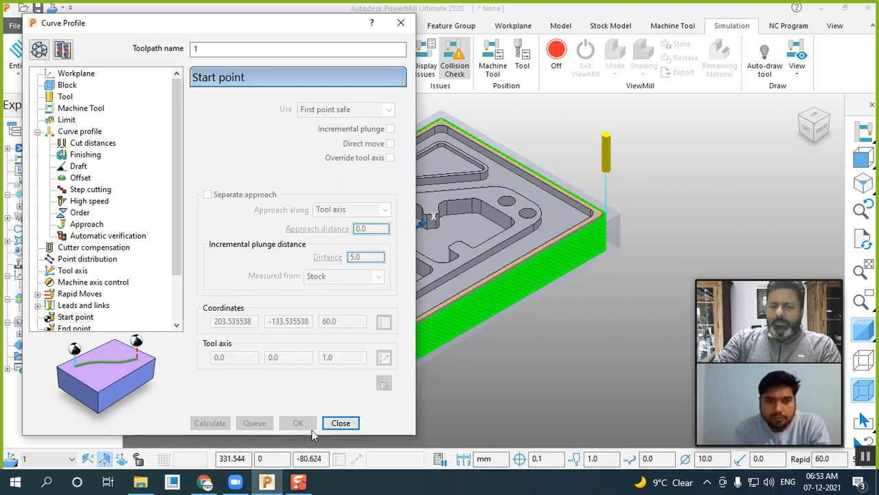
{"action": "left_click", "coordinate": [341, 423]}
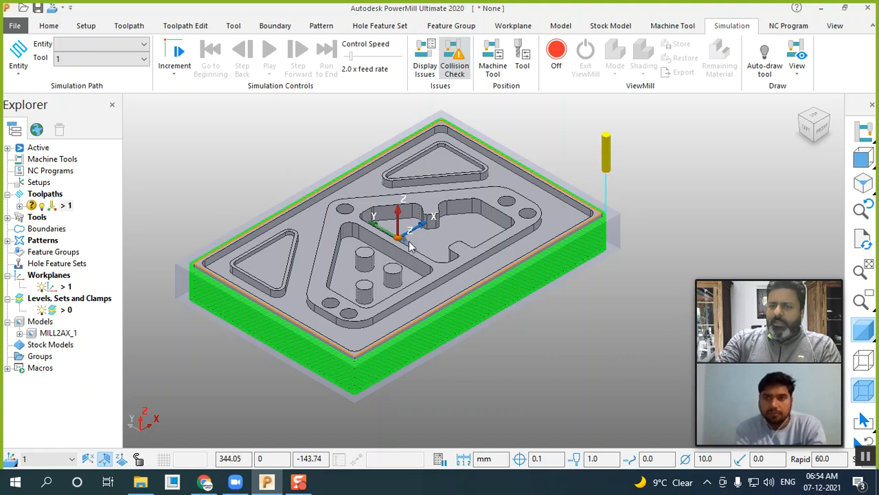
Step: Recalculate the toolpath's rapid and plunge heights from Block and Model with clearances of 10 and 5, then recalculate the toolpath and close its settings
{"action": "right_click", "coordinate": [66, 205]}
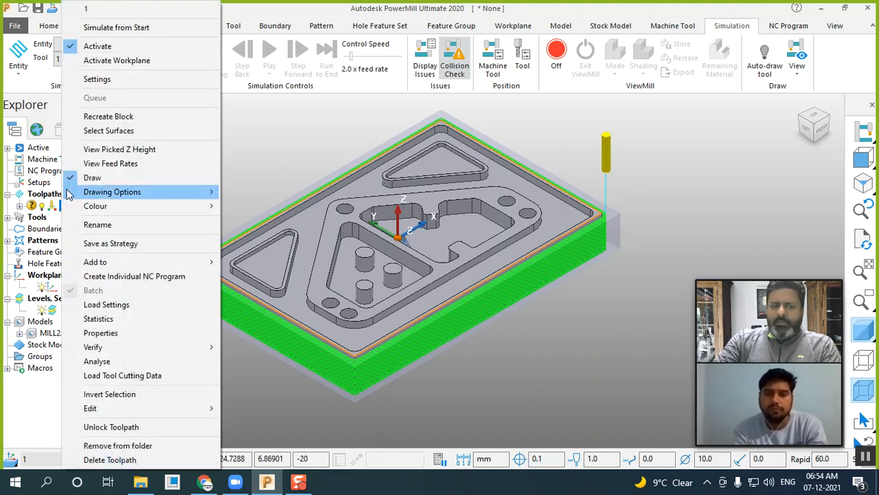
{"action": "left_click", "coordinate": [110, 80]}
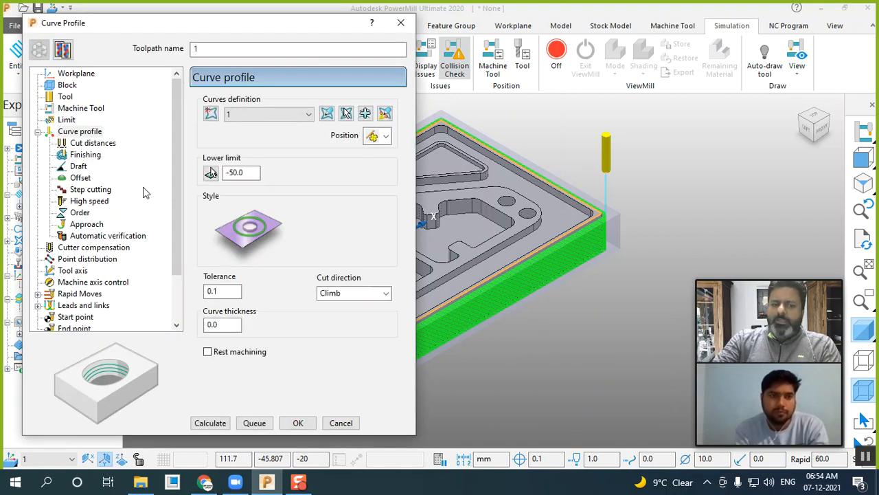
{"action": "left_click", "coordinate": [80, 293]}
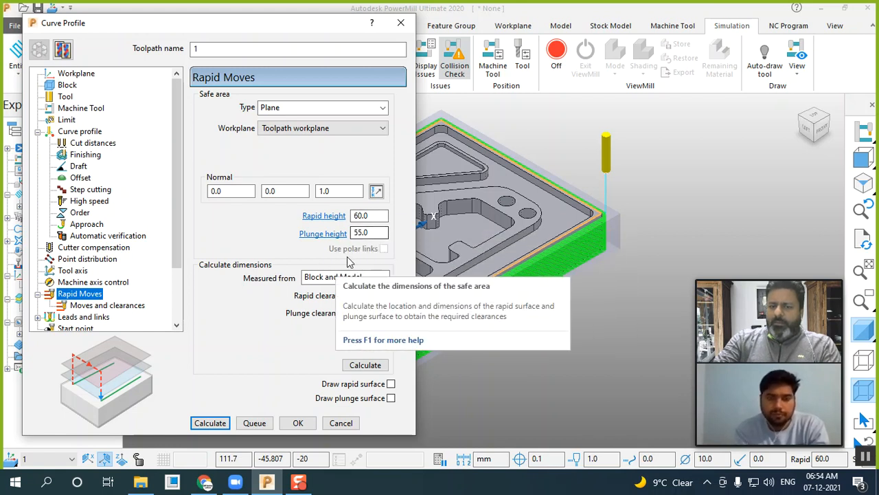
{"action": "left_click", "coordinate": [365, 364]}
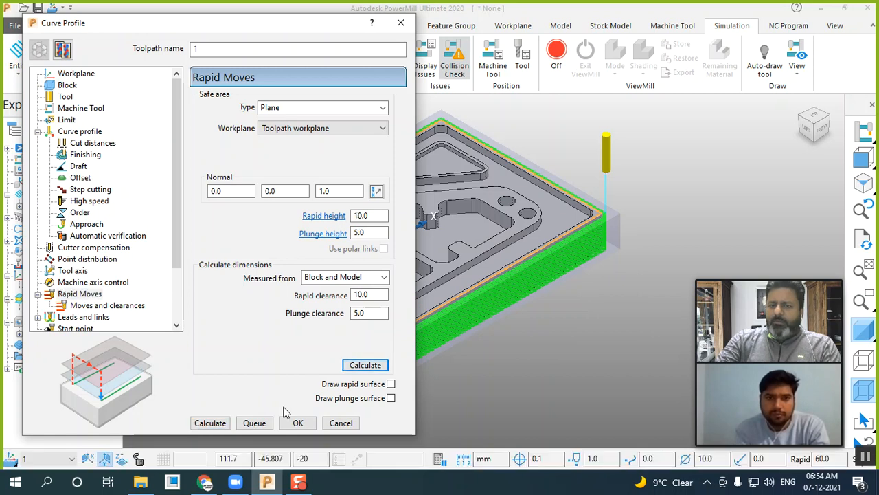
{"action": "left_click", "coordinate": [218, 423]}
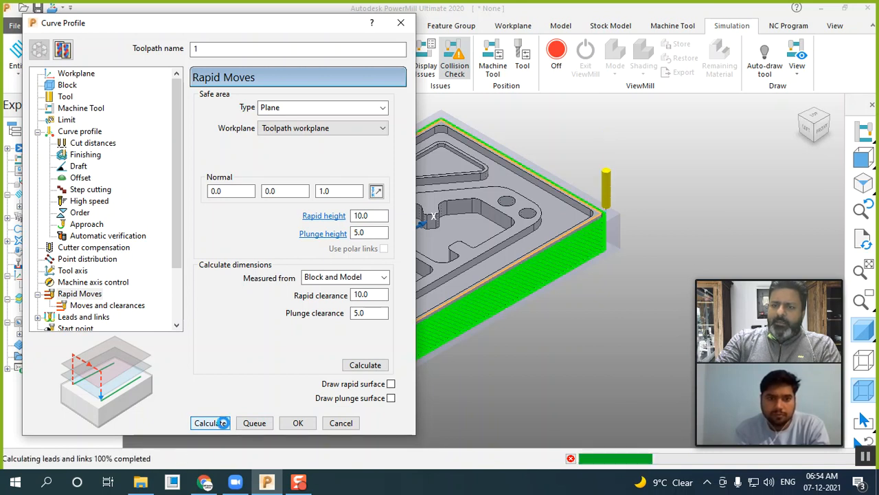
{"action": "left_click", "coordinate": [338, 424]}
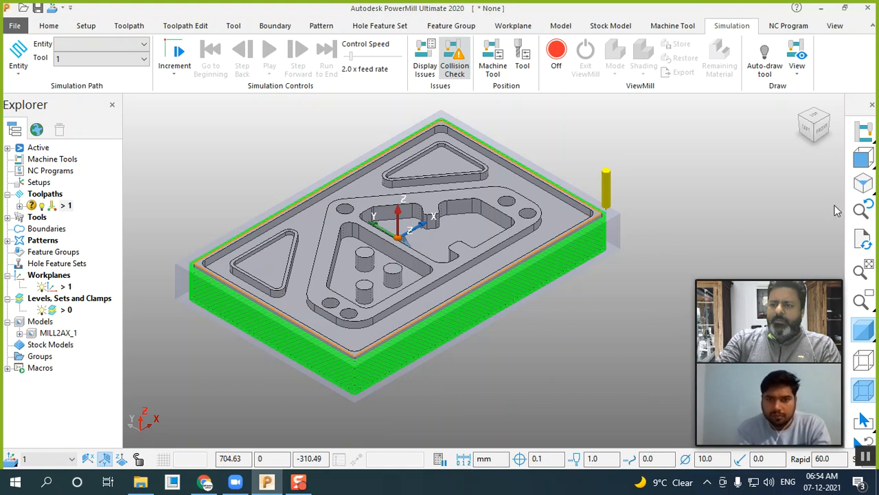
Step: Examine the tool's start height above the block's corner in front view and return to the isometric view
{"action": "left_click", "coordinate": [865, 161]}
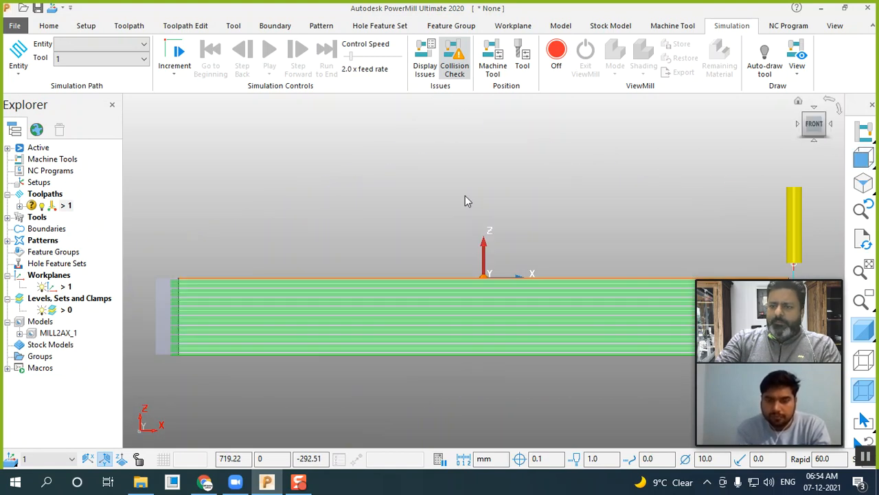
{"action": "scroll", "coordinate": [689, 251], "scroll_direction": "down", "scroll_amount": 3}
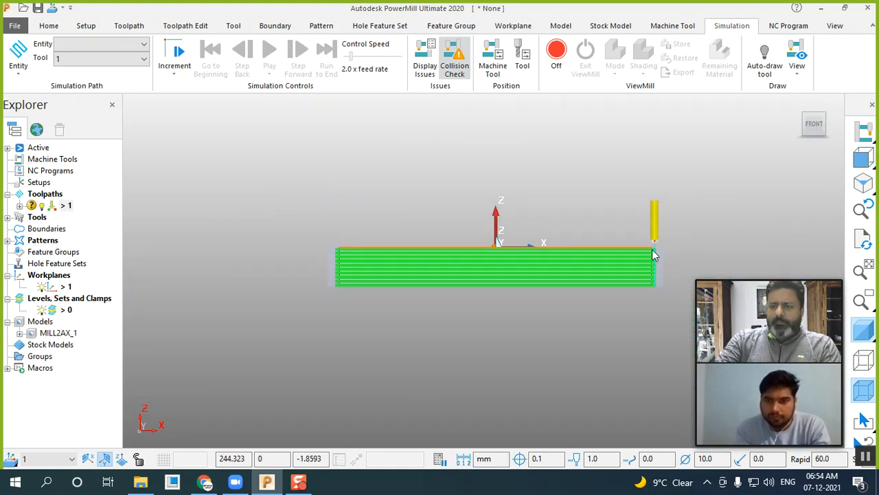
{"action": "scroll", "coordinate": [660, 250], "scroll_direction": "up", "scroll_amount": 2}
{"action": "scroll", "coordinate": [661, 245], "scroll_direction": "up", "scroll_amount": 3}
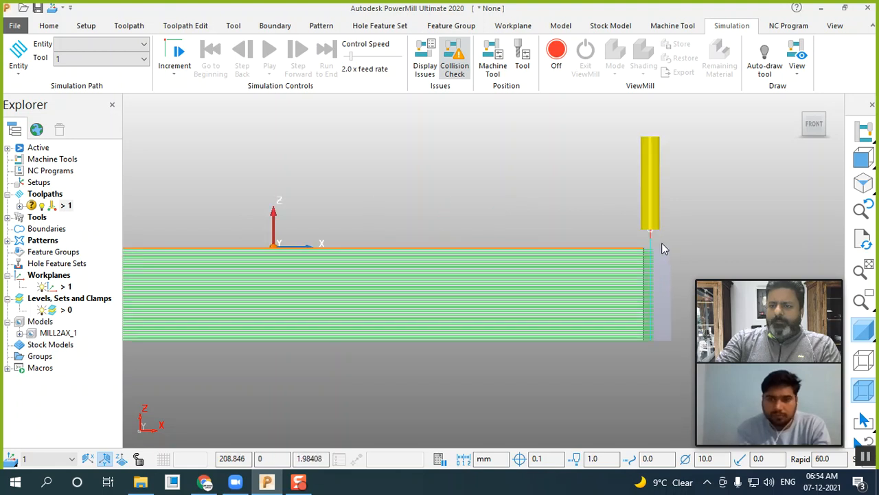
{"action": "left_click", "coordinate": [863, 183]}
{"action": "scroll", "coordinate": [176, 232], "scroll_direction": "down", "scroll_amount": 1}
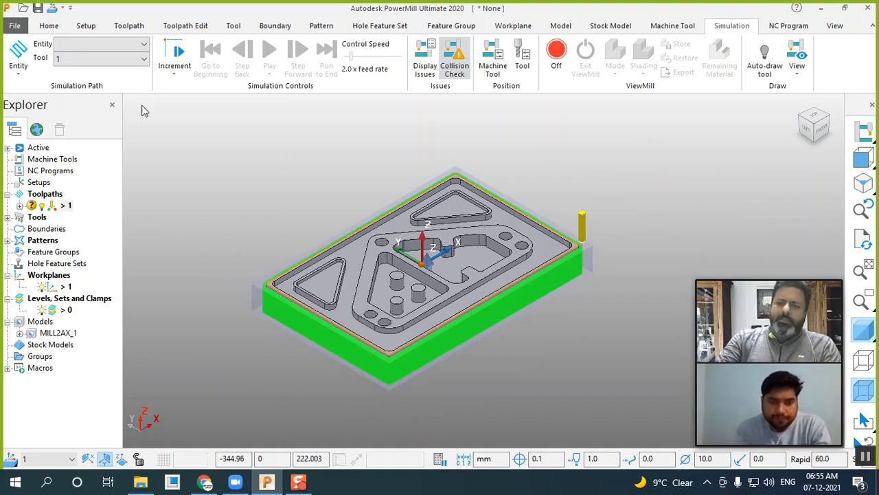
Step: Try to limit the machining to half the part by setting the stock block's maximum Y to 0 and accepting it
{"action": "left_click", "coordinate": [52, 27]}
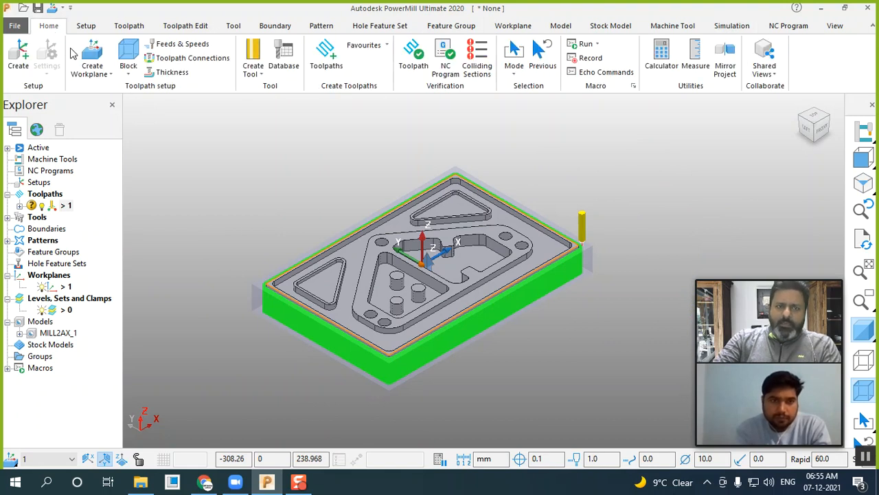
{"action": "scroll", "coordinate": [364, 269], "scroll_direction": "up", "scroll_amount": 2}
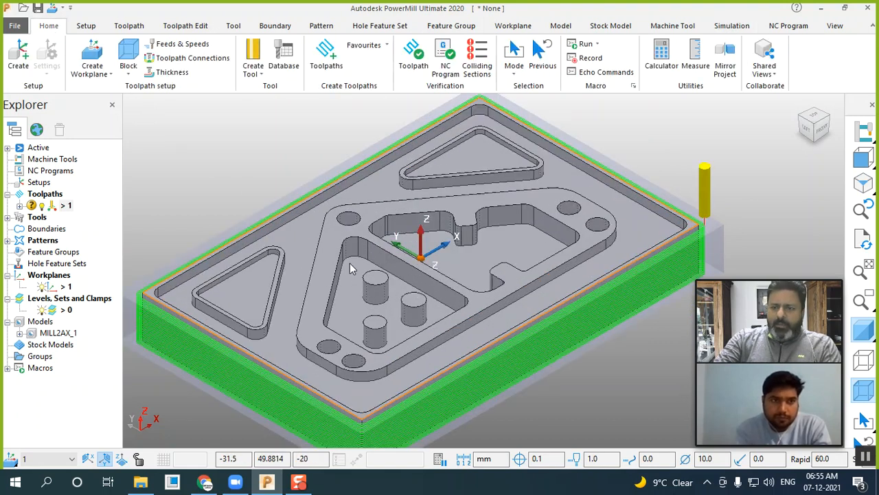
{"action": "scroll", "coordinate": [345, 259], "scroll_direction": "down", "scroll_amount": 1}
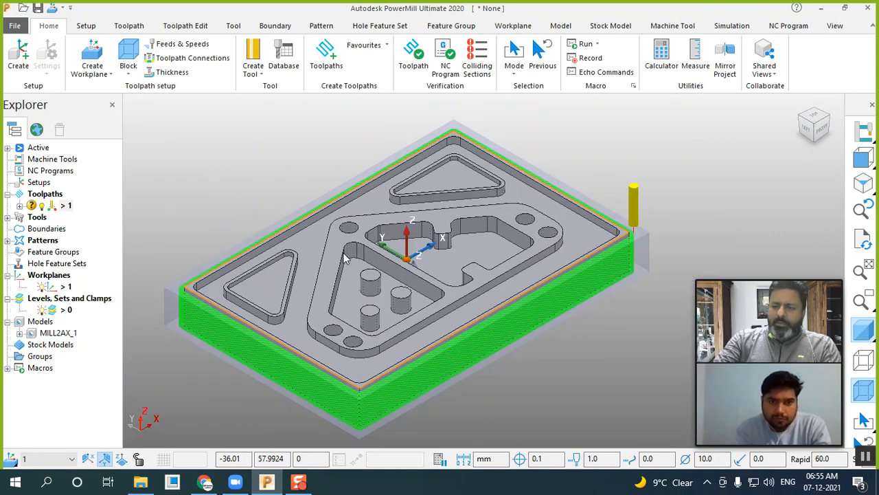
{"action": "left_click", "coordinate": [124, 55]}
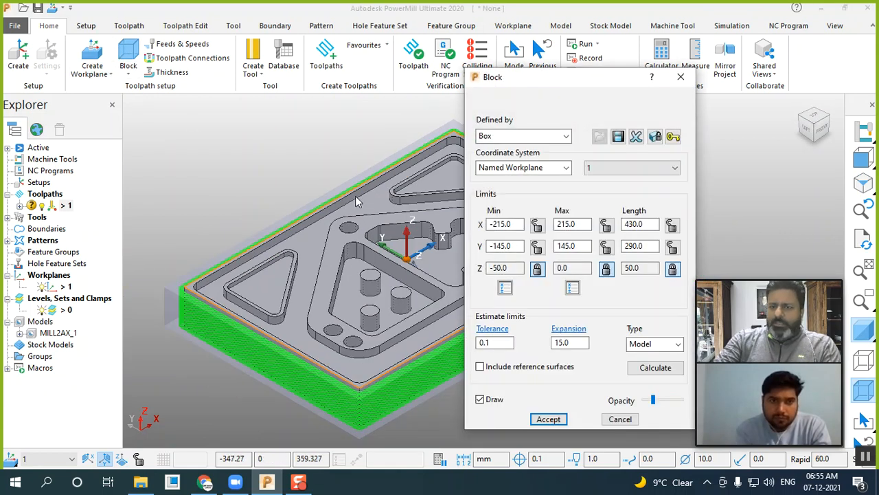
{"action": "left_click", "coordinate": [606, 269]}
{"action": "left_click", "coordinate": [585, 248]}
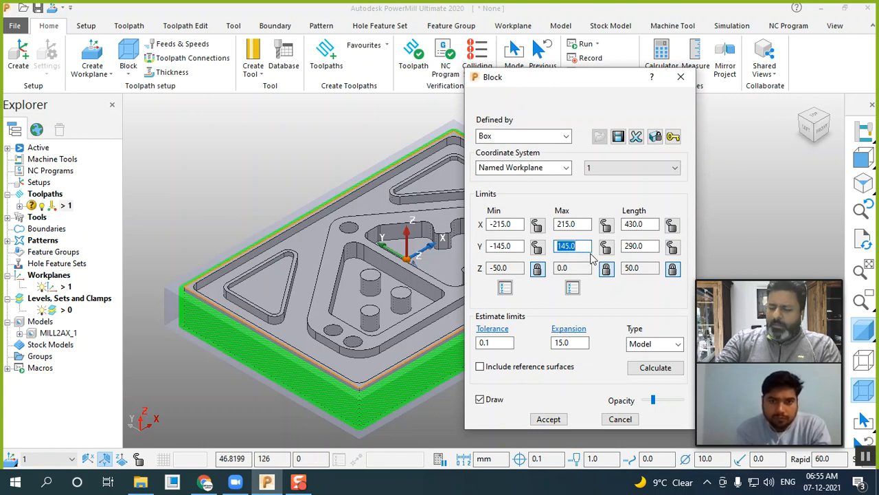
{"action": "type", "text": "0"}
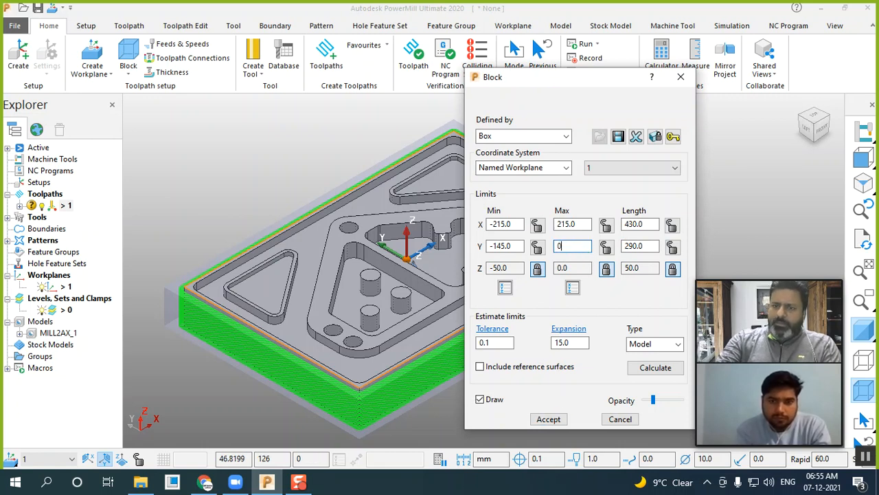
{"action": "left_click", "coordinate": [581, 227]}
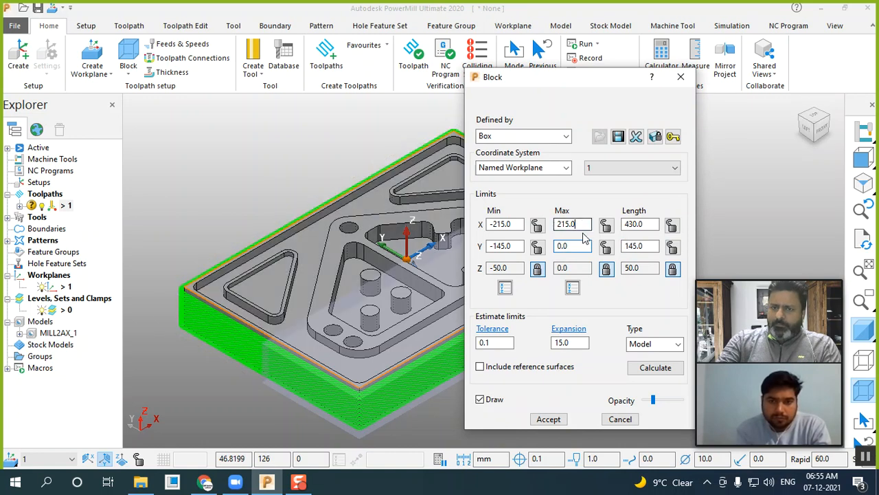
{"action": "left_click", "coordinate": [549, 419]}
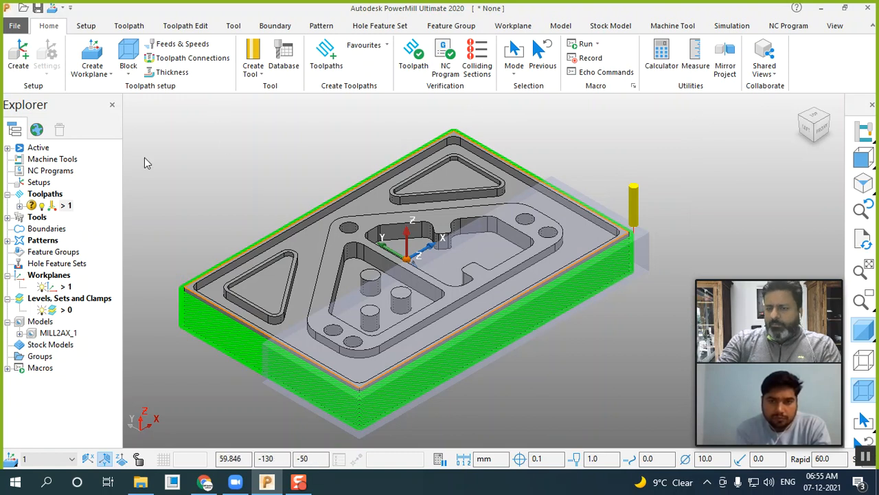
Step: Set the block's maximum Y limit to 0 within the curve profile toolpath's own settings and recalculate the toolpath
{"action": "right_click", "coordinate": [60, 208]}
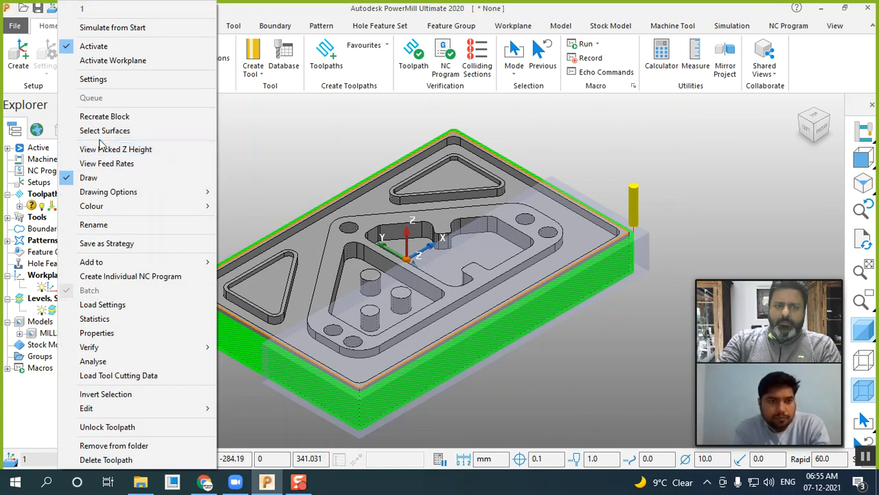
{"action": "left_click", "coordinate": [103, 81]}
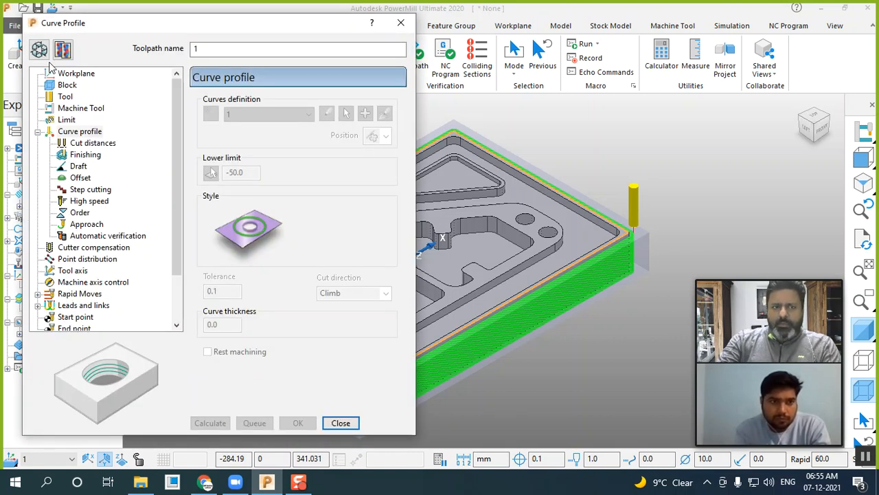
{"action": "left_click", "coordinate": [67, 84]}
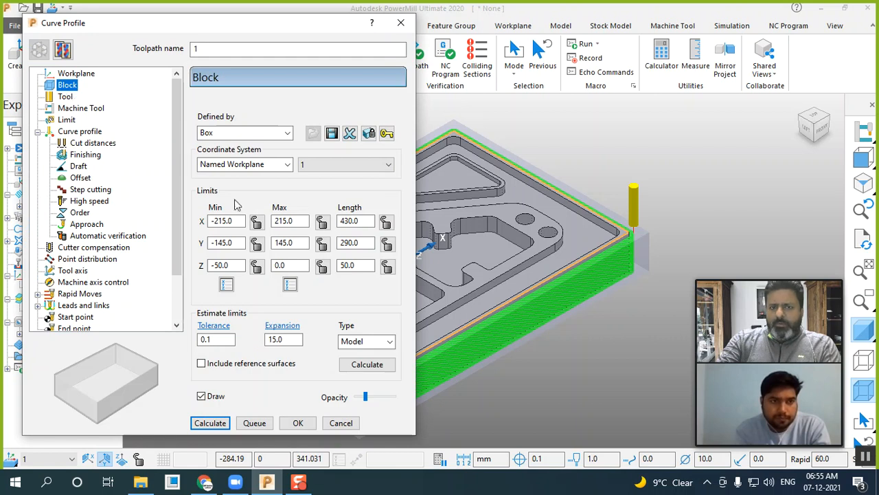
{"action": "left_click_drag", "start_coordinate": [302, 242], "coordinate": [271, 242]}
{"action": "type", "text": "0"}
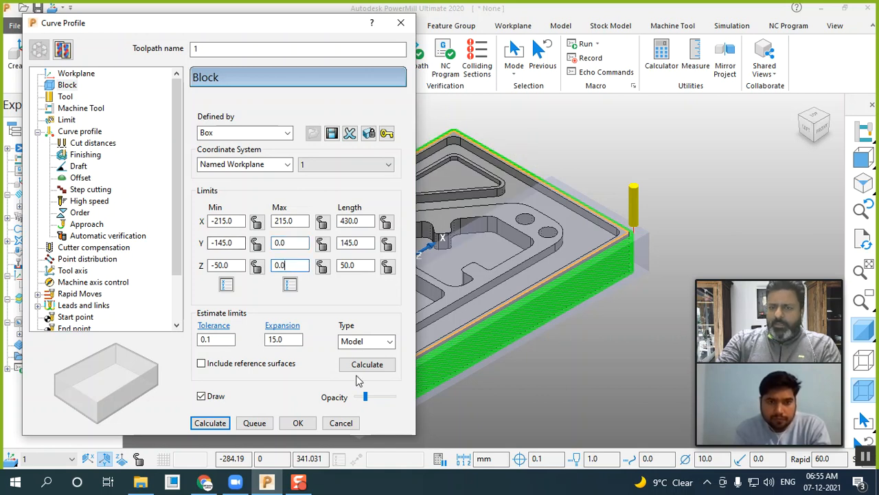
{"action": "left_click", "coordinate": [210, 425]}
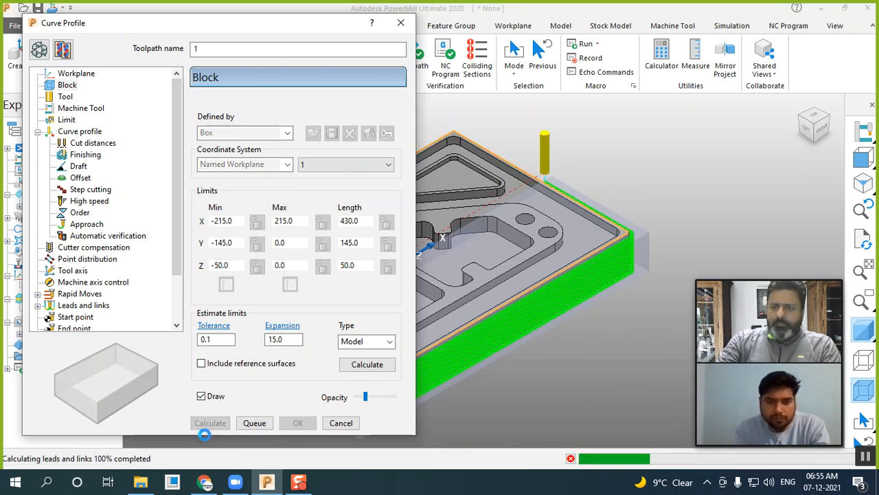
Step: Close the toolpath settings and simulate toolpath 1 at 14.0x feed rate to examine its cutting motion
{"action": "left_click", "coordinate": [343, 423]}
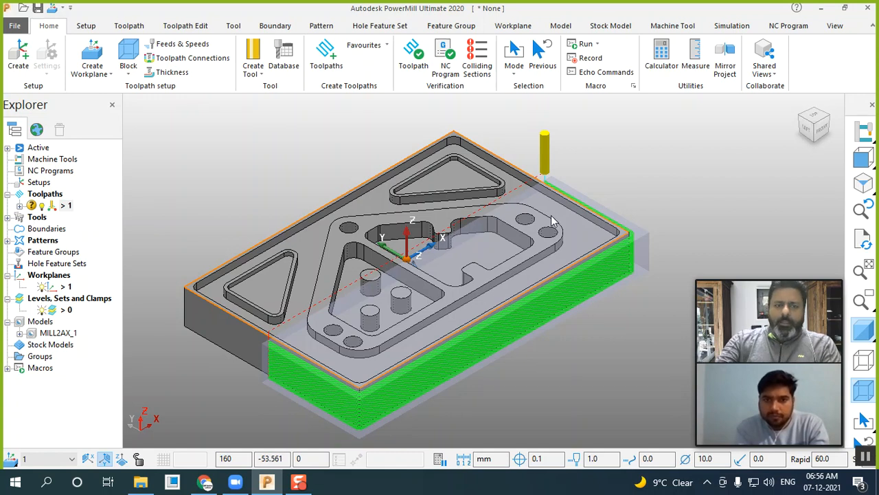
{"action": "right_click", "coordinate": [66, 206]}
{"action": "left_click", "coordinate": [125, 26]}
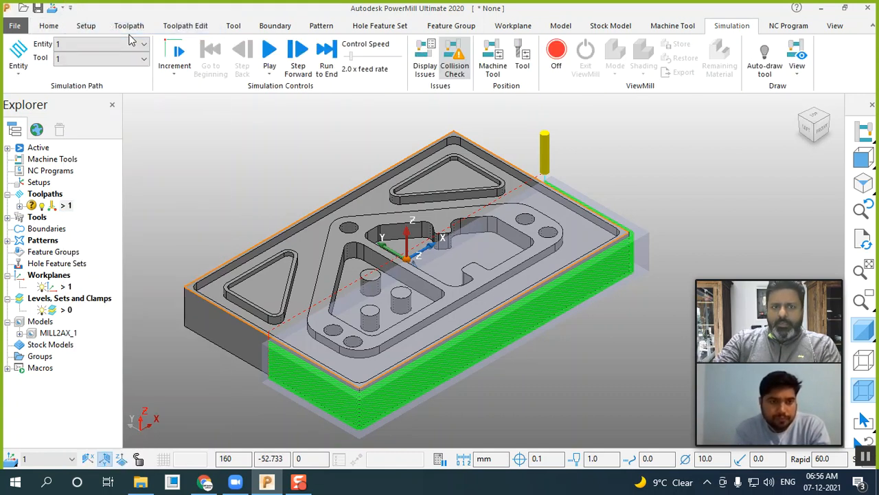
{"action": "left_click", "coordinate": [269, 54]}
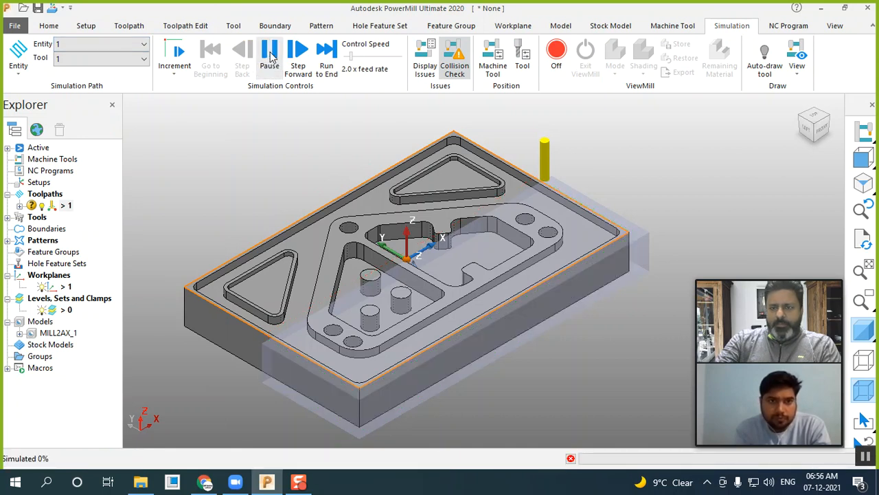
{"action": "left_click", "coordinate": [357, 58]}
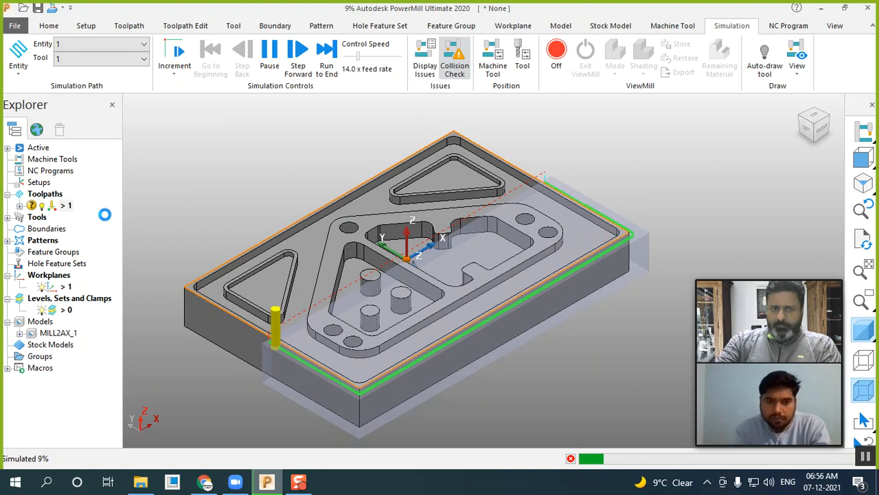
{"action": "left_click", "coordinate": [271, 57]}
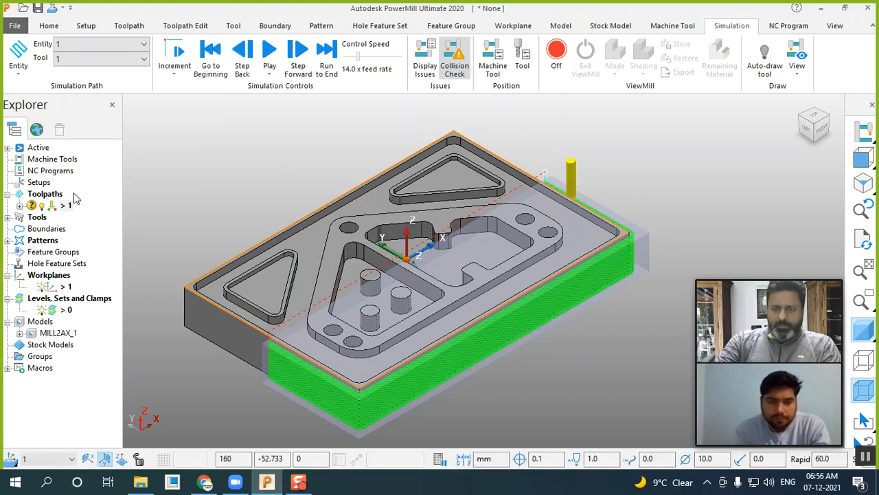
Step: Set the curve profile toolpath's cut direction to Conventional, recalculate the toolpath and close its settings
{"action": "right_click", "coordinate": [67, 206]}
{"action": "left_click", "coordinate": [113, 81]}
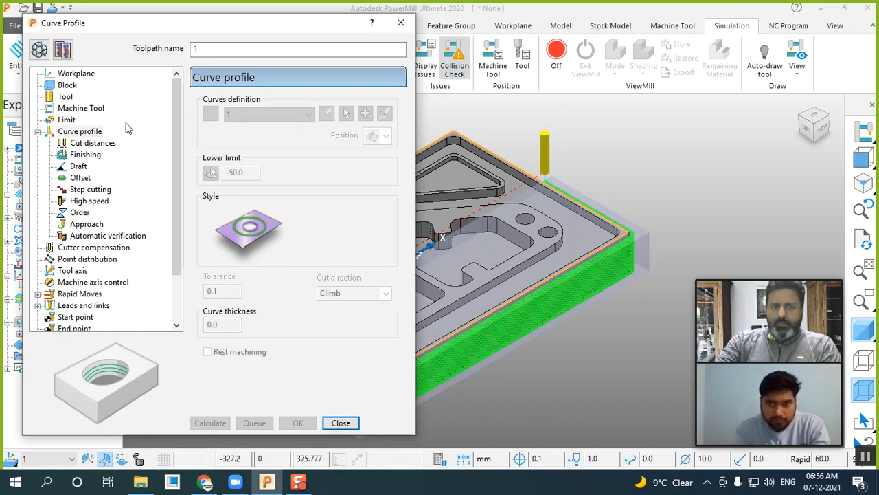
{"action": "left_click", "coordinate": [41, 51]}
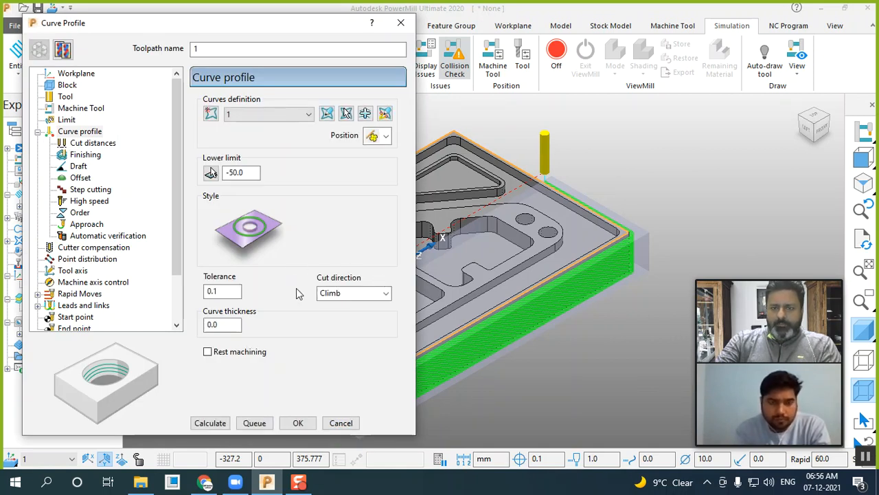
{"action": "left_click", "coordinate": [357, 294]}
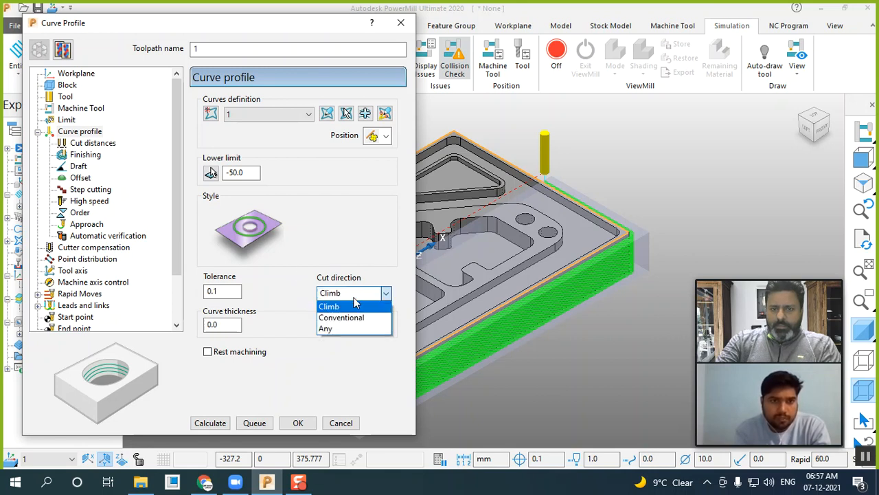
{"action": "left_click", "coordinate": [337, 329]}
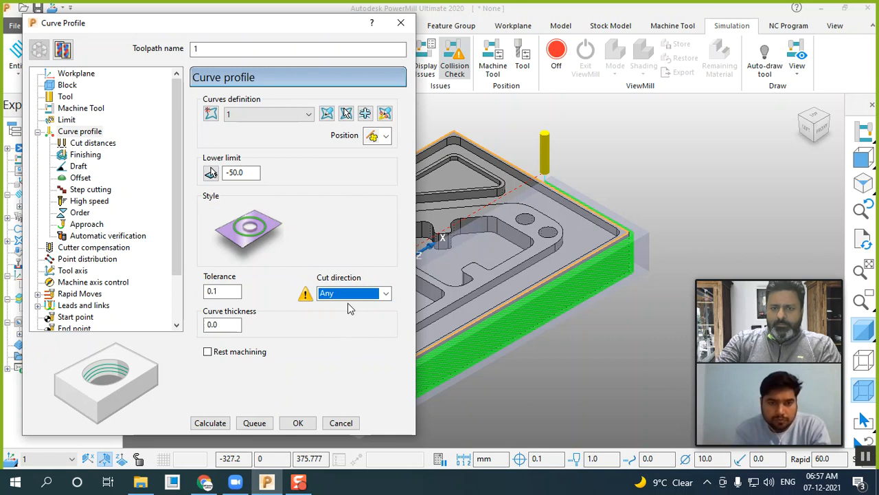
{"action": "left_click", "coordinate": [352, 300]}
{"action": "left_click", "coordinate": [338, 320]}
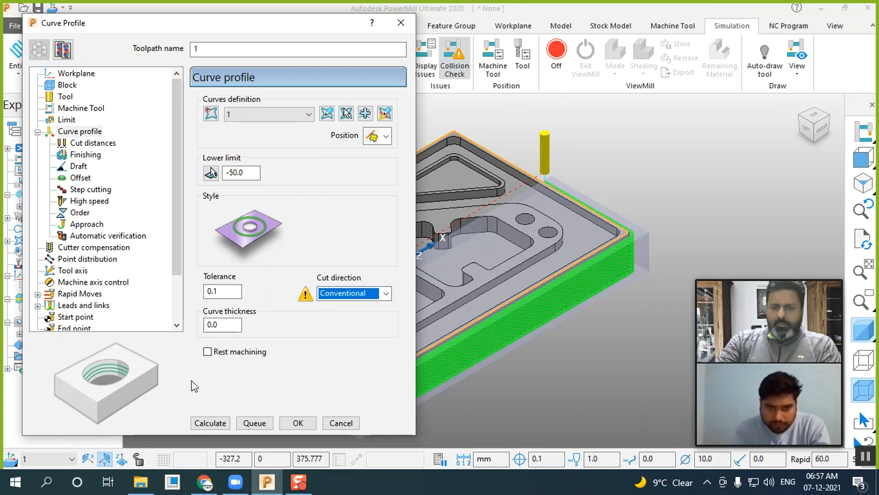
{"action": "left_click", "coordinate": [209, 423]}
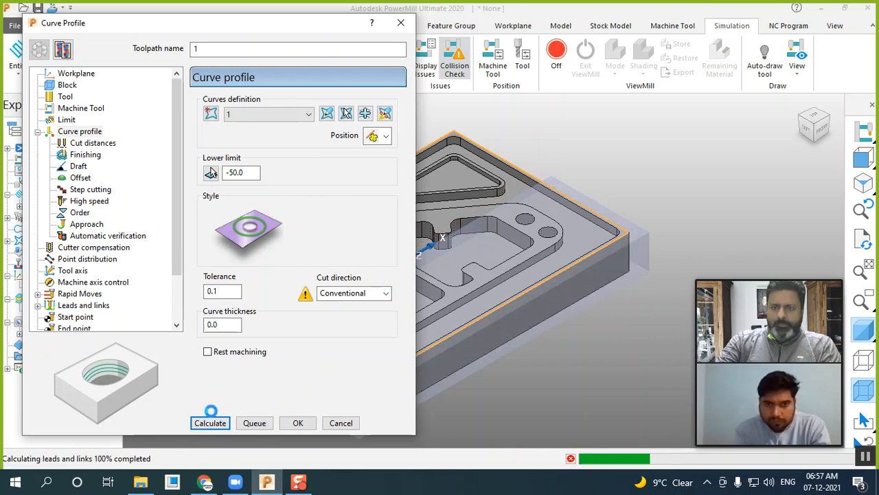
{"action": "left_click", "coordinate": [341, 422]}
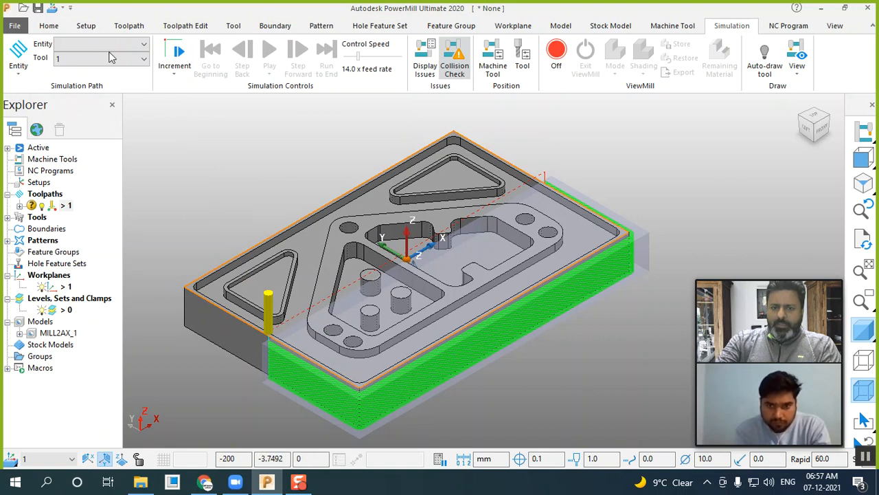
Step: Simulate the recalculated toolpath 1 briefly to check from which end each pass is cut
{"action": "left_click", "coordinate": [143, 44]}
{"action": "left_click", "coordinate": [96, 91]}
{"action": "left_click", "coordinate": [268, 51]}
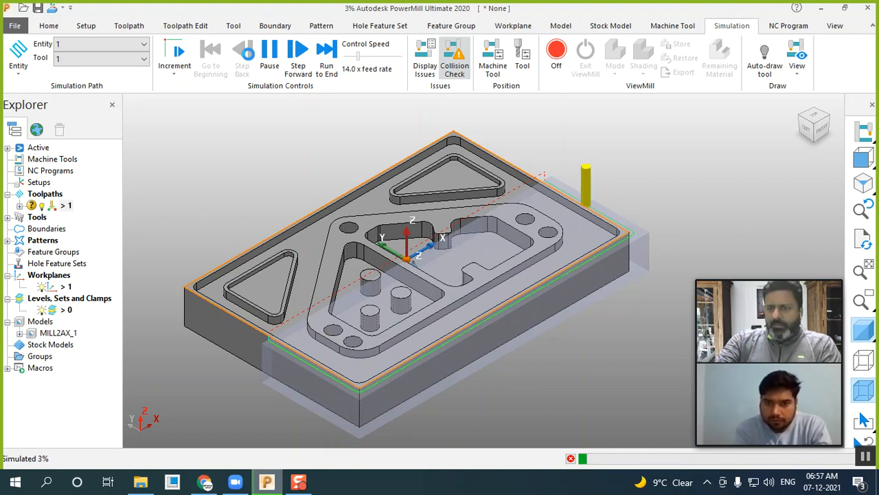
{"action": "left_click", "coordinate": [268, 63]}
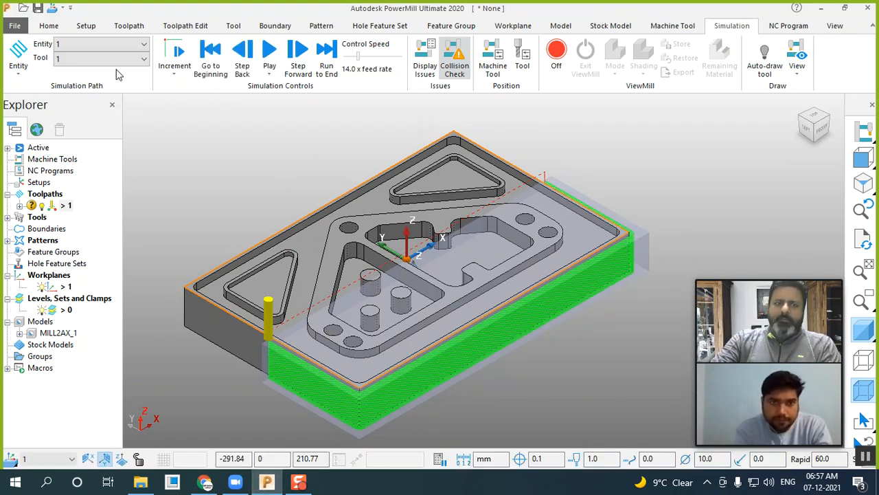
Step: Set toolpath 1's cut direction to Any, recalculate the toolpath and close its settings
{"action": "right_click", "coordinate": [65, 205]}
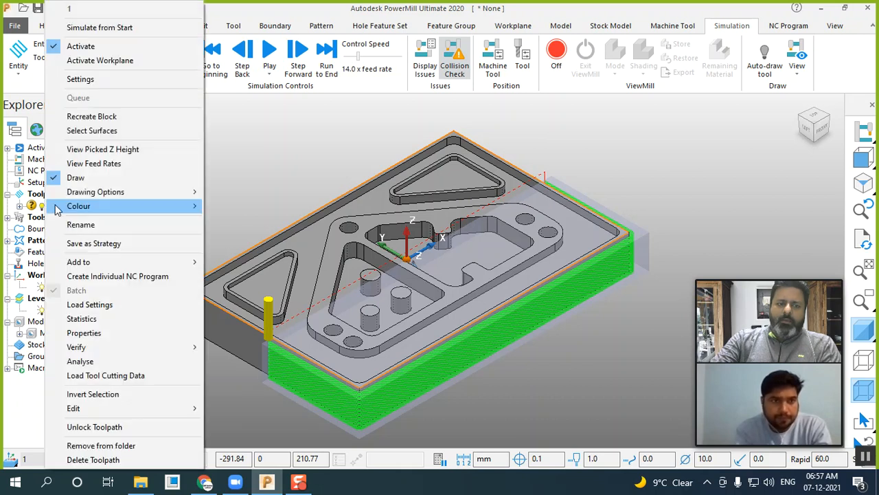
{"action": "left_click", "coordinate": [110, 79]}
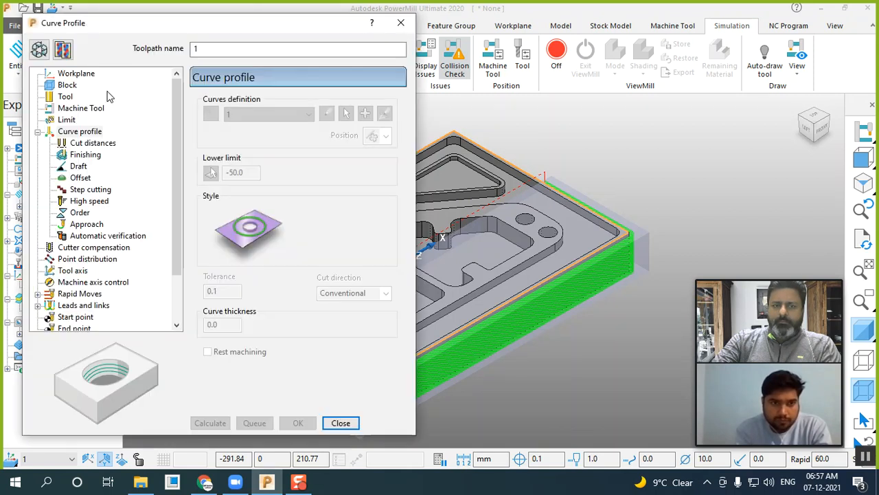
{"action": "left_click", "coordinate": [40, 51]}
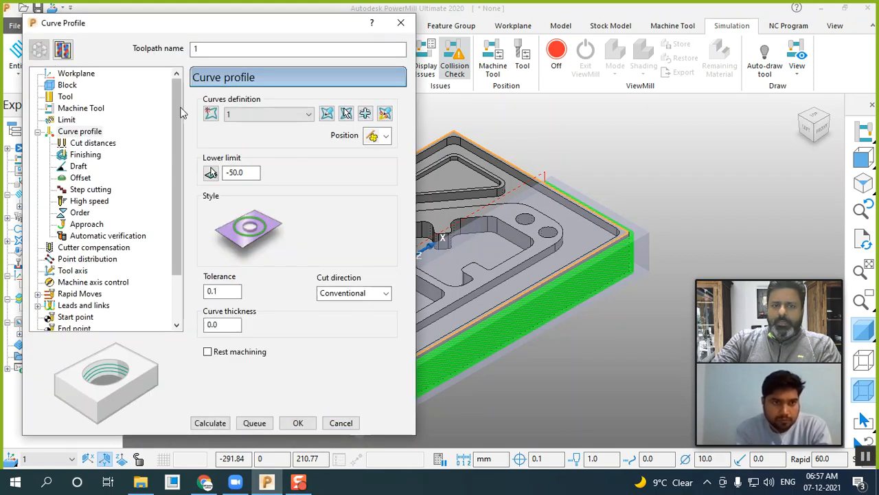
{"action": "left_click", "coordinate": [351, 293]}
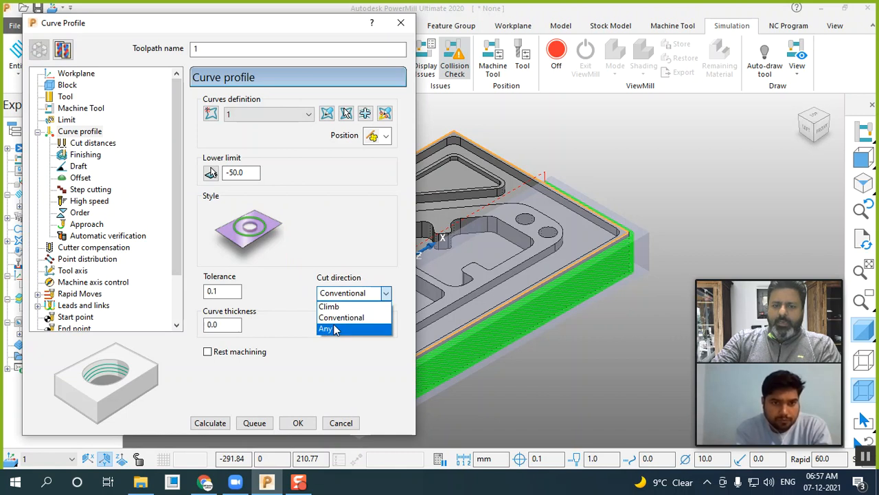
{"action": "left_click", "coordinate": [336, 327]}
{"action": "left_click", "coordinate": [217, 423]}
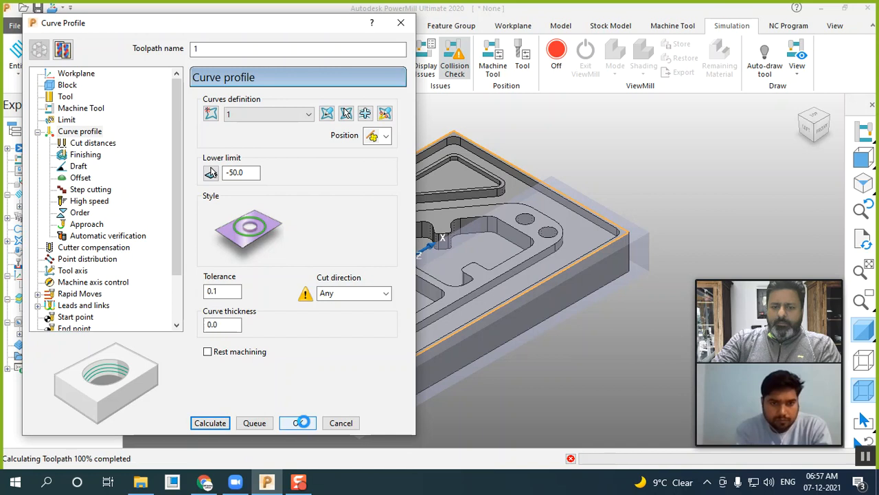
{"action": "left_click", "coordinate": [329, 425]}
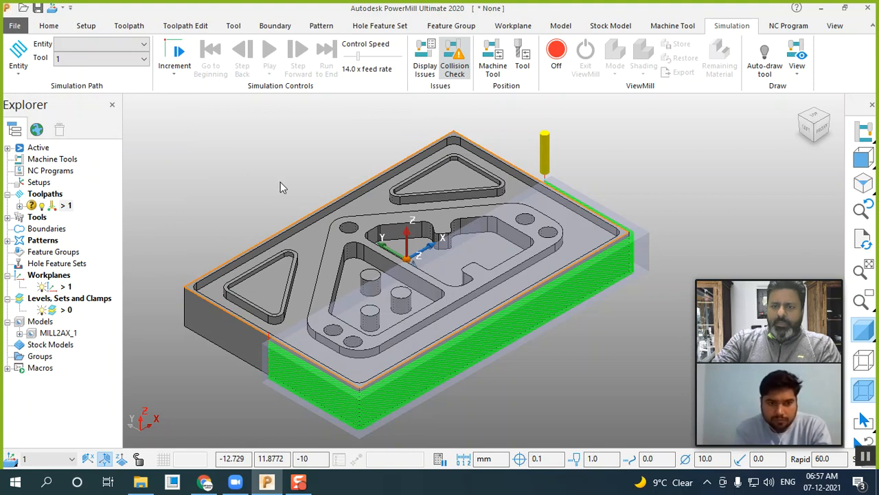
Step: Simulate toolpath 1 with cutting allowed in either direction and examine the passes and links along the outer walls
{"action": "left_click", "coordinate": [112, 46]}
{"action": "left_click", "coordinate": [83, 93]}
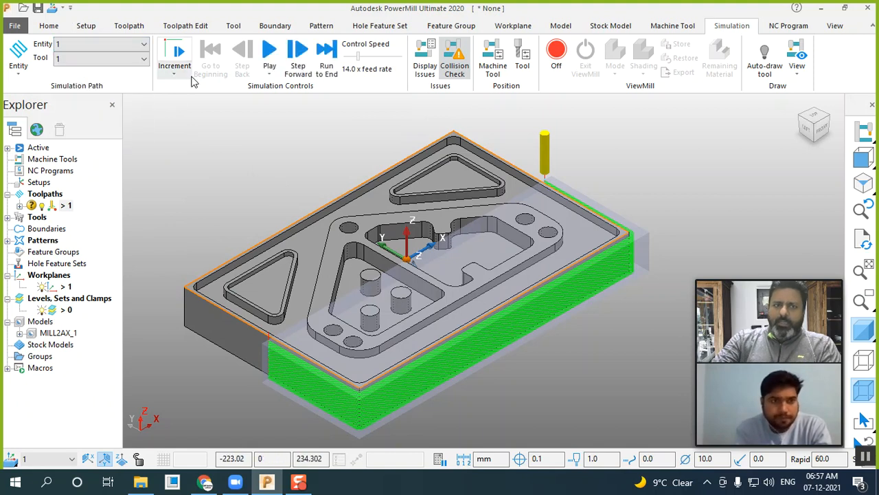
{"action": "left_click", "coordinate": [269, 54]}
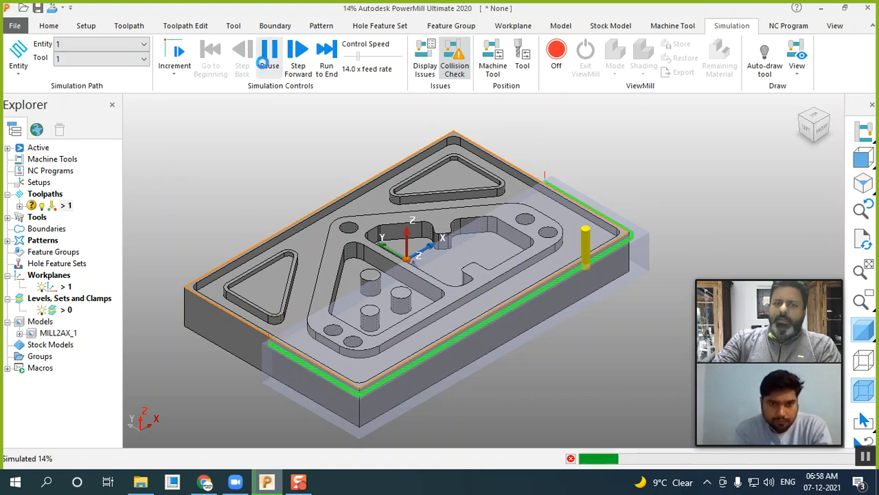
{"action": "left_click", "coordinate": [268, 55]}
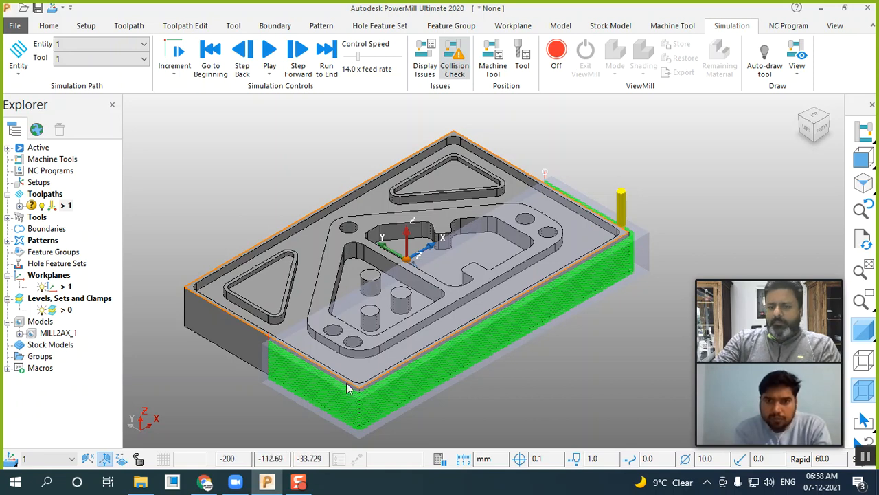
{"action": "scroll", "coordinate": [347, 389], "scroll_direction": "up", "scroll_amount": 1}
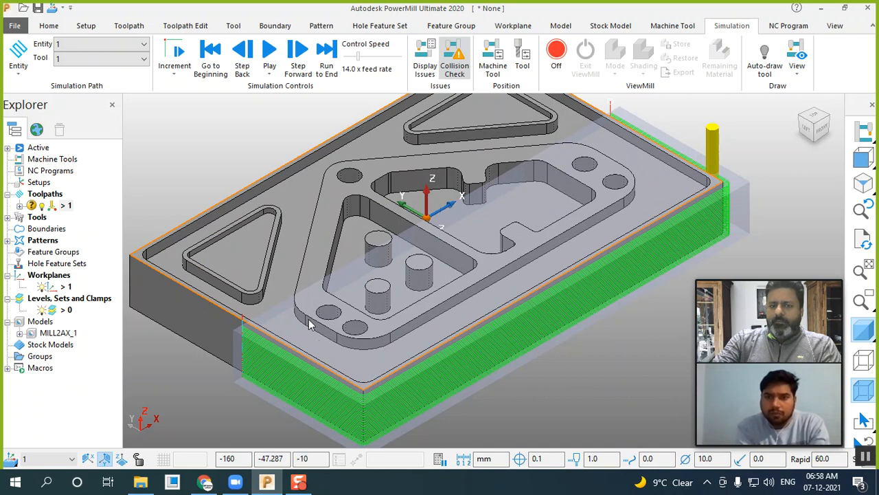
{"action": "scroll", "coordinate": [297, 335], "scroll_direction": "down", "scroll_amount": 1}
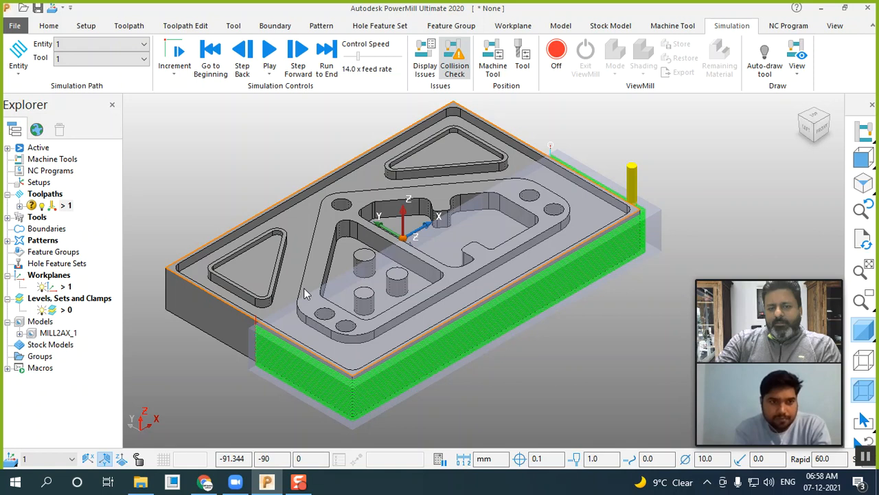
{"action": "scroll", "coordinate": [304, 287], "scroll_direction": "up", "scroll_amount": 2}
{"action": "scroll", "coordinate": [426, 277], "scroll_direction": "down", "scroll_amount": 2}
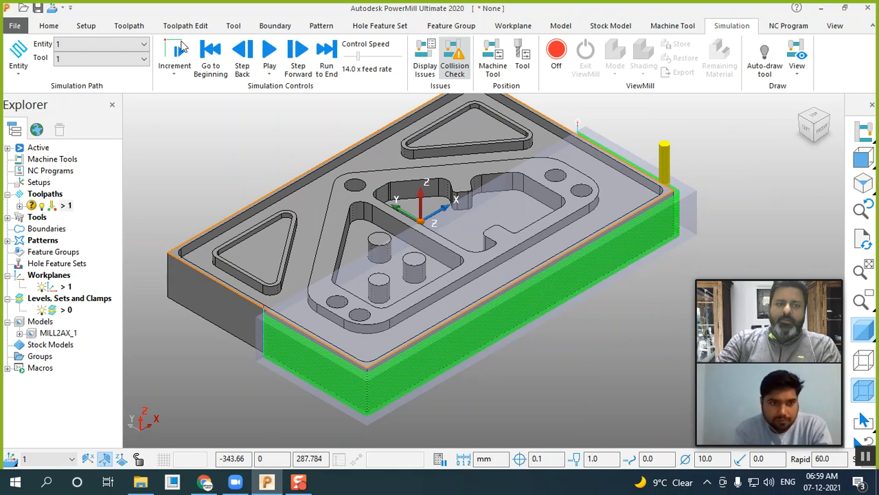
Step: Return the simulation of toolpath 1 to its beginning
{"action": "left_click", "coordinate": [115, 47]}
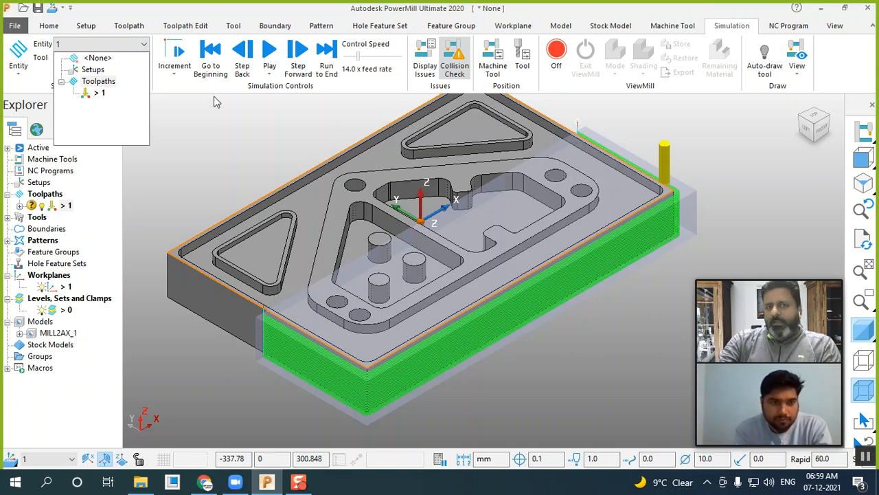
{"action": "left_click", "coordinate": [199, 86]}
{"action": "left_click", "coordinate": [213, 66]}
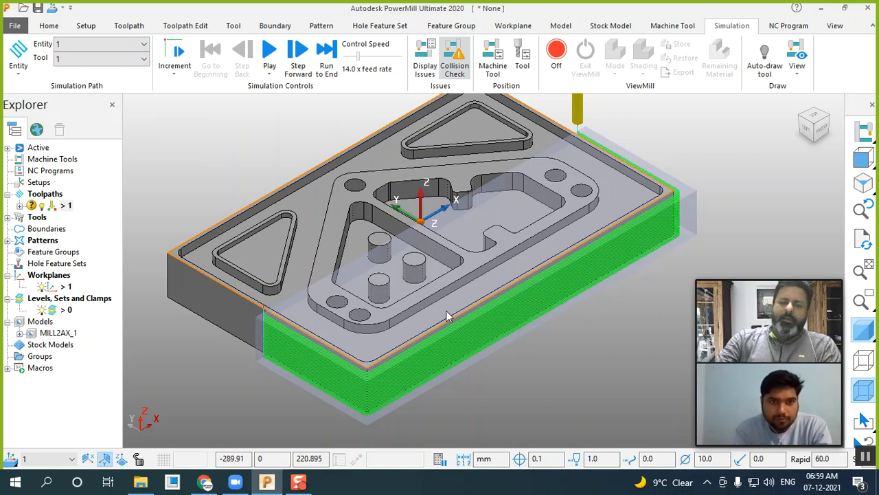
Step: Lock the block's Z limits in toolpath 1's settings, recalculate the block from the model and recalculate the toolpath
{"action": "right_click", "coordinate": [69, 212]}
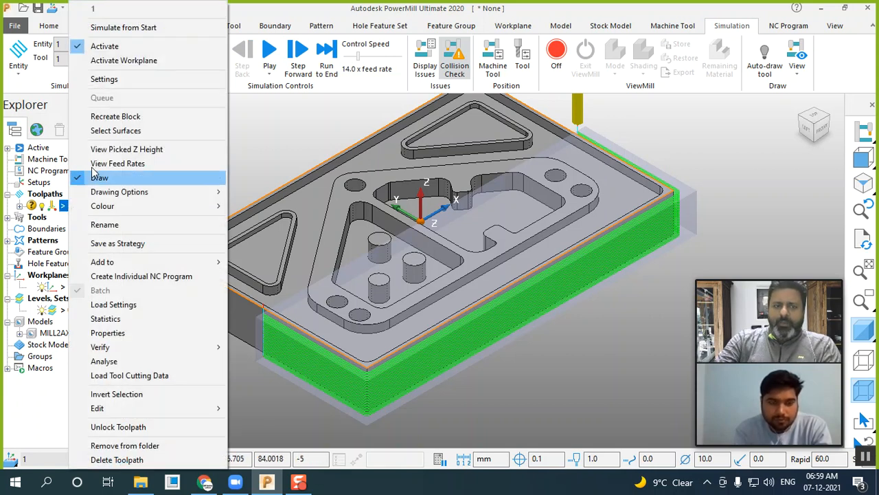
{"action": "left_click", "coordinate": [118, 81]}
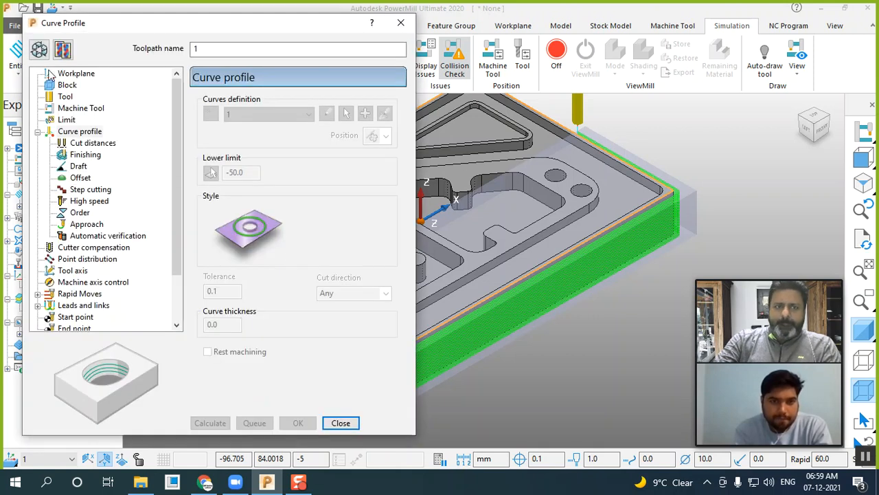
{"action": "left_click", "coordinate": [39, 49]}
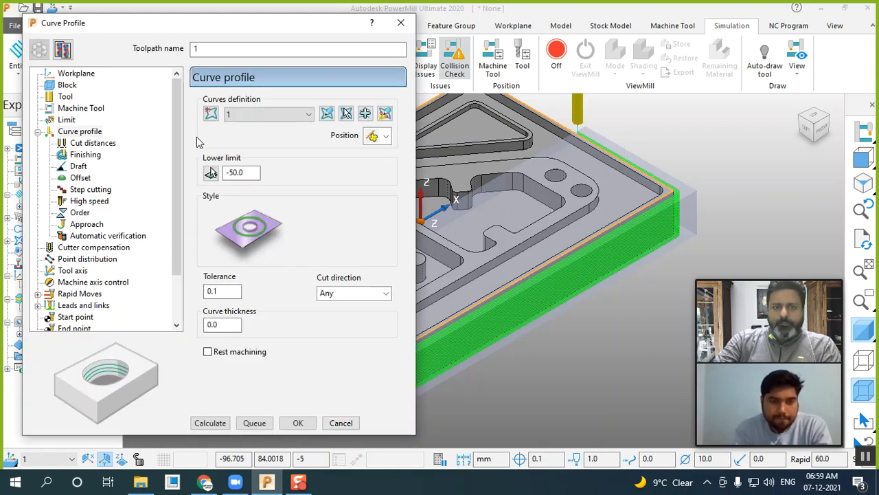
{"action": "left_click", "coordinate": [65, 86]}
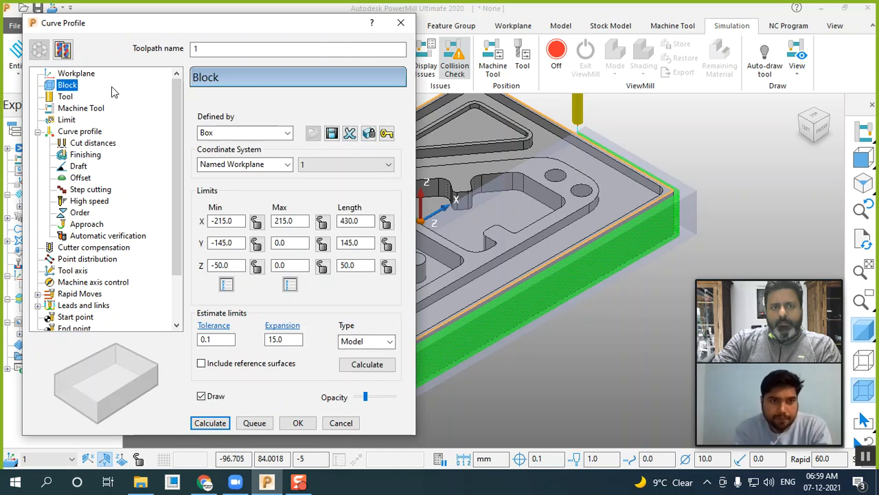
{"action": "left_click", "coordinate": [257, 266]}
{"action": "left_click", "coordinate": [322, 266]}
{"action": "left_click", "coordinate": [366, 364]}
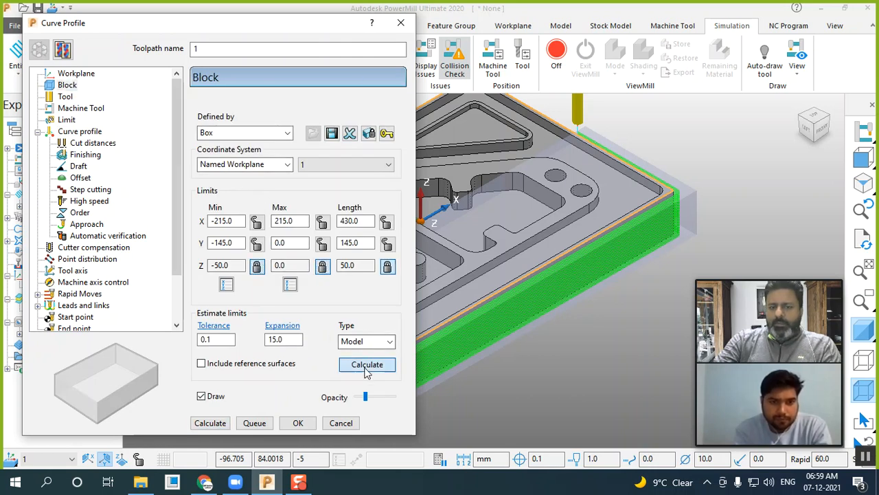
{"action": "left_click", "coordinate": [210, 423]}
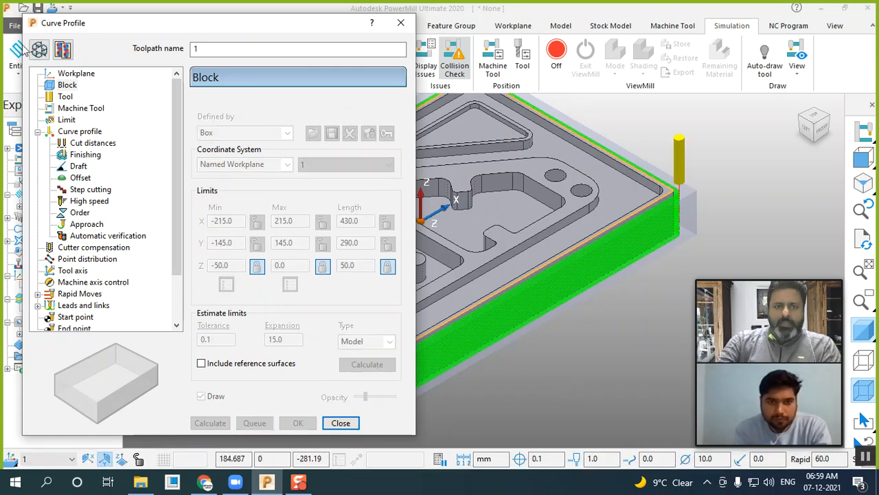
Step: Set the vertical stepdown in toolpath 1's cut distances to 5 mm and recalculate the toolpath
{"action": "left_click", "coordinate": [39, 50]}
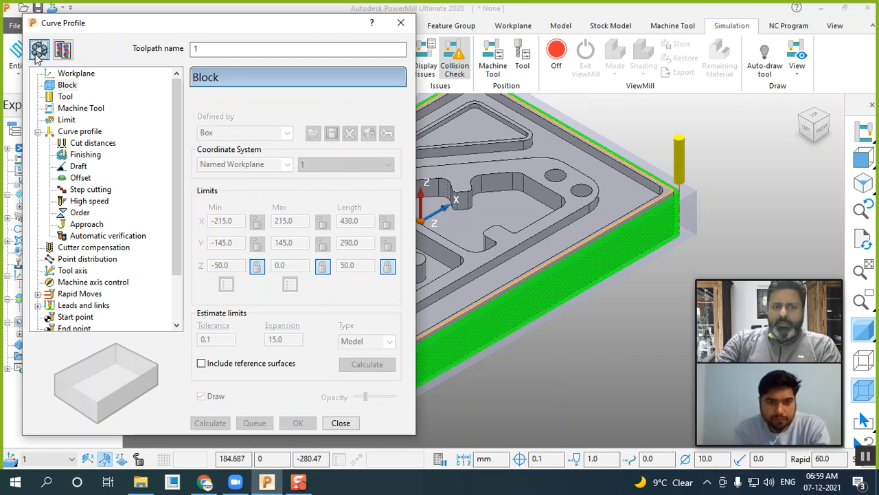
{"action": "left_click", "coordinate": [93, 143]}
{"action": "left_click_drag", "start_coordinate": [244, 168], "coordinate": [222, 169]}
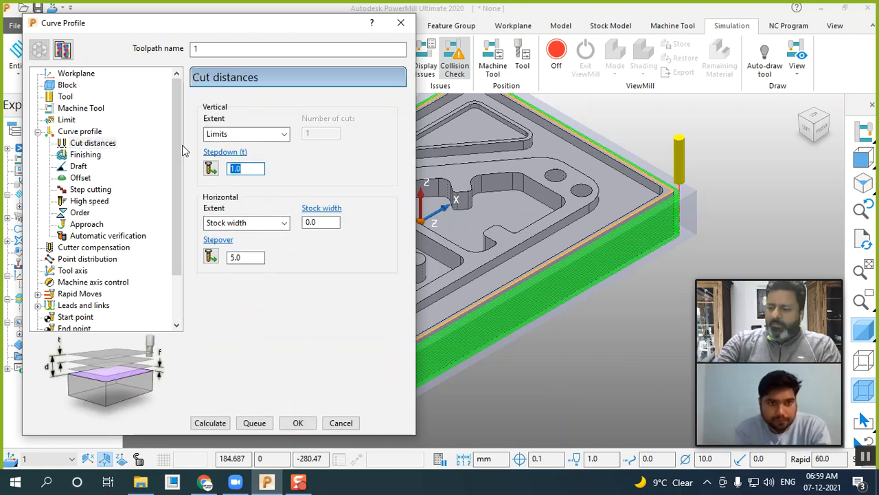
{"action": "type", "text": "5"}
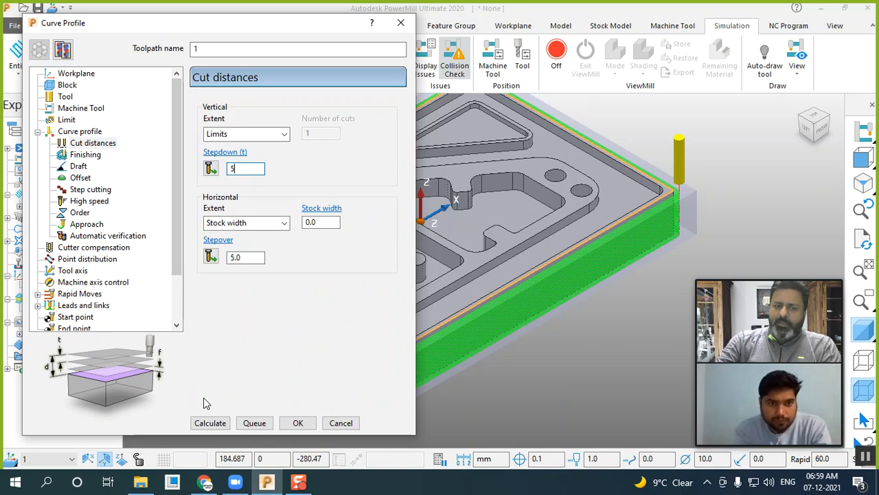
{"action": "left_click", "coordinate": [210, 422]}
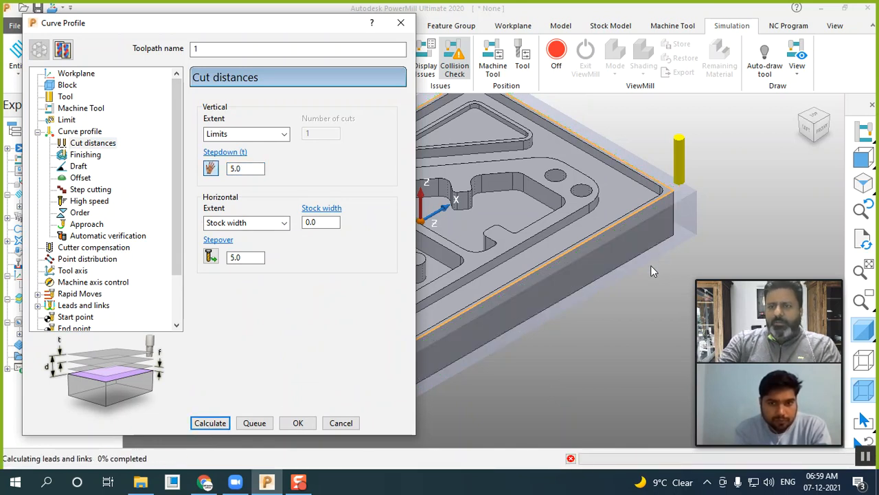
{"action": "scroll", "coordinate": [776, 208], "scroll_direction": "down", "scroll_amount": 2}
{"action": "scroll", "coordinate": [735, 204], "scroll_direction": "up", "scroll_amount": 3}
{"action": "scroll", "coordinate": [726, 225], "scroll_direction": "up", "scroll_amount": 1}
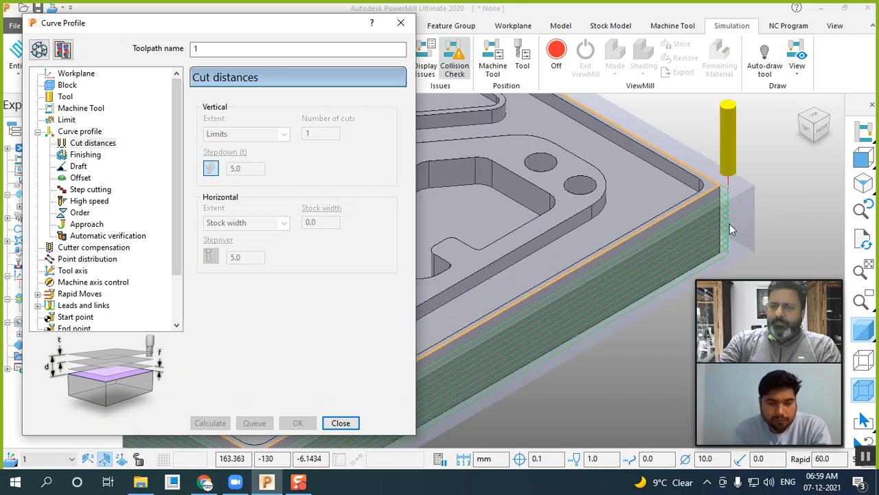
{"action": "scroll", "coordinate": [677, 217], "scroll_direction": "up", "scroll_amount": 1}
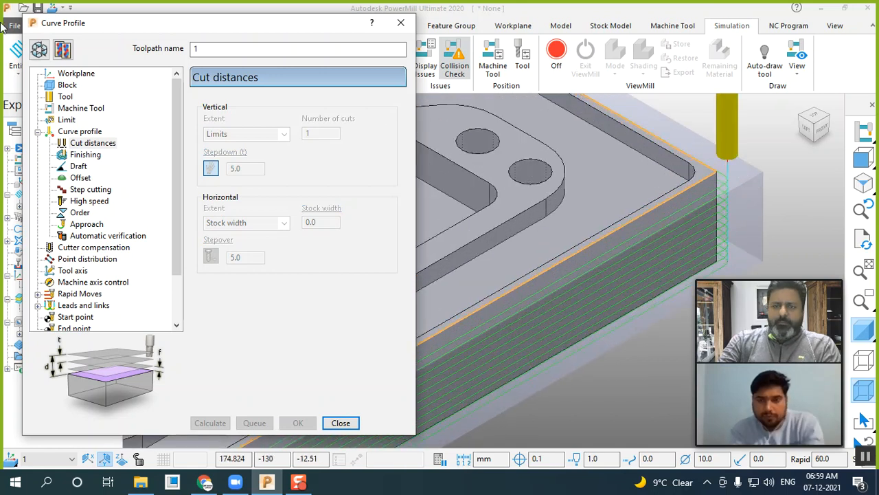
Step: Create a second end mill with a 20 mm diameter for toolpath 1, recalculate the toolpath and close its settings
{"action": "left_click", "coordinate": [39, 49]}
{"action": "left_click", "coordinate": [66, 97]}
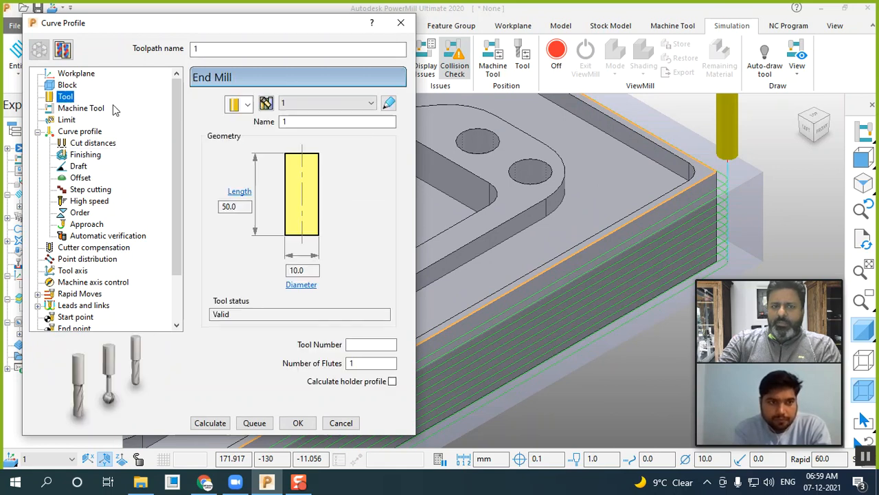
{"action": "left_click", "coordinate": [241, 105]}
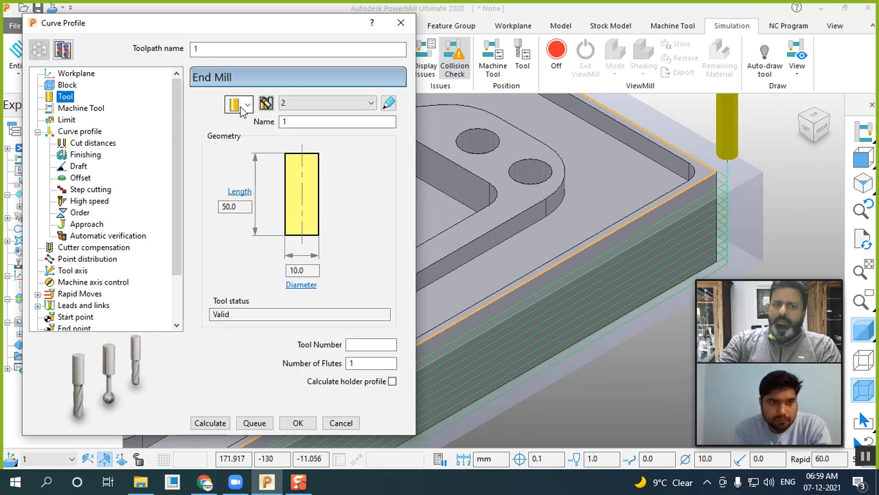
{"action": "left_click", "coordinate": [316, 271]}
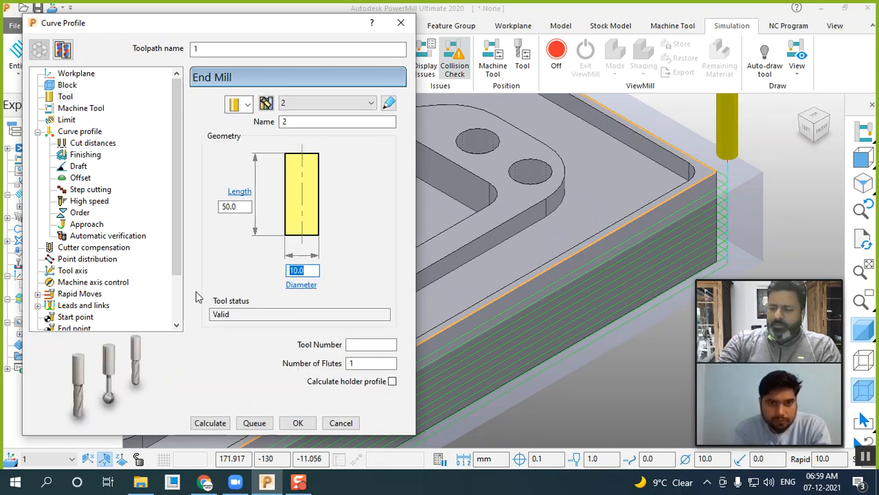
{"action": "type", "text": "20"}
{"action": "key", "text": "Return"}
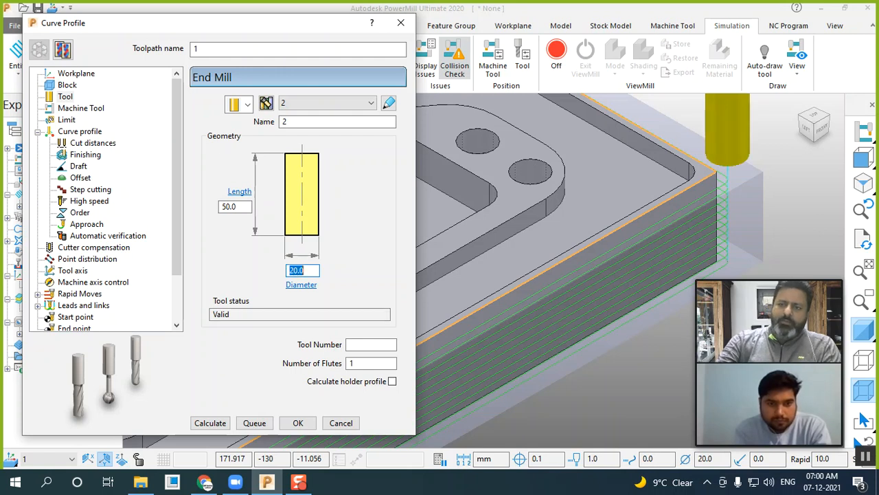
{"action": "left_click", "coordinate": [207, 423]}
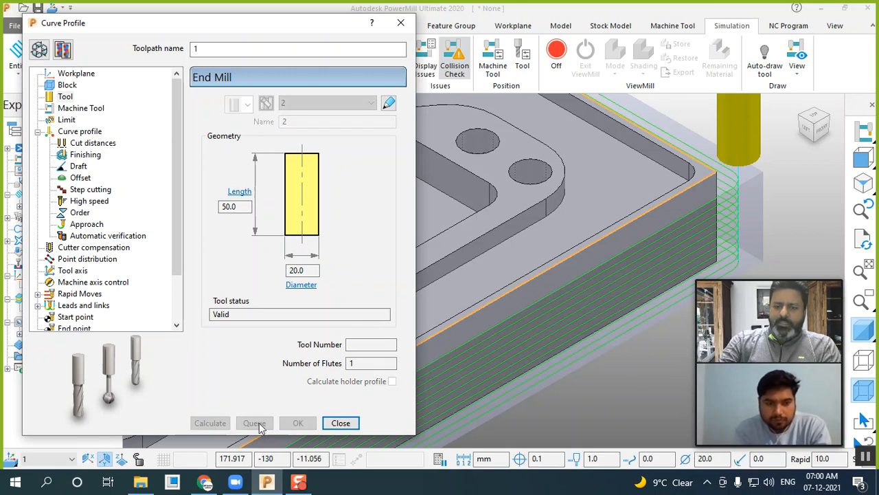
{"action": "left_click", "coordinate": [344, 423]}
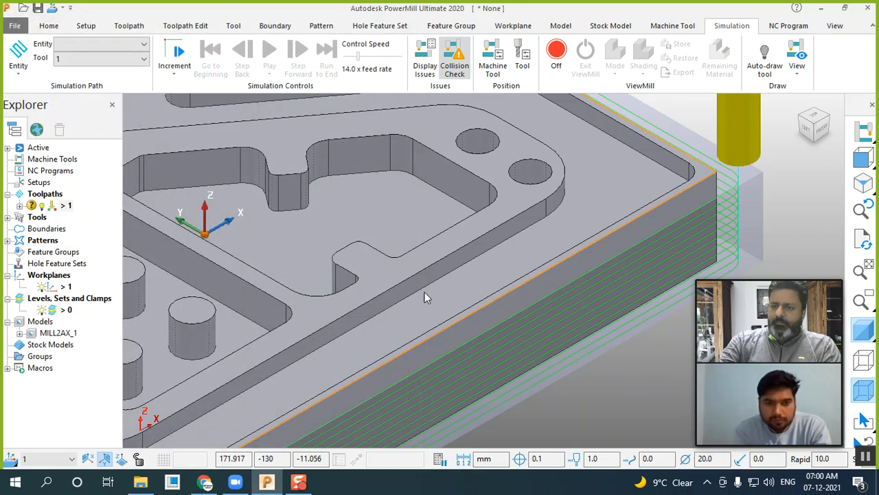
Step: Look at toolpath 1 from above with the block and the model shading hidden
{"action": "left_click", "coordinate": [813, 124]}
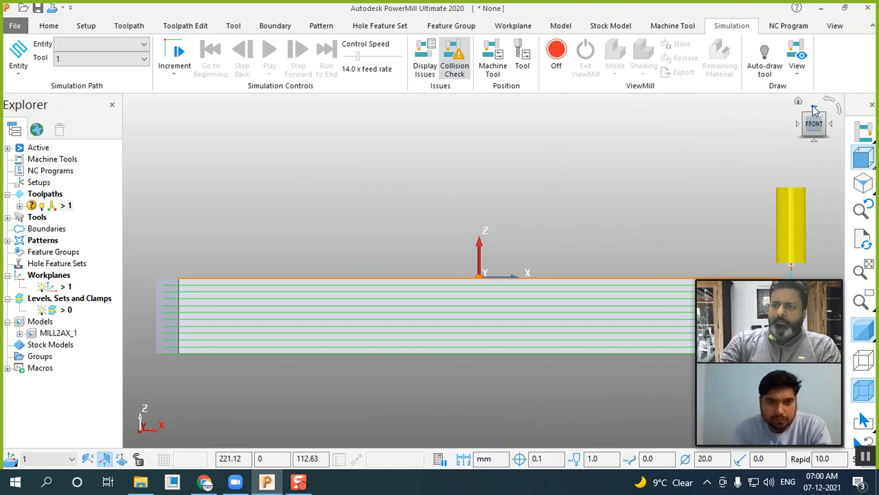
{"action": "left_click", "coordinate": [814, 107]}
{"action": "scroll", "coordinate": [280, 229], "scroll_direction": "down", "scroll_amount": 1}
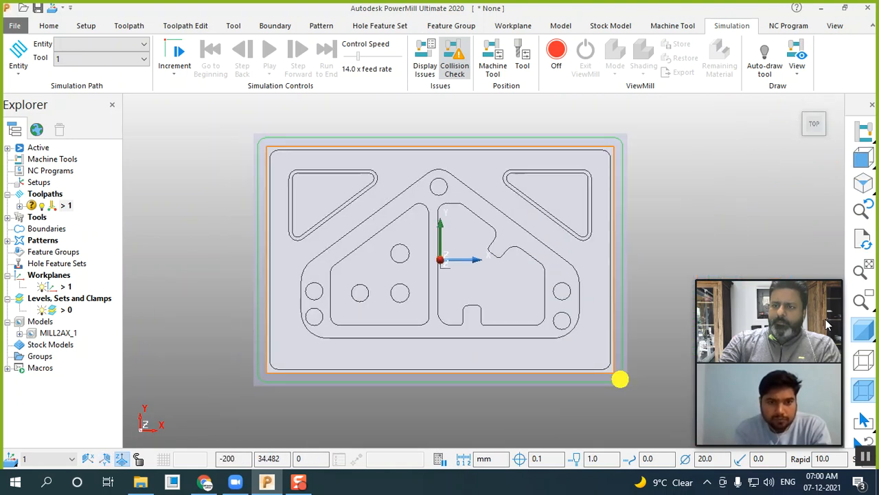
{"action": "left_click", "coordinate": [863, 396]}
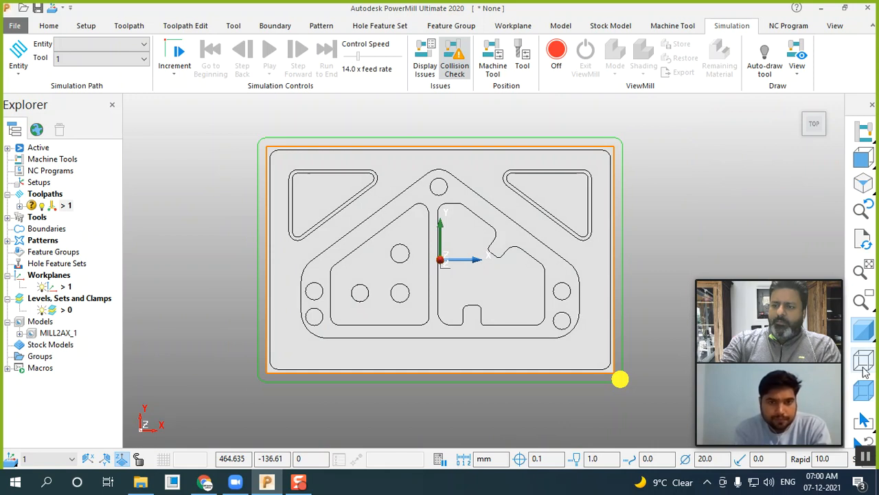
{"action": "left_click", "coordinate": [859, 336]}
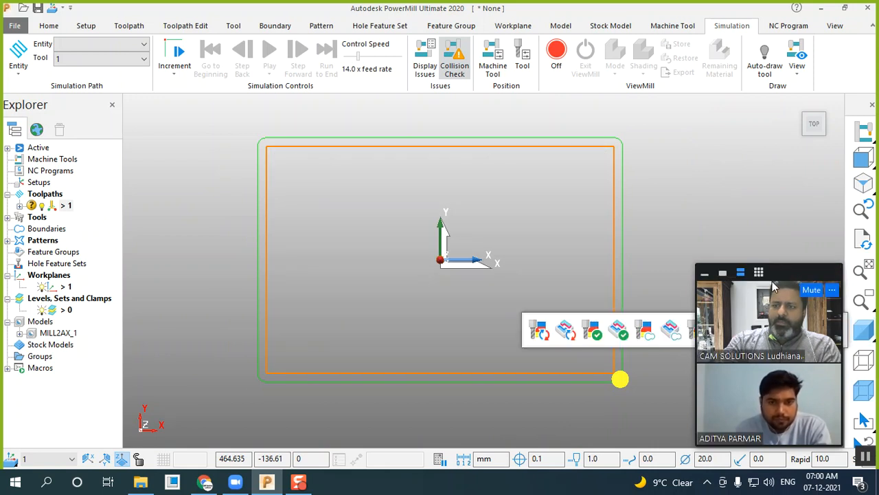
{"action": "right_click", "coordinate": [723, 208]}
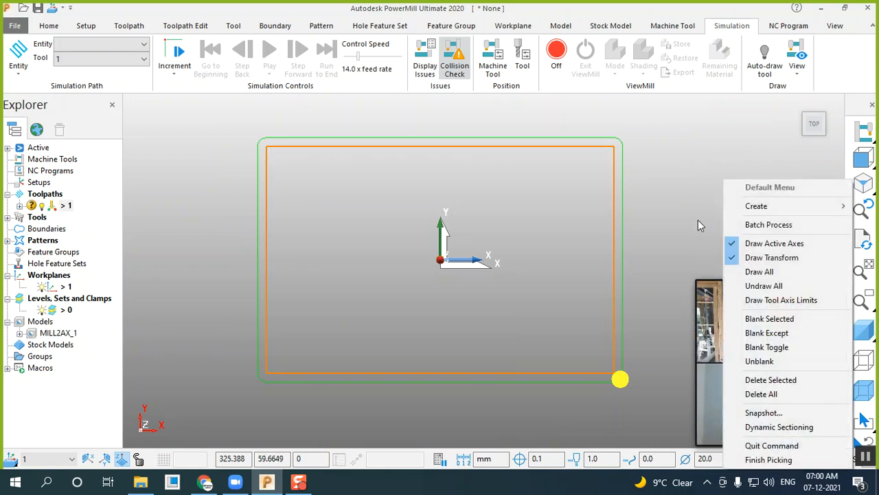
{"action": "left_click", "coordinate": [697, 220]}
{"action": "right_click", "coordinate": [672, 222]}
{"action": "left_click", "coordinate": [660, 229]}
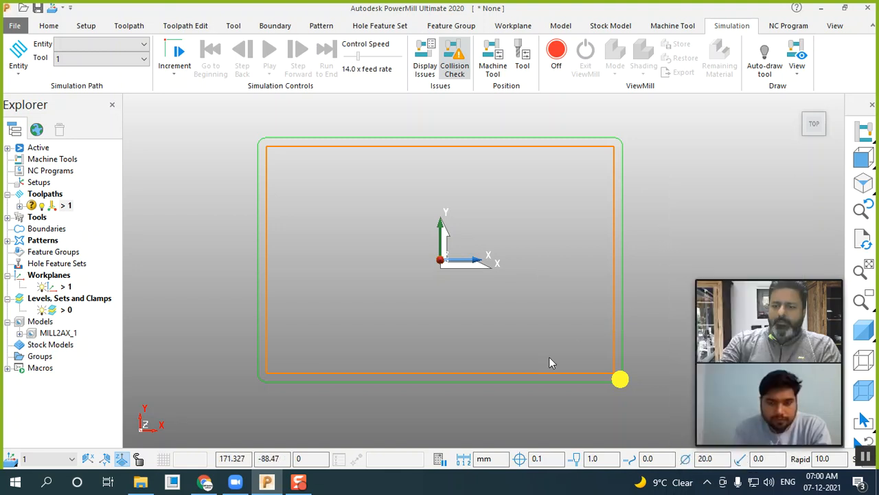
{"action": "mouse_move", "coordinate": [784, 287]}
{"action": "left_click_drag", "start_coordinate": [792, 275], "coordinate": [795, 157]}
{"action": "right_click", "coordinate": [711, 362]}
{"action": "left_click", "coordinate": [702, 391]}
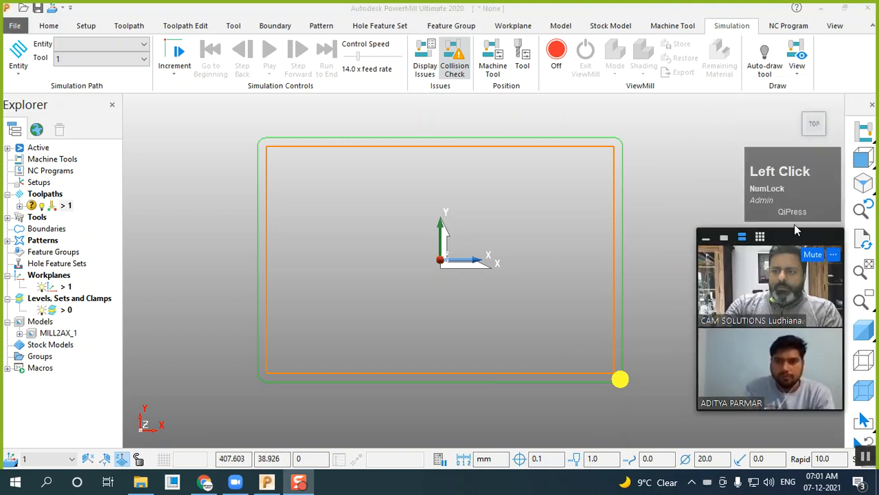
Step: Show toolpath 1 in an isometric view and restore the model shading around the tool's start corner
{"action": "left_click", "coordinate": [865, 191]}
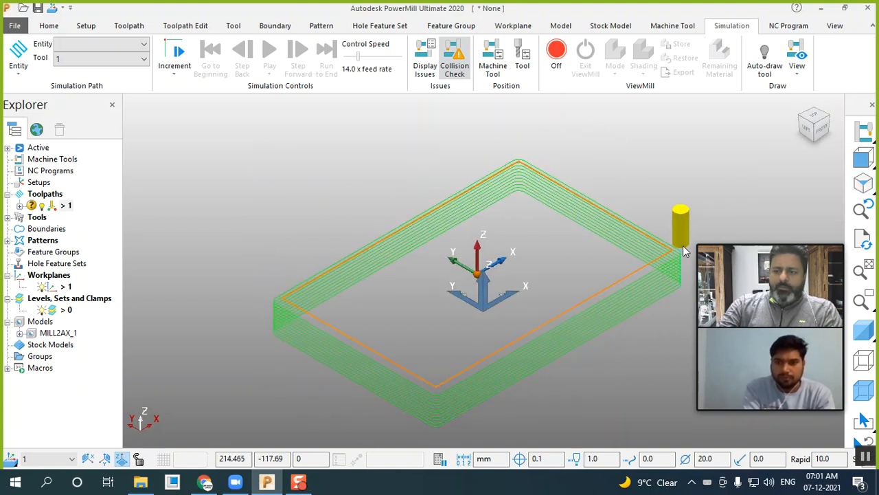
{"action": "left_click", "coordinate": [864, 331]}
{"action": "left_click", "coordinate": [867, 331]}
{"action": "left_click", "coordinate": [865, 332]}
{"action": "mouse_move", "coordinate": [656, 298]}
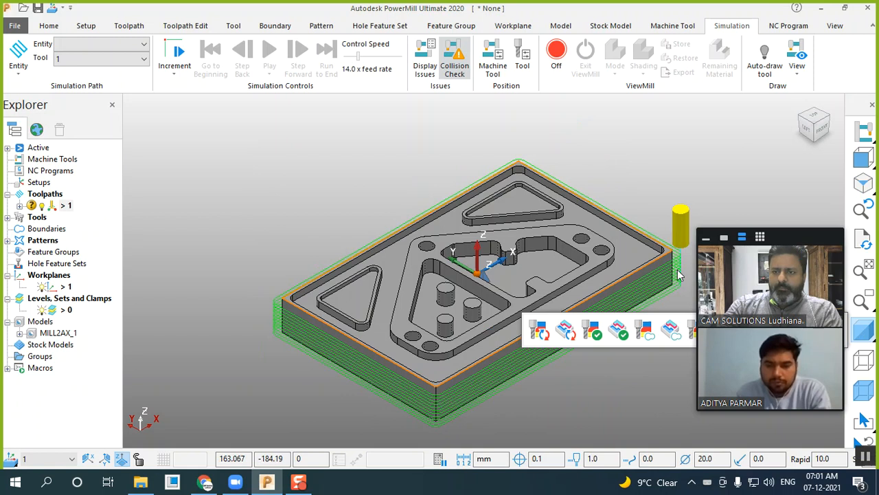
{"action": "scroll", "coordinate": [663, 226], "scroll_direction": "up", "scroll_amount": 5}
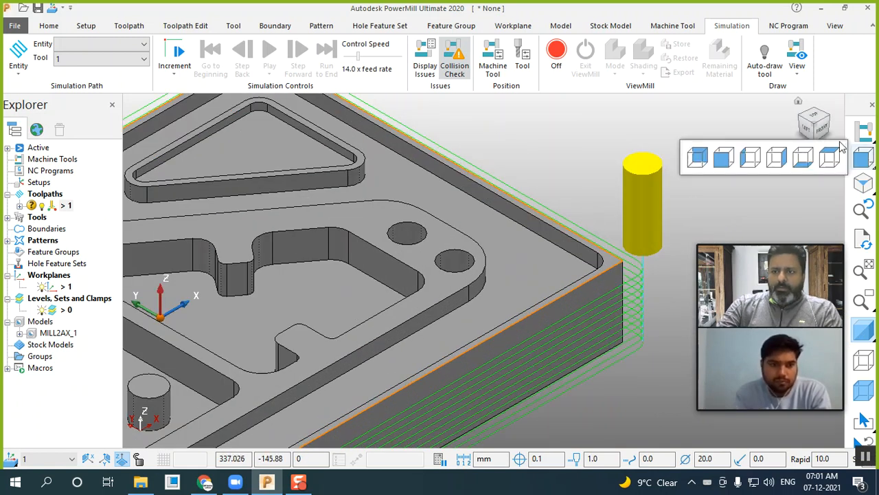
Step: Simulate toolpath 1 from above for about one lap, pause it and examine the tool and passes around the outer walls
{"action": "left_click", "coordinate": [818, 116]}
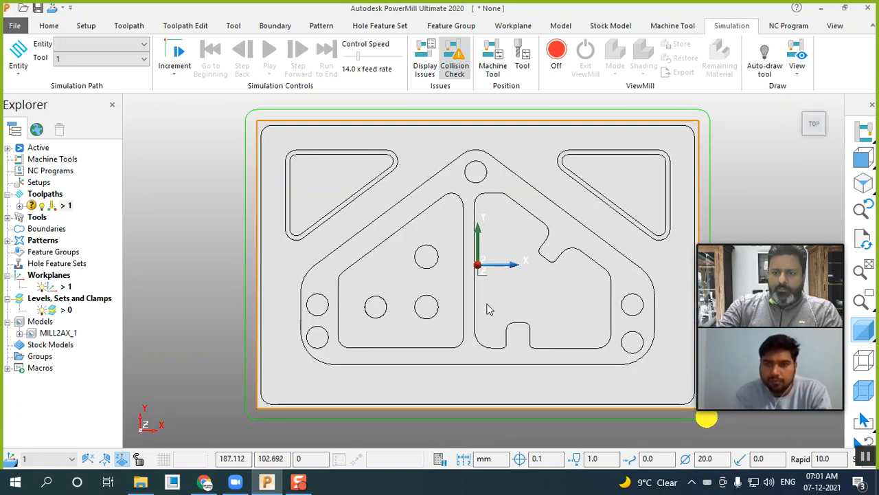
{"action": "scroll", "coordinate": [595, 359], "scroll_direction": "down", "scroll_amount": 2}
{"action": "scroll", "coordinate": [627, 371], "scroll_direction": "up", "scroll_amount": 5}
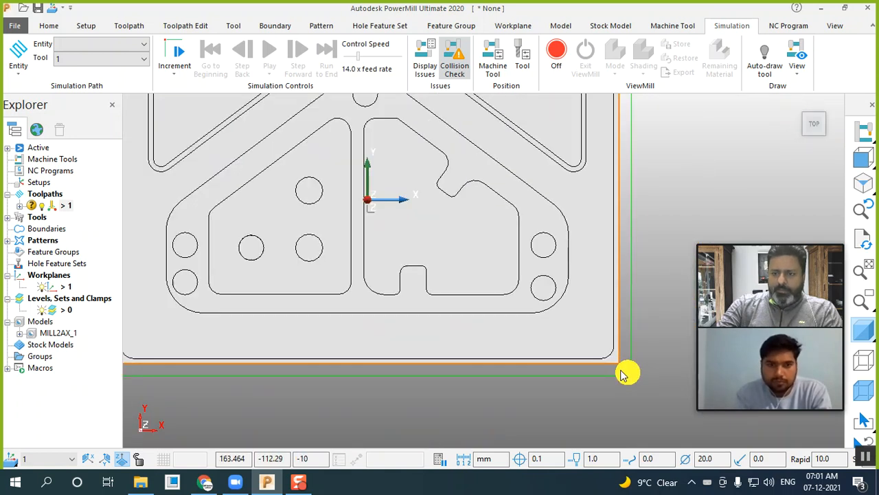
{"action": "scroll", "coordinate": [603, 387], "scroll_direction": "up", "scroll_amount": 1}
{"action": "scroll", "coordinate": [603, 386], "scroll_direction": "up", "scroll_amount": 1}
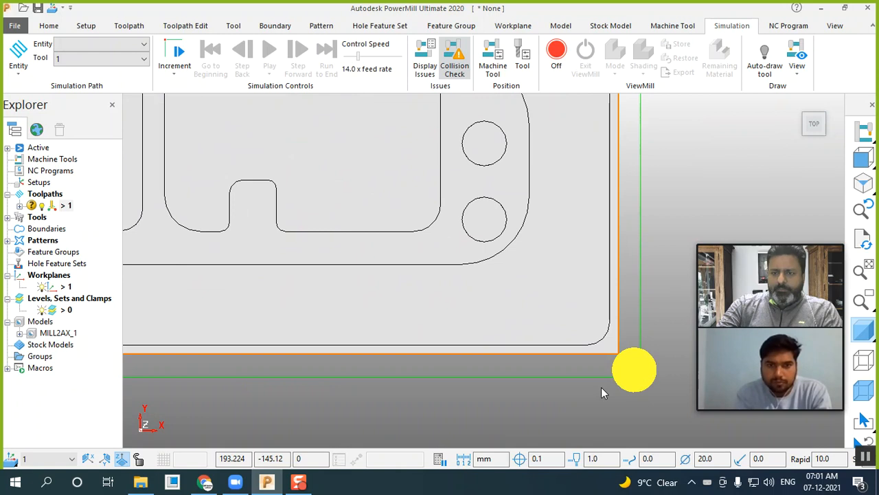
{"action": "left_click", "coordinate": [77, 47]}
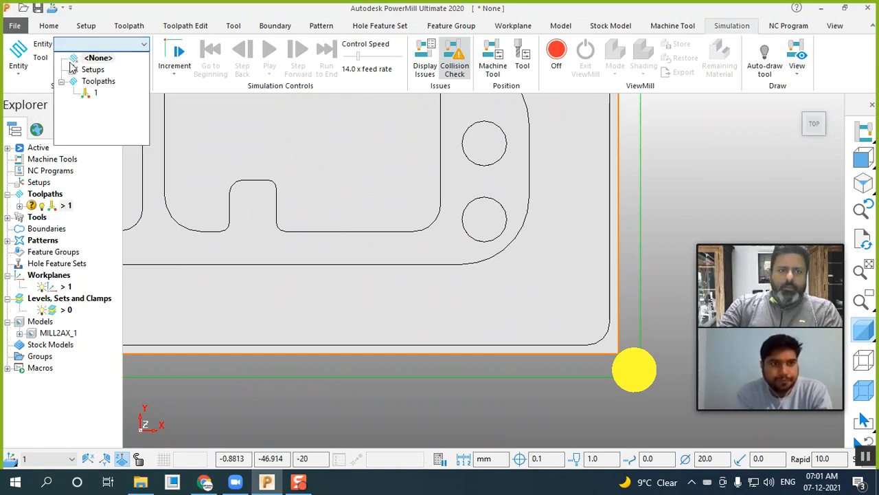
{"action": "left_click", "coordinate": [85, 95]}
{"action": "left_click", "coordinate": [270, 54]}
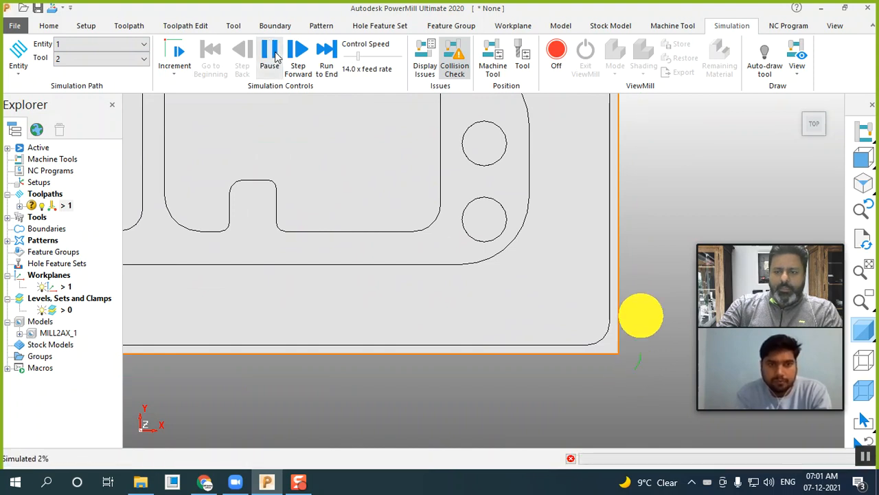
{"action": "scroll", "coordinate": [591, 368], "scroll_direction": "down", "scroll_amount": 5}
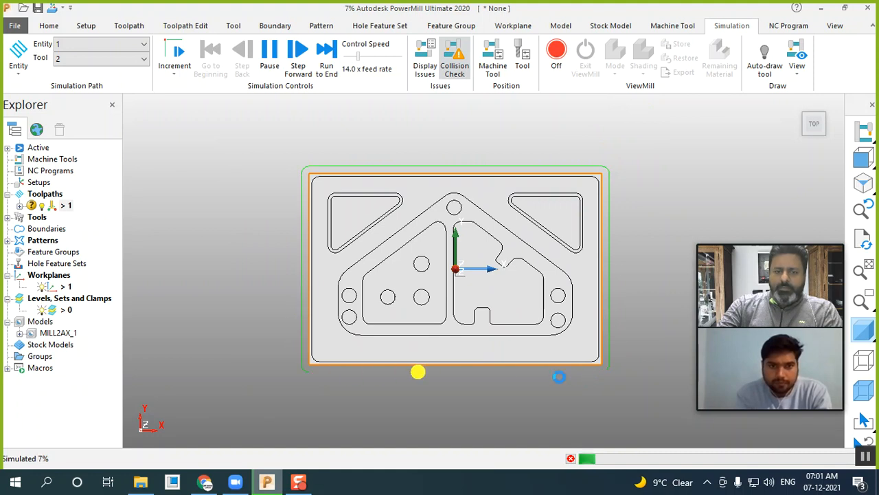
{"action": "left_click", "coordinate": [270, 58]}
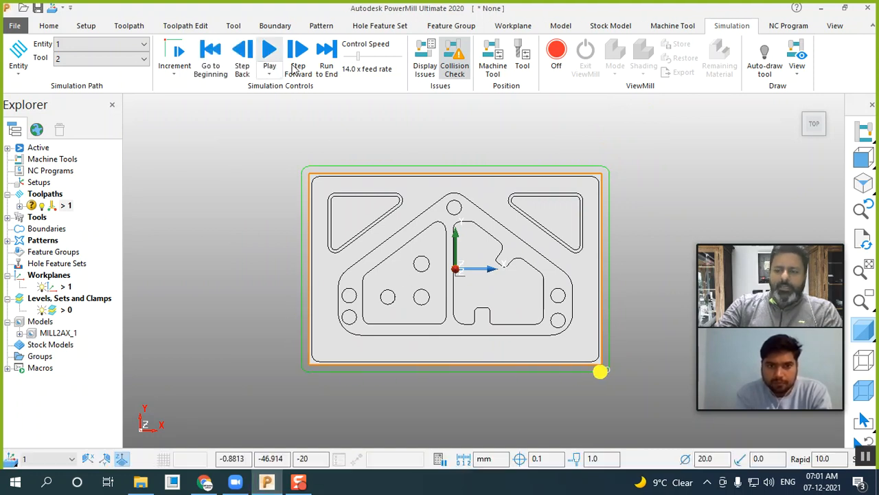
{"action": "left_click", "coordinate": [862, 183]}
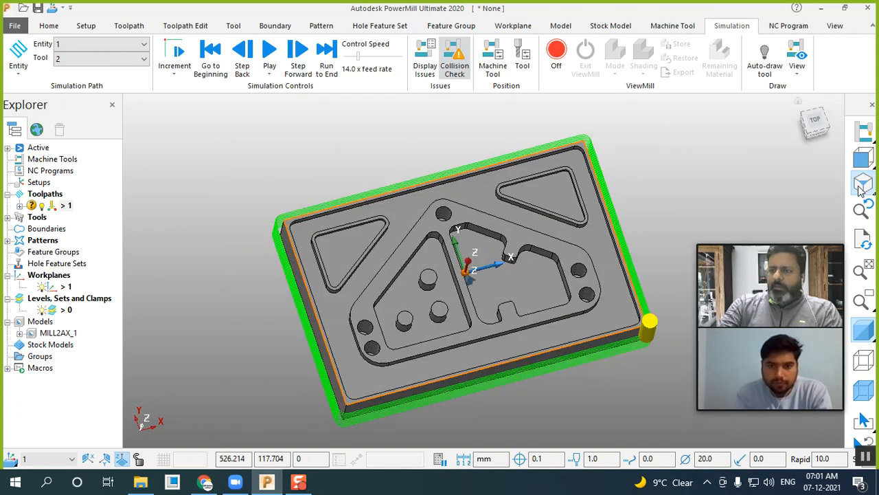
{"action": "scroll", "coordinate": [618, 268], "scroll_direction": "down", "scroll_amount": 3}
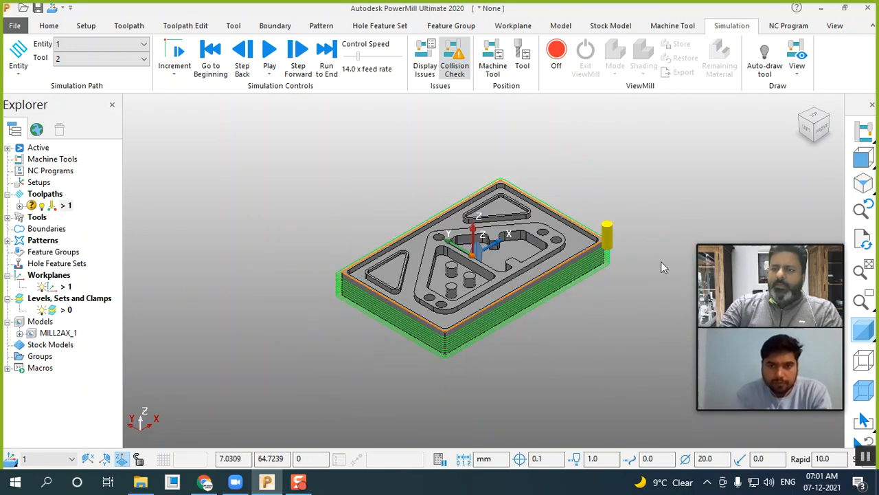
{"action": "scroll", "coordinate": [414, 234], "scroll_direction": "up", "scroll_amount": 2}
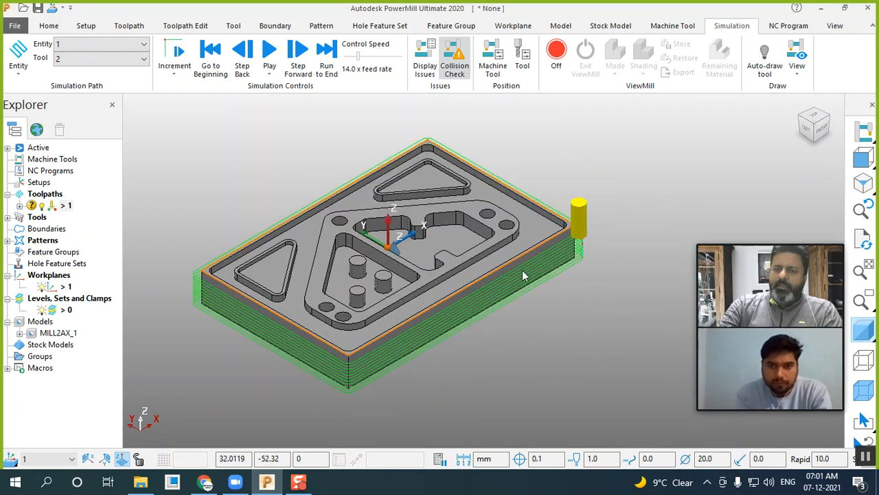
{"action": "scroll", "coordinate": [479, 259], "scroll_direction": "up", "scroll_amount": 2}
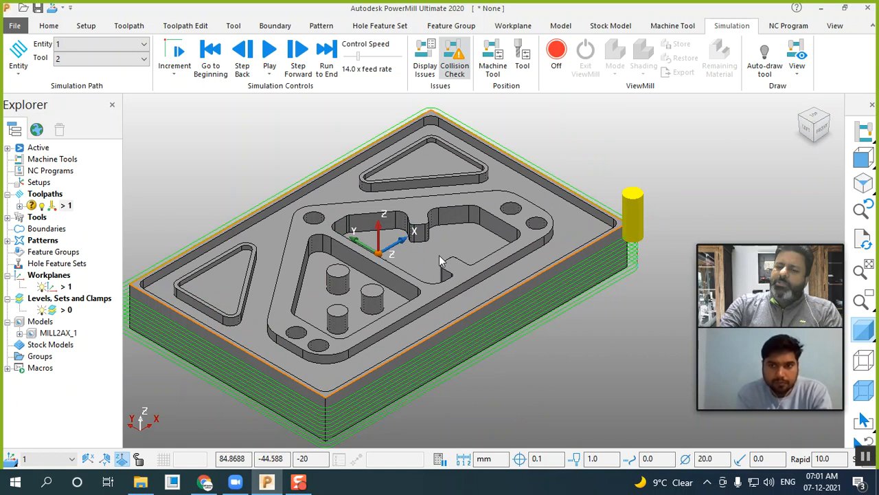
Step: Set toolpath 1's curve thickness to 2 mm, recalculate it and close its settings
{"action": "right_click", "coordinate": [55, 209]}
{"action": "left_click", "coordinate": [99, 79]}
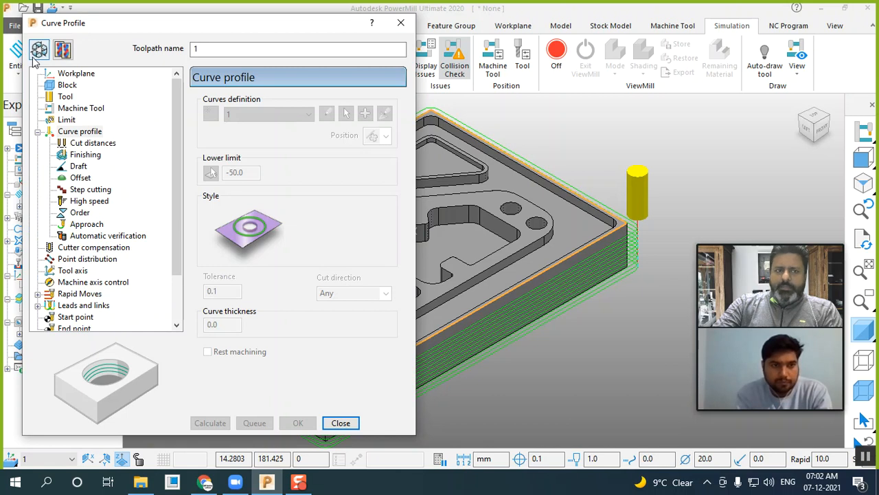
{"action": "left_click", "coordinate": [38, 49]}
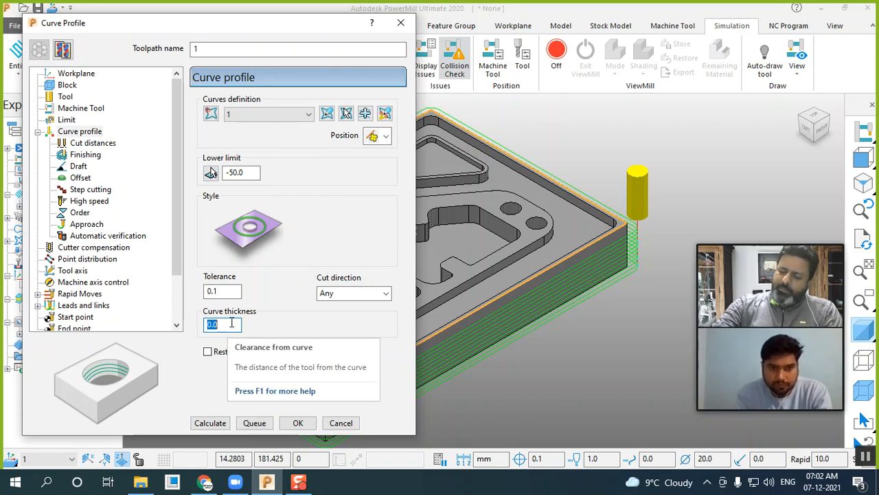
{"action": "type", "text": "2"}
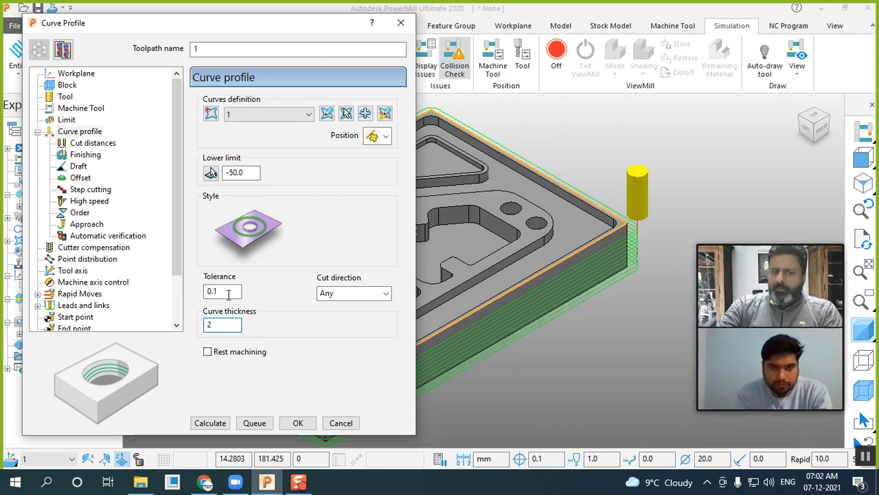
{"action": "left_click", "coordinate": [208, 422]}
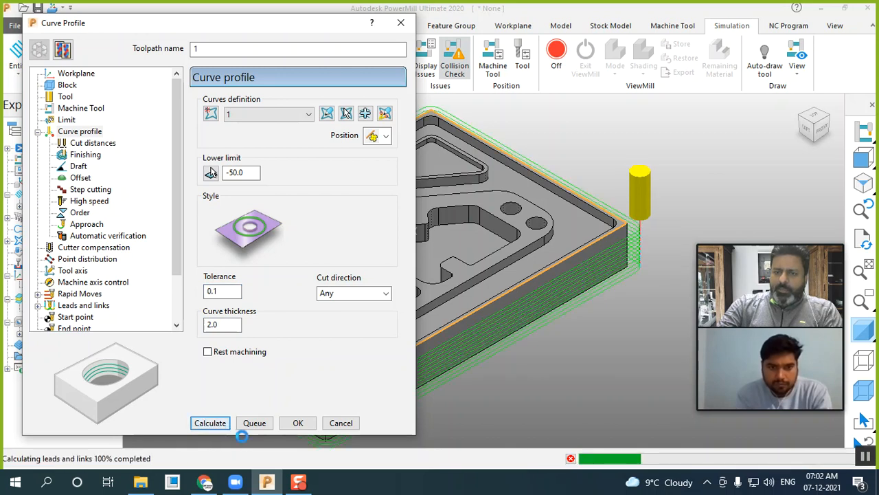
{"action": "left_click", "coordinate": [341, 422]}
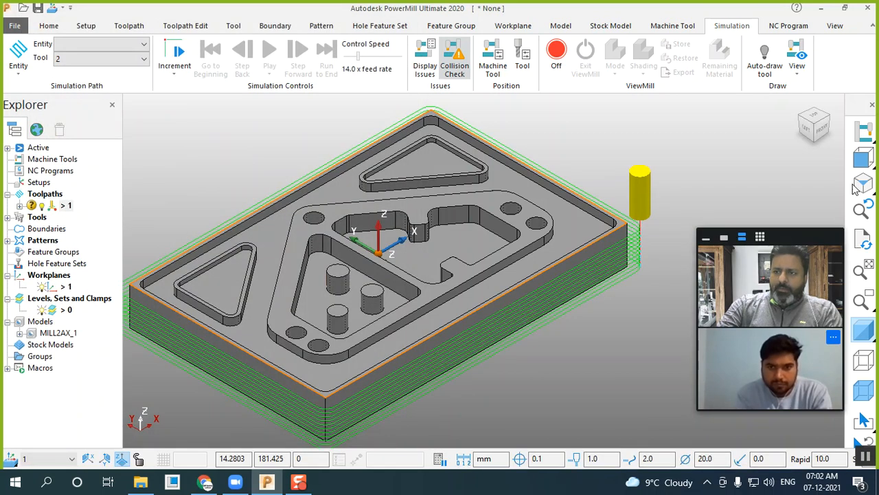
Step: Examine the clearance between the tool and the part's outer corner from above
{"action": "left_click", "coordinate": [814, 118]}
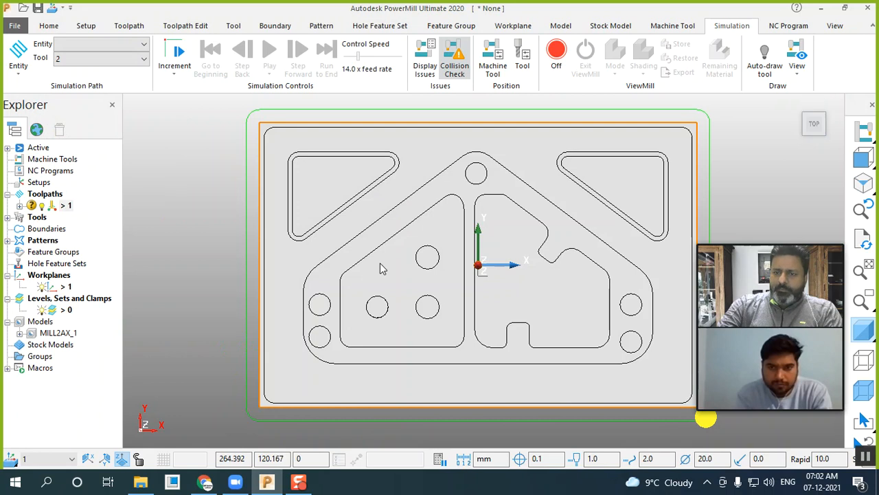
{"action": "scroll", "coordinate": [584, 374], "scroll_direction": "down", "scroll_amount": 3}
{"action": "scroll", "coordinate": [560, 362], "scroll_direction": "up", "scroll_amount": 5}
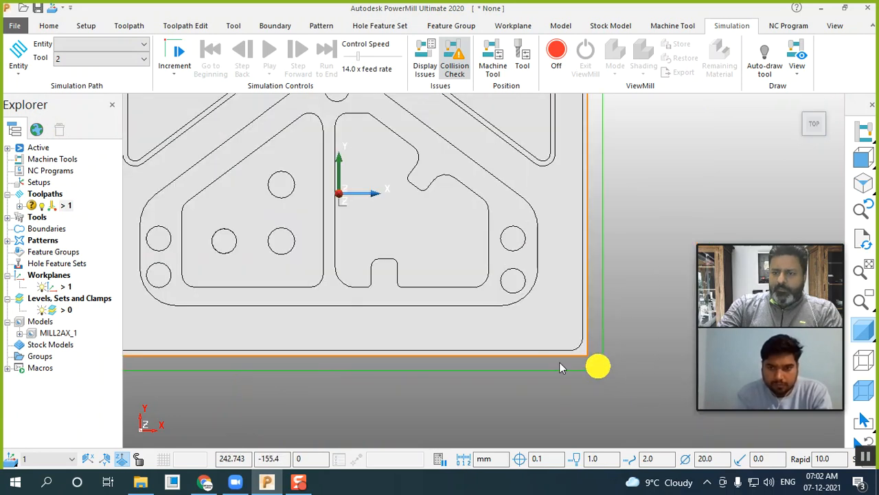
{"action": "scroll", "coordinate": [612, 363], "scroll_direction": "up", "scroll_amount": 2}
{"action": "scroll", "coordinate": [618, 360], "scroll_direction": "up", "scroll_amount": 1}
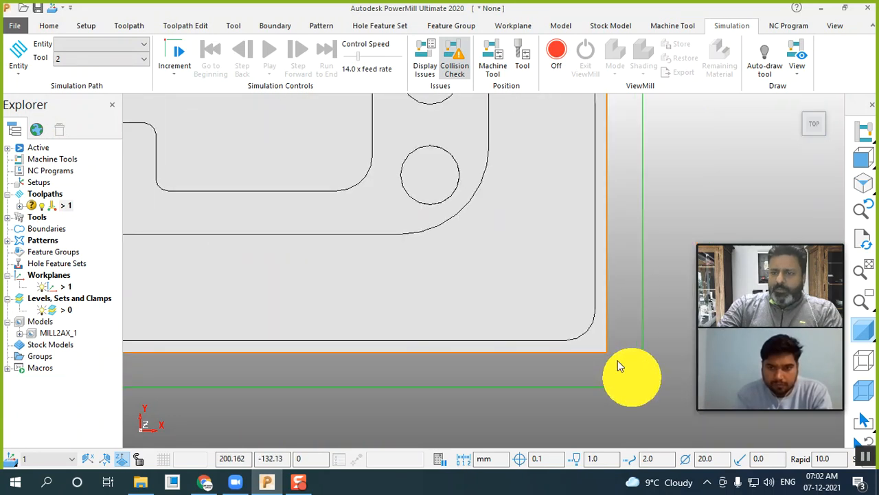
{"action": "scroll", "coordinate": [618, 360], "scroll_direction": "up", "scroll_amount": 2}
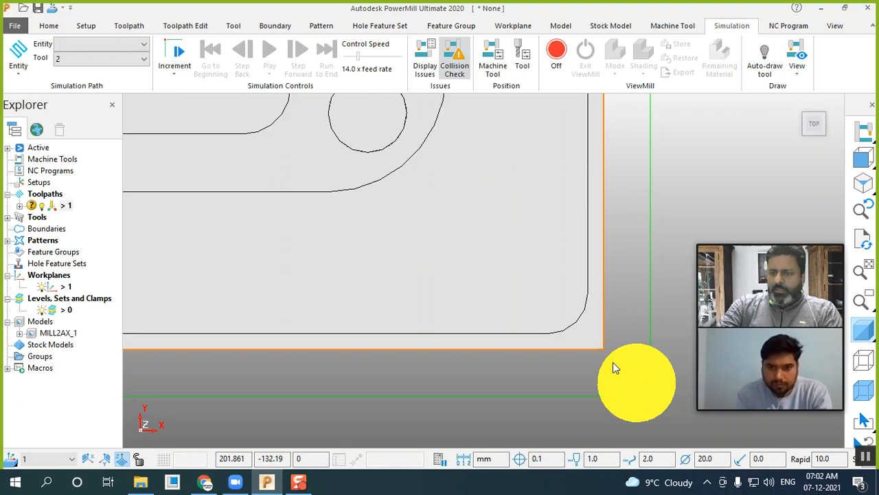
Step: Simulate toolpath 1 from above at 4.0x feed rate, check the tool's clearance from the outer walls, and pause it
{"action": "left_click", "coordinate": [64, 45]}
{"action": "left_click", "coordinate": [88, 90]}
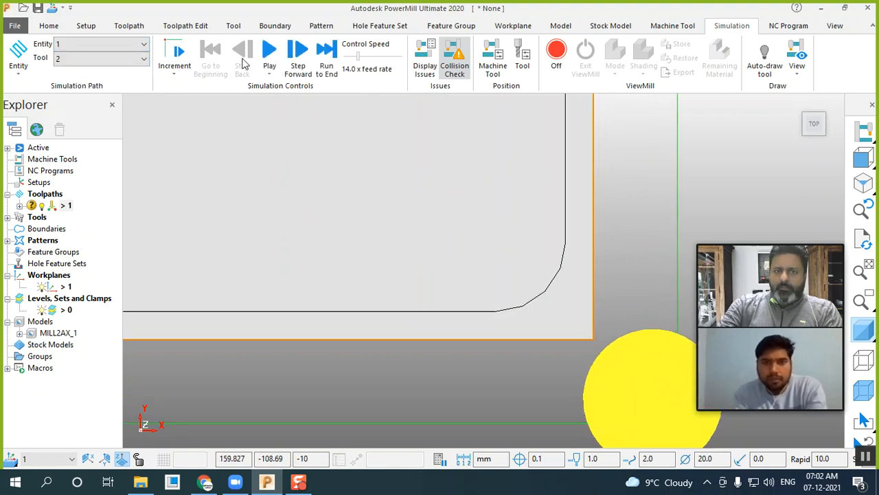
{"action": "left_click_drag", "start_coordinate": [355, 61], "coordinate": [351, 60]}
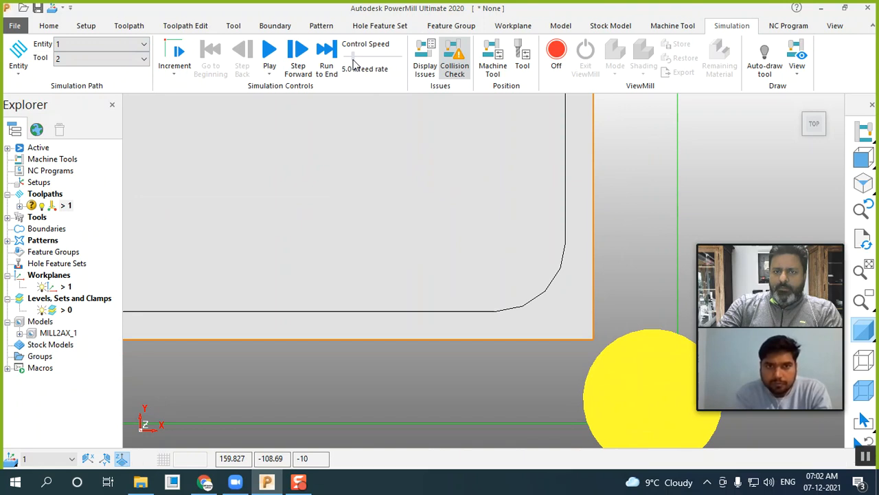
{"action": "left_click", "coordinate": [268, 55]}
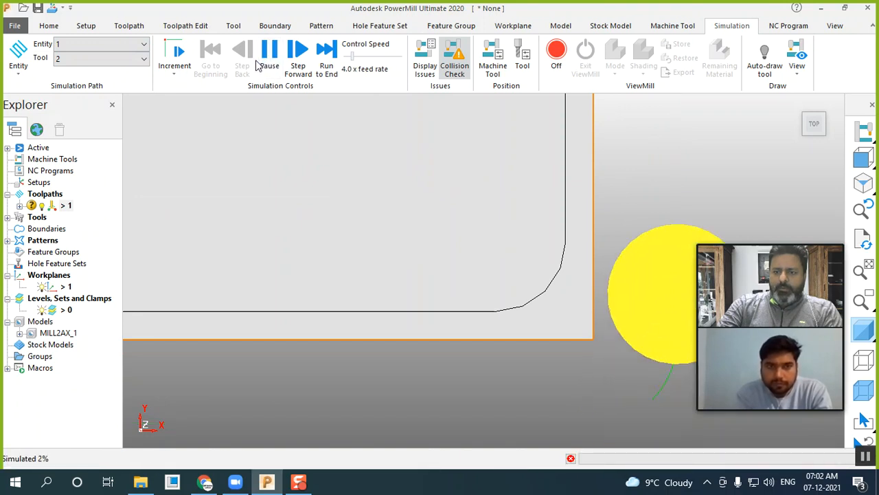
{"action": "scroll", "coordinate": [535, 336], "scroll_direction": "down", "scroll_amount": 3}
{"action": "scroll", "coordinate": [534, 335], "scroll_direction": "down", "scroll_amount": 2}
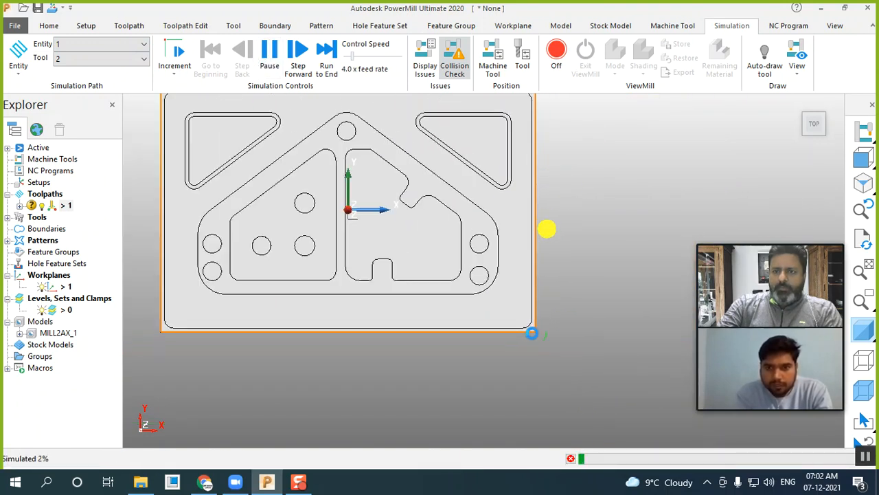
{"action": "scroll", "coordinate": [532, 334], "scroll_direction": "down", "scroll_amount": 2}
{"action": "scroll", "coordinate": [520, 234], "scroll_direction": "up", "scroll_amount": 1}
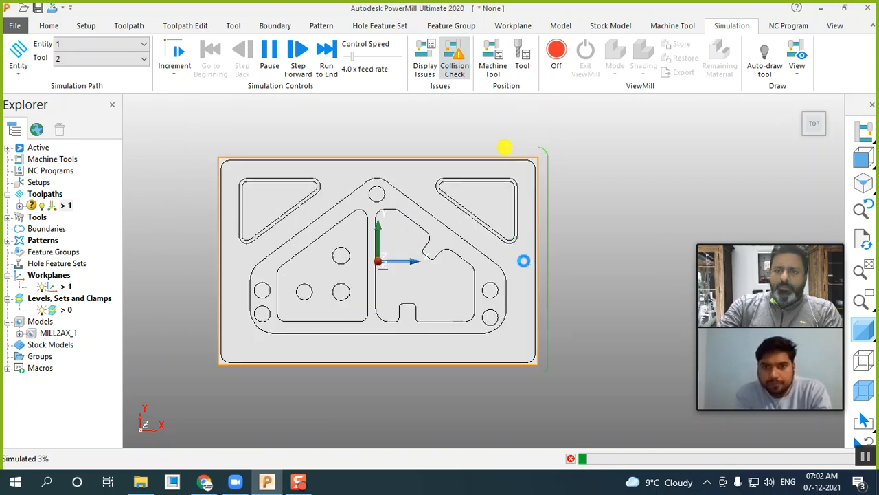
{"action": "scroll", "coordinate": [323, 139], "scroll_direction": "up", "scroll_amount": 5}
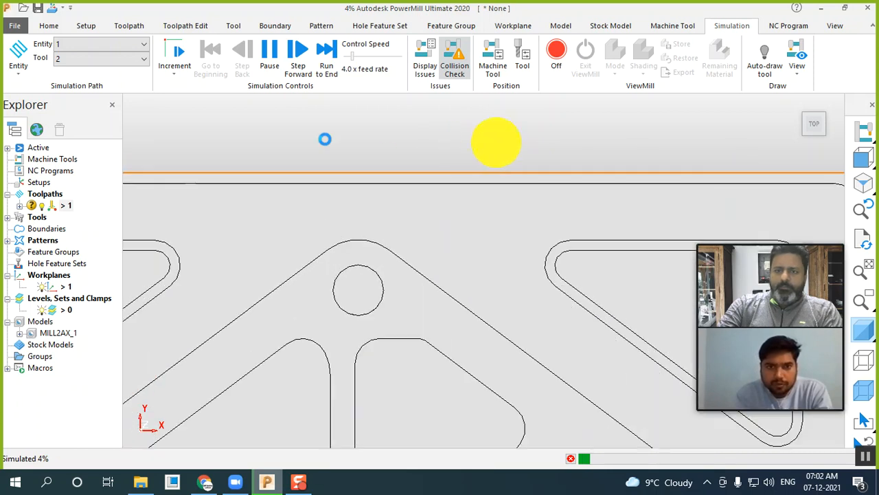
{"action": "scroll", "coordinate": [325, 163], "scroll_direction": "down", "scroll_amount": 5}
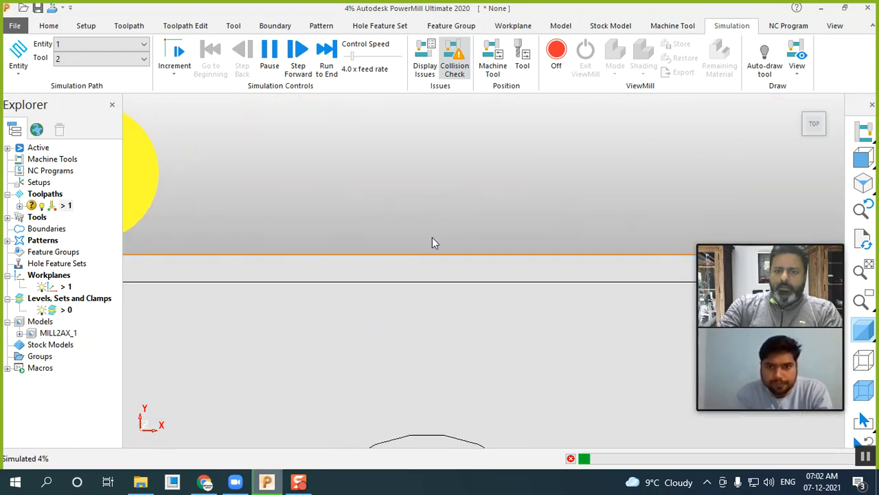
{"action": "scroll", "coordinate": [441, 234], "scroll_direction": "down", "scroll_amount": 2}
{"action": "scroll", "coordinate": [426, 323], "scroll_direction": "up", "scroll_amount": 2}
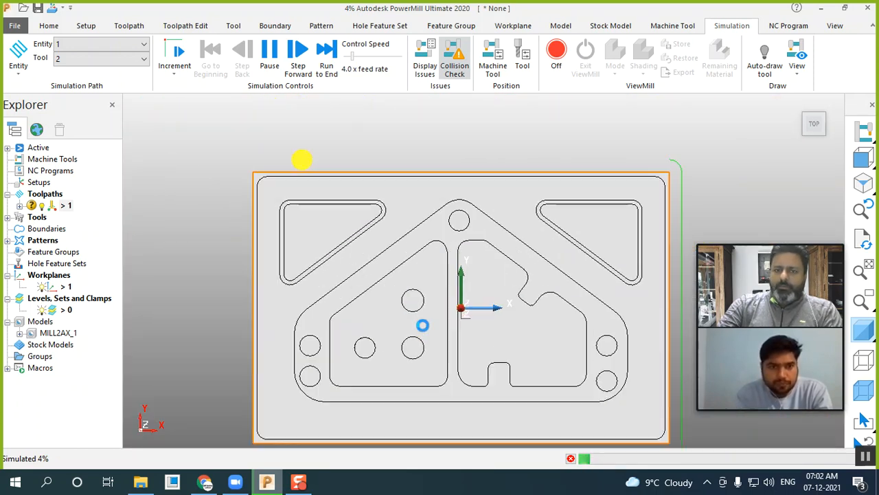
{"action": "scroll", "coordinate": [321, 235], "scroll_direction": "down", "scroll_amount": 2}
{"action": "scroll", "coordinate": [363, 286], "scroll_direction": "up", "scroll_amount": 2}
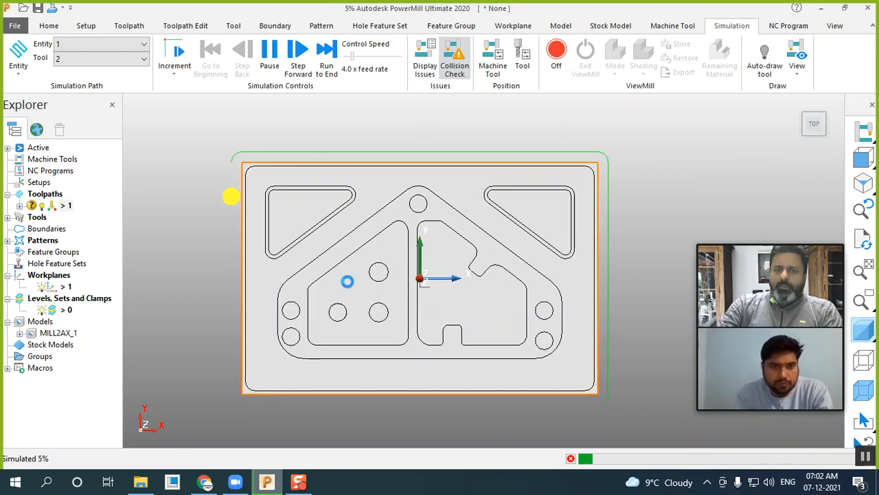
{"action": "left_click", "coordinate": [269, 55]}
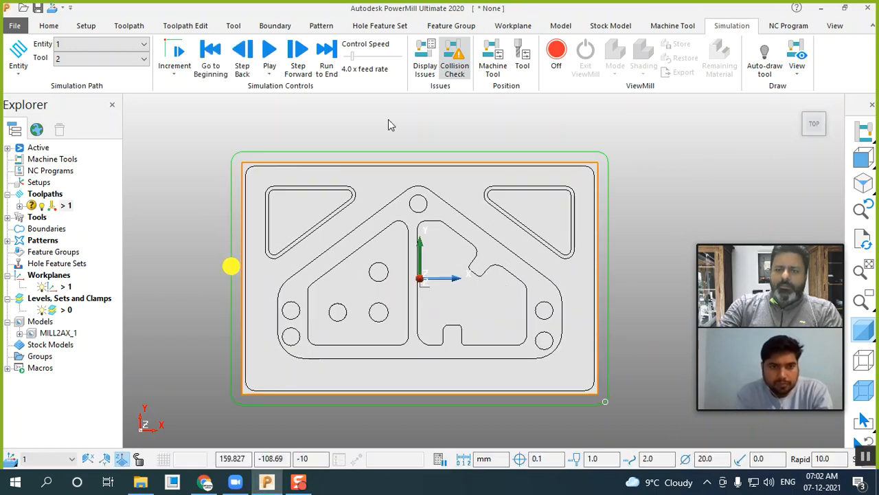
Step: Rename toolpath 1 as End_20, make its settings editable and recalculate it
{"action": "left_click", "coordinate": [863, 183]}
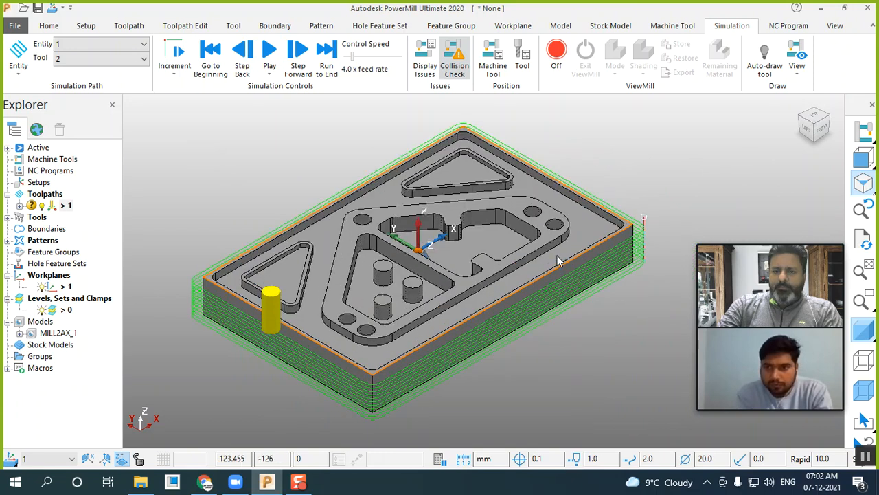
{"action": "scroll", "coordinate": [557, 255], "scroll_direction": "up", "scroll_amount": 2}
{"action": "scroll", "coordinate": [557, 256], "scroll_direction": "down", "scroll_amount": 1}
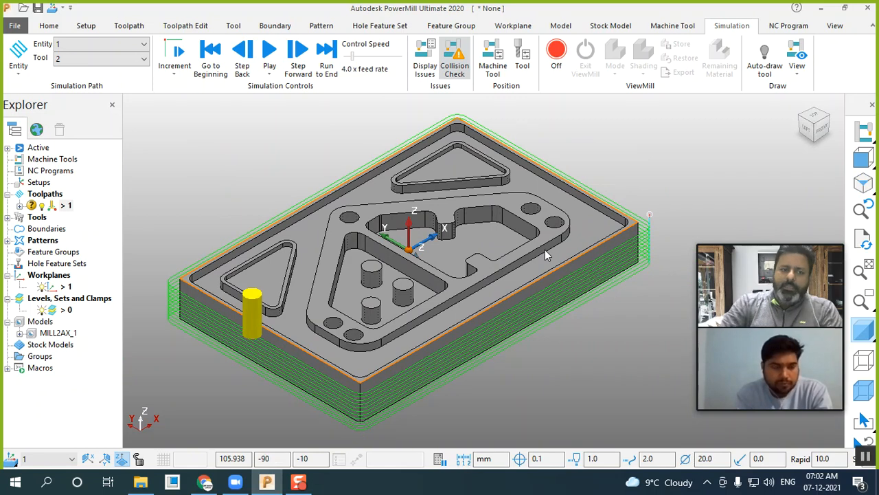
{"action": "right_click", "coordinate": [66, 205]}
{"action": "left_click", "coordinate": [137, 81]}
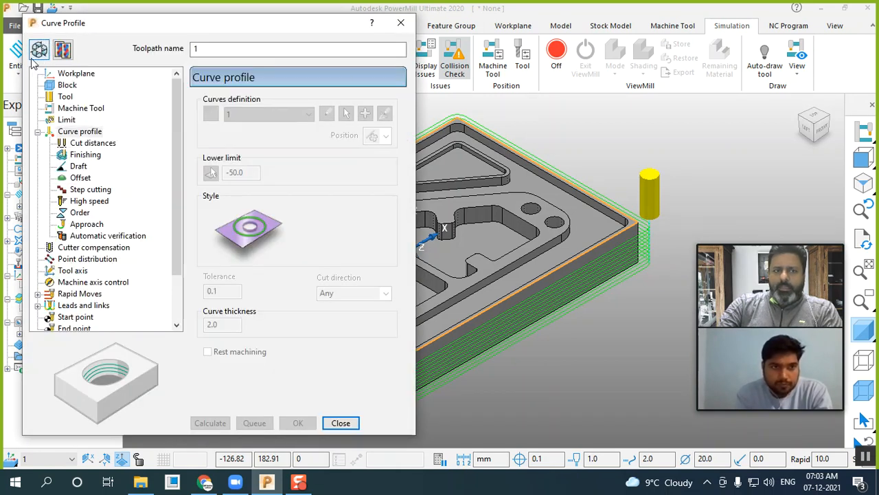
{"action": "left_click_drag", "start_coordinate": [132, 26], "coordinate": [246, 41]}
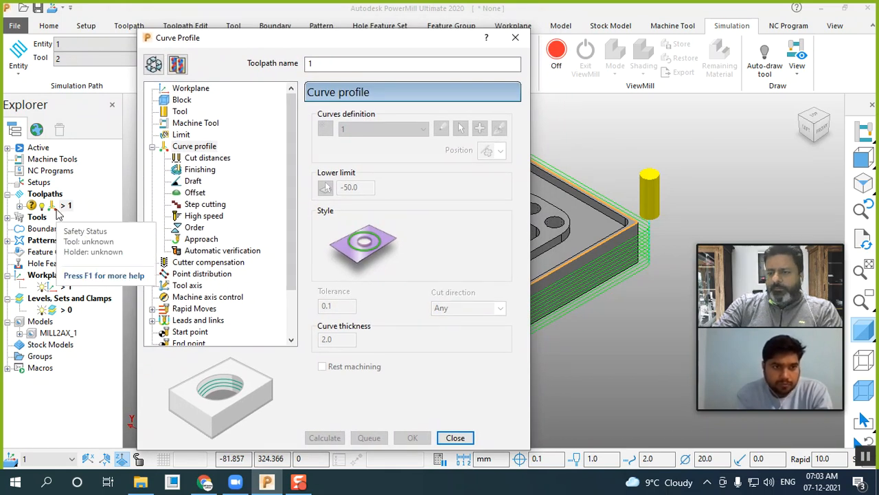
{"action": "left_click_drag", "start_coordinate": [325, 67], "coordinate": [285, 62]}
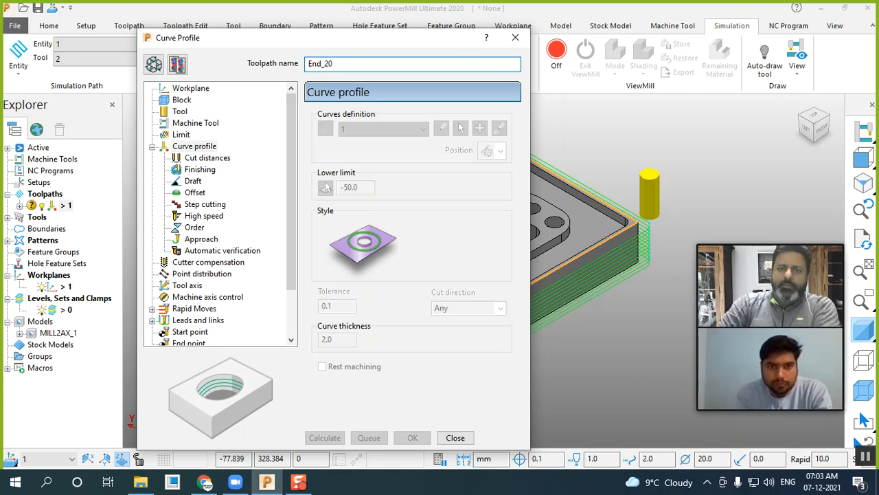
{"action": "left_click", "coordinate": [154, 64]}
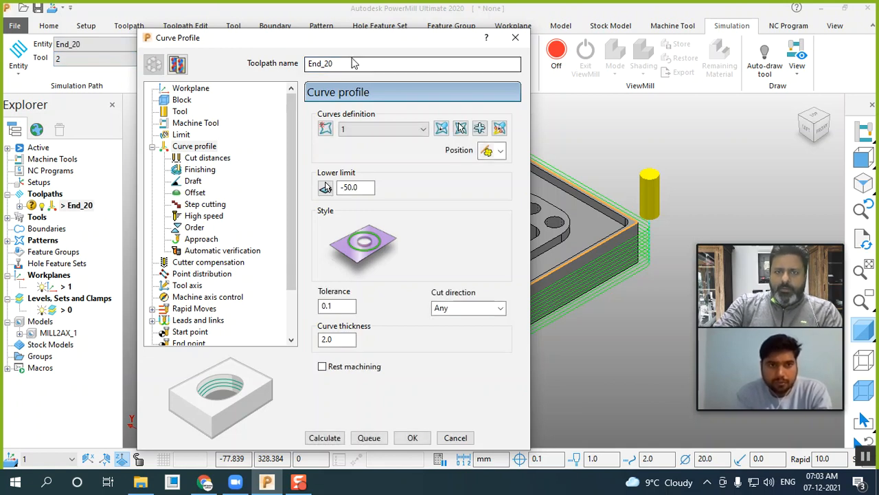
{"action": "left_click", "coordinate": [326, 439]}
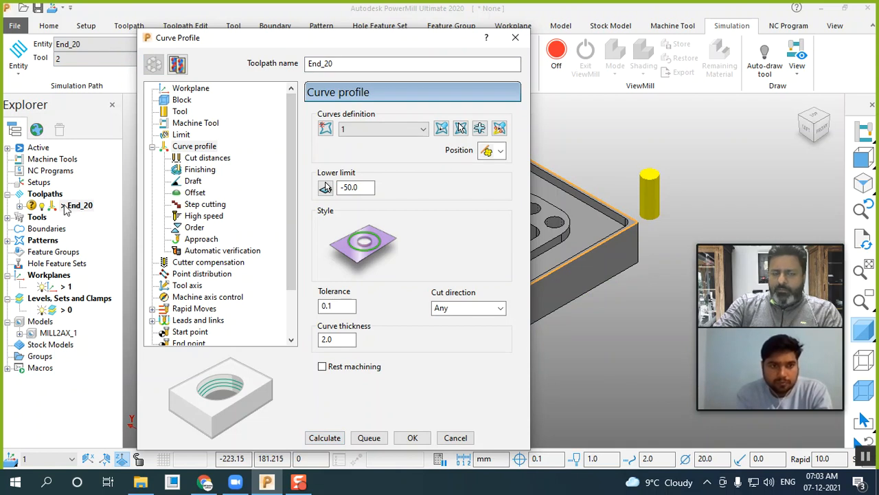
Step: Extend the toolpath's name to "End_20 with 2 mm stock", recalculate it and make room to show the full name
{"action": "left_click", "coordinate": [338, 64]}
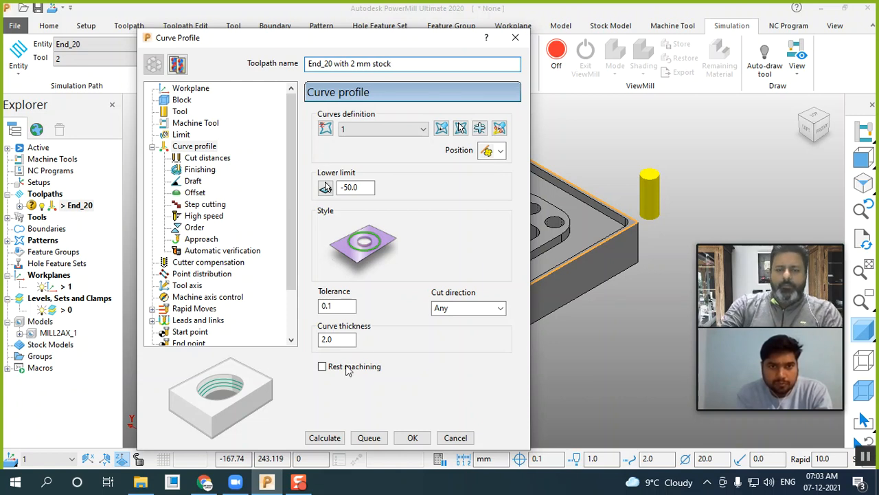
{"action": "left_click", "coordinate": [335, 440]}
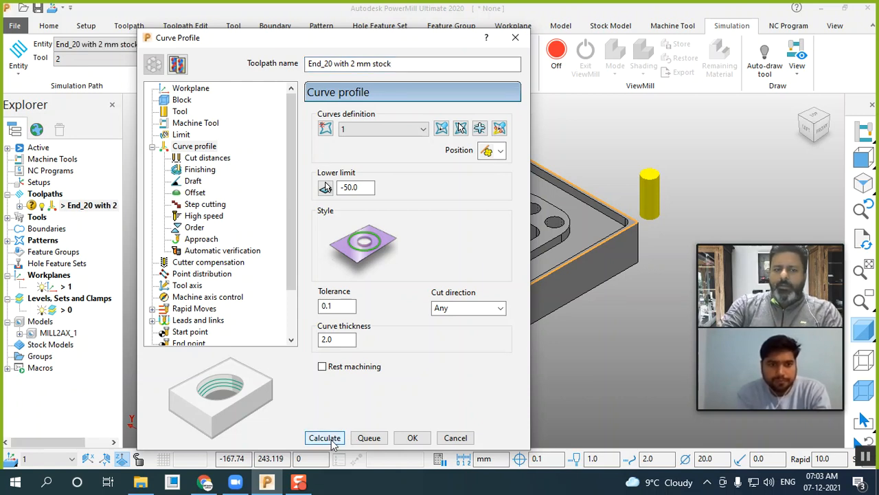
{"action": "left_click_drag", "start_coordinate": [123, 245], "coordinate": [154, 246]}
{"action": "left_click_drag", "start_coordinate": [346, 36], "coordinate": [382, 29]}
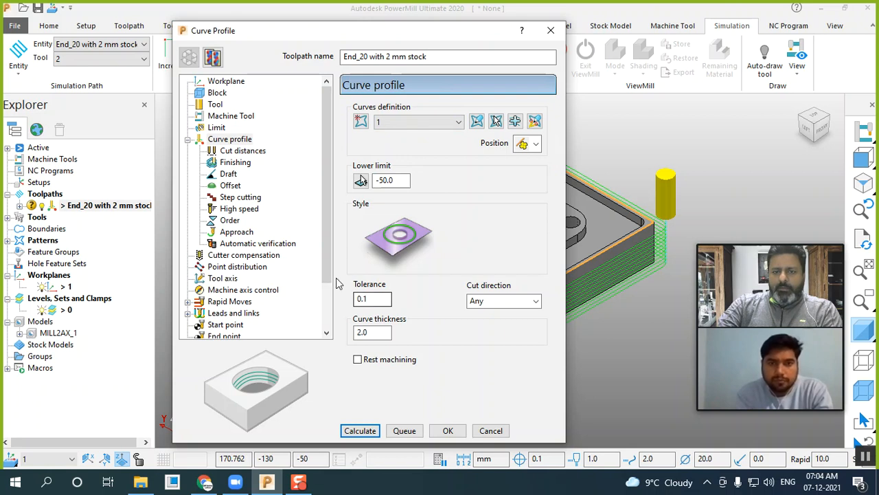
Step: Review the toolpath's cut distances and machine axis control settings, keeping the part in view beside them
{"action": "left_click", "coordinate": [242, 152]}
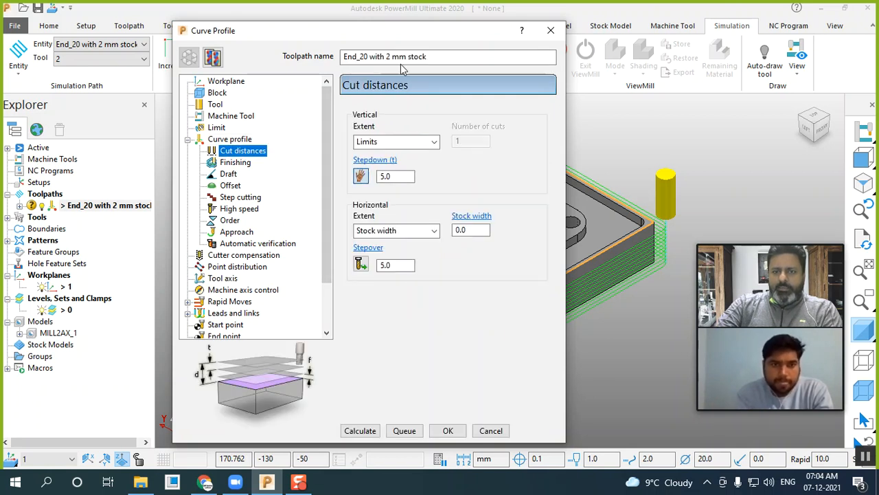
{"action": "left_click_drag", "start_coordinate": [400, 34], "coordinate": [208, 40]}
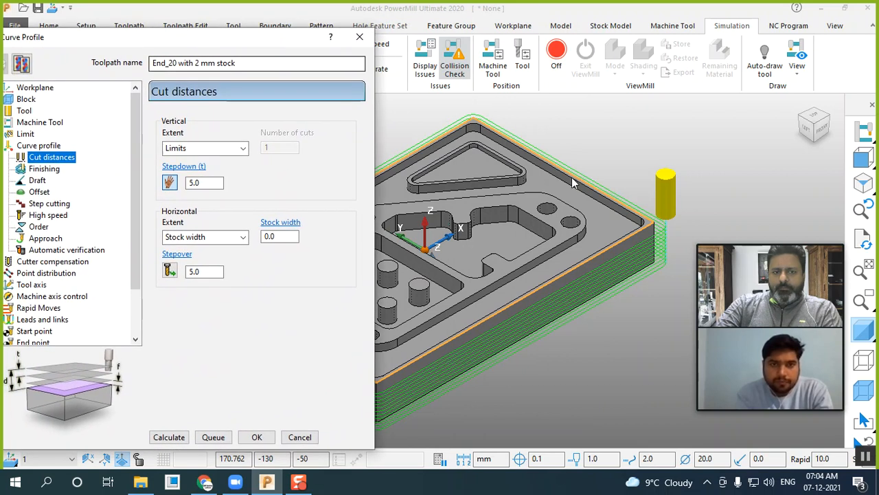
{"action": "scroll", "coordinate": [574, 182], "scroll_direction": "down", "scroll_amount": 2}
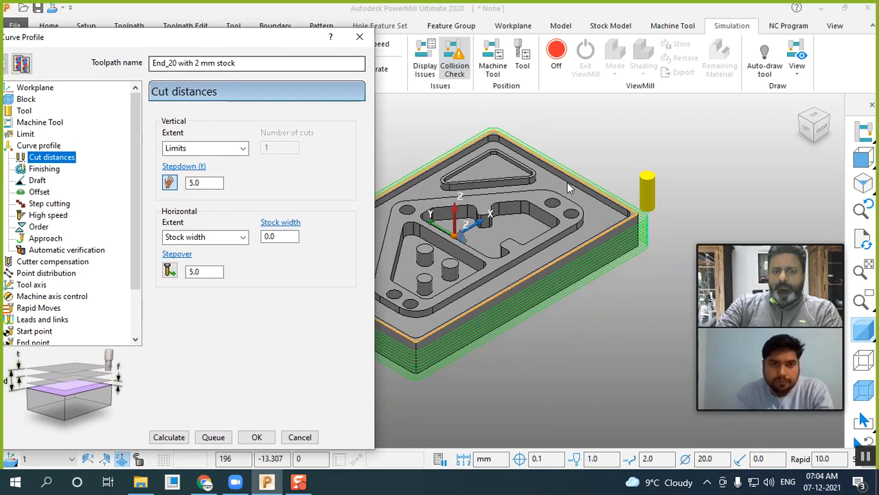
{"action": "scroll", "coordinate": [569, 187], "scroll_direction": "down", "scroll_amount": 1}
{"action": "left_click_drag", "start_coordinate": [187, 44], "coordinate": [215, 39]}
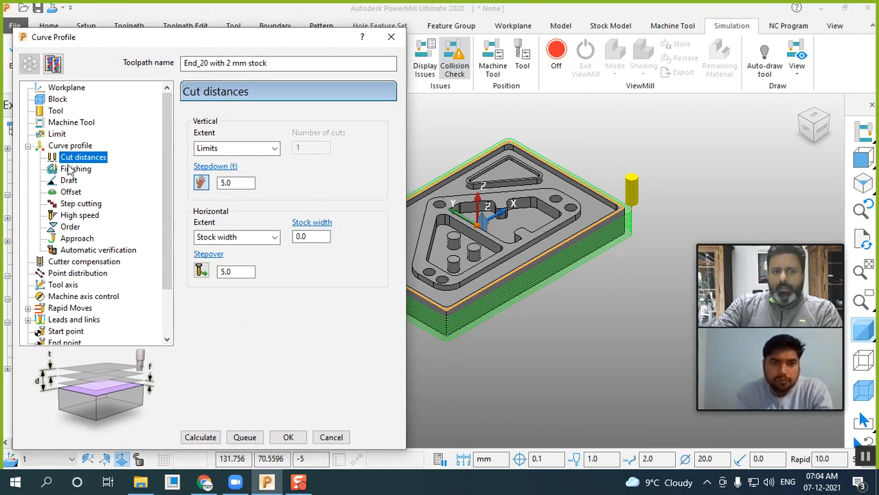
{"action": "left_click", "coordinate": [68, 298]}
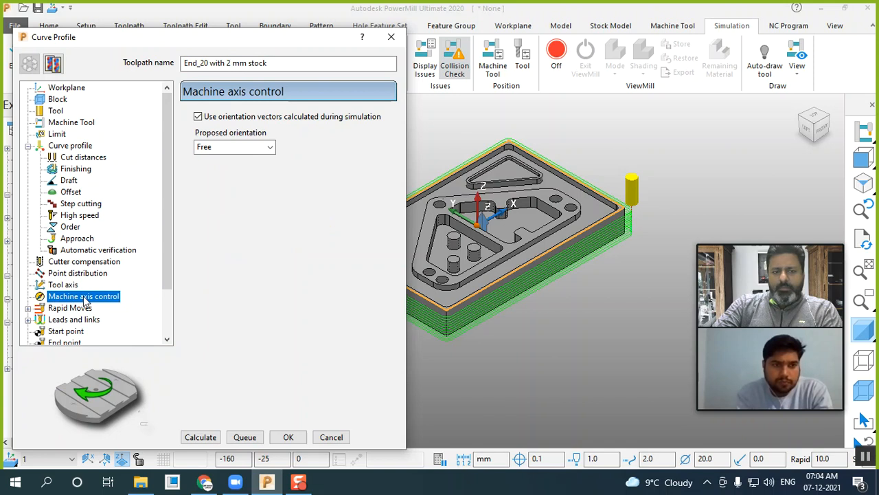
{"action": "scroll", "coordinate": [66, 313], "scroll_direction": "down", "scroll_amount": 1}
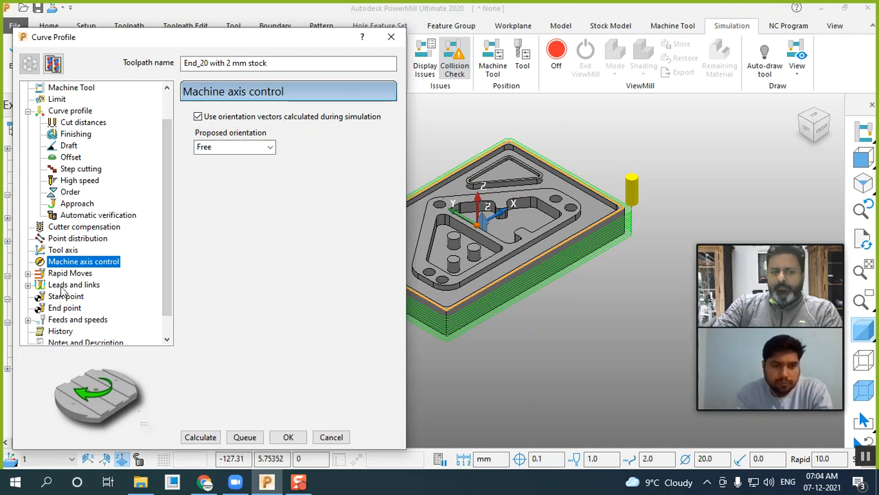
{"action": "scroll", "coordinate": [65, 287], "scroll_direction": "down", "scroll_amount": 1}
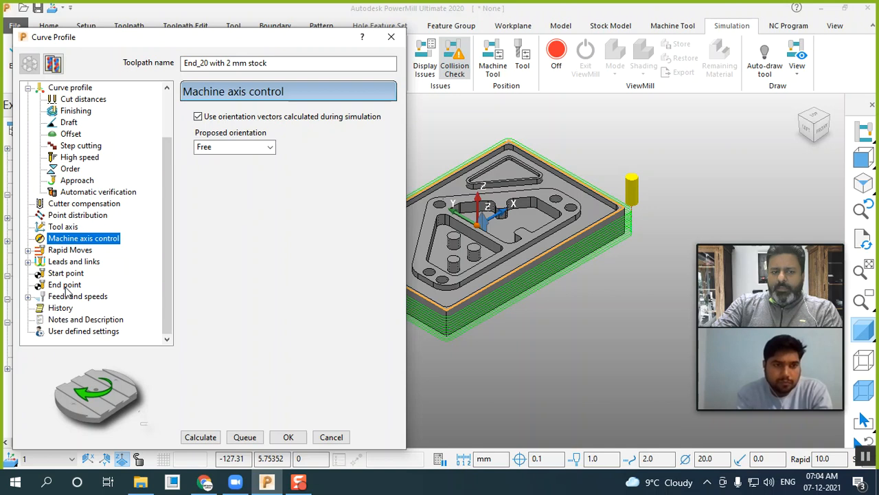
Step: Go through the toolpath's feeds and speeds and set the spindle speed to 2000 rpm
{"action": "left_click", "coordinate": [74, 297]}
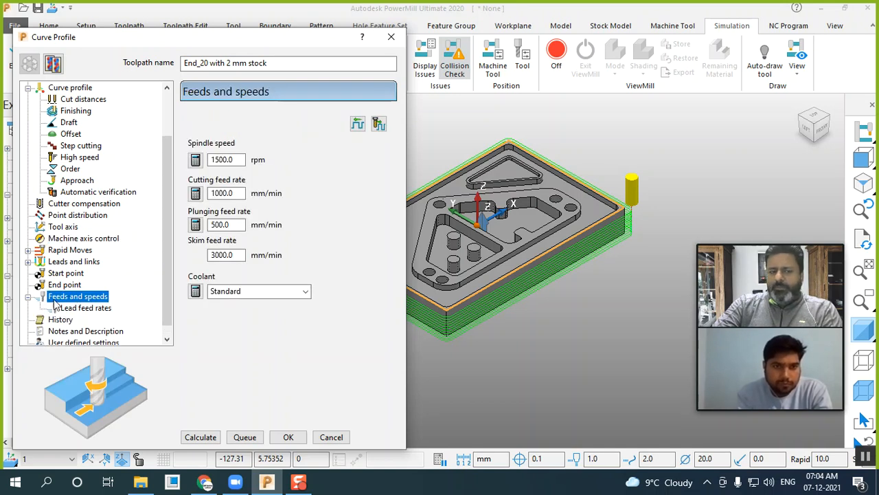
{"action": "left_click", "coordinate": [230, 160]}
{"action": "left_click", "coordinate": [225, 194]}
{"action": "left_click", "coordinate": [231, 226]}
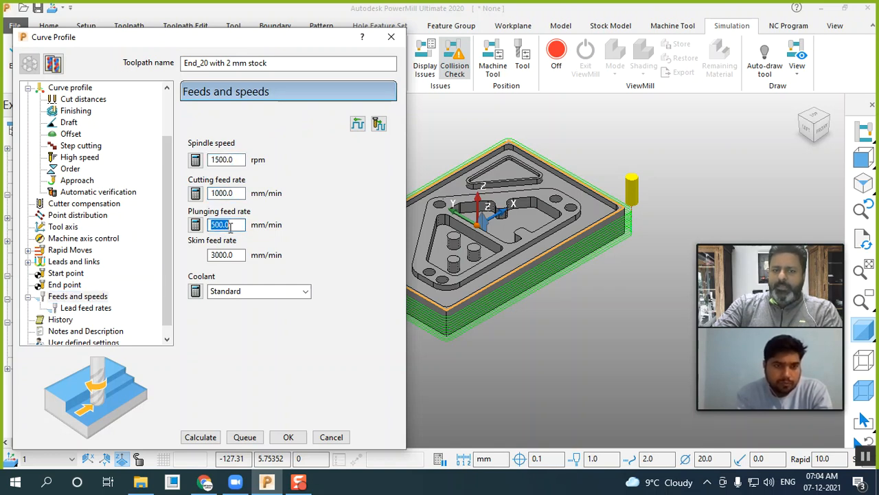
{"action": "left_click", "coordinate": [236, 254]}
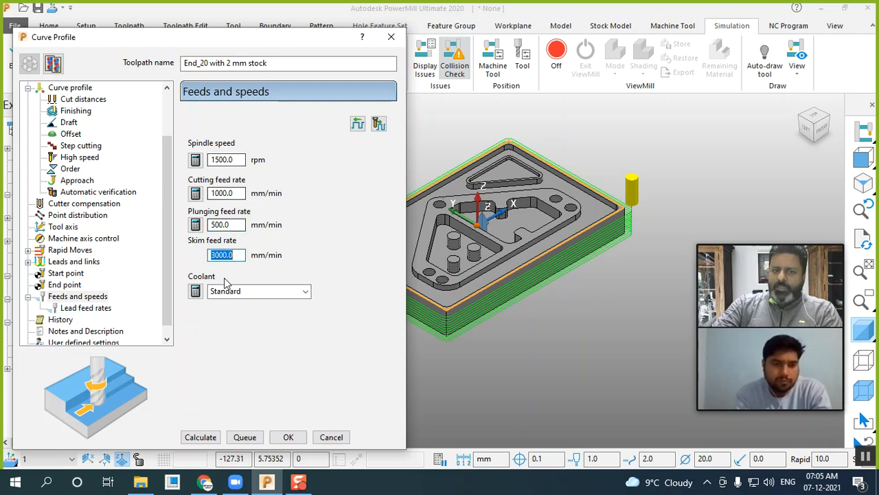
{"action": "left_click", "coordinate": [226, 159]}
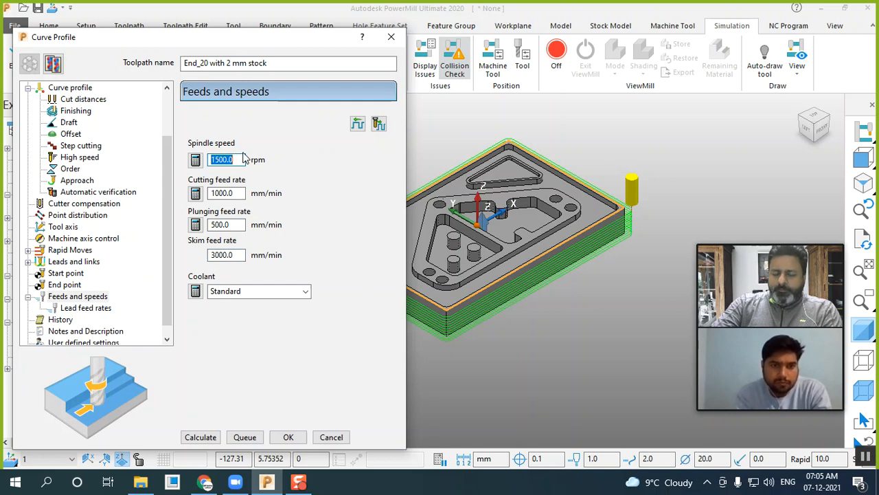
{"action": "type", "text": "20"}
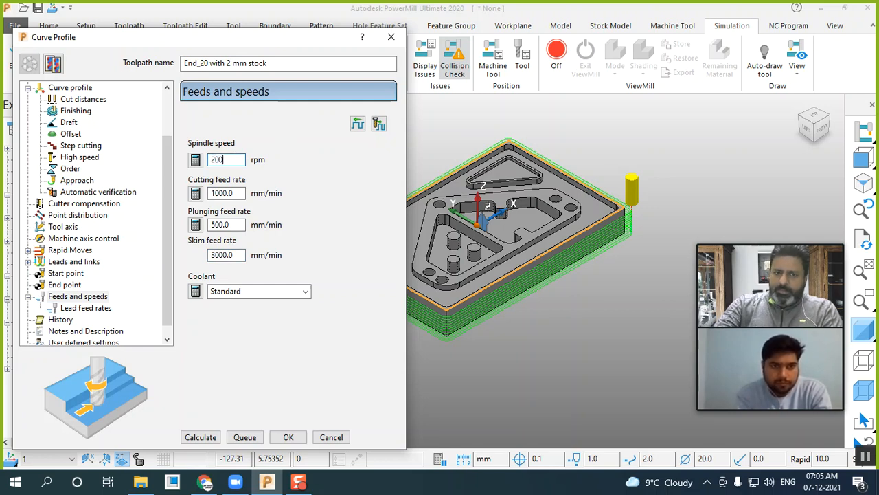
{"action": "key", "text": "Return"}
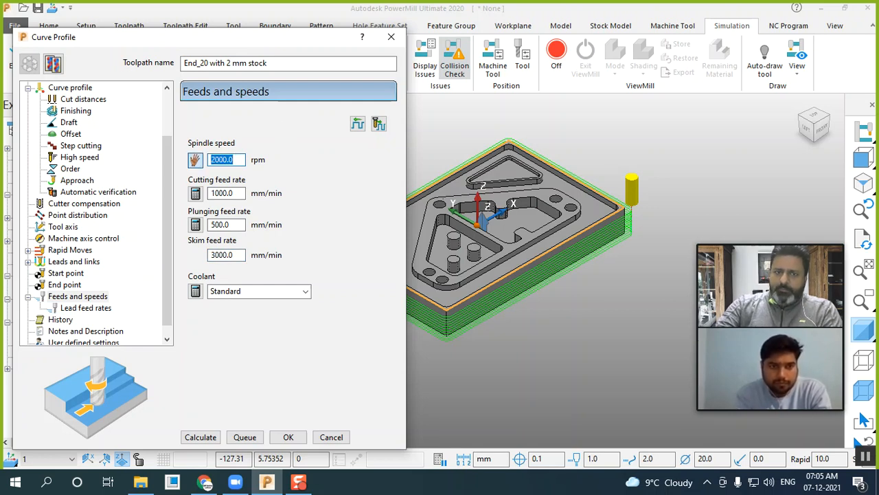
{"action": "left_click", "coordinate": [195, 159]}
{"action": "left_click", "coordinate": [194, 165]}
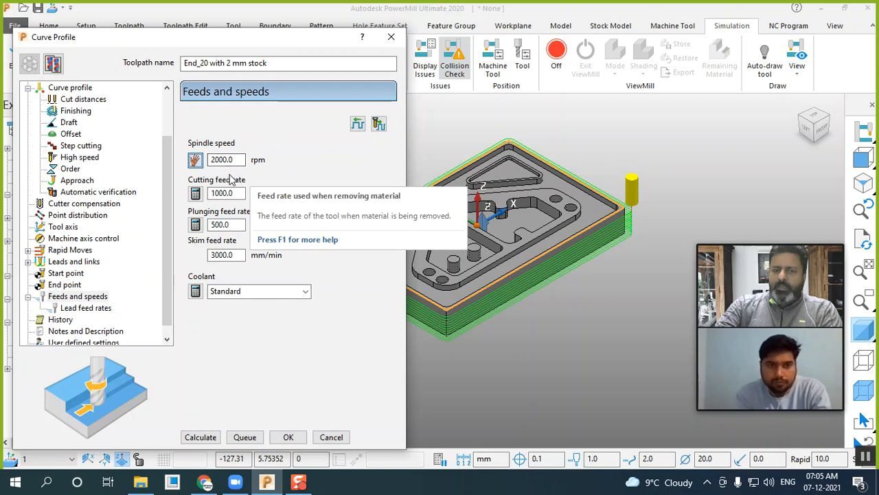
Step: Recalculate the toolpath with the new spindle speed and close its settings
{"action": "left_click_drag", "start_coordinate": [181, 39], "coordinate": [205, 23]}
{"action": "scroll", "coordinate": [702, 175], "scroll_direction": "down", "scroll_amount": 1}
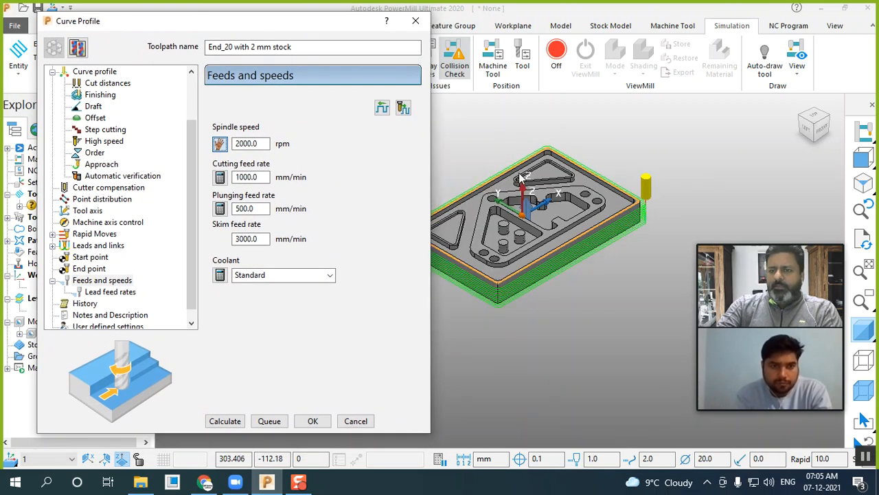
{"action": "scroll", "coordinate": [520, 177], "scroll_direction": "up", "scroll_amount": 1}
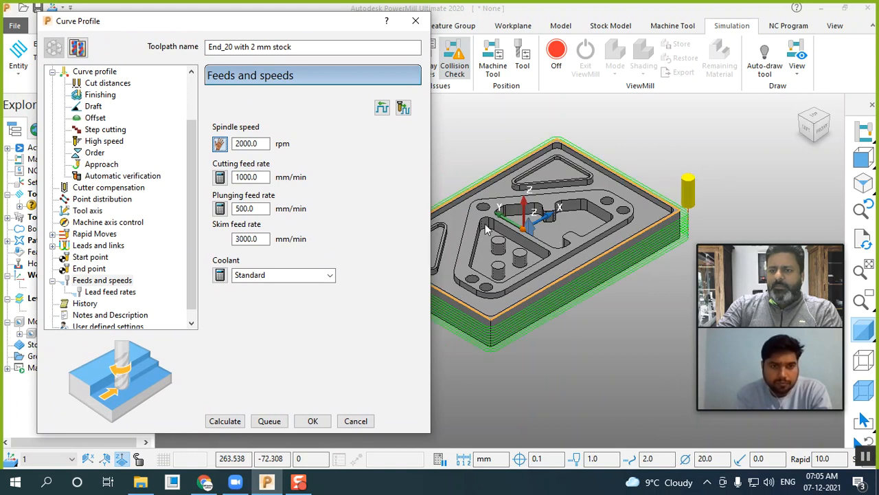
{"action": "left_click", "coordinate": [224, 421]}
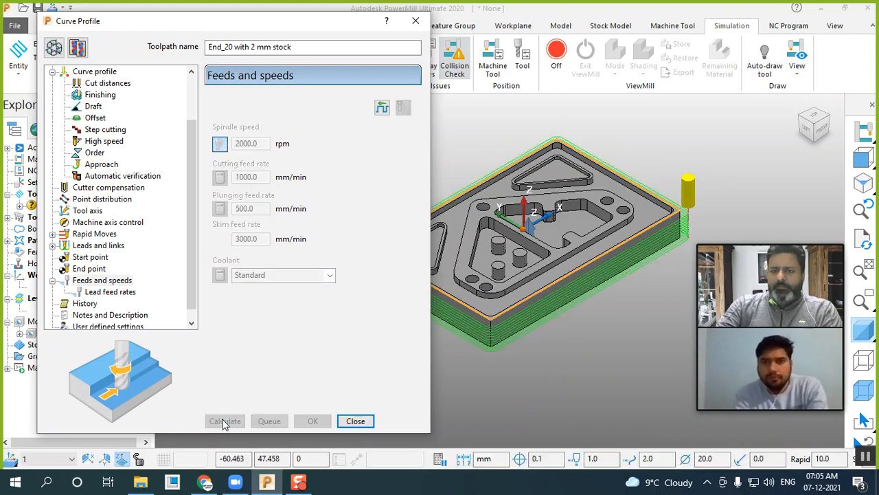
{"action": "left_click", "coordinate": [352, 421]}
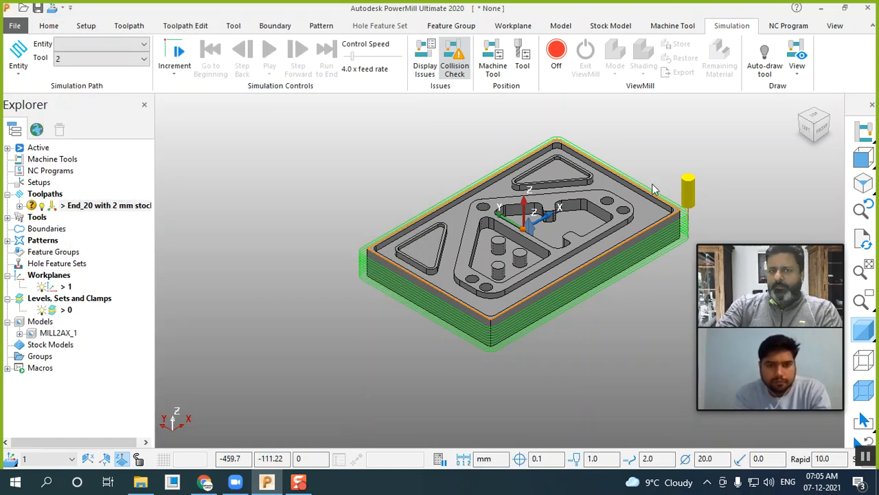
Step: Select "End_20 with 2 mm stock" for simulation and turn on ViewMill in Fixed direction mode
{"action": "scroll", "coordinate": [713, 189], "scroll_direction": "up", "scroll_amount": 2}
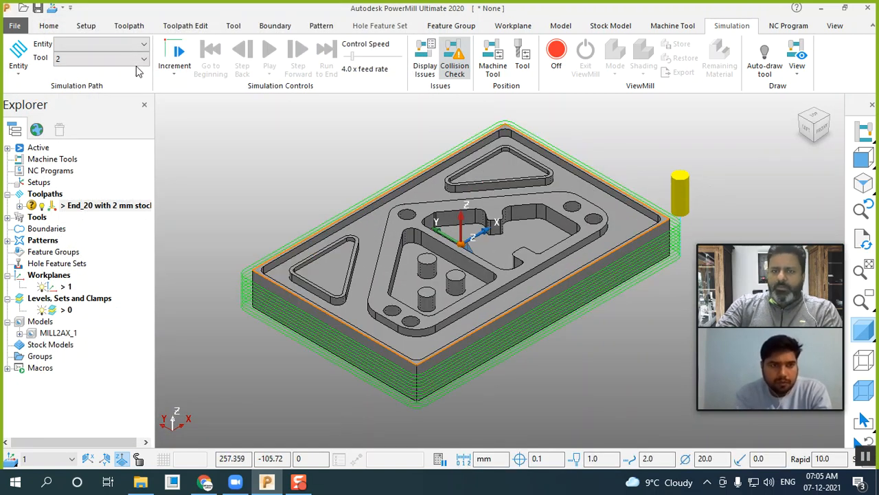
{"action": "left_click", "coordinate": [89, 46]}
{"action": "left_click", "coordinate": [97, 97]}
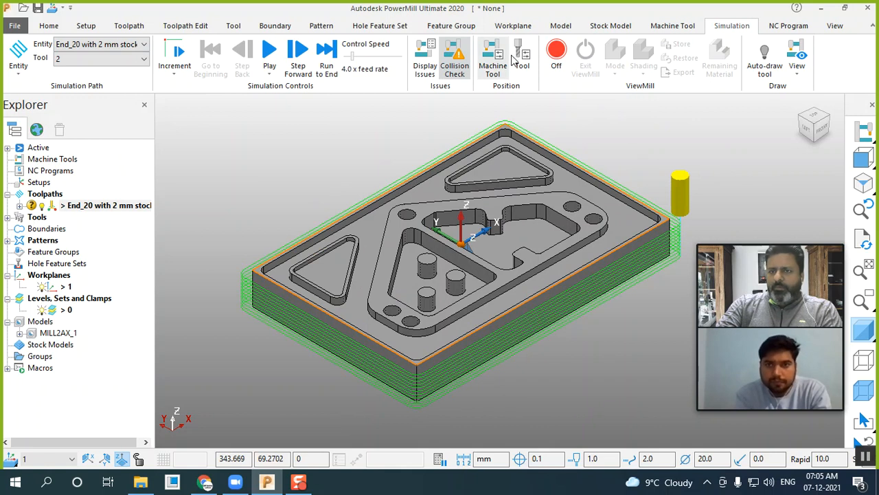
{"action": "left_click", "coordinate": [548, 55]}
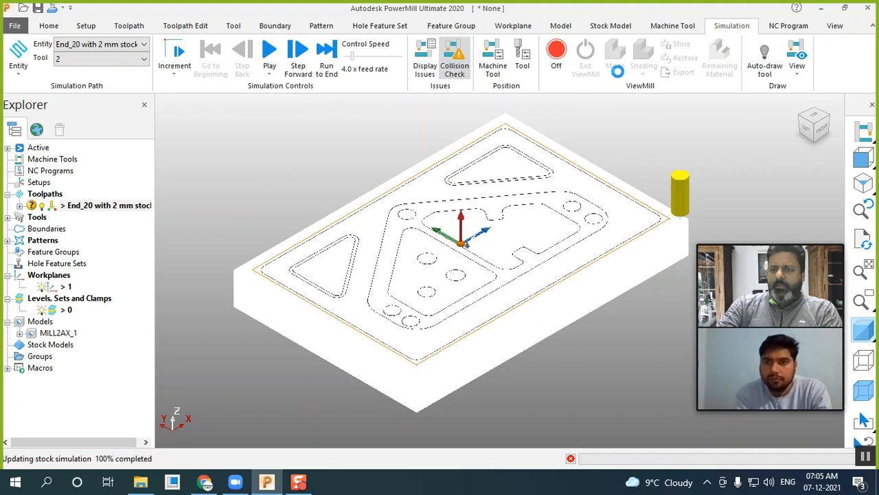
{"action": "left_click", "coordinate": [617, 74]}
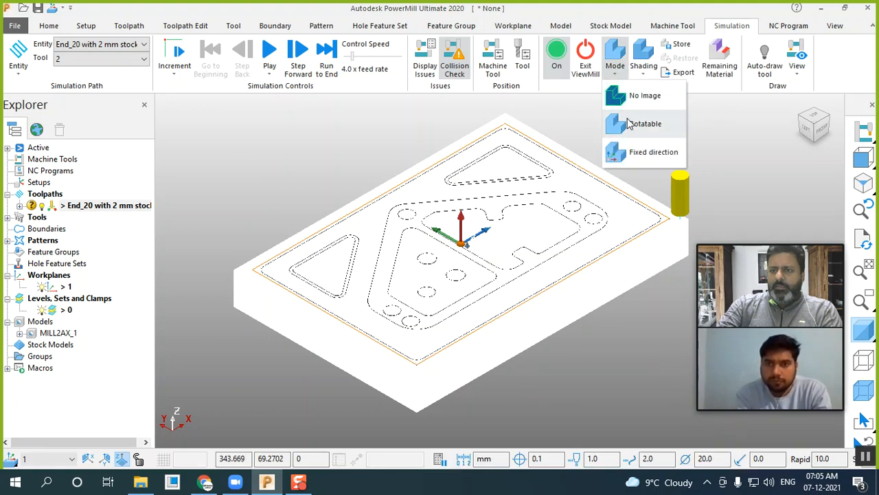
{"action": "left_click", "coordinate": [636, 154]}
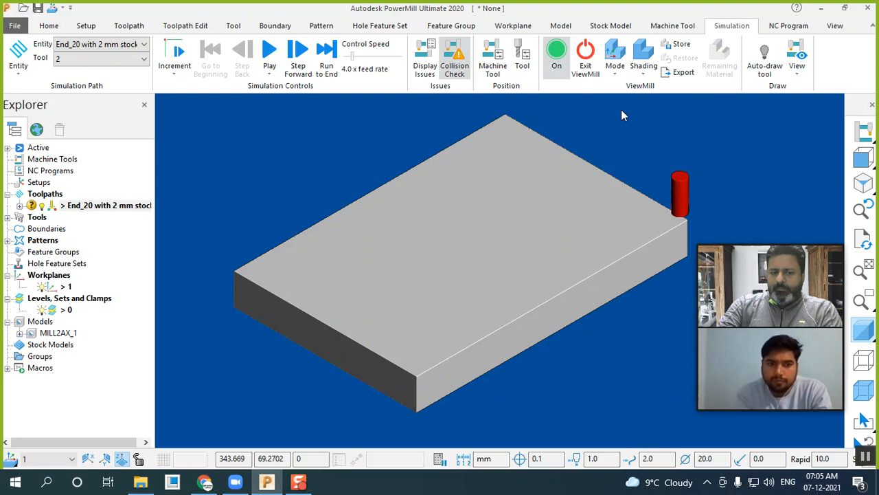
Step: Simulate the toolpath on the stock block with Rainbow shading at 23.0x feed rate
{"action": "left_click", "coordinate": [646, 74]}
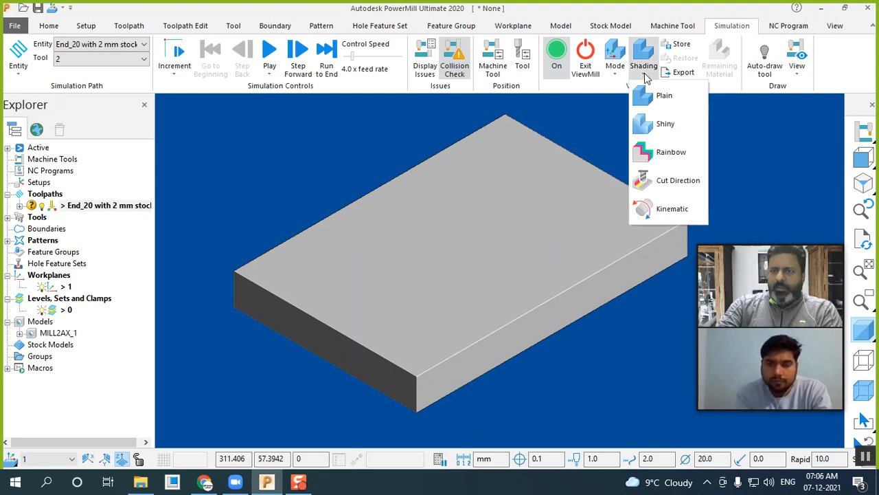
{"action": "left_click", "coordinate": [660, 159]}
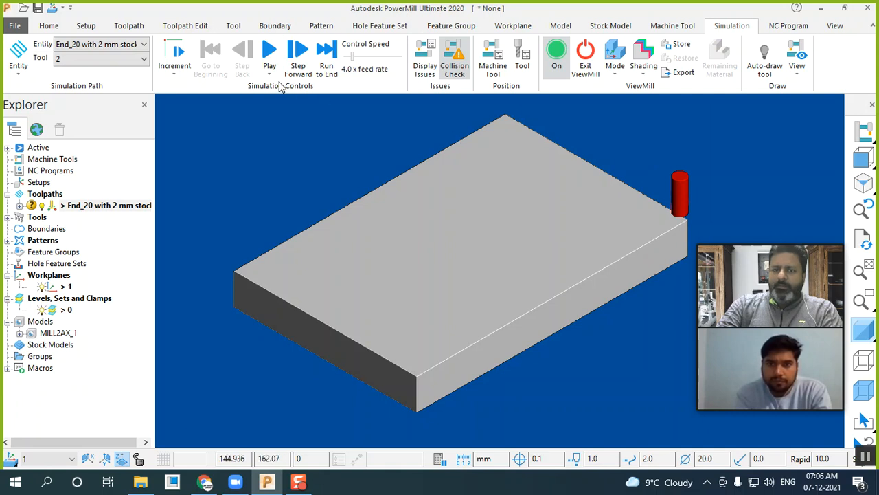
{"action": "left_click", "coordinate": [268, 54]}
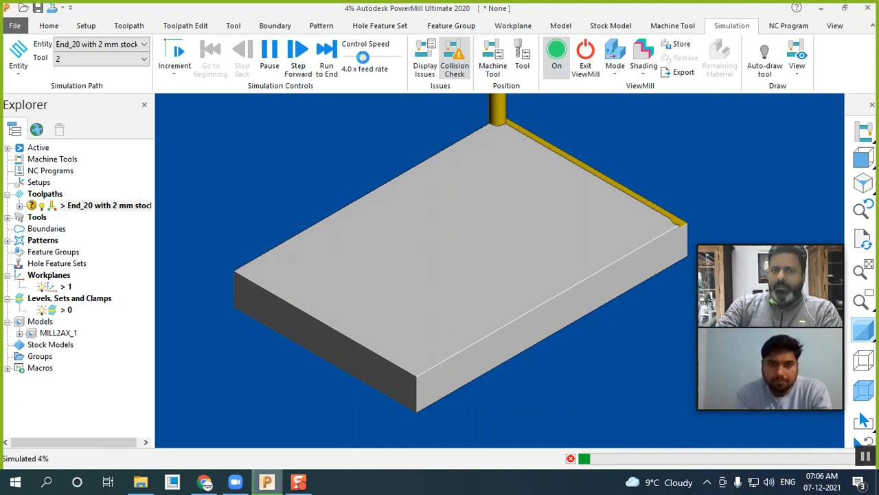
{"action": "left_click", "coordinate": [365, 57]}
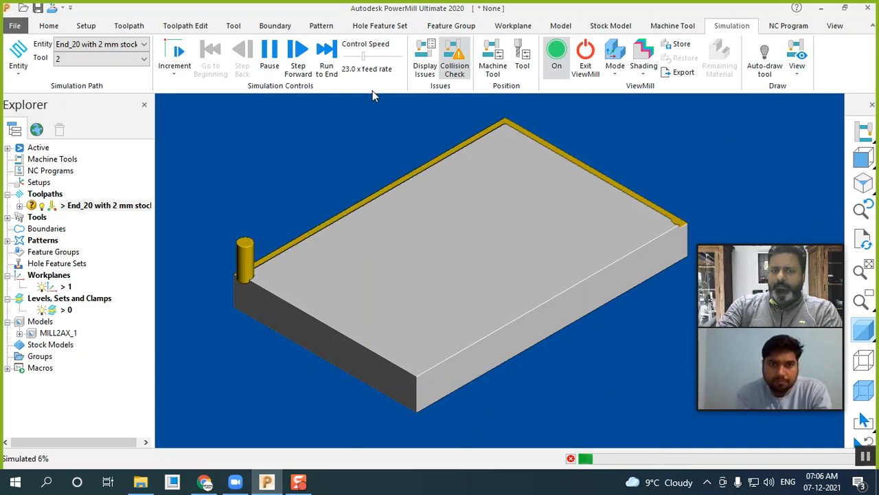
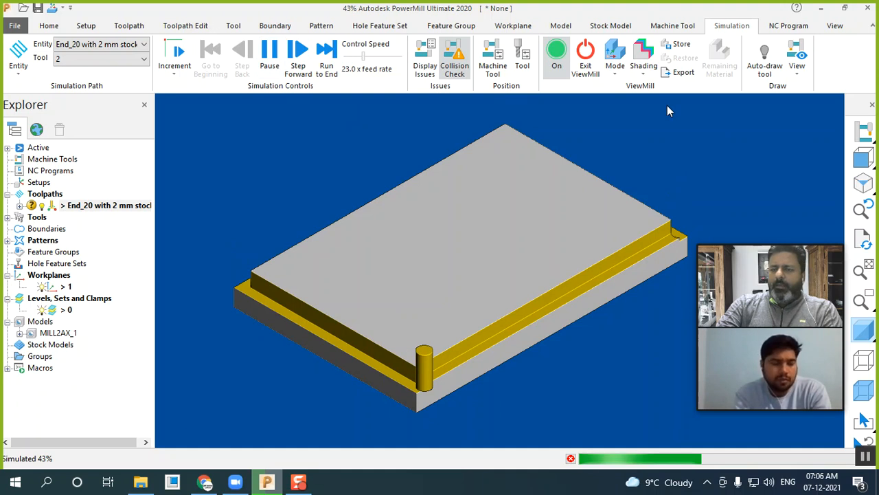
Step: Continue the stock simulation with Shiny shading and exit ViewMill
{"action": "left_click", "coordinate": [644, 72]}
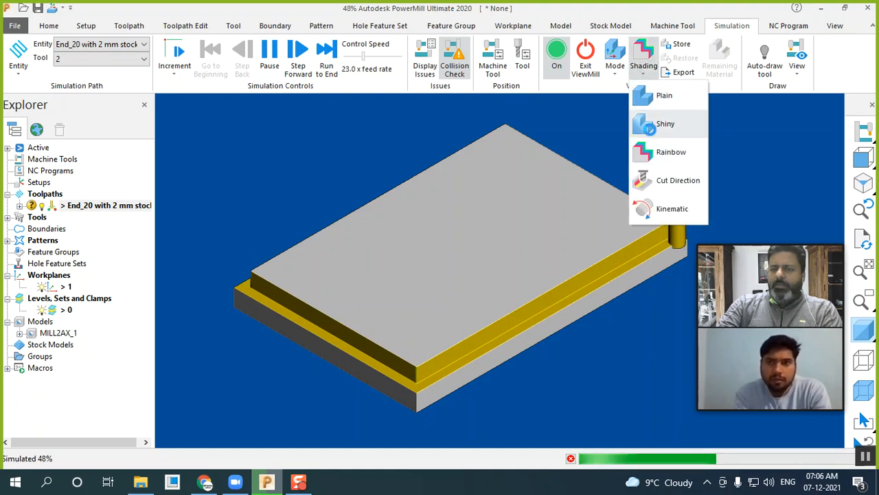
{"action": "left_click", "coordinate": [653, 124]}
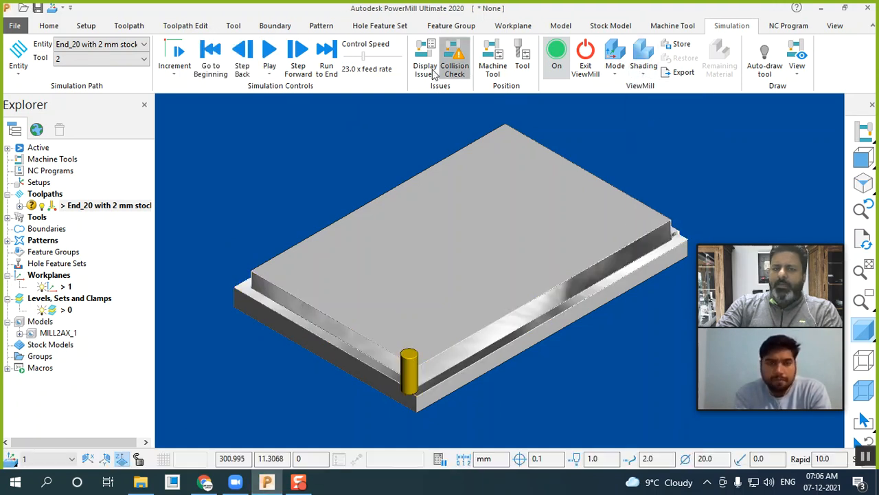
{"action": "left_click", "coordinate": [270, 55]}
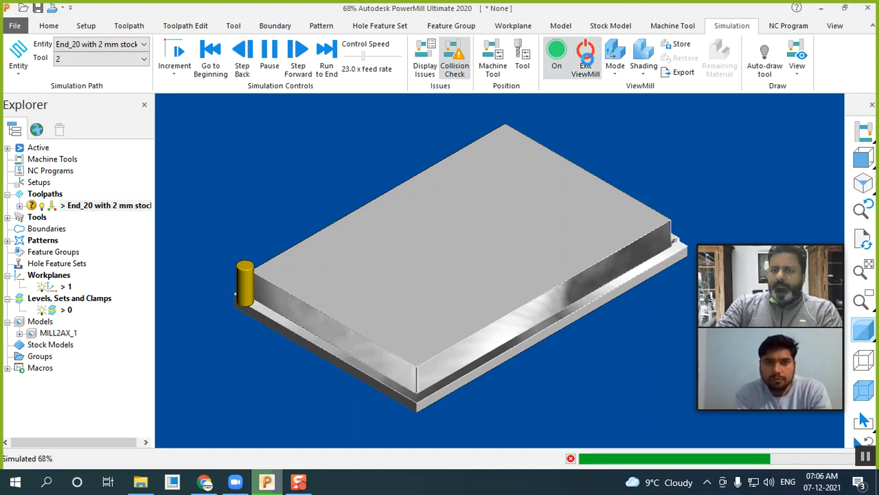
{"action": "left_click", "coordinate": [585, 68]}
{"action": "left_click", "coordinate": [563, 90]}
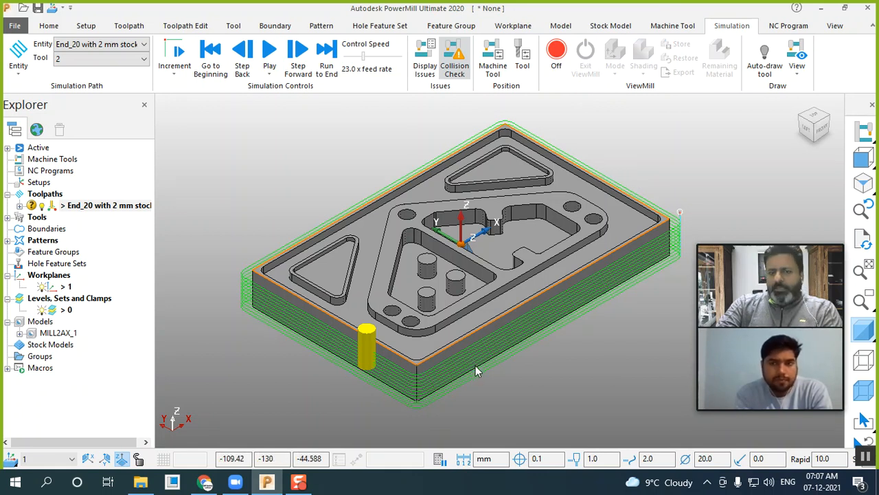
Step: Create a clone of the toolpath "End_20 with 2 mm stock" from its settings
{"action": "right_click", "coordinate": [94, 205]}
{"action": "left_click", "coordinate": [198, 80]}
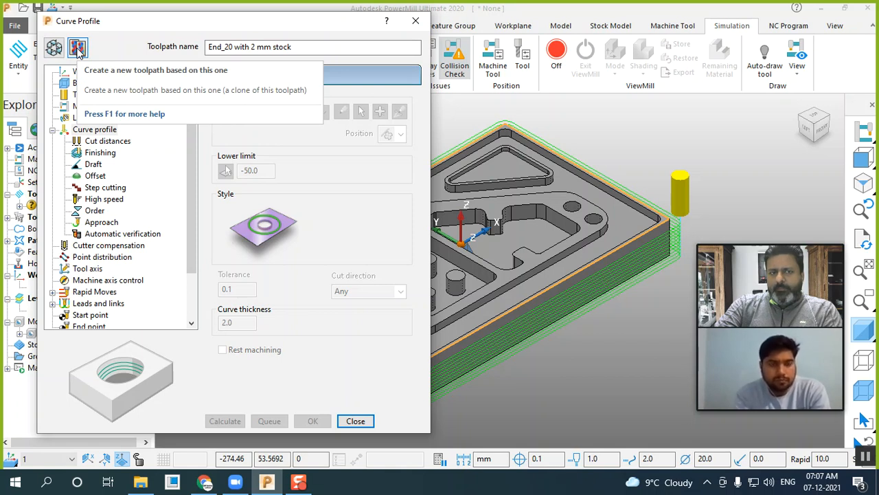
{"action": "left_click_drag", "start_coordinate": [139, 24], "coordinate": [254, 26]}
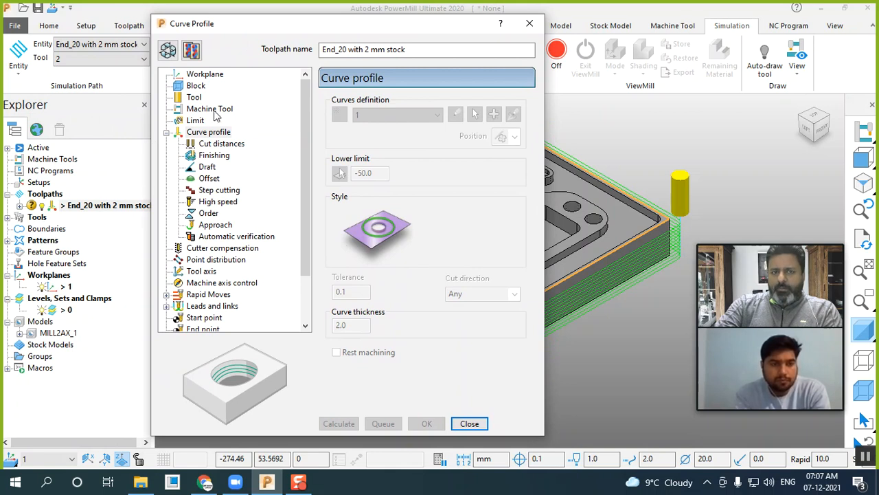
{"action": "left_click", "coordinate": [187, 53]}
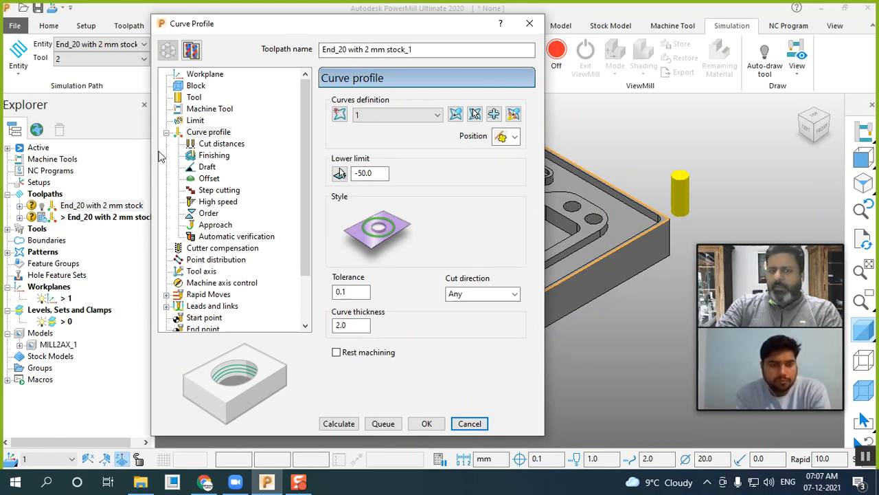
Step: Create a new pattern for the cloned toolpath and start a composite curve along the central raised contour's outer edge
{"action": "left_click", "coordinate": [338, 116]}
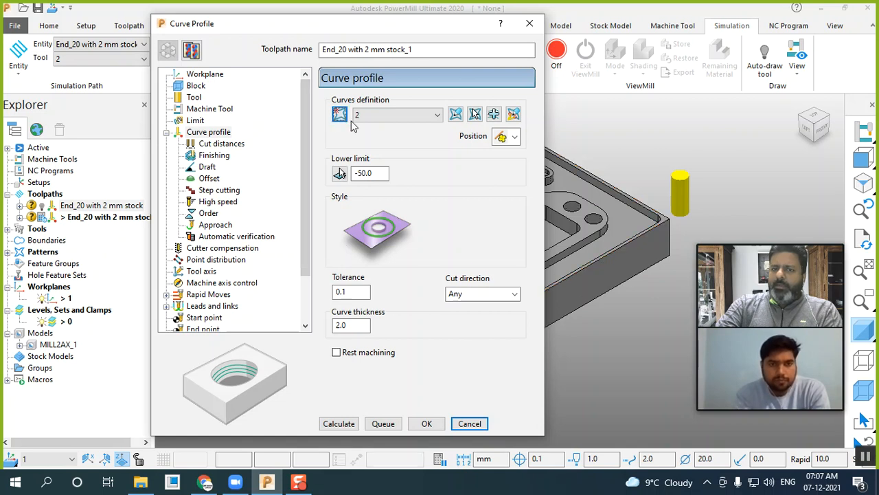
{"action": "left_click", "coordinate": [455, 114]}
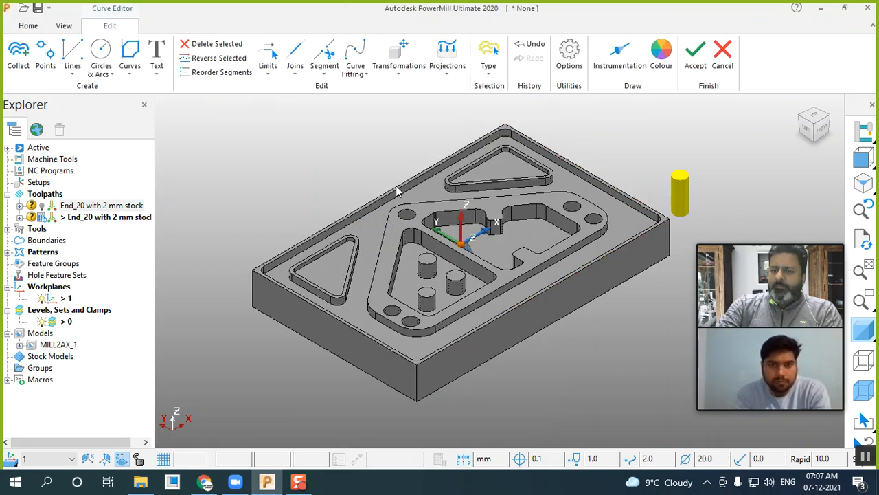
{"action": "left_click", "coordinate": [131, 69]}
{"action": "left_click", "coordinate": [157, 123]}
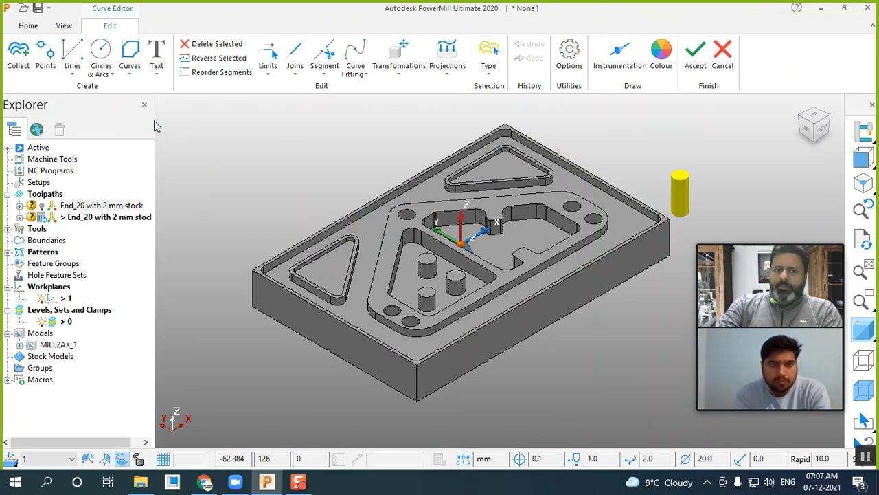
{"action": "left_click", "coordinate": [378, 261]}
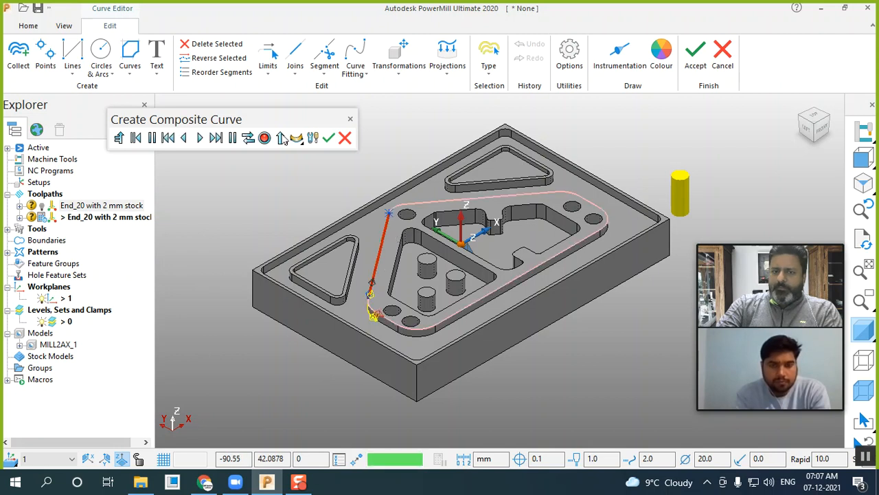
Step: Complete the composite curve around the top outline of the large central island, save it and accept the curve edit
{"action": "left_click", "coordinate": [201, 141]}
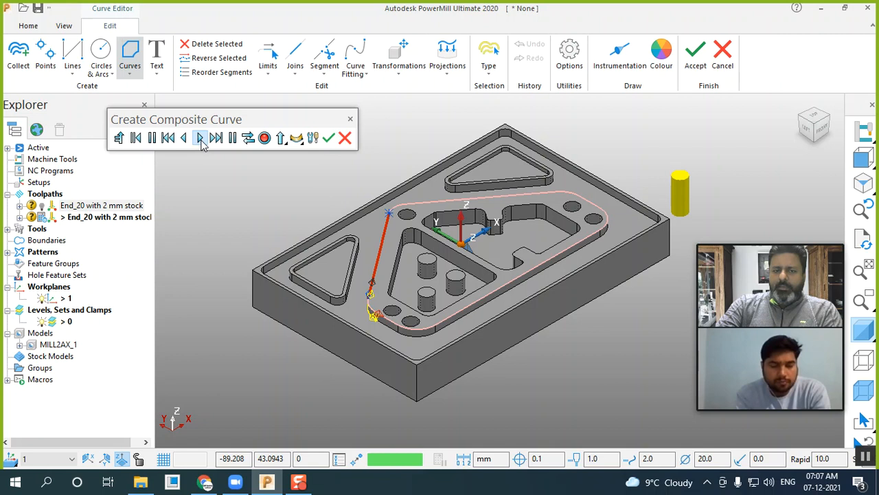
{"action": "left_click", "coordinate": [215, 138]}
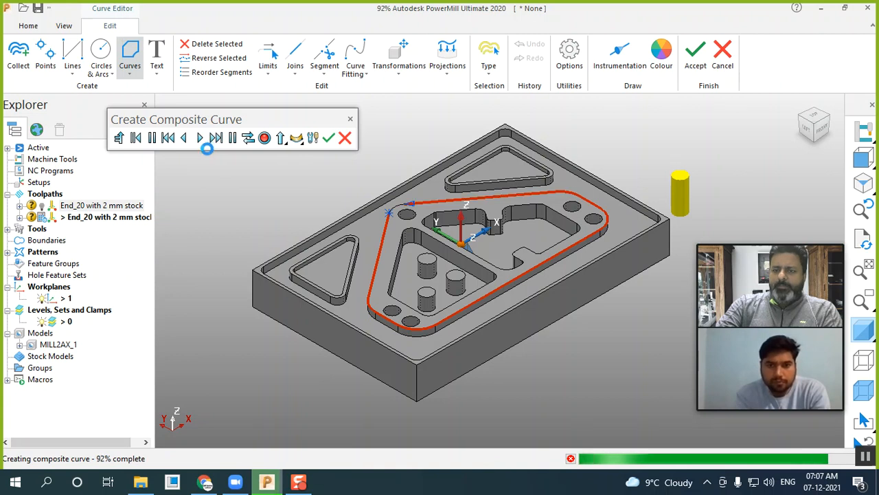
{"action": "left_click", "coordinate": [264, 139]}
{"action": "left_click", "coordinate": [329, 138]}
{"action": "left_click", "coordinate": [696, 58]}
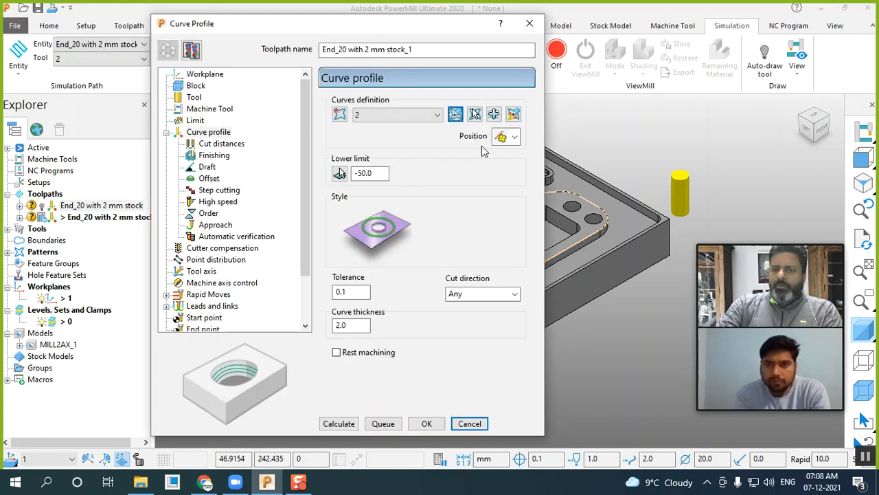
Step: Mark the whole curve as a machining section, reverse the machining side so the tool runs outside the island, and accept
{"action": "left_click", "coordinate": [513, 114]}
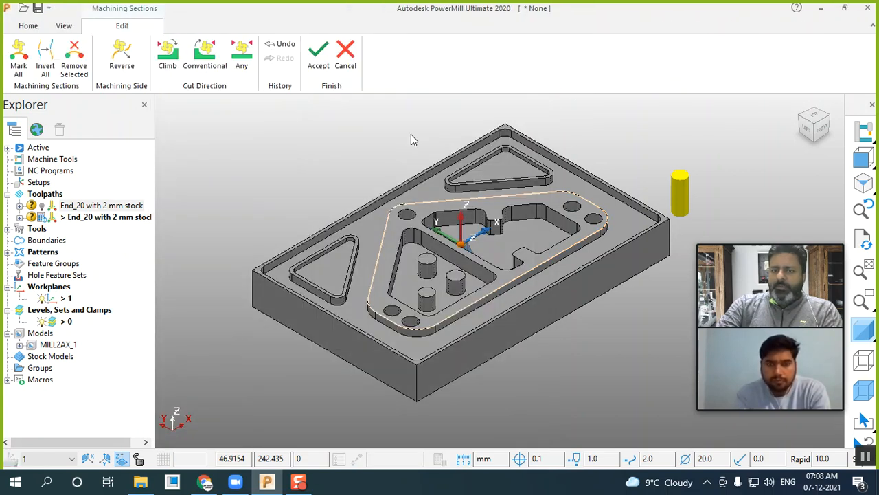
{"action": "left_click", "coordinate": [21, 64]}
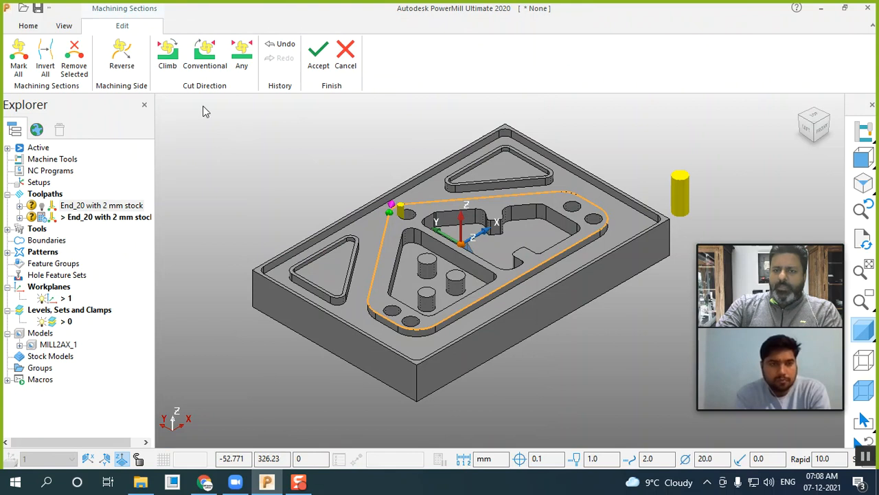
{"action": "double_click", "coordinate": [399, 207]}
{"action": "left_click", "coordinate": [369, 215]}
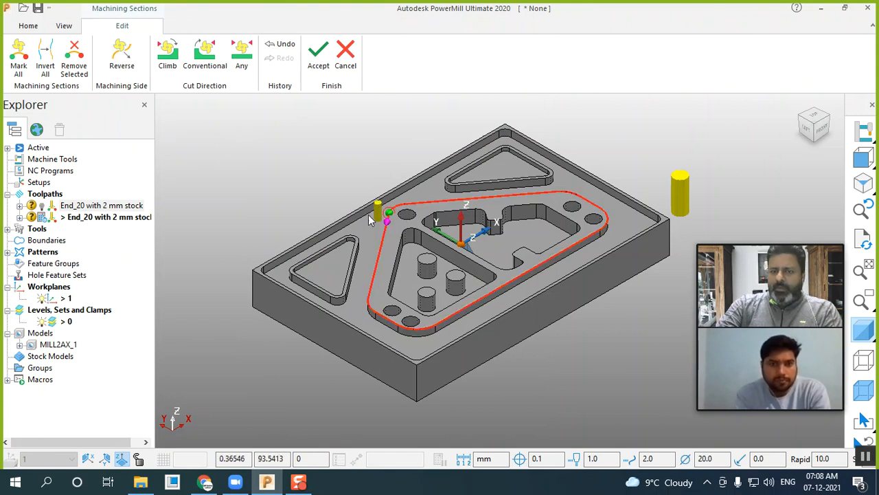
{"action": "left_click", "coordinate": [314, 57]}
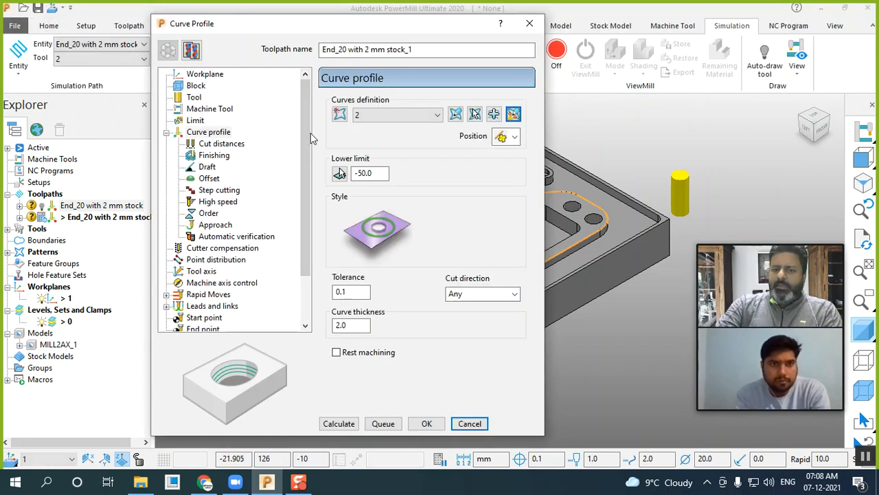
Step: Pick the island's base edge at Z -10 as the lower limit and calculate the curve profile toolpath
{"action": "left_click", "coordinate": [340, 173]}
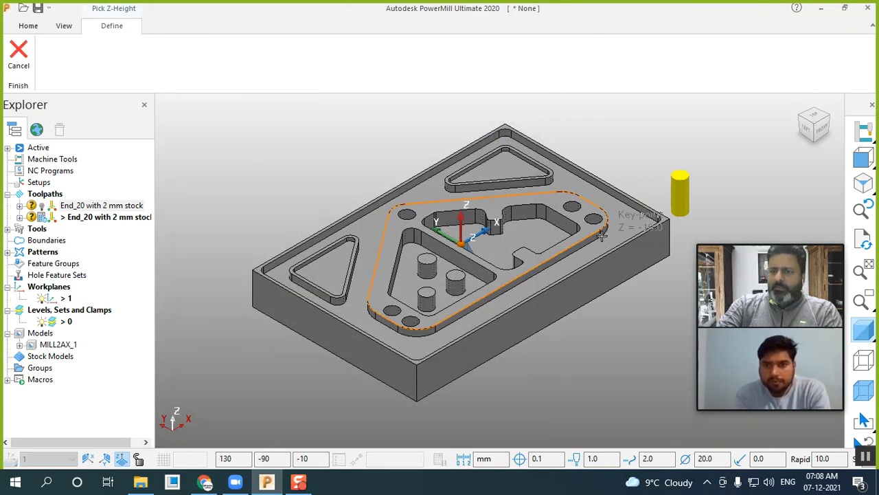
{"action": "left_click", "coordinate": [602, 235]}
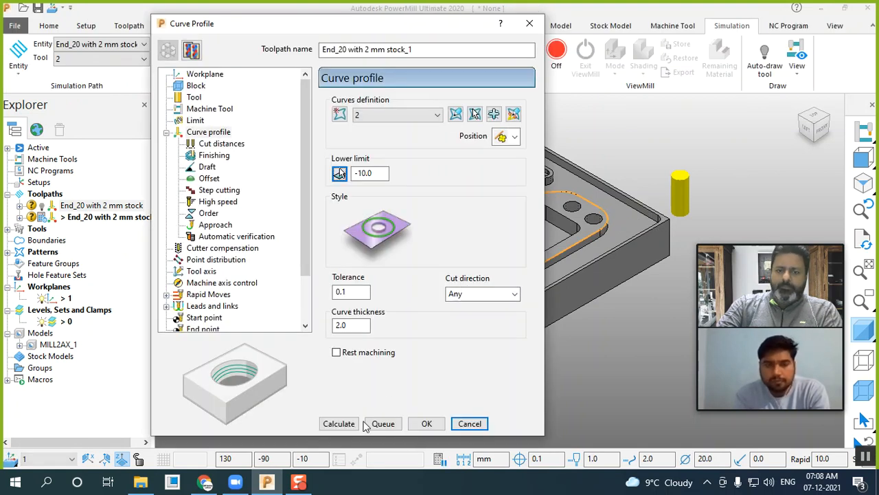
{"action": "left_click", "coordinate": [341, 429]}
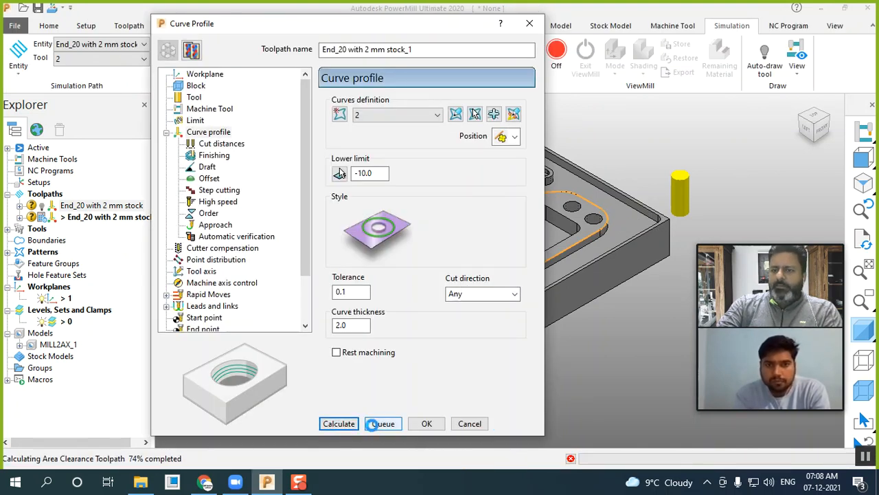
{"action": "left_click", "coordinate": [469, 424]}
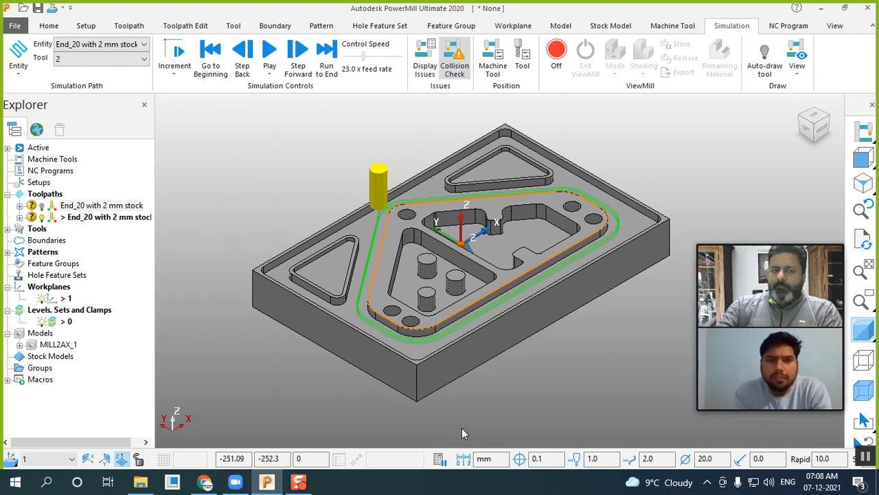
Step: Reopen the calculated profile toolpath's settings for editing and pick the lower limit on the inner pocket floor at Z -20
{"action": "right_click", "coordinate": [81, 217]}
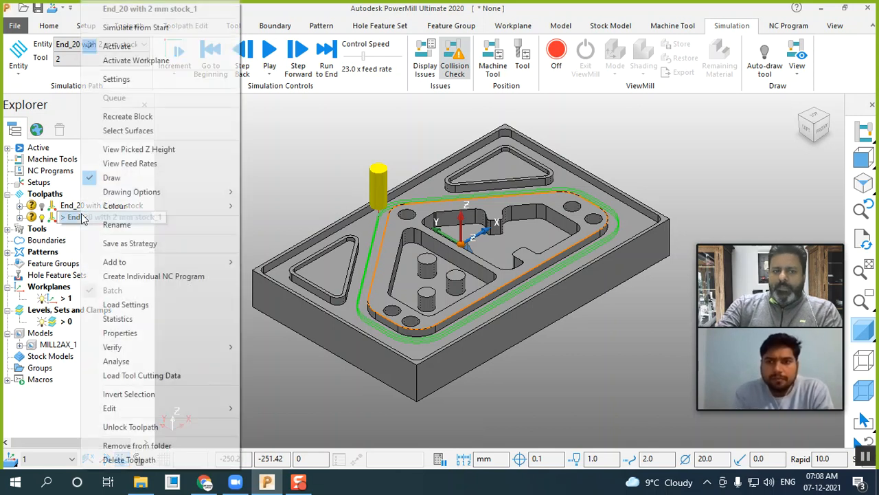
{"action": "left_click", "coordinate": [118, 80]}
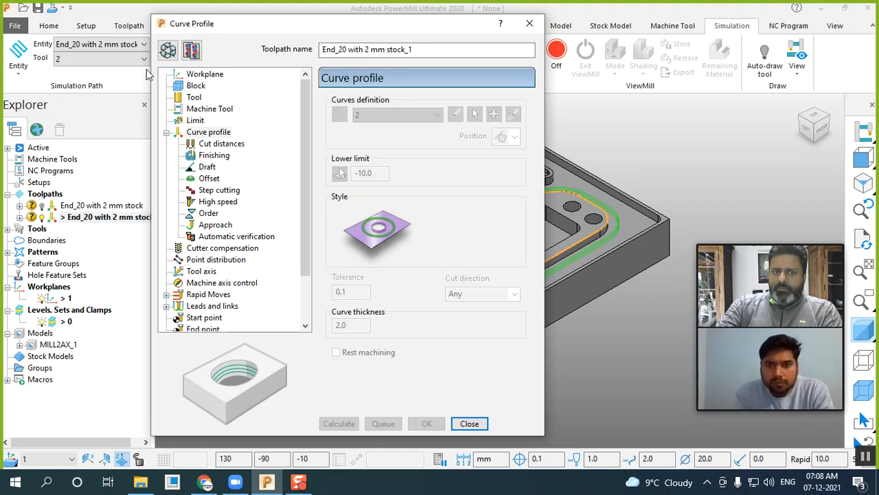
{"action": "left_click", "coordinate": [167, 50]}
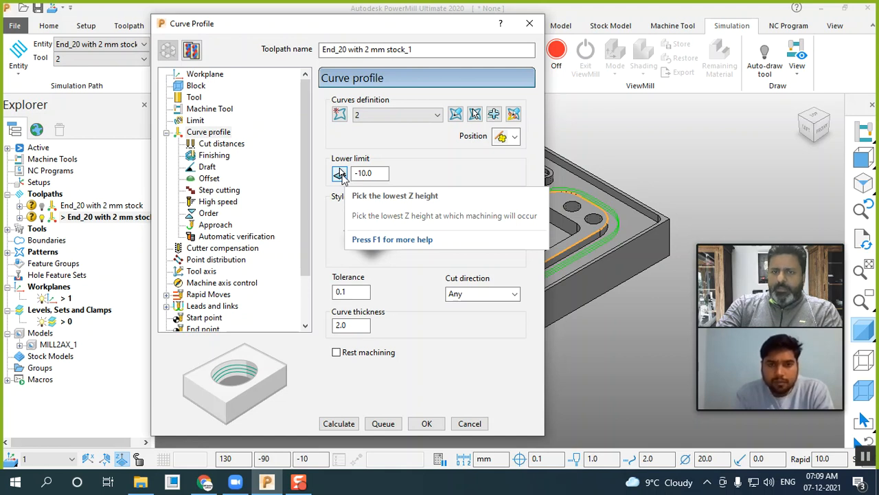
{"action": "left_click", "coordinate": [340, 173]}
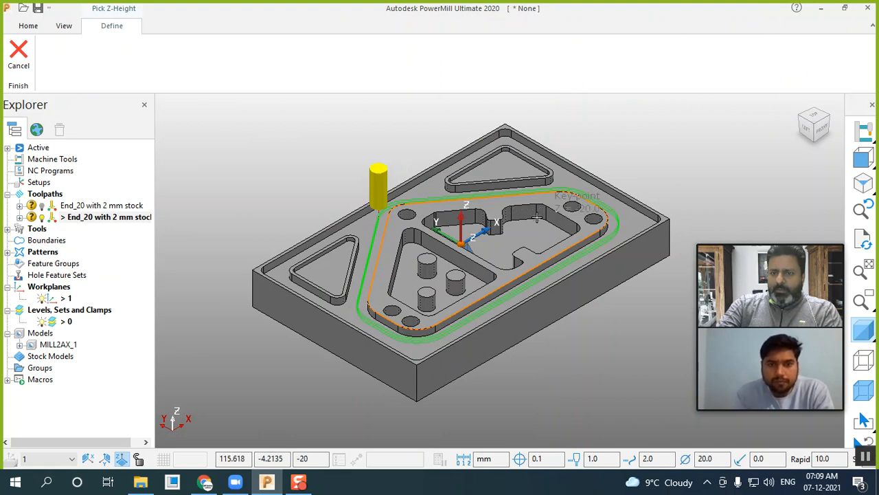
{"action": "left_click", "coordinate": [537, 218]}
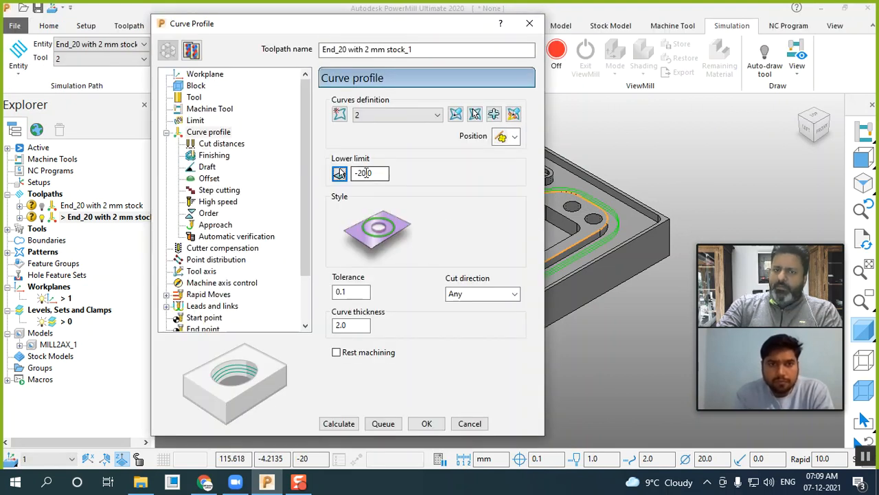
Step: Repick the lower limit on the island's base edge at Z -10 and recalculate the curve profile toolpath
{"action": "left_click", "coordinate": [339, 173]}
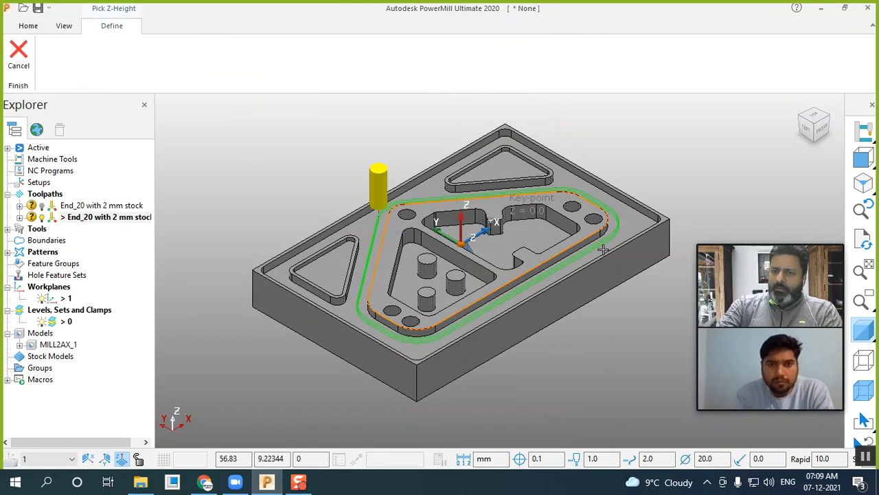
{"action": "scroll", "coordinate": [602, 250], "scroll_direction": "up", "scroll_amount": 5}
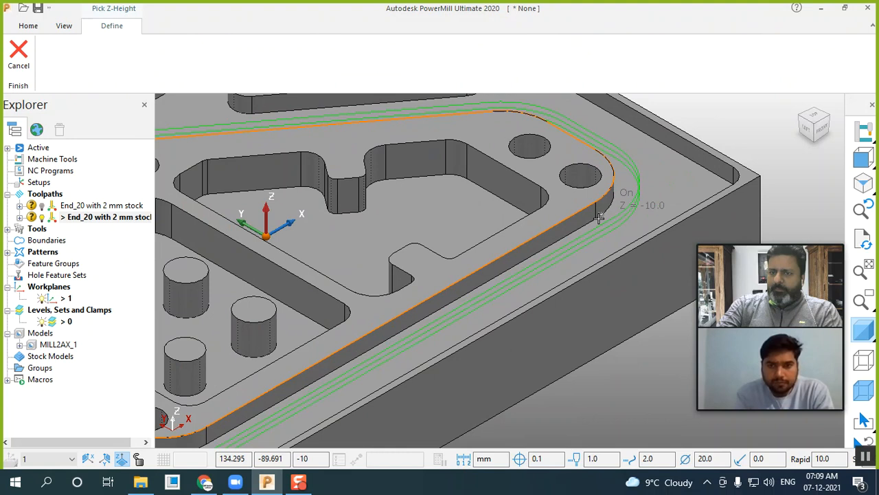
{"action": "left_click", "coordinate": [596, 219]}
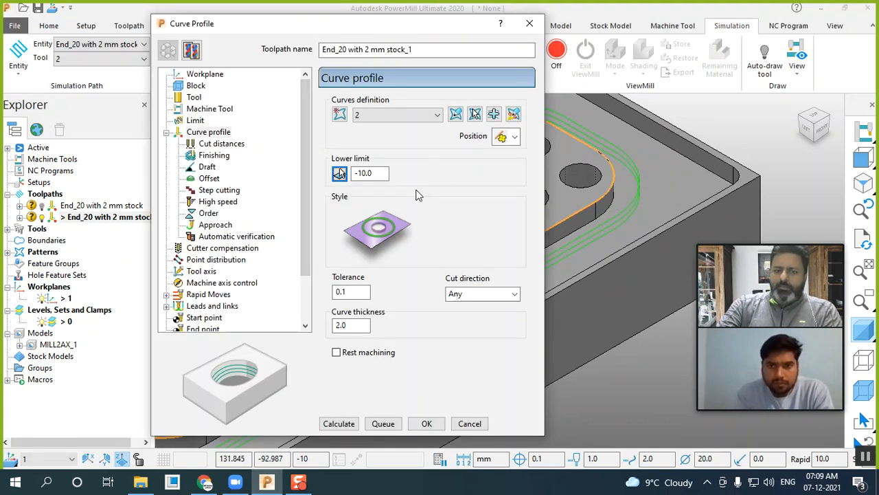
{"action": "left_click", "coordinate": [341, 423]}
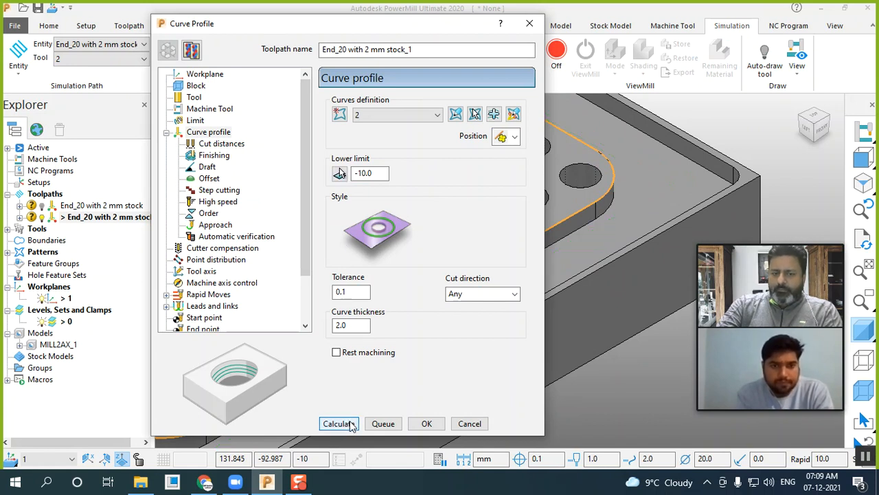
{"action": "left_click", "coordinate": [338, 424]}
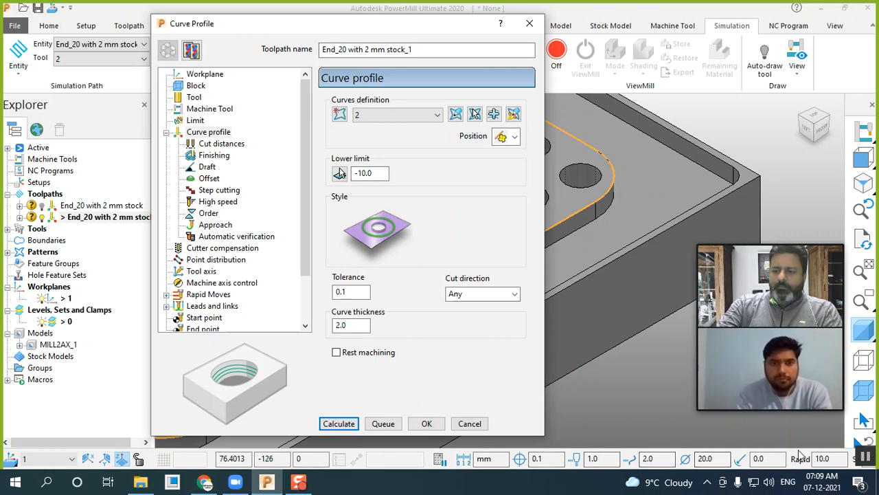
{"action": "left_click", "coordinate": [341, 424]}
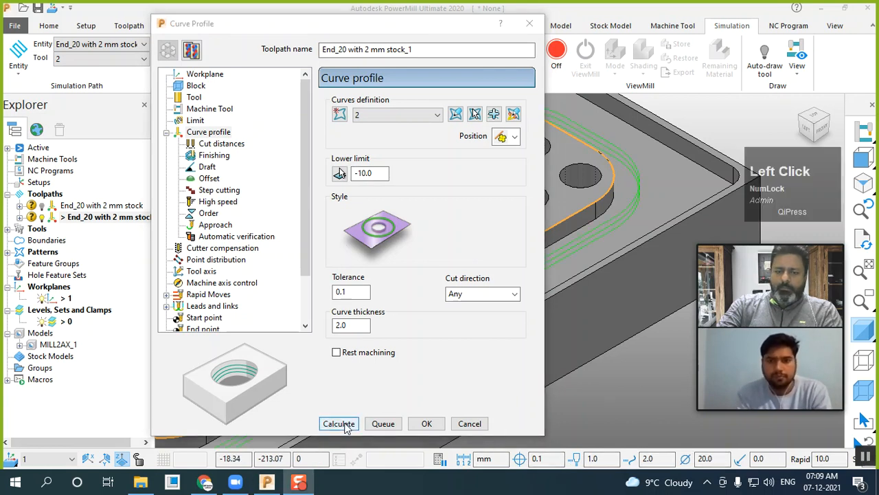
{"action": "left_click", "coordinate": [426, 425]}
Step: Copy the curve profile toolpath from its settings and create a new empty curve definition, confirming the machining section reset
{"action": "scroll", "coordinate": [465, 386], "scroll_direction": "down", "scroll_amount": 5}
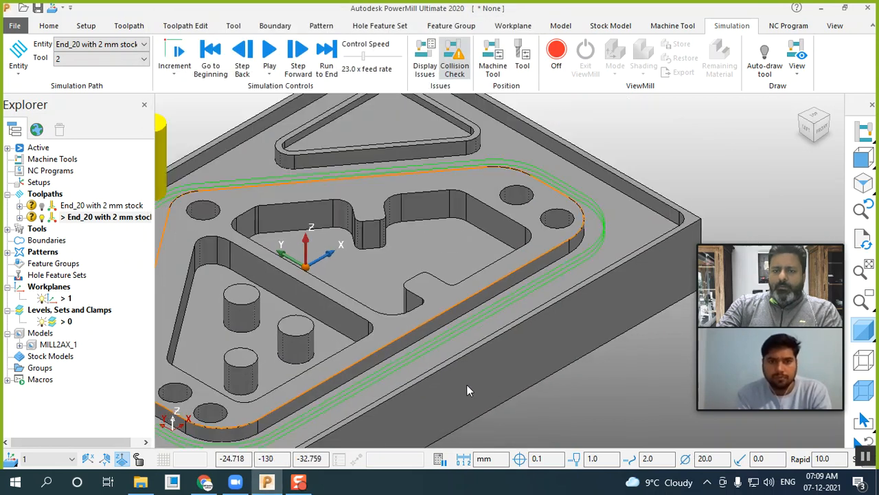
{"action": "scroll", "coordinate": [502, 285], "scroll_direction": "down", "scroll_amount": 2}
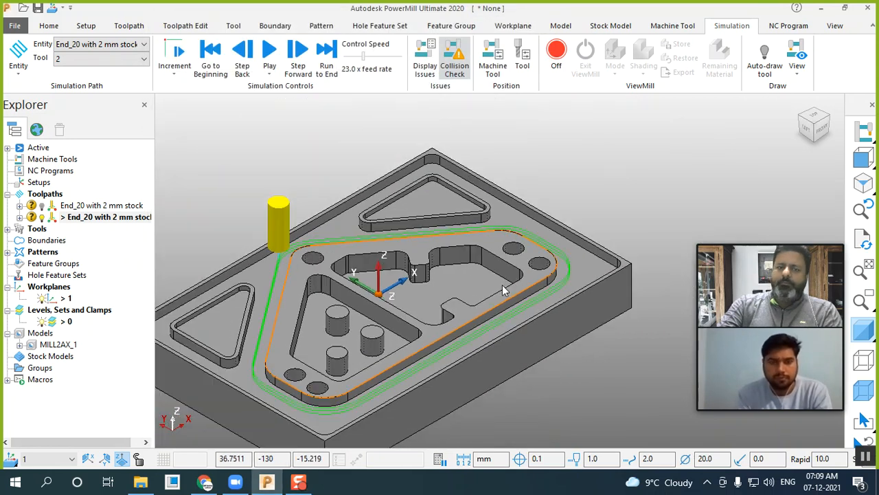
{"action": "right_click", "coordinate": [99, 217]}
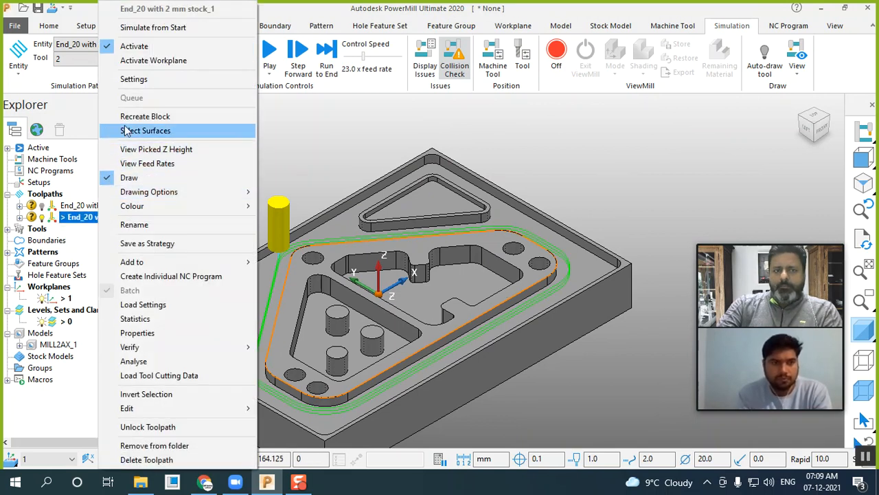
{"action": "left_click", "coordinate": [130, 79]}
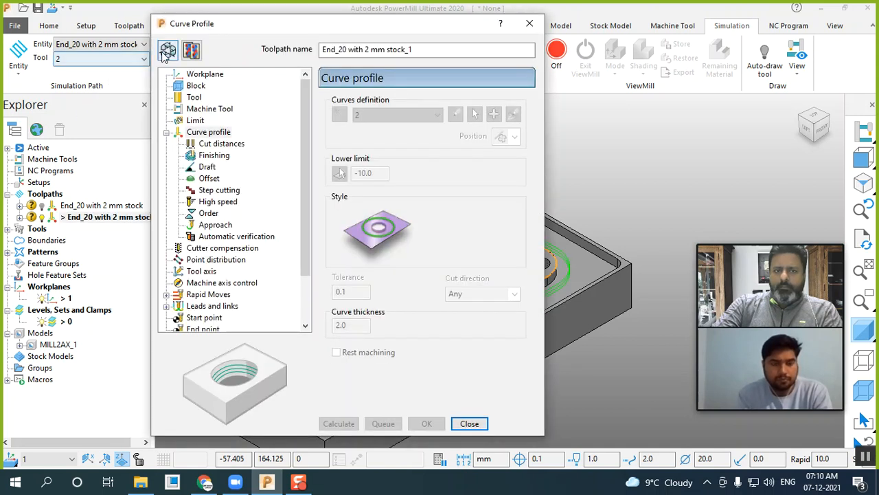
{"action": "left_click", "coordinate": [167, 49]}
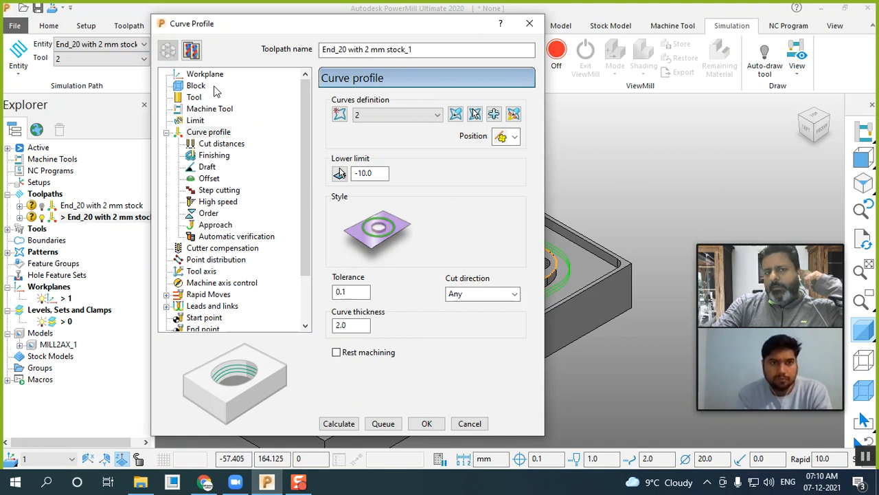
{"action": "left_click", "coordinate": [194, 55]}
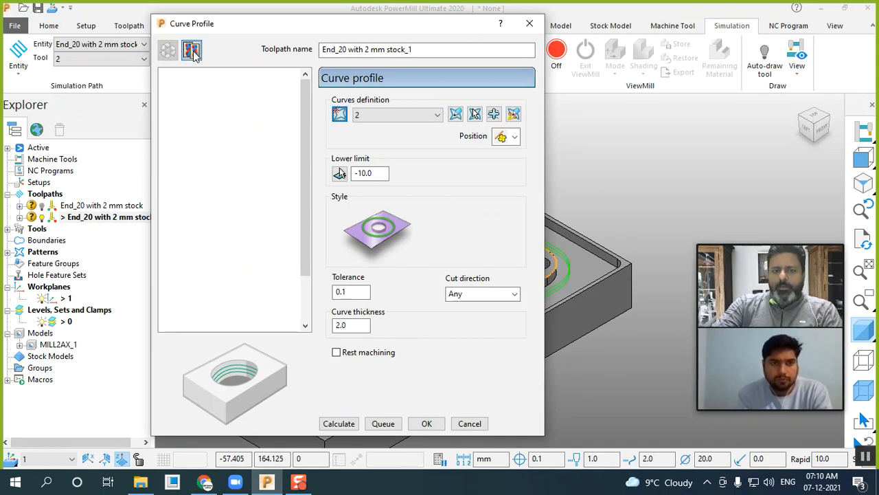
{"action": "left_click", "coordinate": [340, 115]}
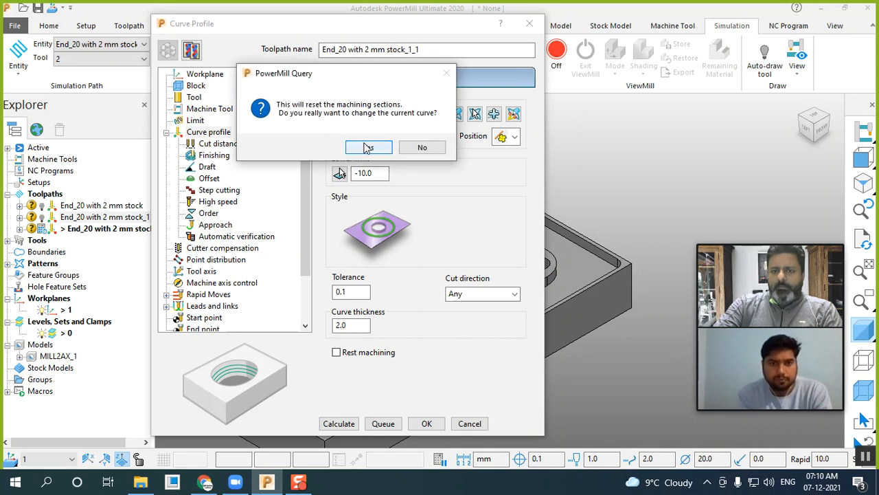
{"action": "left_click", "coordinate": [369, 148]}
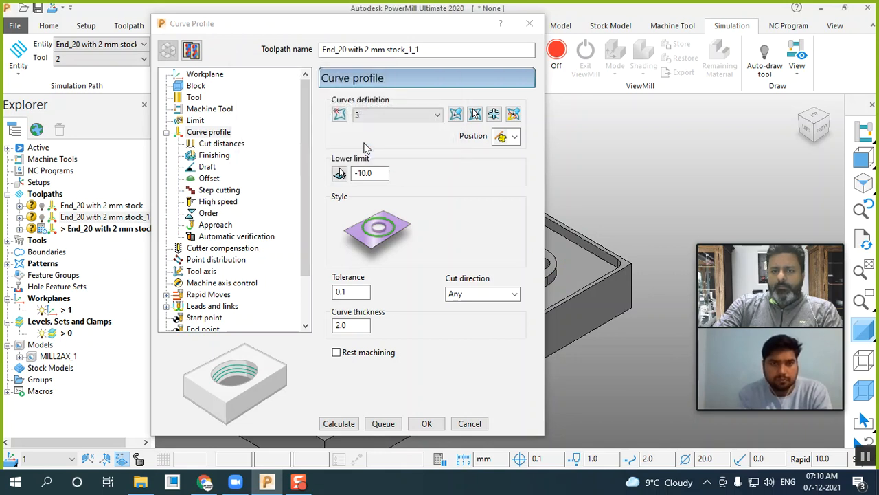
Step: Edit the new curve definition and save a closed composite curve around the outer top edge of the smaller-X triangular feature
{"action": "left_click", "coordinate": [455, 114]}
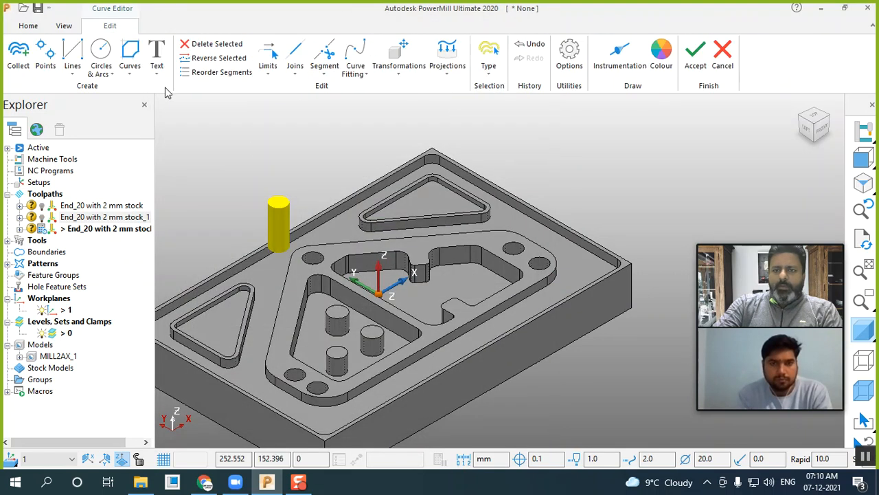
{"action": "left_click", "coordinate": [130, 55]}
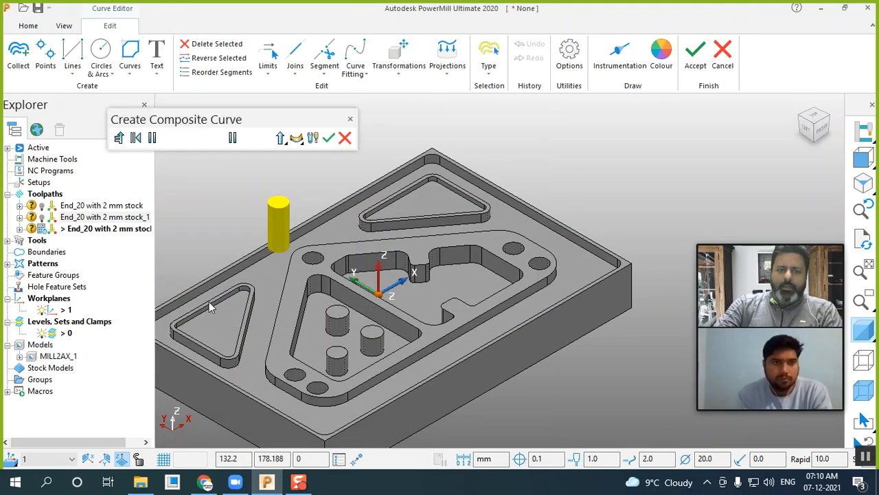
{"action": "left_click", "coordinate": [190, 310]}
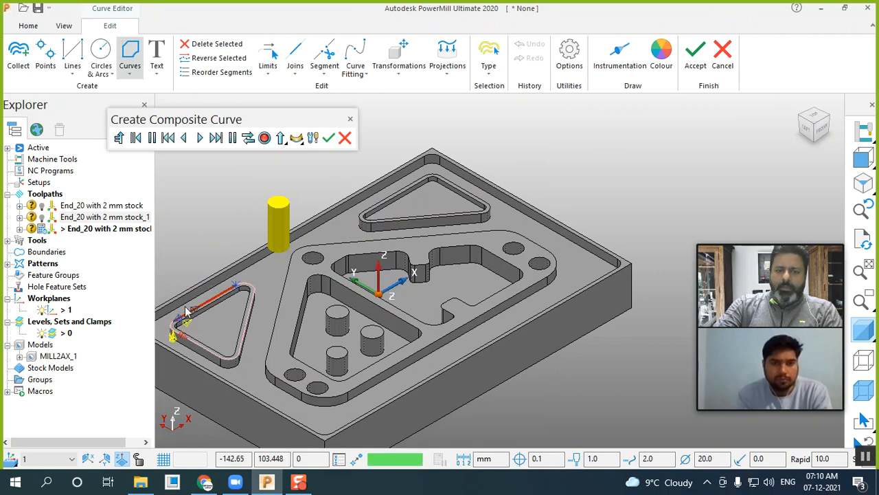
{"action": "left_click", "coordinate": [215, 138]}
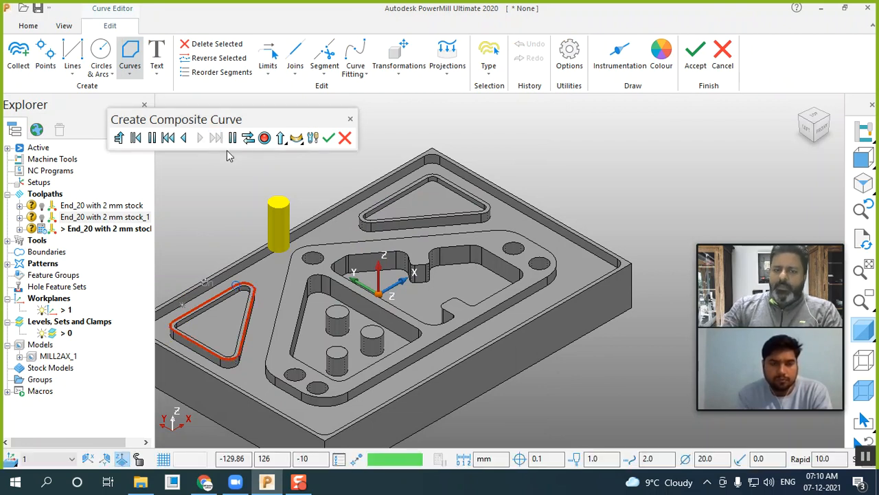
{"action": "left_click", "coordinate": [265, 140]}
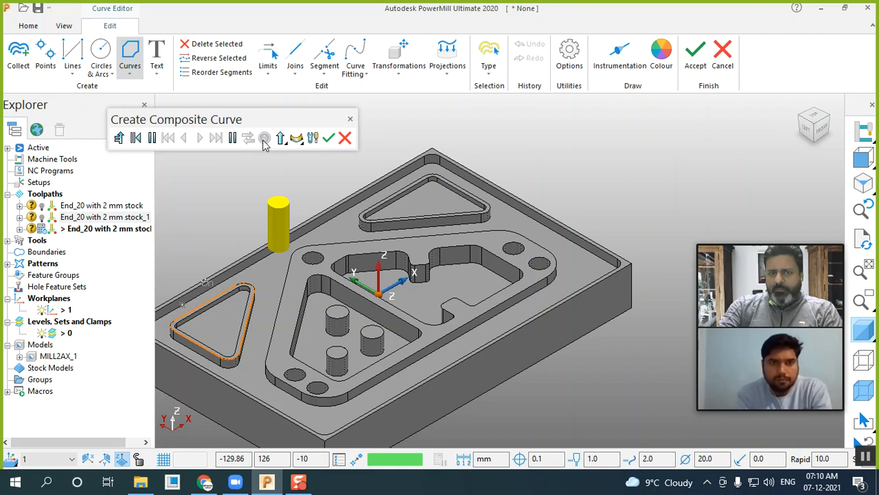
Step: Add a second closed composite curve around the outer top edge of the other triangular feature and accept the curves
{"action": "left_click", "coordinate": [374, 209]}
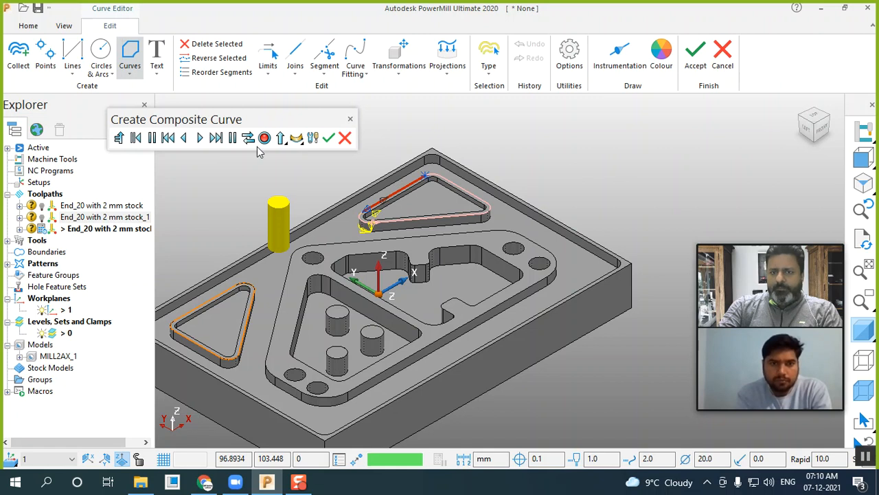
{"action": "left_click", "coordinate": [216, 138]}
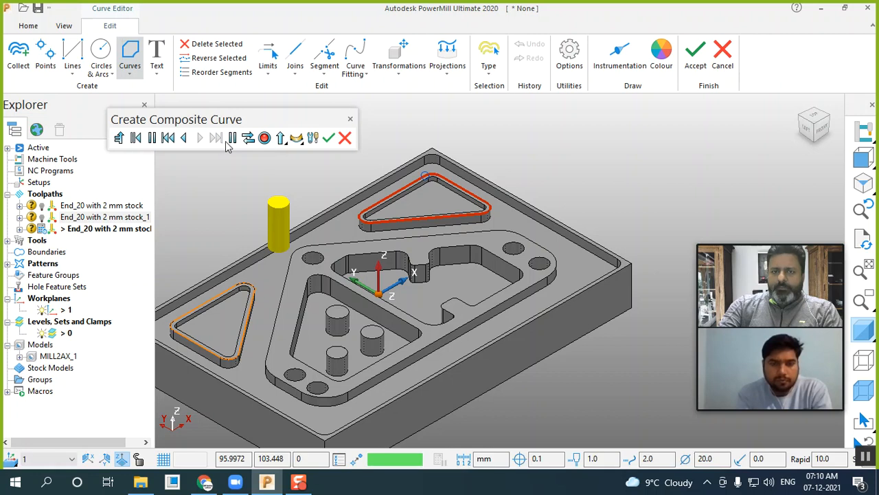
{"action": "left_click", "coordinate": [266, 140]}
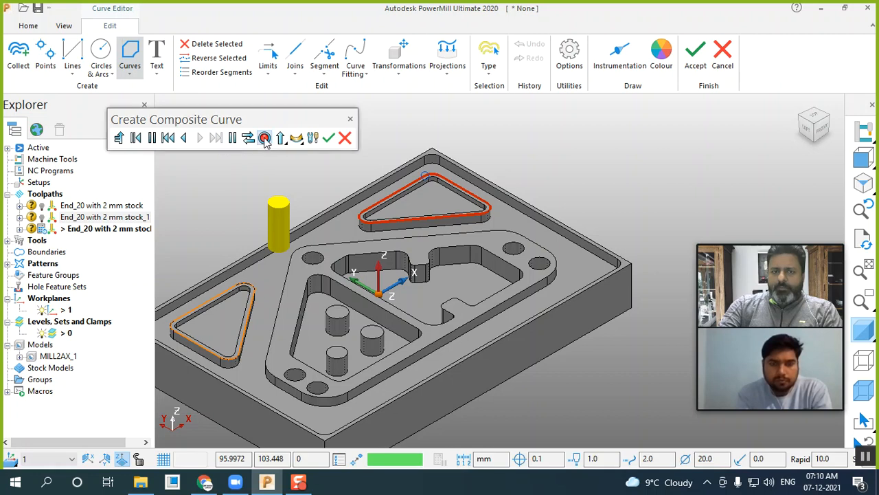
{"action": "left_click", "coordinate": [328, 138]}
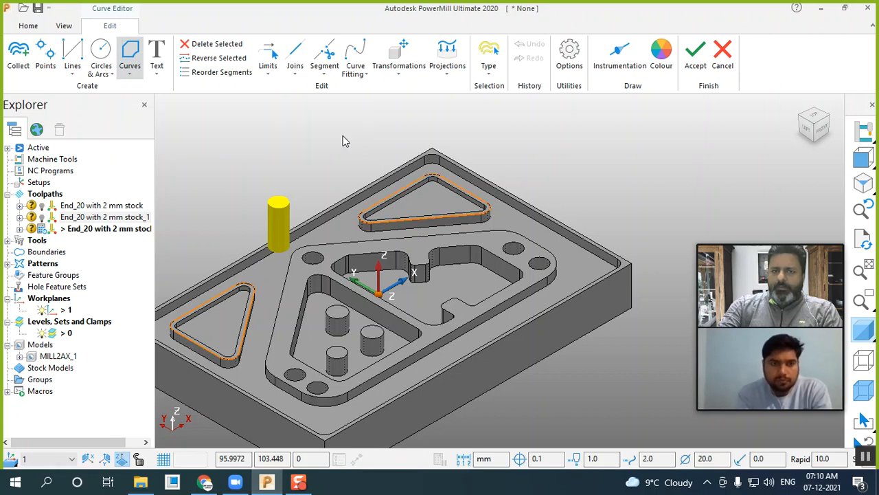
{"action": "left_click", "coordinate": [694, 55]}
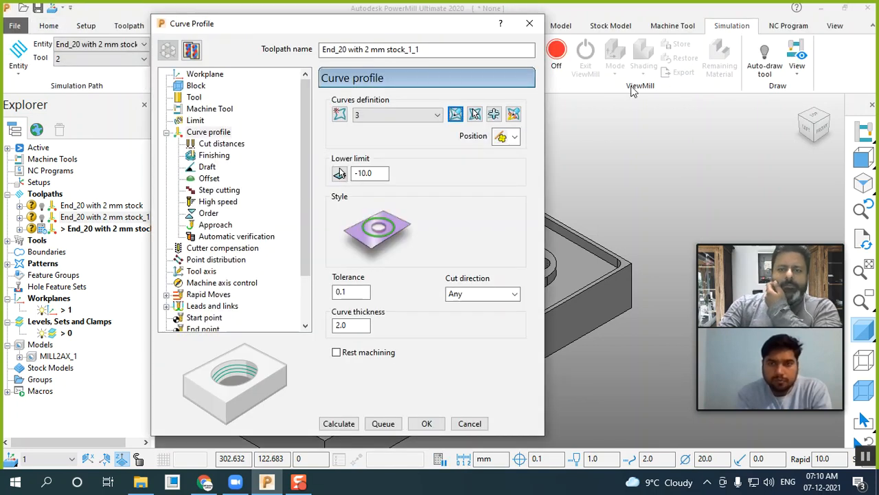
Step: Mark both triangle curves for machining with the cutter on their outer side and calculate the curve profile toolpath
{"action": "left_click", "coordinate": [513, 114]}
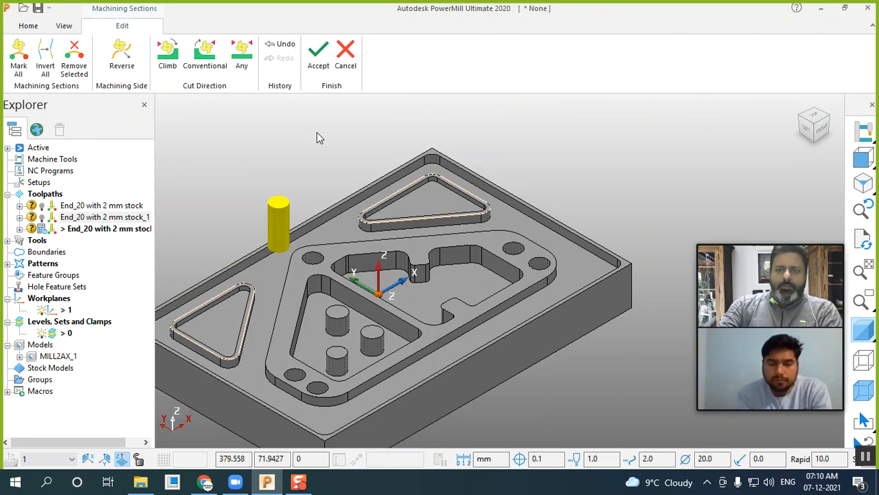
{"action": "left_click", "coordinate": [19, 63]}
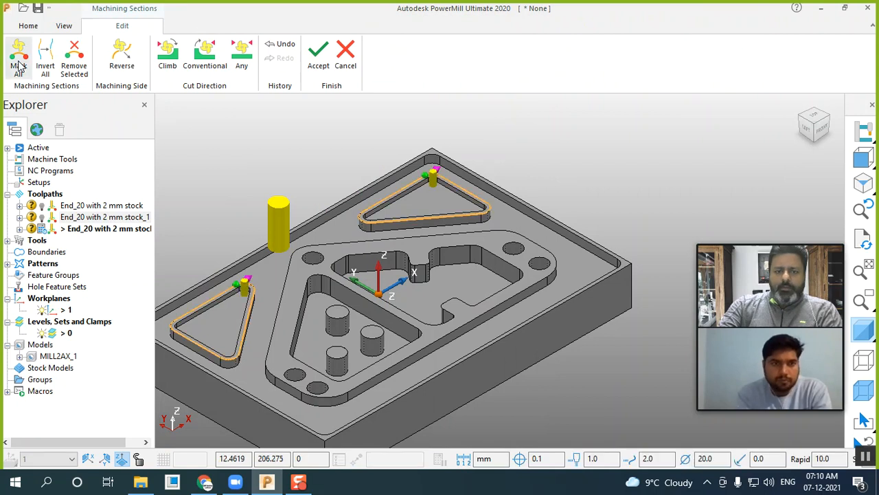
{"action": "double_click", "coordinate": [247, 289]}
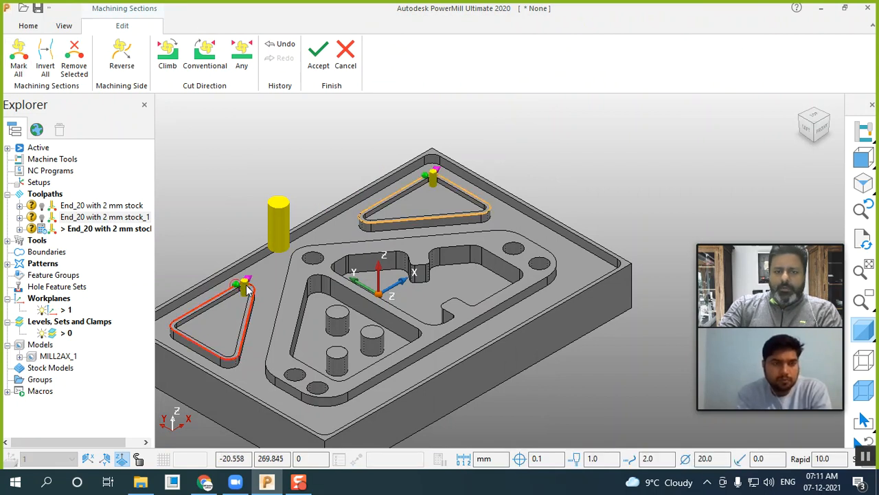
{"action": "left_click", "coordinate": [434, 178]}
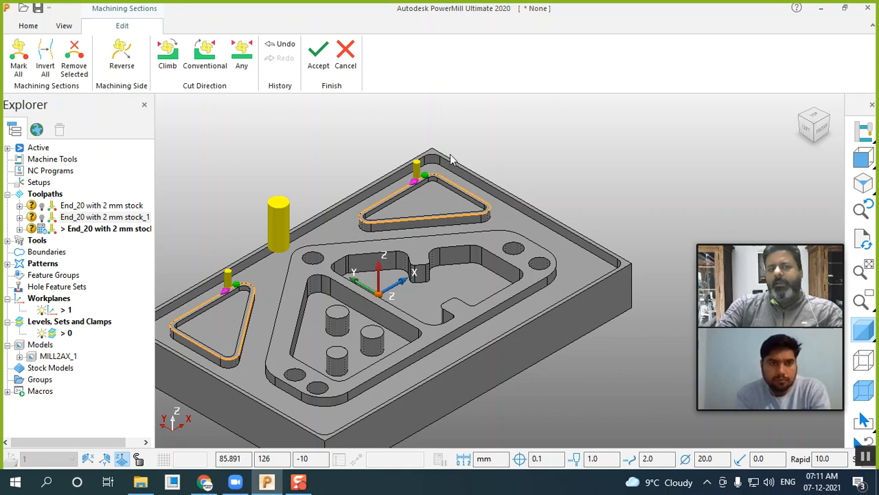
{"action": "scroll", "coordinate": [561, 155], "scroll_direction": "down", "scroll_amount": 1}
{"action": "left_click", "coordinate": [281, 278]}
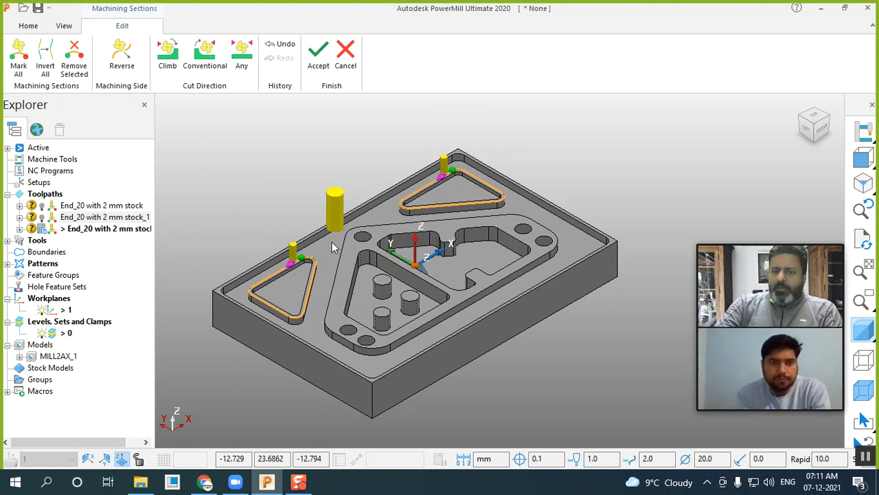
{"action": "left_click", "coordinate": [318, 61]}
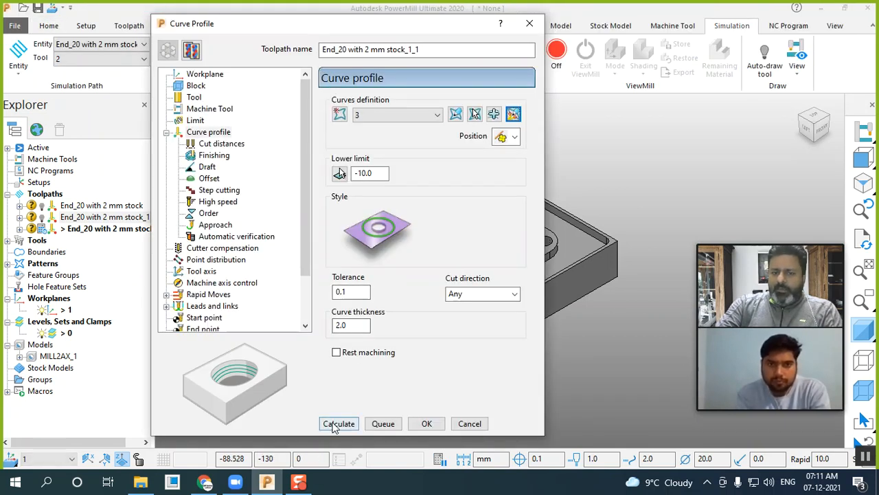
{"action": "left_click", "coordinate": [337, 423]}
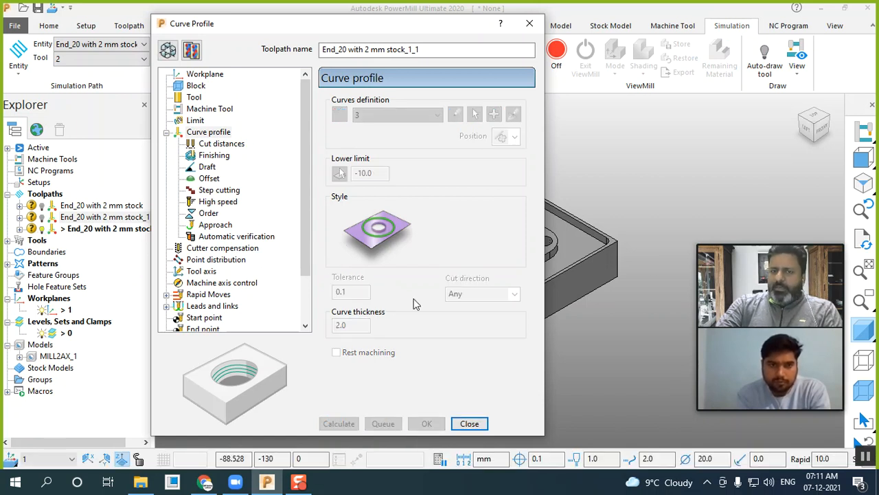
{"action": "left_click", "coordinate": [468, 424]}
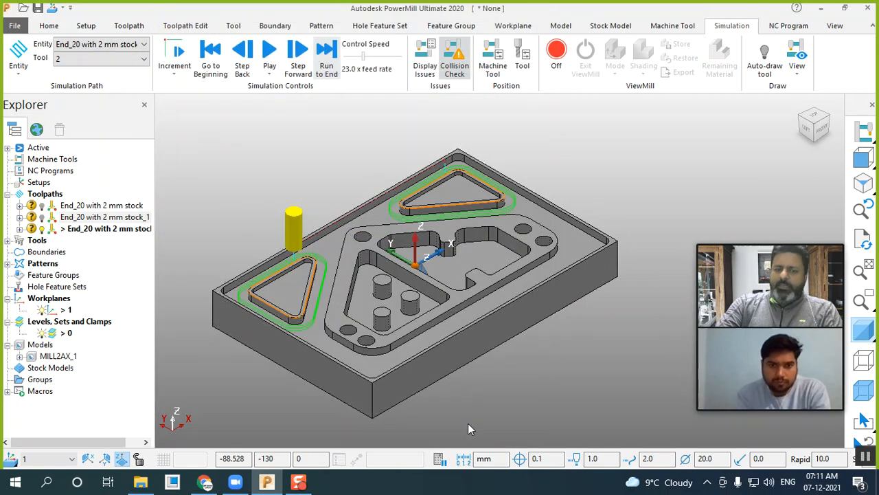
Step: Rename the triangles' profile toolpath to End_20 with .1 mm stock_1_1 in its settings
{"action": "right_click", "coordinate": [97, 237]}
{"action": "left_click", "coordinate": [154, 88]}
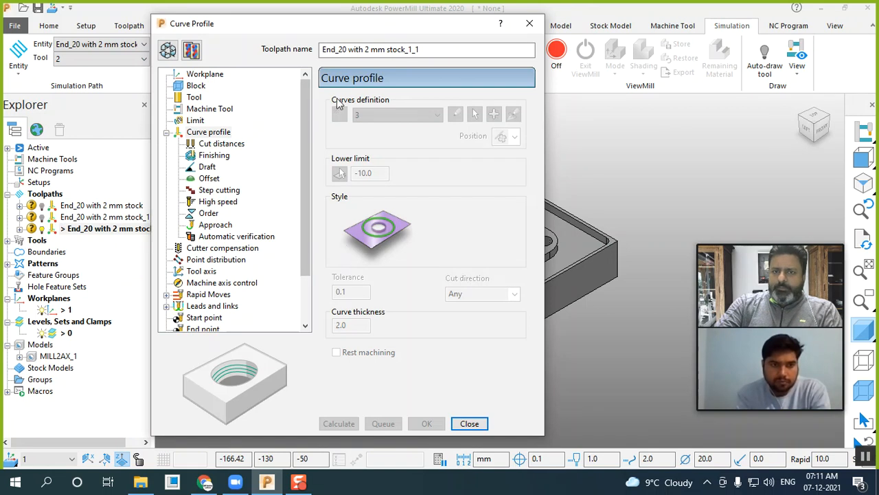
{"action": "left_click", "coordinate": [365, 49]}
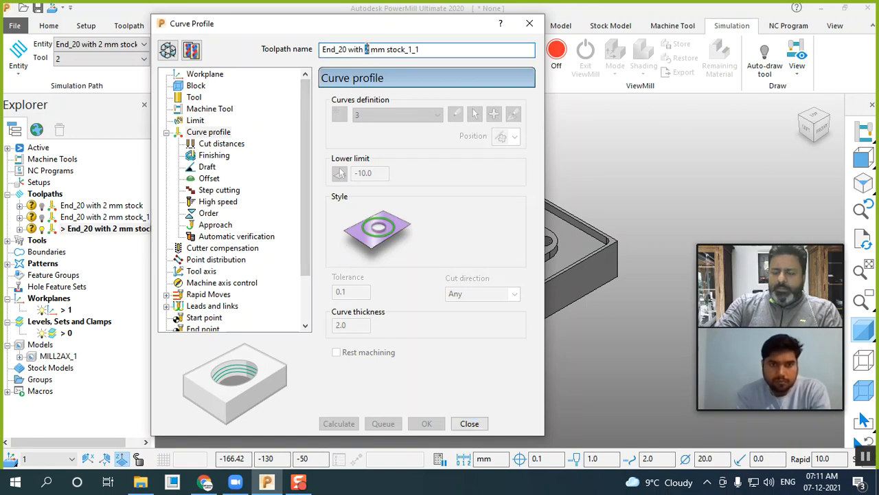
{"action": "type", "text": ".1"}
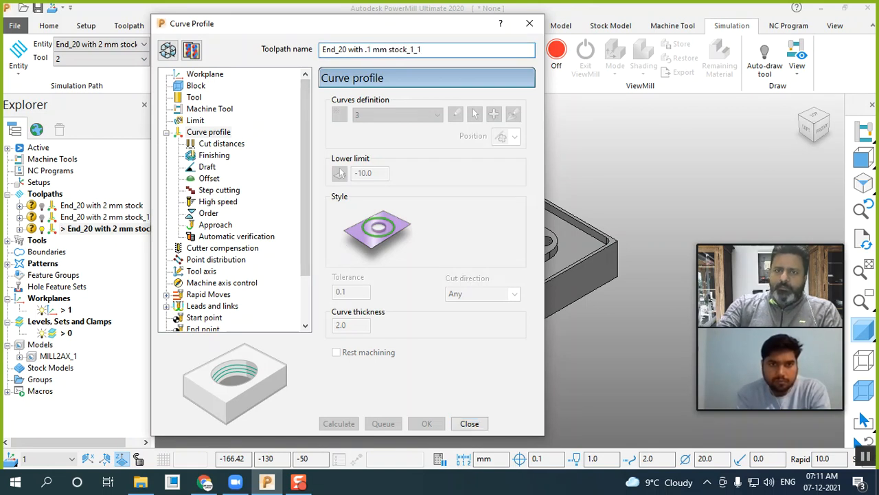
Step: Make the toolpath's settings editable, set the curve thickness to 0.1 and recalculate it
{"action": "left_click", "coordinate": [167, 49]}
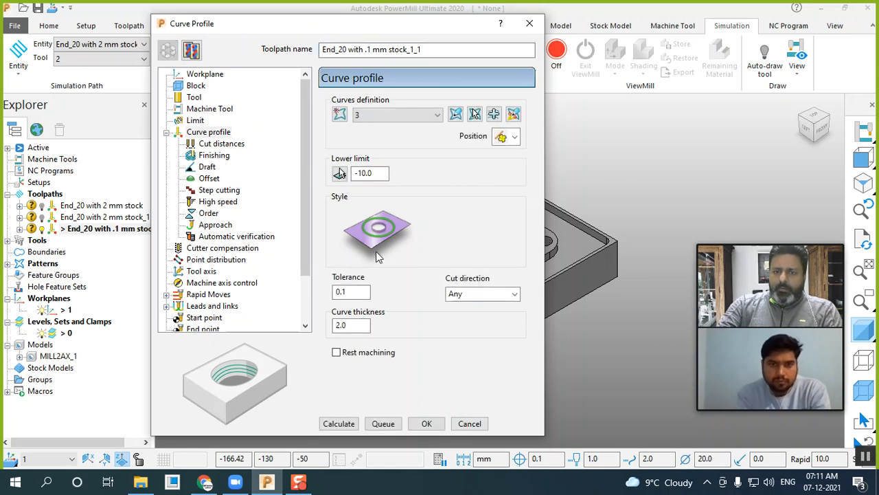
{"action": "double_click", "coordinate": [349, 324]}
{"action": "key", "text": "BackSpace"}
{"action": "type", "text": ".1"}
{"action": "key", "text": "Return"}
{"action": "left_click", "coordinate": [339, 424]}
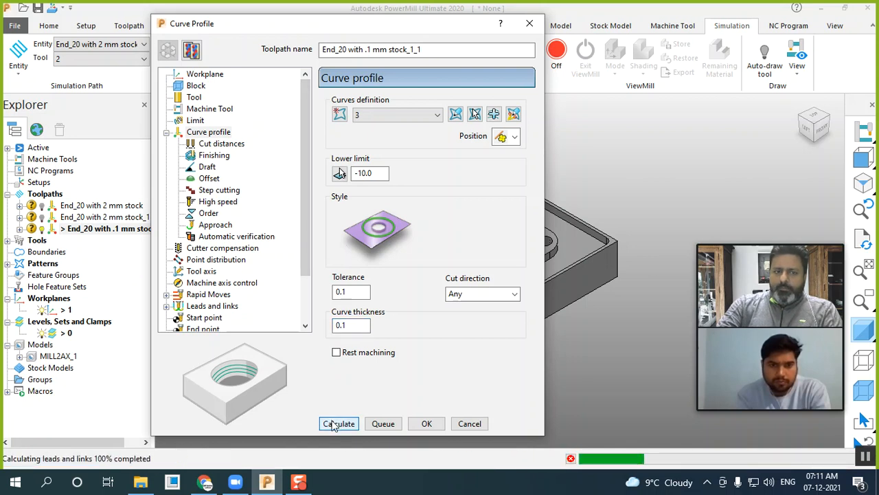
{"action": "left_click", "coordinate": [467, 423]}
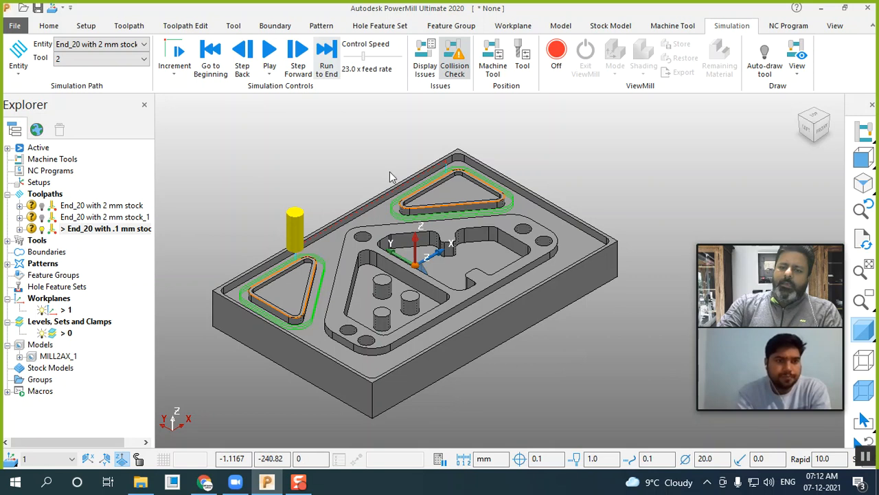
Step: Reopen the .1 mm stock toolpath's settings for editing and review its Finishing and Cut distances options
{"action": "right_click", "coordinate": [129, 230]}
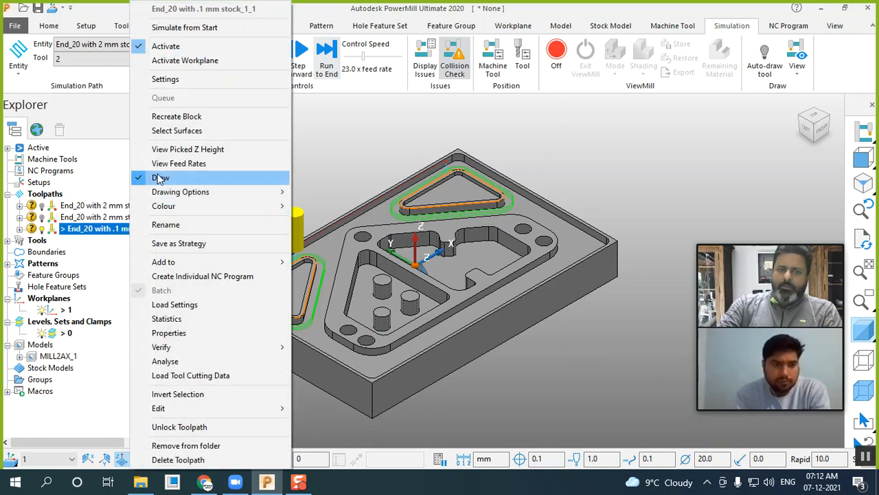
{"action": "left_click", "coordinate": [181, 82]}
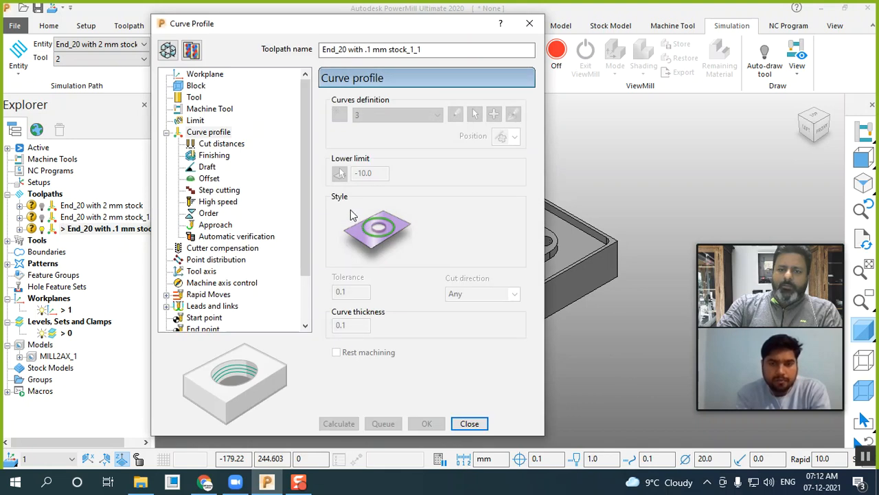
{"action": "left_click", "coordinate": [167, 49]}
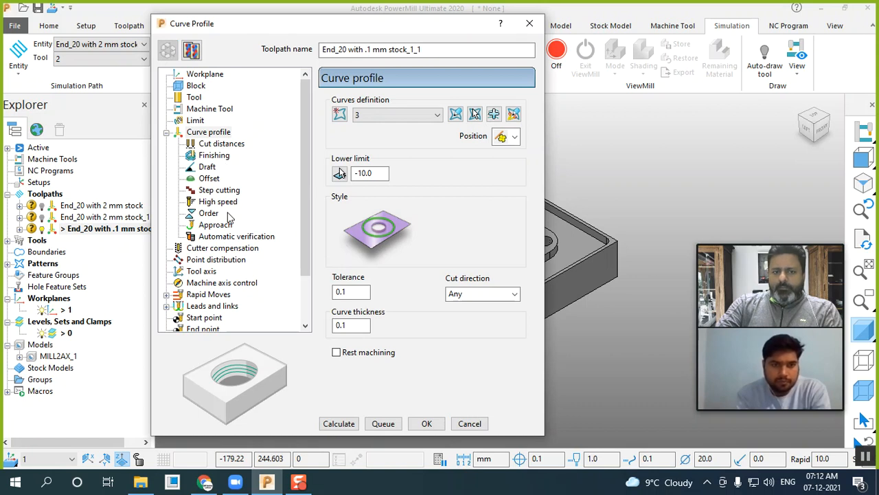
{"action": "left_click", "coordinate": [220, 157]}
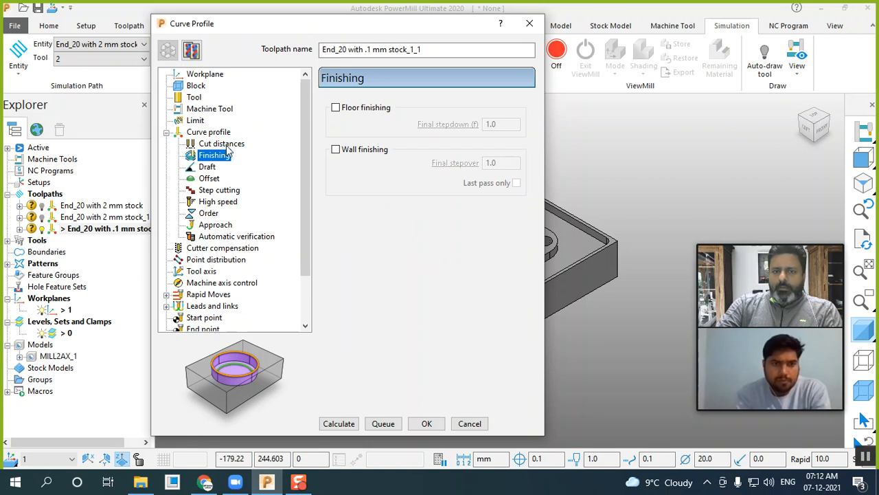
{"action": "left_click", "coordinate": [227, 144]}
{"action": "left_click", "coordinate": [218, 156]}
{"action": "left_click", "coordinate": [218, 147]}
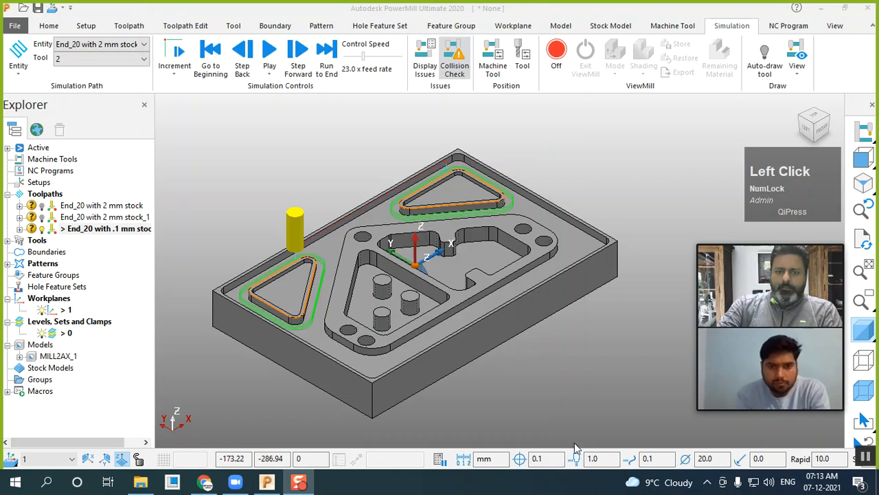
Step: View the toolpath from the top with model shading turned off and examine the pass around the first triangle
{"action": "left_click", "coordinate": [864, 180]}
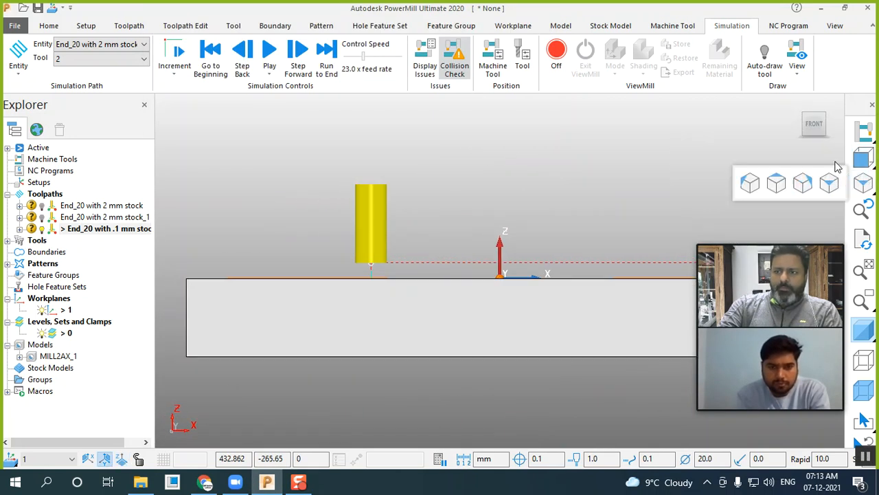
{"action": "left_click", "coordinate": [833, 159]}
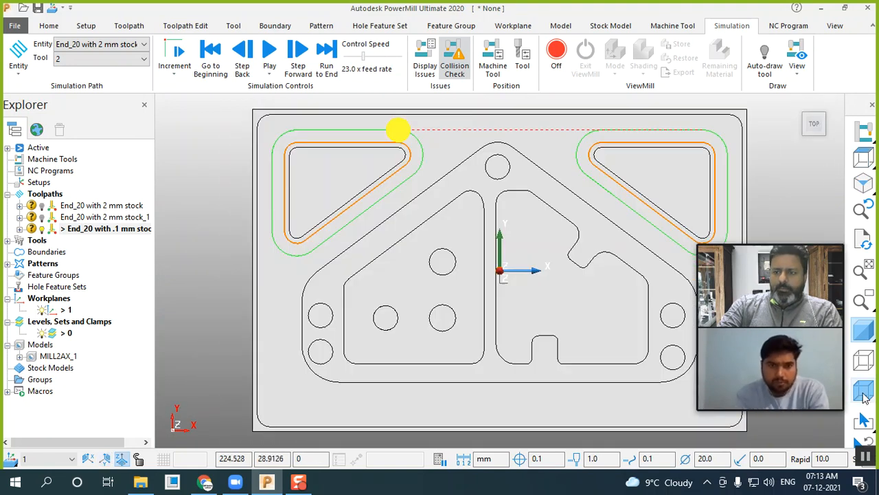
{"action": "left_click", "coordinate": [864, 332]}
{"action": "scroll", "coordinate": [285, 235], "scroll_direction": "down", "scroll_amount": 2}
{"action": "scroll", "coordinate": [303, 186], "scroll_direction": "up", "scroll_amount": 3}
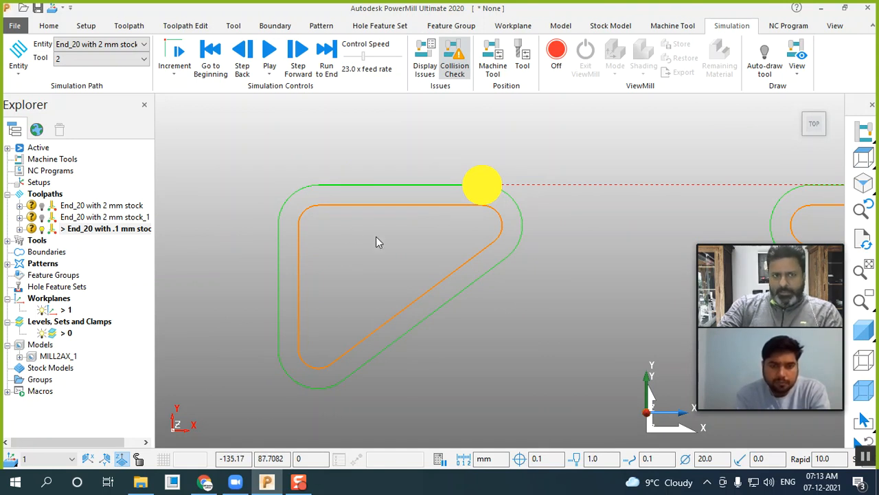
Step: Reopen the triangles' .1 mm stock toolpath for editing, set its horizontal extent to Number of cuts with 3 cuts, and recalculate it
{"action": "right_click", "coordinate": [110, 230]}
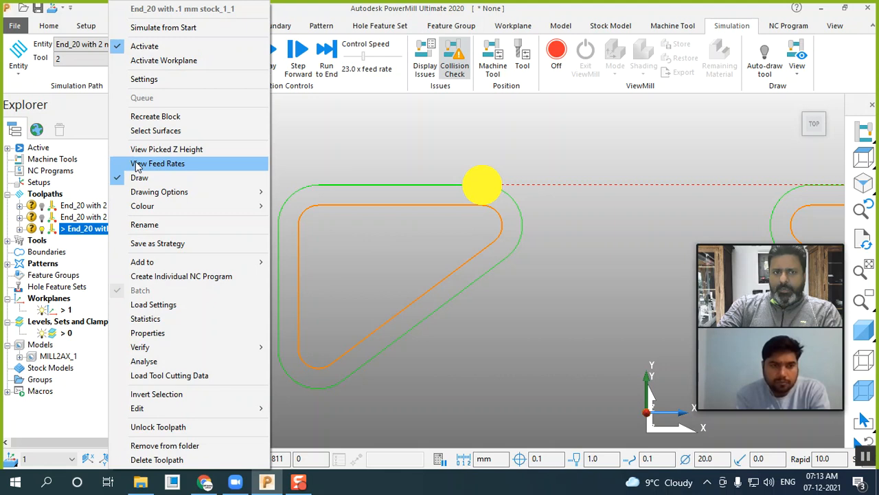
{"action": "left_click", "coordinate": [150, 84]}
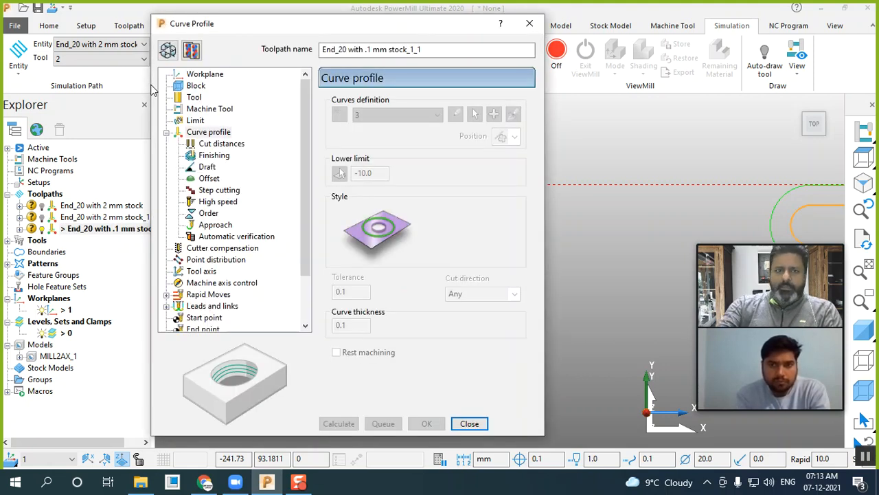
{"action": "left_click", "coordinate": [167, 49]}
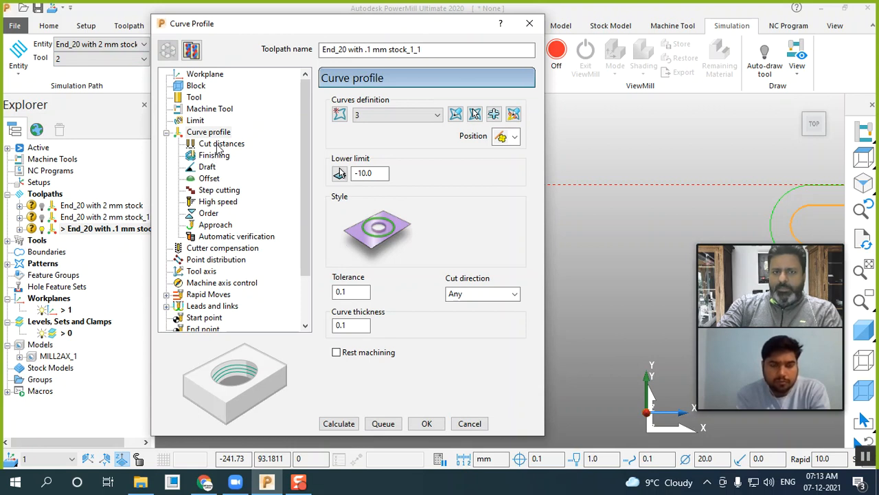
{"action": "left_click", "coordinate": [217, 146]}
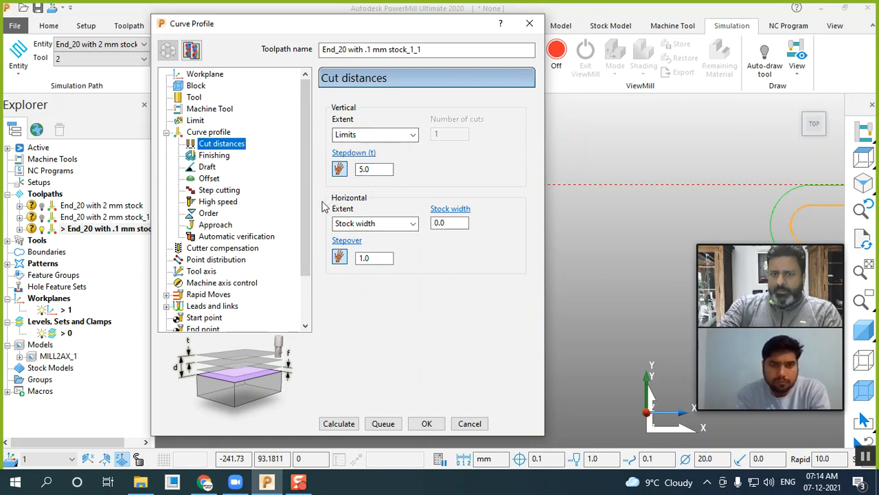
{"action": "left_click", "coordinate": [368, 223]}
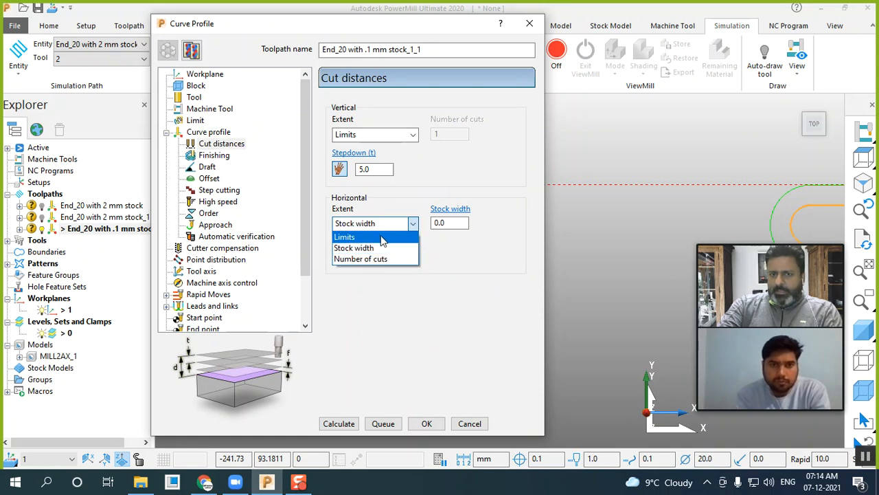
{"action": "left_click", "coordinate": [383, 237]}
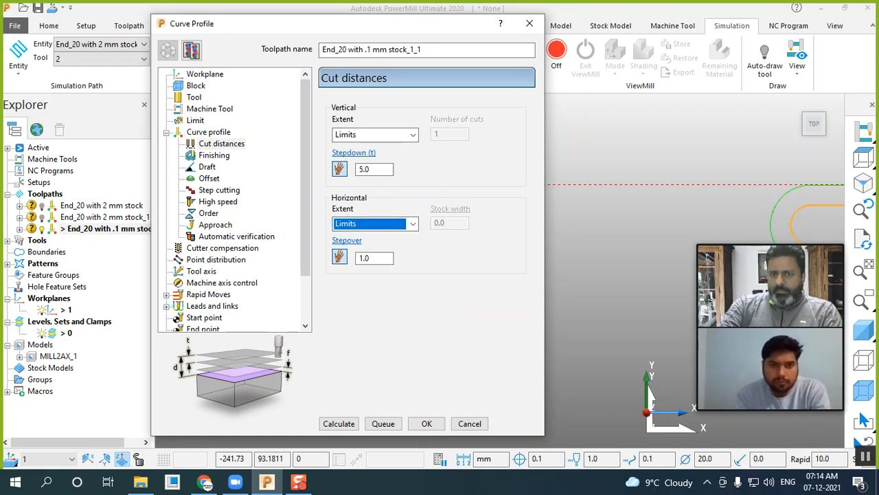
{"action": "left_click", "coordinate": [384, 224]}
{"action": "left_click", "coordinate": [379, 258]}
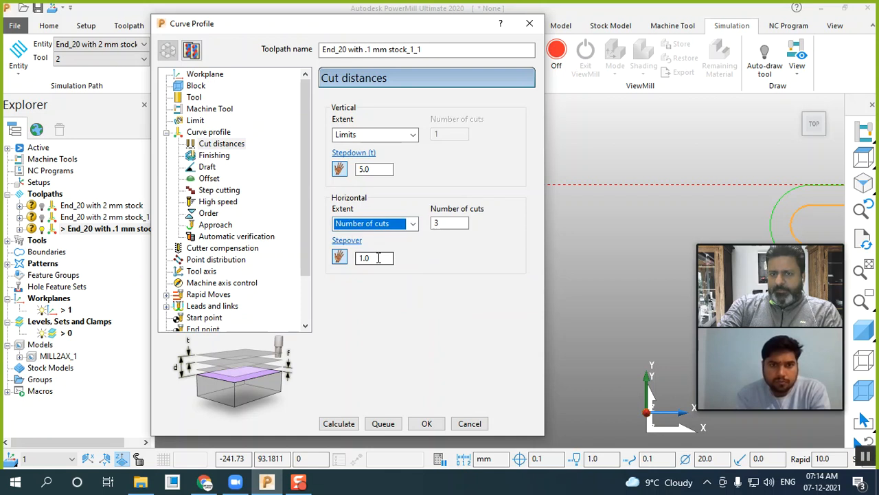
{"action": "double_click", "coordinate": [441, 224]}
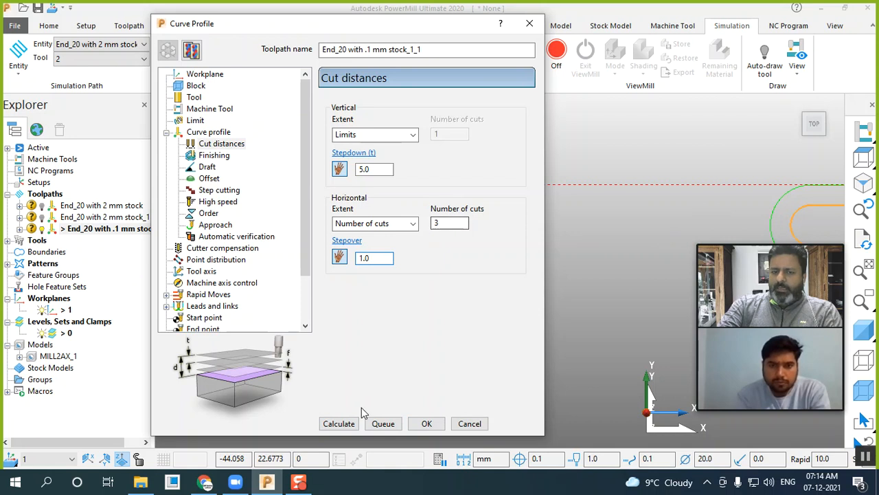
{"action": "left_click", "coordinate": [346, 428]}
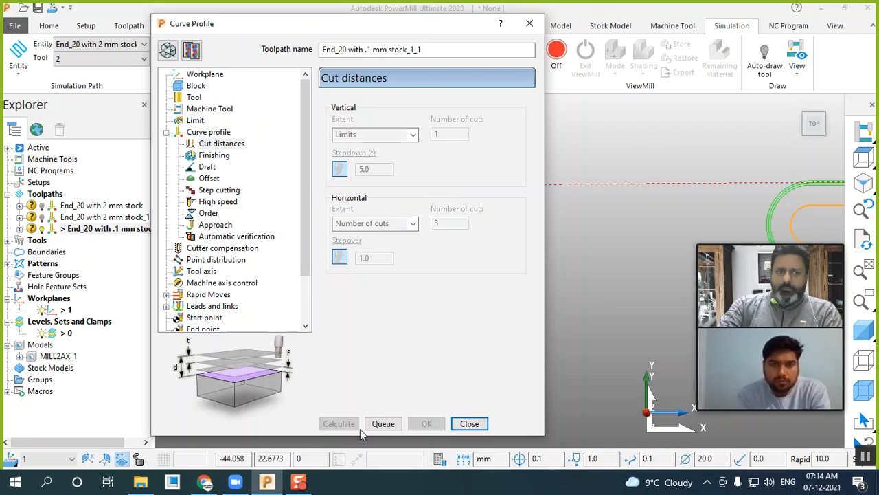
{"action": "left_click", "coordinate": [470, 423]}
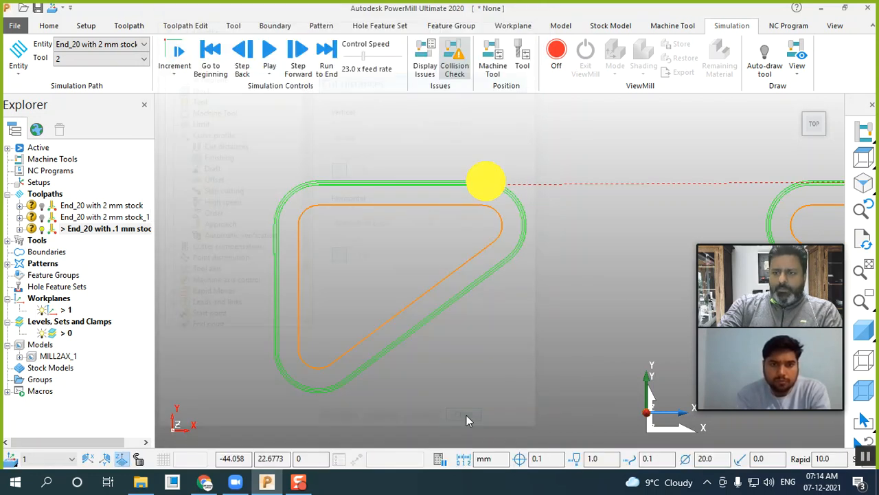
Step: Examine the horizontal passes of the recalculated toolpath around the first triangle at close range
{"action": "scroll", "coordinate": [311, 187], "scroll_direction": "up", "scroll_amount": 3}
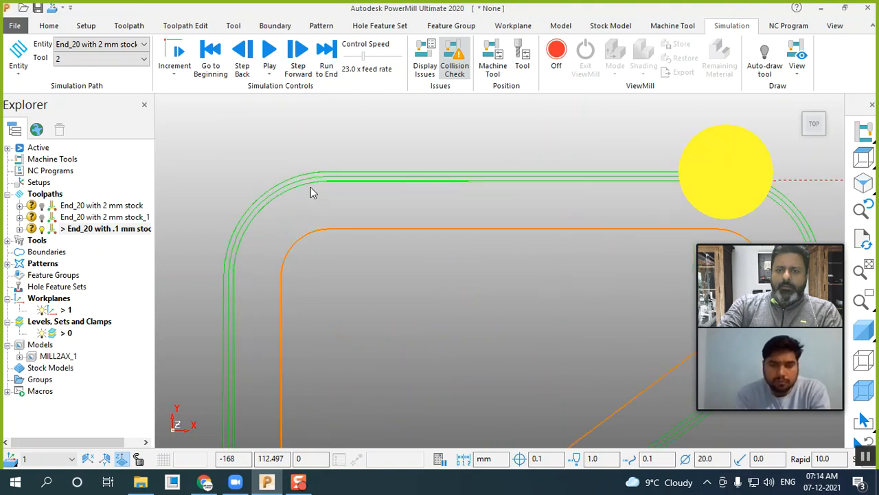
{"action": "scroll", "coordinate": [375, 176], "scroll_direction": "down", "scroll_amount": 5}
{"action": "scroll", "coordinate": [399, 247], "scroll_direction": "down", "scroll_amount": 3}
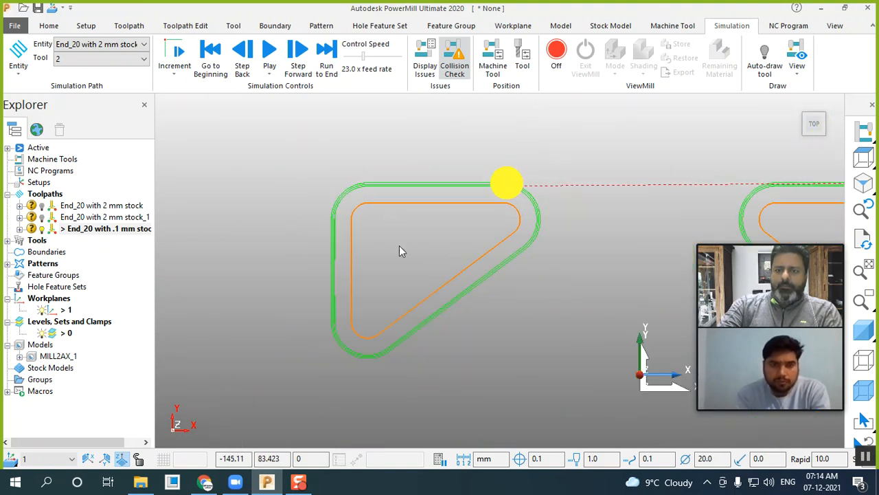
{"action": "scroll", "coordinate": [418, 231], "scroll_direction": "up", "scroll_amount": 5}
{"action": "scroll", "coordinate": [440, 231], "scroll_direction": "down", "scroll_amount": 2}
{"action": "scroll", "coordinate": [419, 237], "scroll_direction": "up", "scroll_amount": 2}
{"action": "scroll", "coordinate": [410, 178], "scroll_direction": "down", "scroll_amount": 1}
{"action": "scroll", "coordinate": [495, 250], "scroll_direction": "up", "scroll_amount": 2}
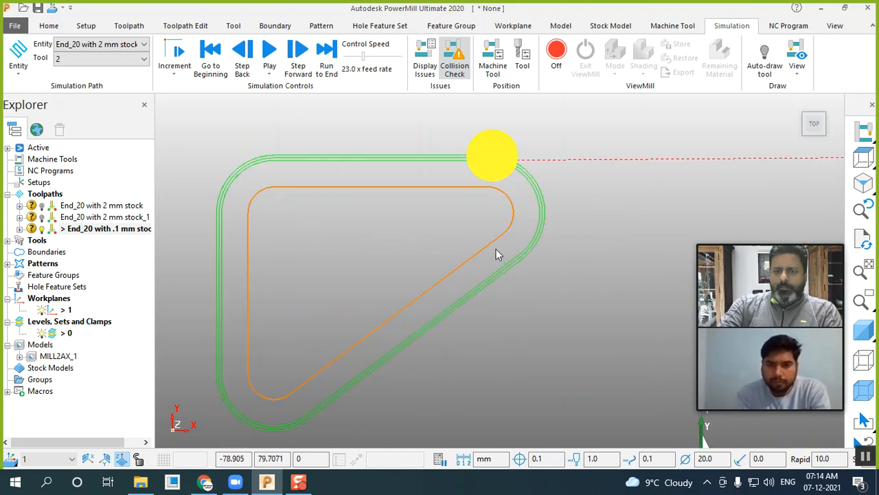
{"action": "scroll", "coordinate": [496, 267], "scroll_direction": "down", "scroll_amount": 1}
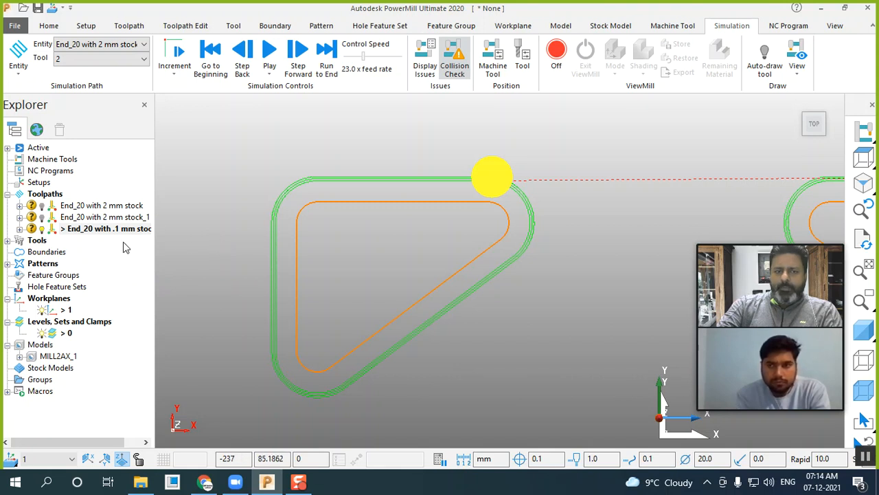
Step: Edit the triangles' .1 mm stock toolpath again, set the number of horizontal cuts to 5 and recalculate it
{"action": "right_click", "coordinate": [105, 230]}
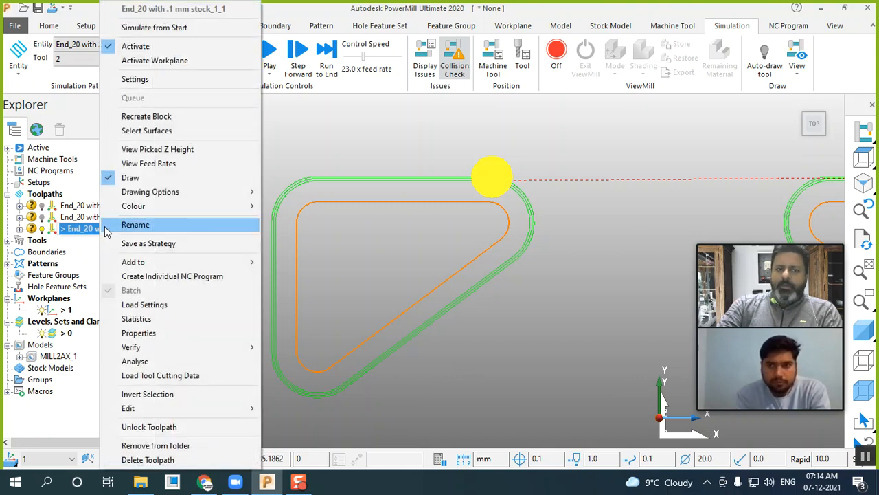
{"action": "left_click", "coordinate": [147, 78]}
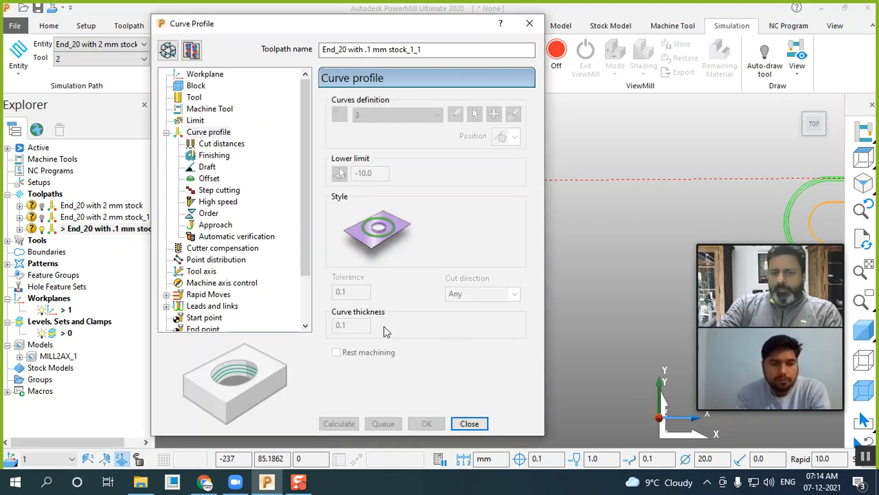
{"action": "left_click", "coordinate": [168, 49]}
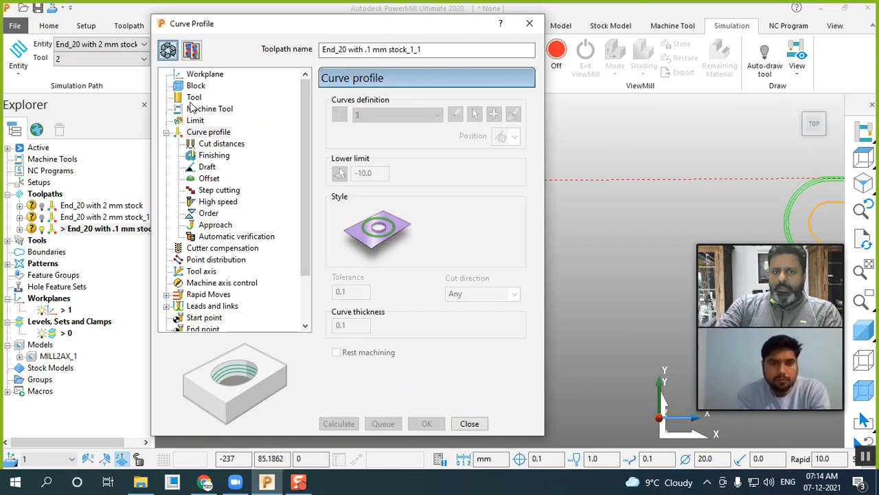
{"action": "left_click", "coordinate": [221, 143]}
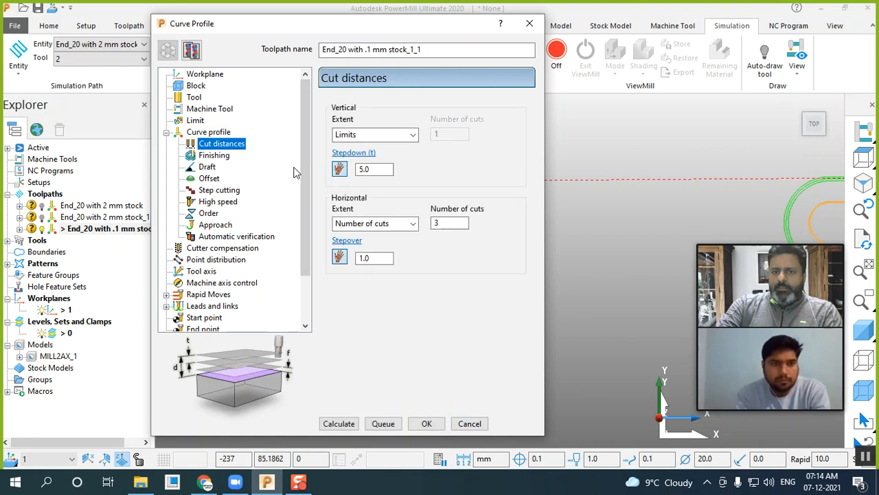
{"action": "double_click", "coordinate": [447, 223]}
{"action": "type", "text": "5"}
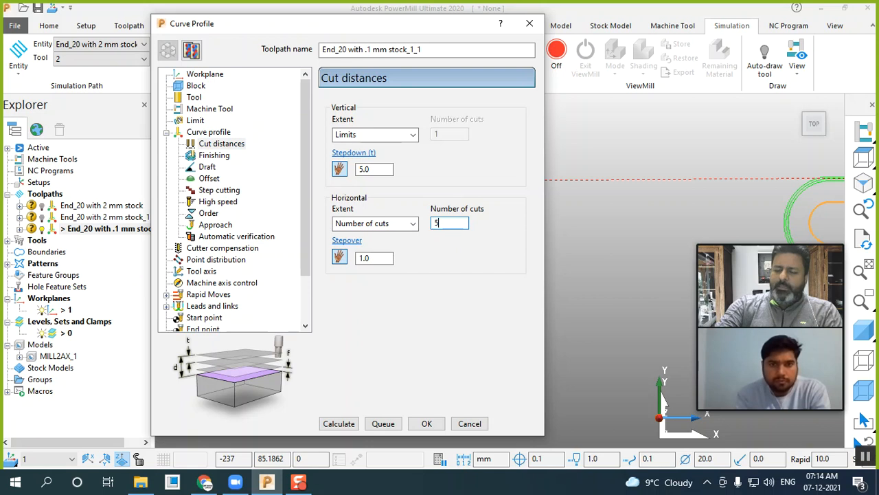
{"action": "left_click", "coordinate": [347, 424]}
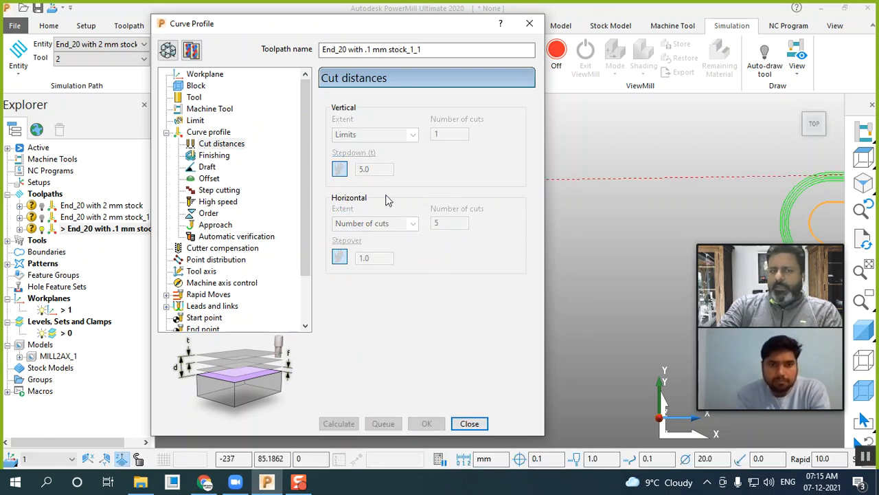
Step: Make the toolpath editable again, set the horizontal stepover to 3 mm, recalculate it and close its settings
{"action": "left_click", "coordinate": [168, 49]}
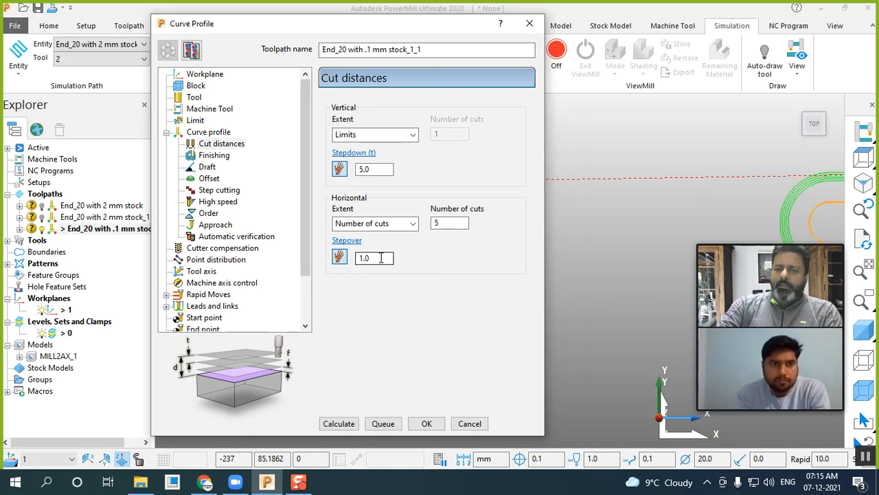
{"action": "type", "text": "3"}
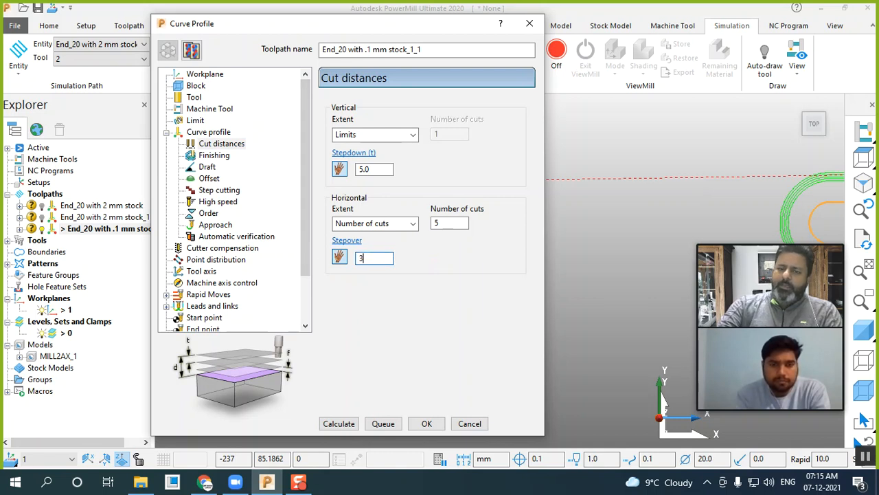
{"action": "left_click", "coordinate": [339, 423]}
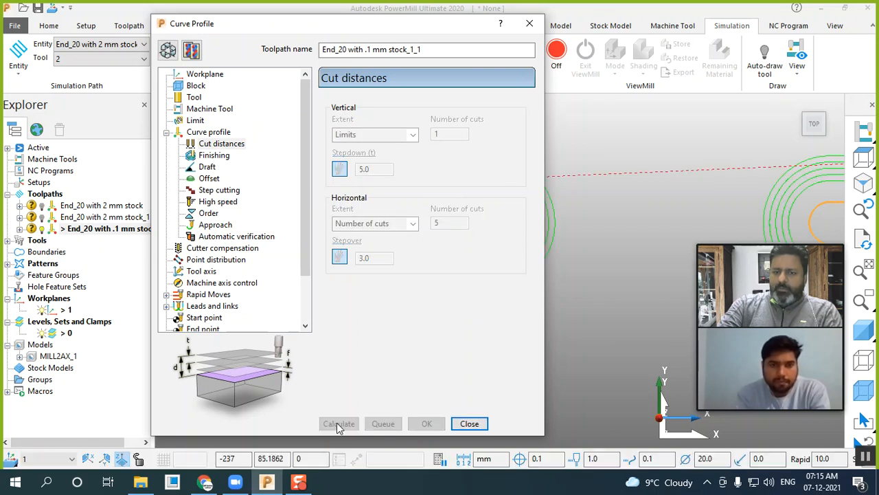
{"action": "left_click", "coordinate": [469, 423]}
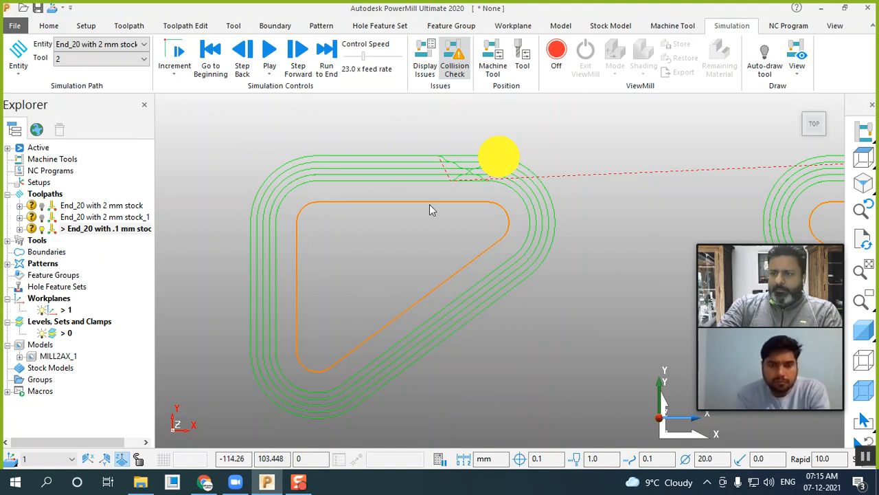
Step: Turn model shading back on and view the triangles' toolpath on the whole part isometrically
{"action": "left_click", "coordinate": [859, 331]}
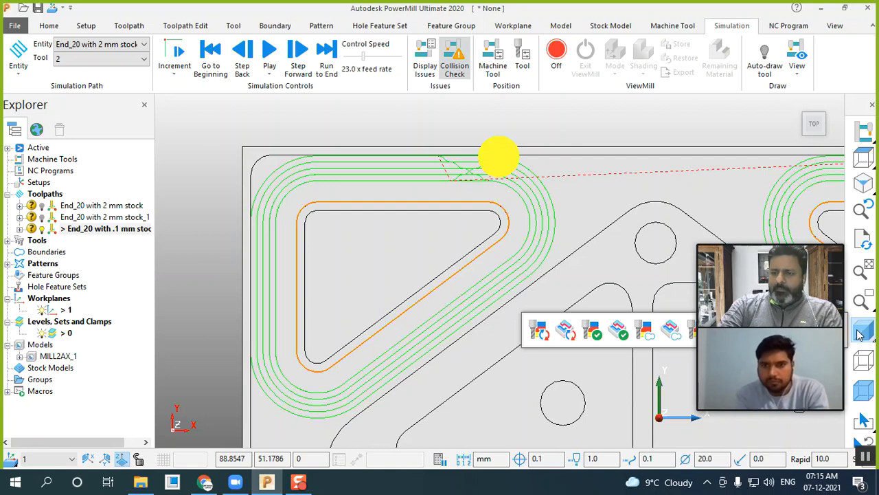
{"action": "left_click", "coordinate": [863, 182]}
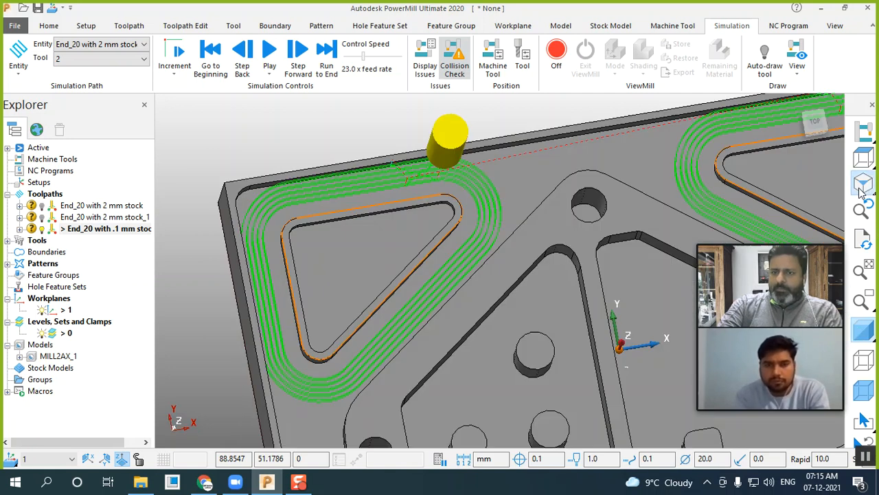
{"action": "scroll", "coordinate": [640, 270], "scroll_direction": "up", "scroll_amount": 2}
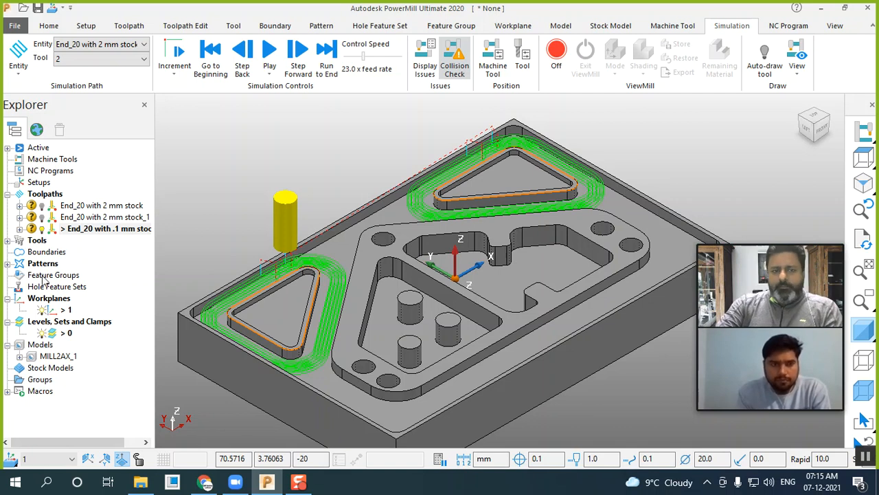
Step: Display the End_20 with 2 mm stock and 2 mm stock_1 toolpaths alongside the triangles' toolpath and look them over
{"action": "left_click", "coordinate": [42, 218]}
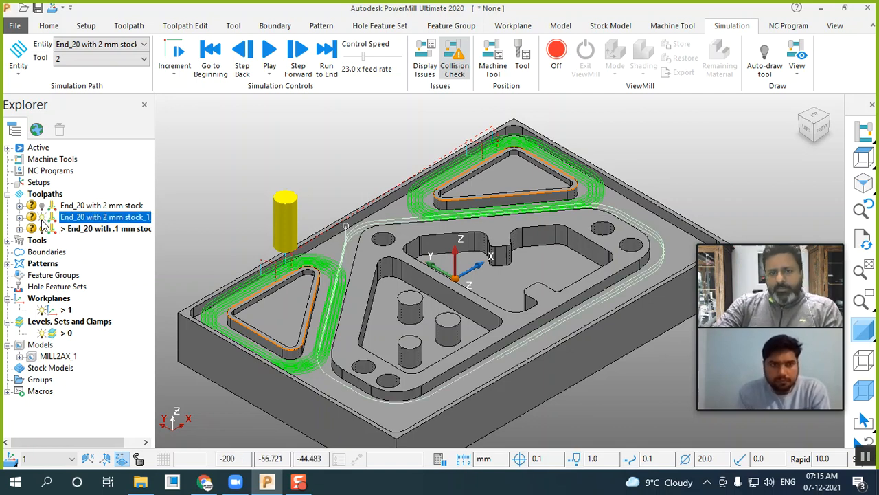
{"action": "left_click", "coordinate": [40, 206]}
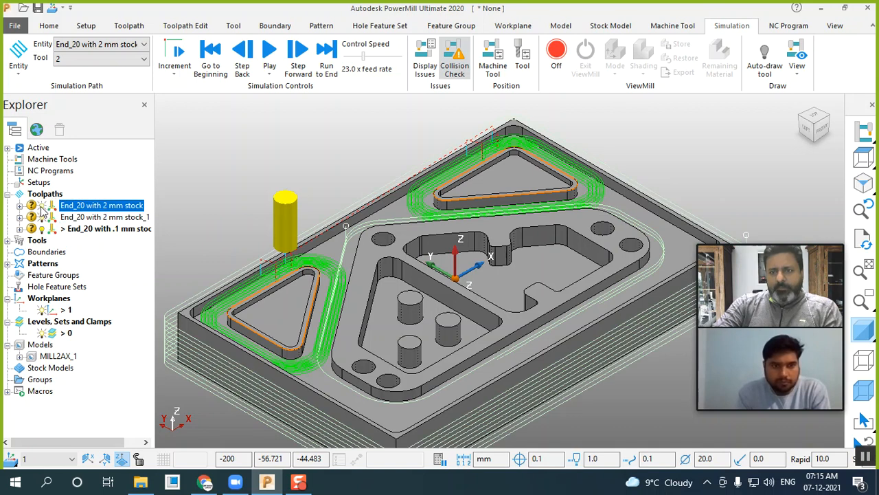
{"action": "scroll", "coordinate": [359, 141], "scroll_direction": "down", "scroll_amount": 4}
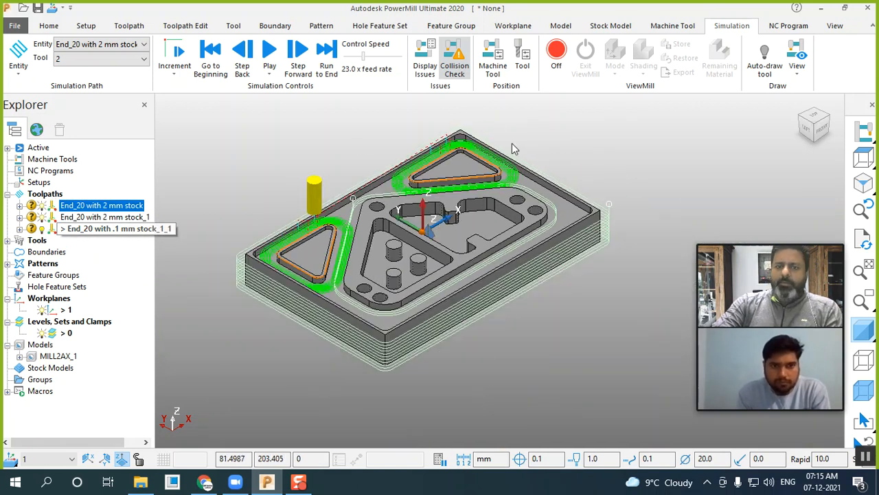
{"action": "scroll", "coordinate": [512, 148], "scroll_direction": "up", "scroll_amount": 2}
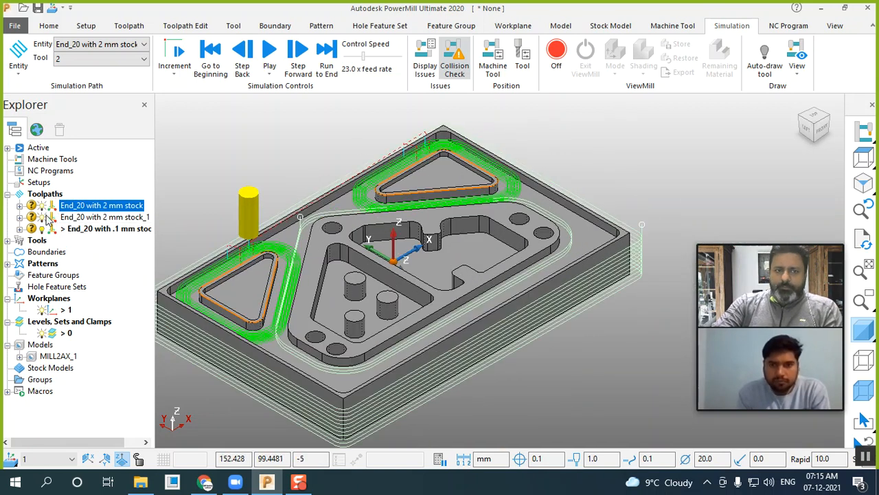
Step: Hide all three toolpaths so that only the model and the triangle pattern are drawn
{"action": "left_click", "coordinate": [45, 229]}
{"action": "left_click", "coordinate": [44, 218]}
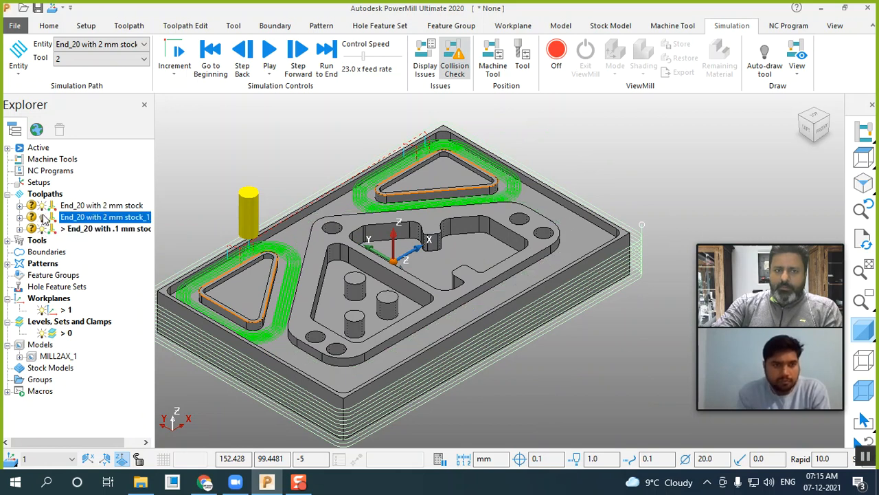
{"action": "left_click", "coordinate": [44, 229]}
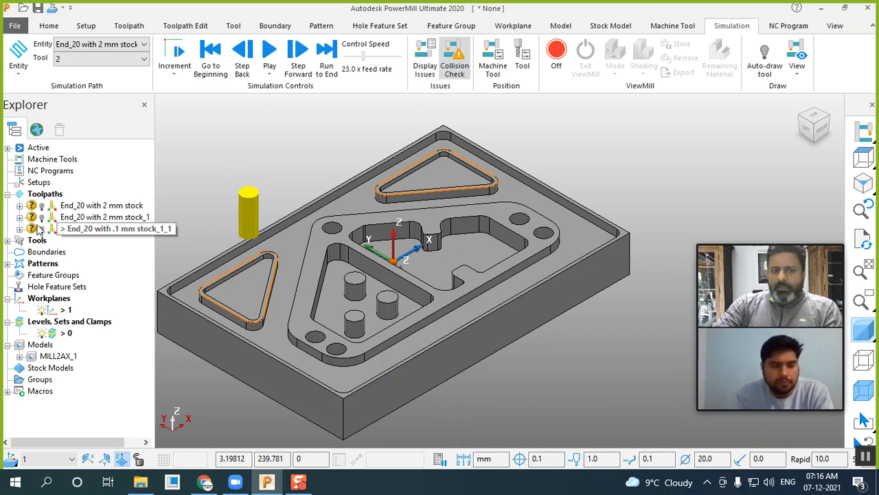
Step: Show the End_20 with 2 mm stock and 2 mm stock_1 toolpaths on the model again
{"action": "mouse_move", "coordinate": [33, 217]}
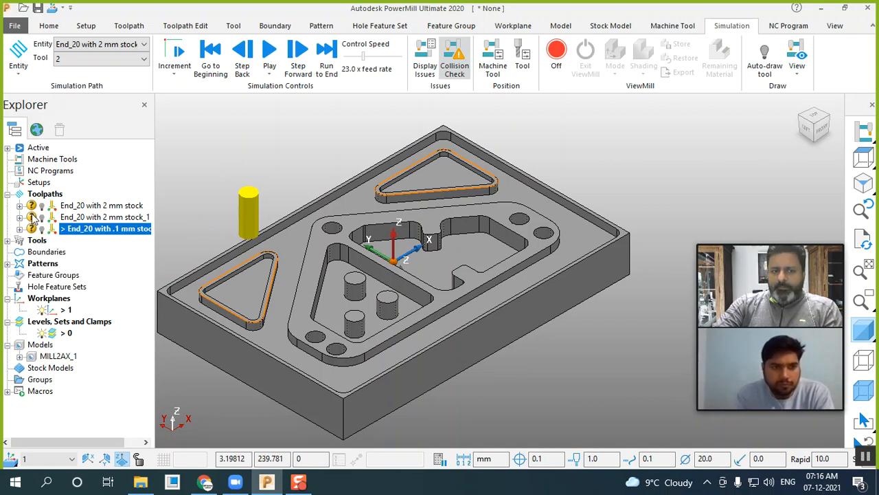
{"action": "left_click", "coordinate": [33, 217]}
{"action": "left_click", "coordinate": [31, 209]}
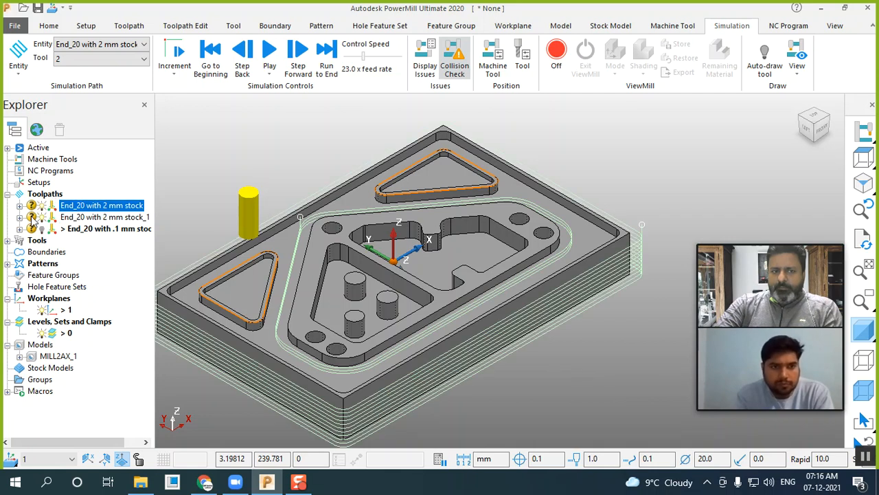
Step: Check the toolpaths' safety status and display the End_20 with .1 mm stock_1_1 toolpath together with the other two on the model
{"action": "left_click", "coordinate": [32, 218]}
{"action": "left_click", "coordinate": [30, 229]}
{"action": "left_click", "coordinate": [29, 230]}
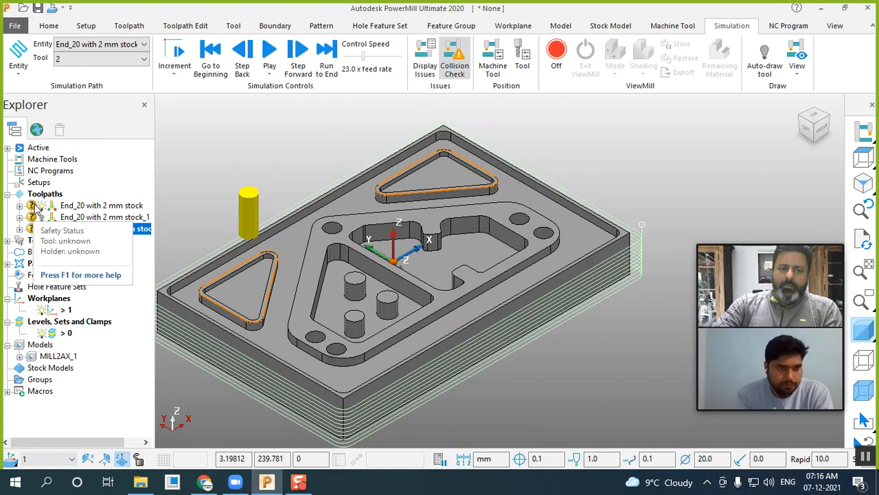
{"action": "left_click", "coordinate": [35, 207]}
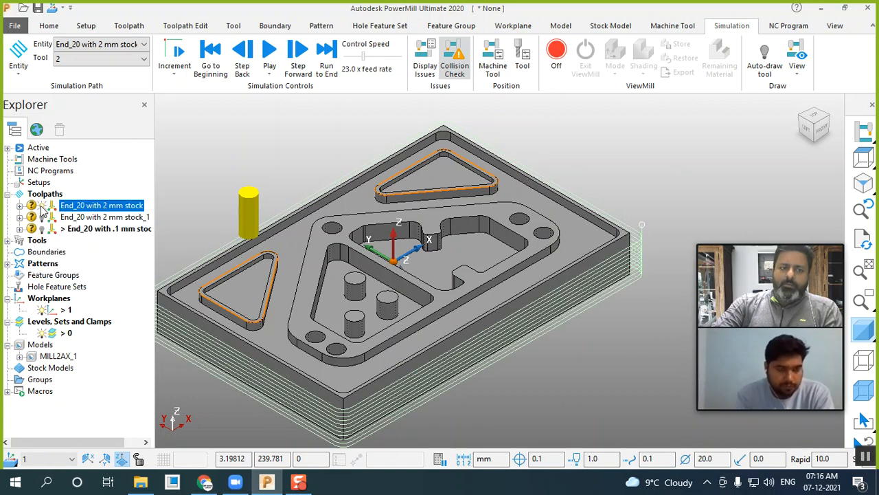
{"action": "left_click", "coordinate": [42, 230]}
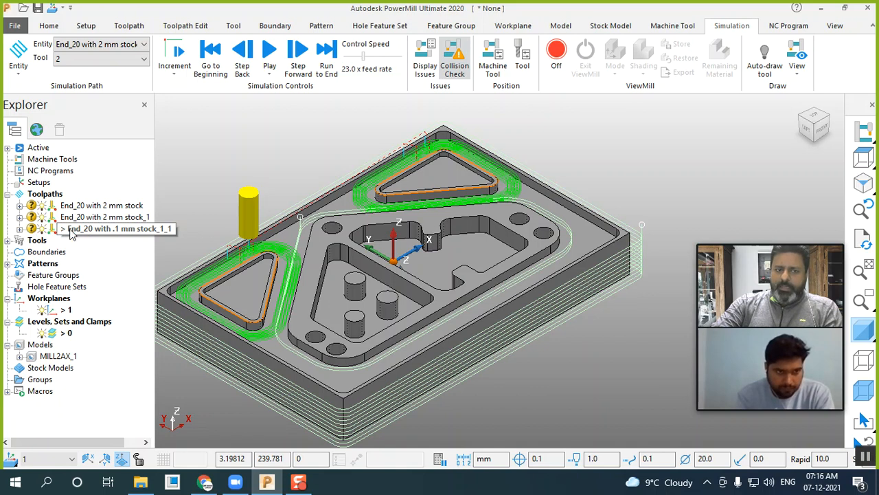
Step: Set the automatic verification thickness of the End_20 with .1 mm stock_1_1 toolpath to 0 and recalculate it
{"action": "right_click", "coordinate": [73, 234]}
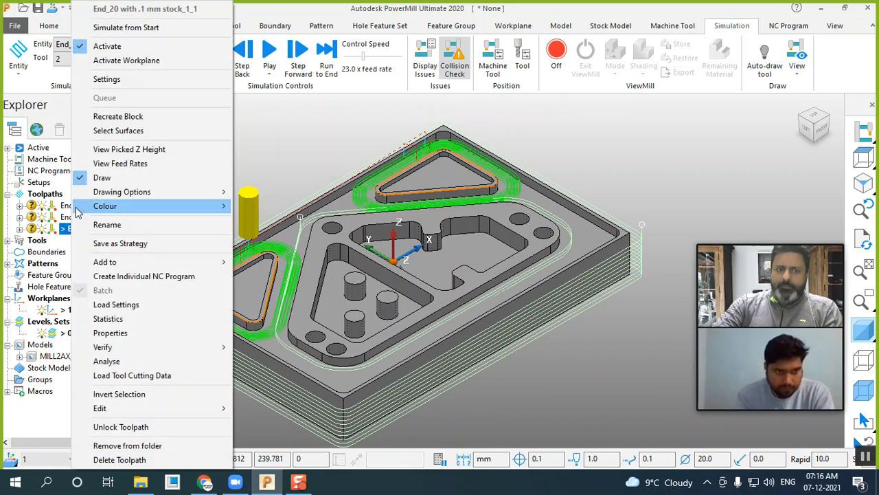
{"action": "left_click", "coordinate": [127, 80]}
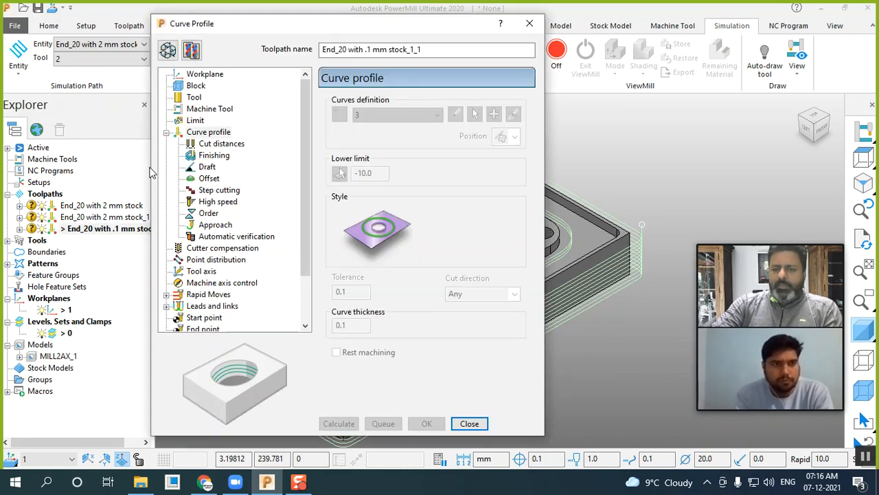
{"action": "left_click", "coordinate": [167, 49]}
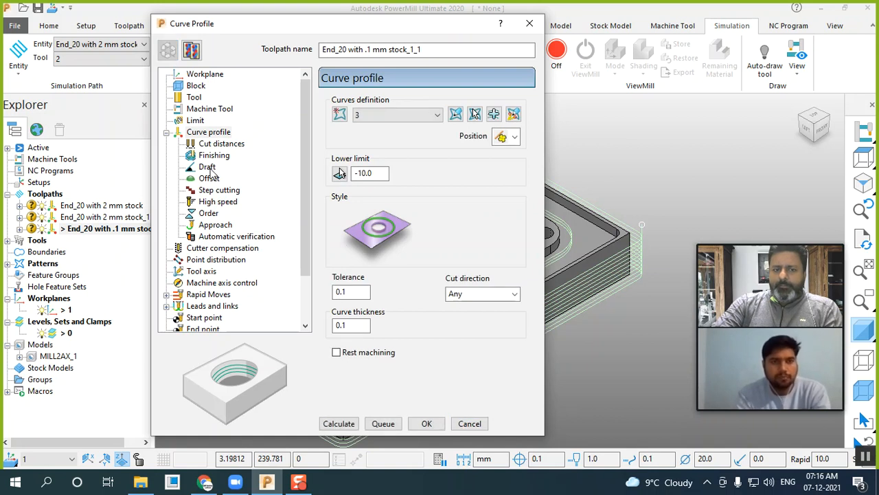
{"action": "left_click", "coordinate": [227, 237]}
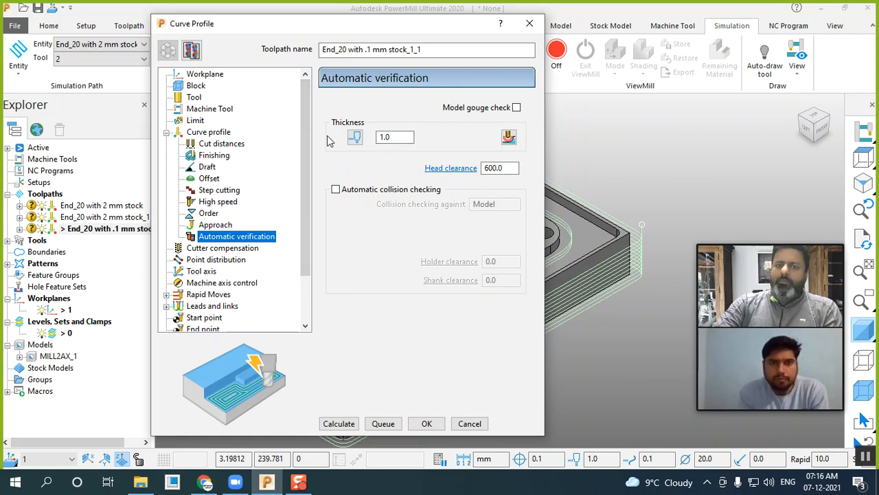
{"action": "left_click", "coordinate": [378, 136]}
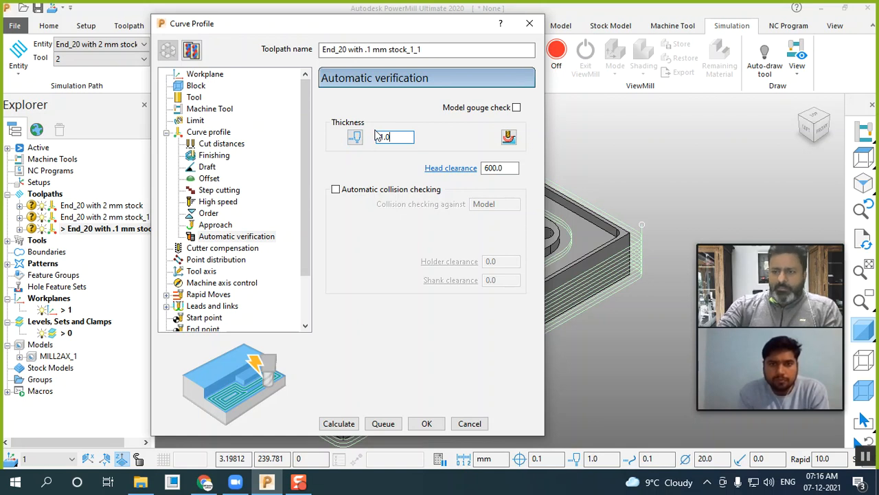
{"action": "left_click_drag", "start_coordinate": [388, 136], "coordinate": [373, 138]}
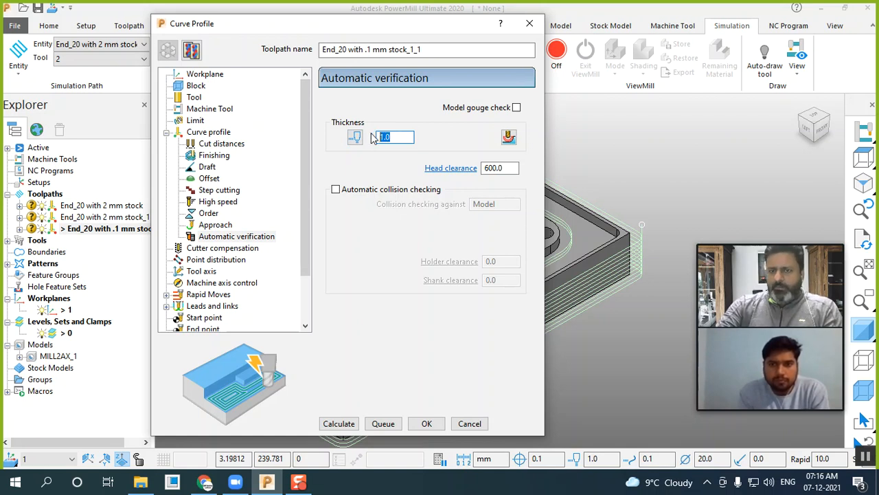
{"action": "type", "text": "0"}
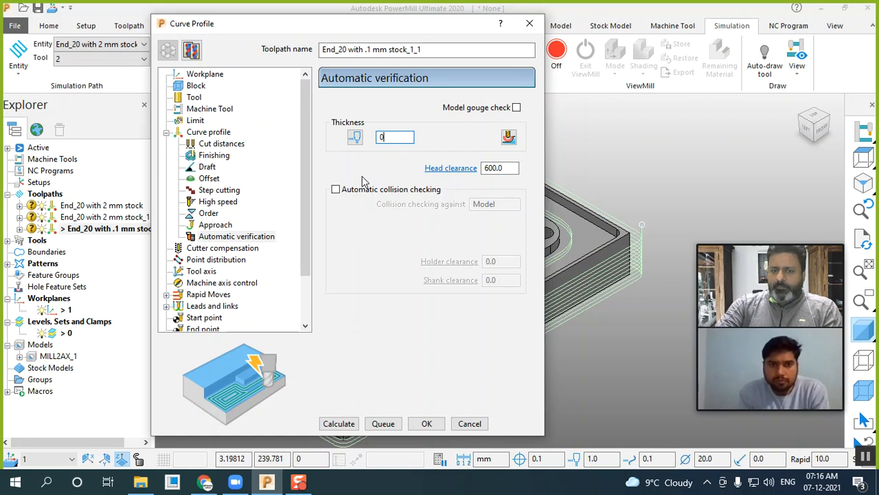
{"action": "left_click", "coordinate": [340, 424]}
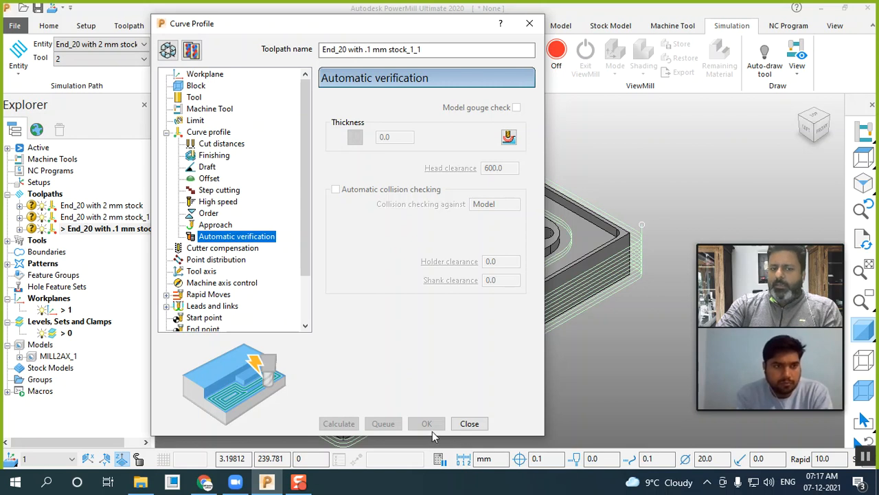
{"action": "left_click", "coordinate": [455, 426]}
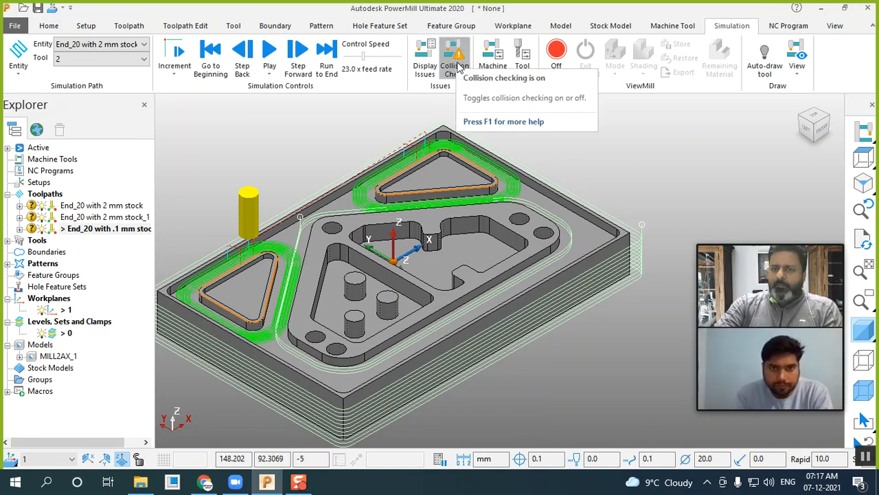
Step: Turn off collision checking for the simulation and return the tool to the beginning of the toolpath
{"action": "left_click", "coordinate": [456, 67]}
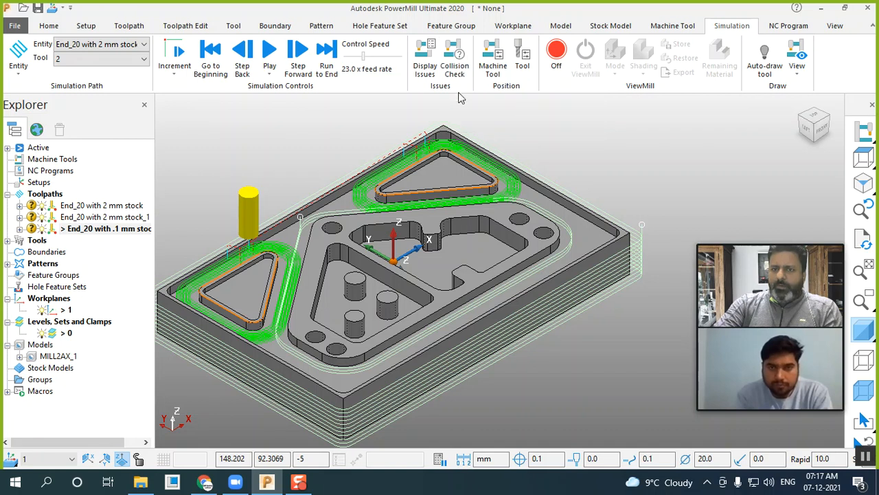
{"action": "left_click", "coordinate": [234, 69]}
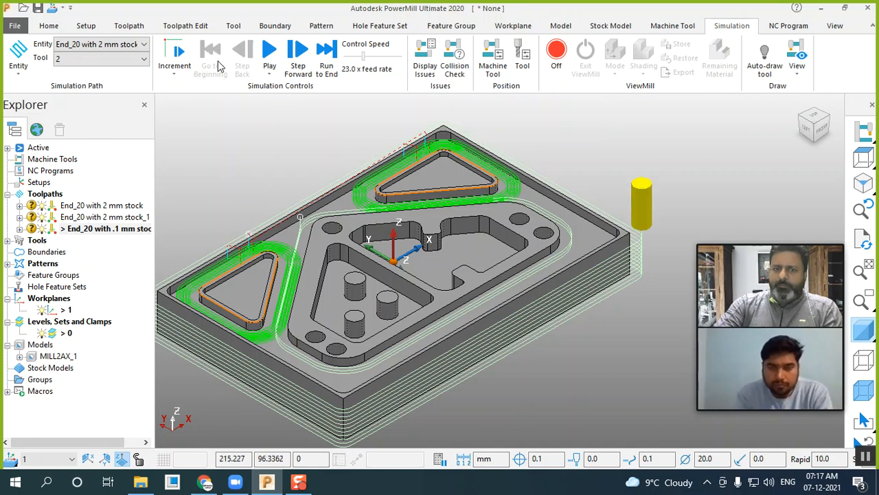
{"action": "scroll", "coordinate": [486, 156], "scroll_direction": "down", "scroll_amount": 2}
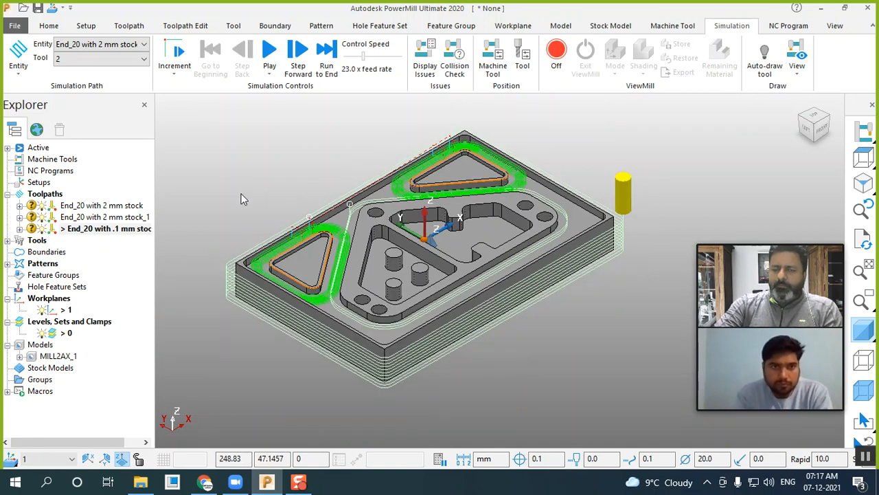
{"action": "scroll", "coordinate": [251, 223], "scroll_direction": "up", "scroll_amount": 2}
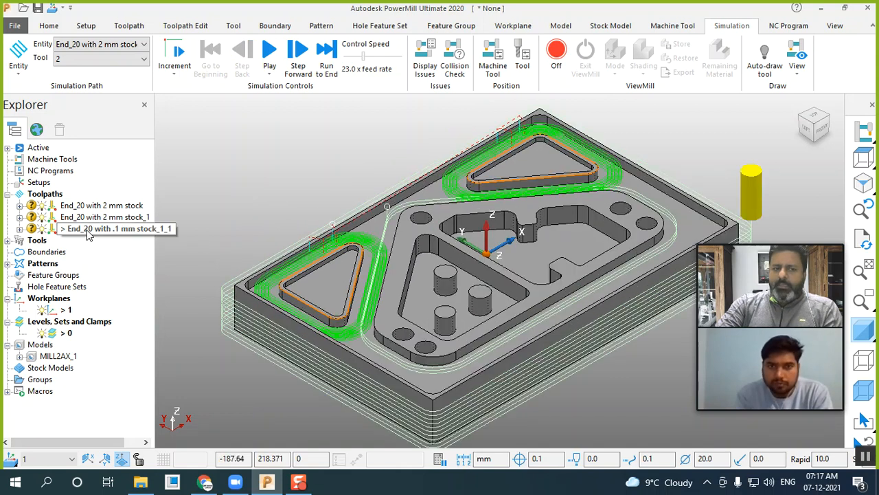
Step: Enable automatic collision checking and the model gouge check for the End_20 with .1 mm stock_1_1 toolpath, and recalculate it
{"action": "right_click", "coordinate": [87, 232]}
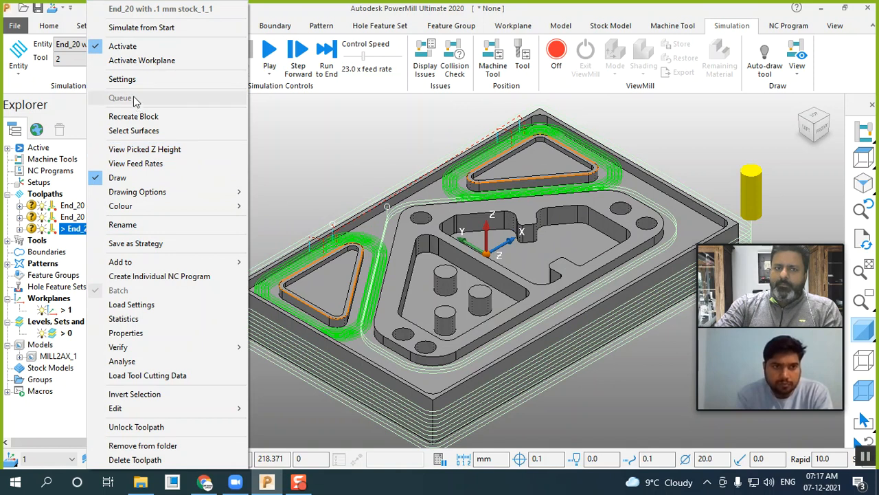
{"action": "left_click", "coordinate": [123, 79]}
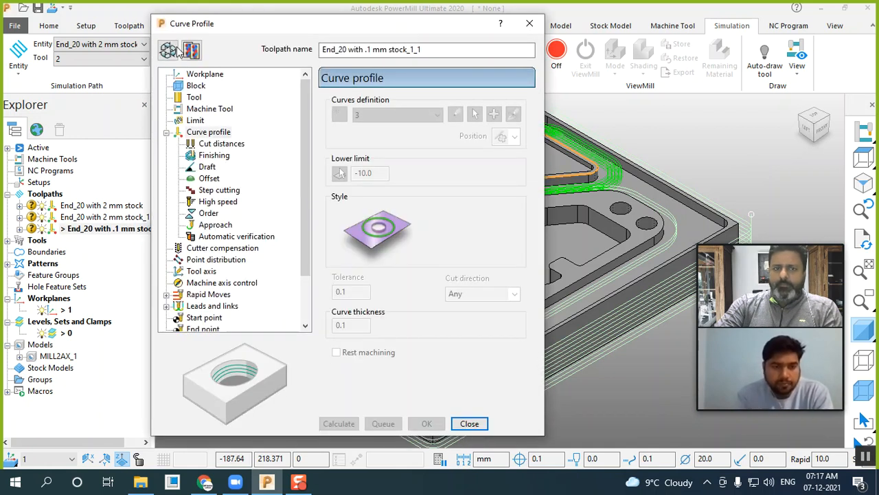
{"action": "left_click", "coordinate": [176, 52]}
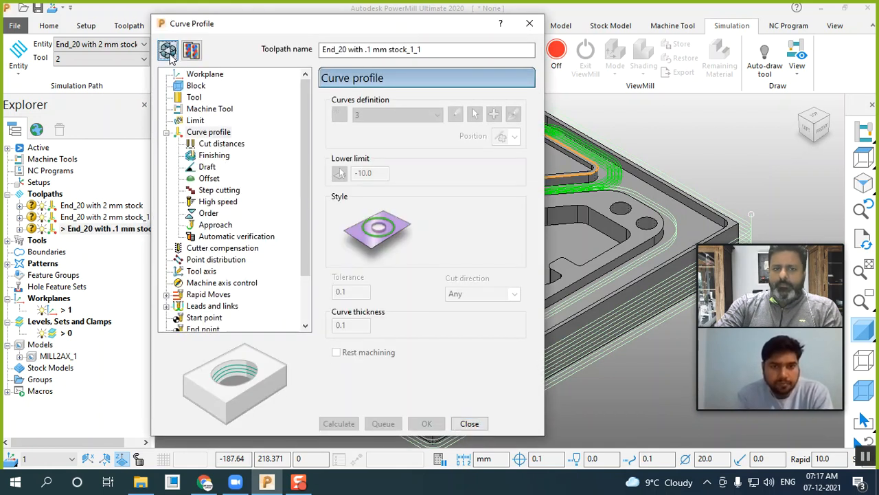
{"action": "left_click", "coordinate": [229, 236]}
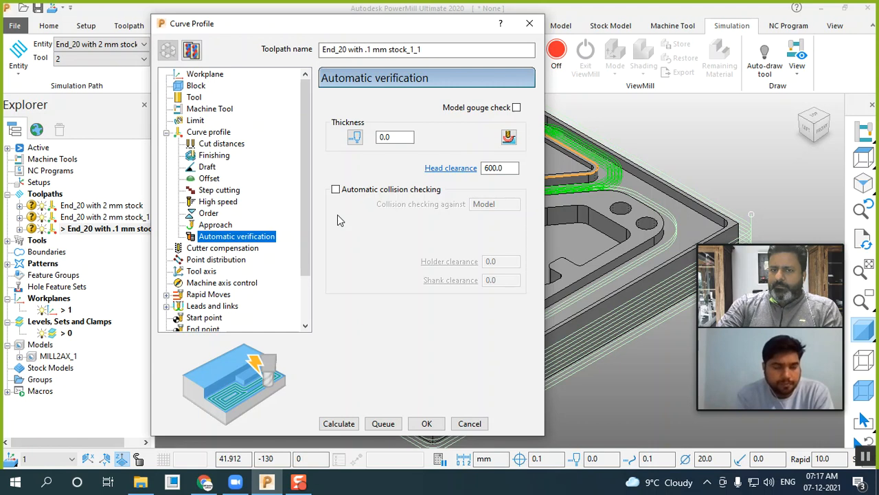
{"action": "left_click", "coordinate": [335, 190]}
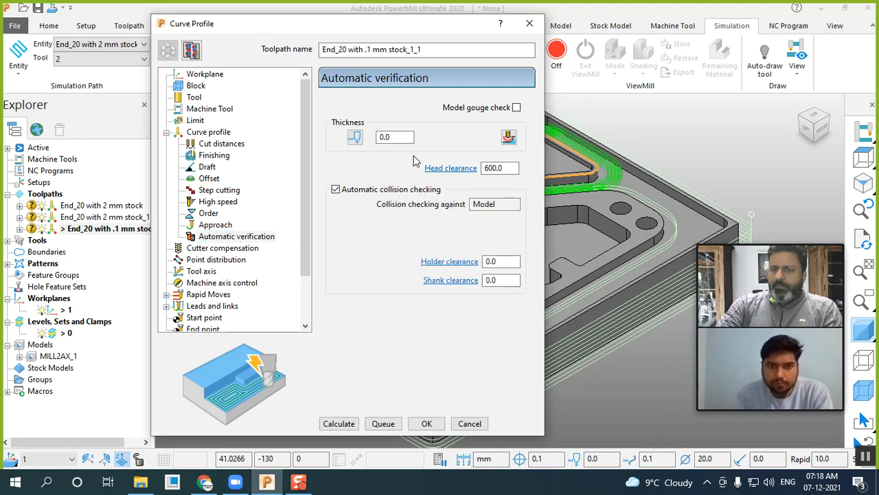
{"action": "left_click", "coordinate": [517, 108]}
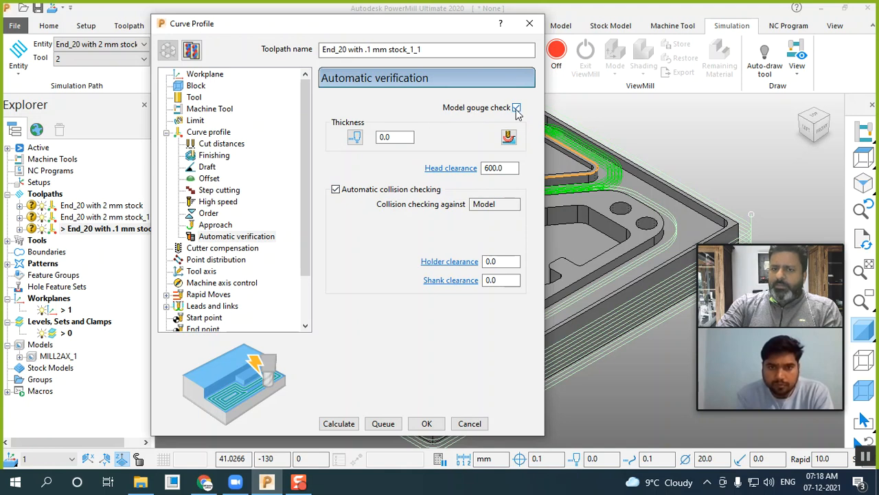
{"action": "left_click", "coordinate": [327, 424]}
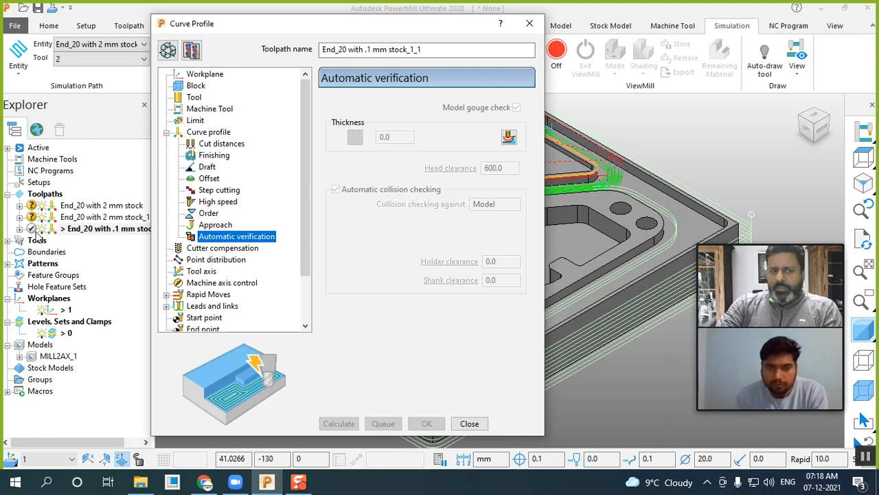
{"action": "mouse_move", "coordinate": [33, 232]}
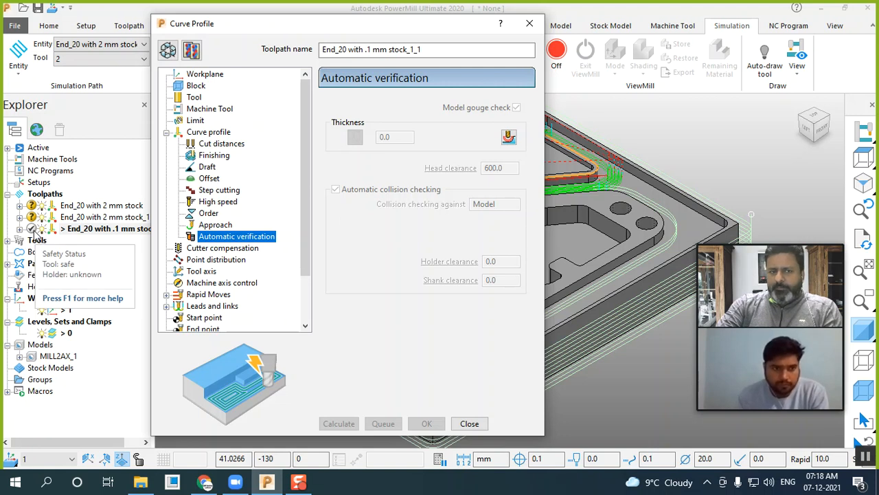
{"action": "left_click", "coordinate": [470, 424]}
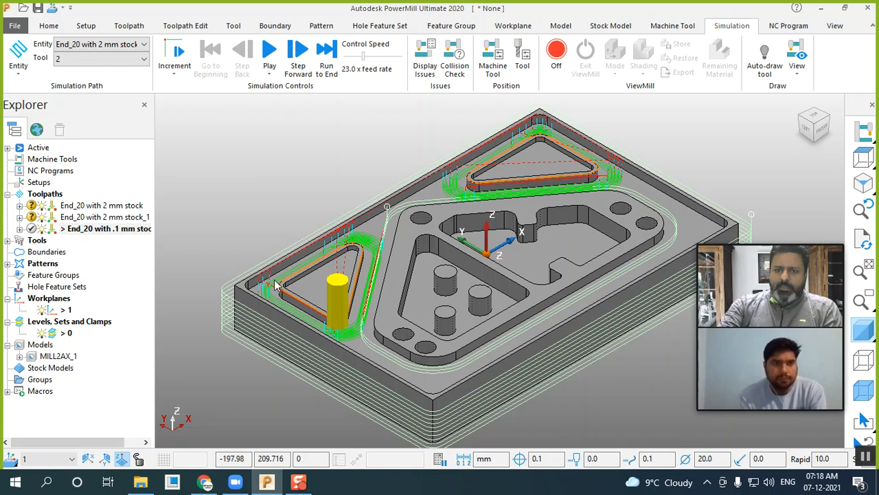
Step: Hide the End_20 with 2 mm stock and 2 mm stock_1 toolpaths and inspect the triangles' toolpath from the top and isometrically
{"action": "scroll", "coordinate": [275, 285], "scroll_direction": "up", "scroll_amount": 2}
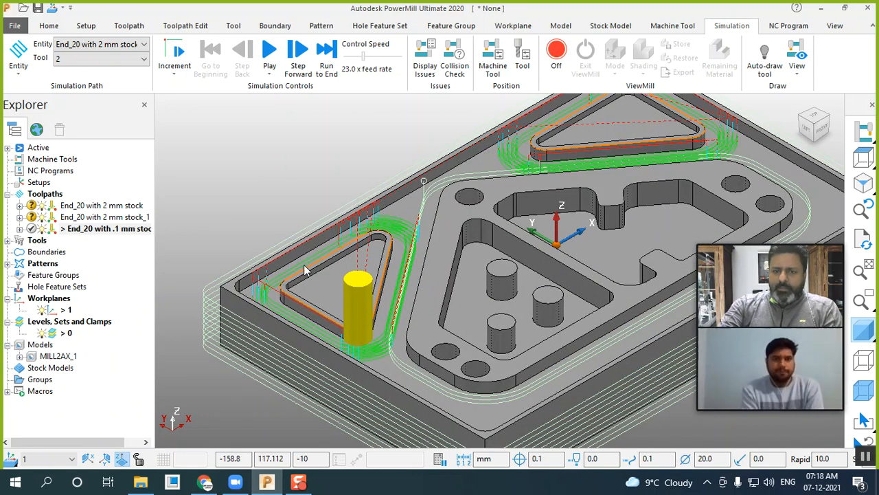
{"action": "scroll", "coordinate": [306, 268], "scroll_direction": "up", "scroll_amount": 2}
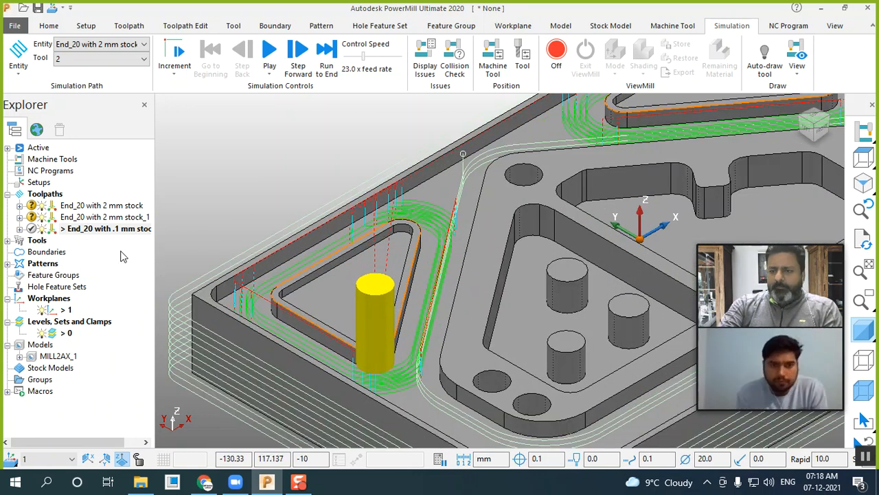
{"action": "left_click", "coordinate": [42, 207]}
{"action": "left_click", "coordinate": [43, 217]}
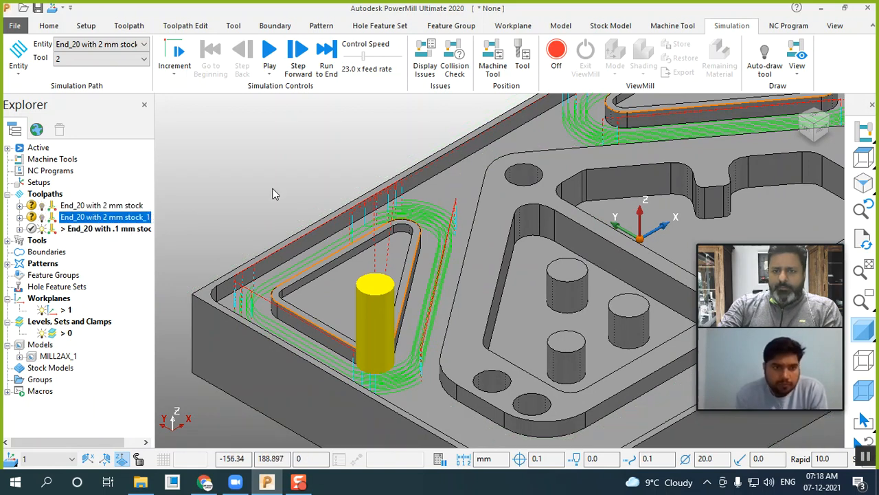
{"action": "left_click", "coordinate": [864, 159]}
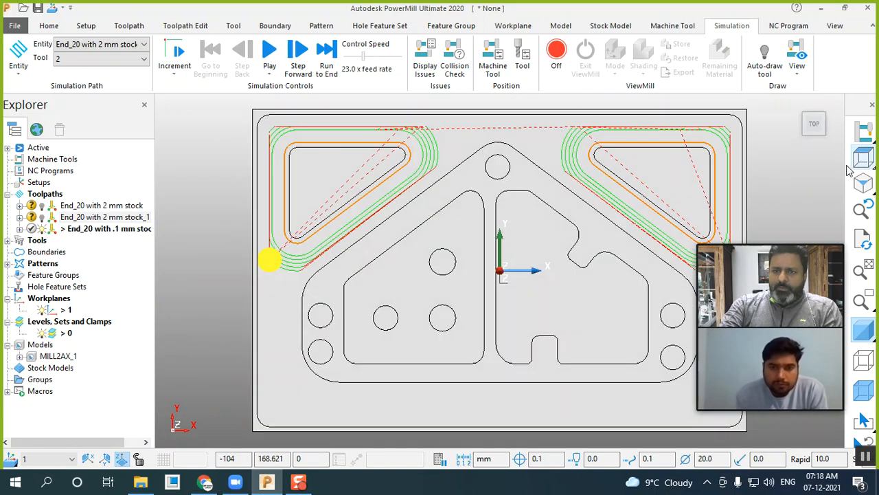
{"action": "scroll", "coordinate": [265, 105], "scroll_direction": "up", "scroll_amount": 1}
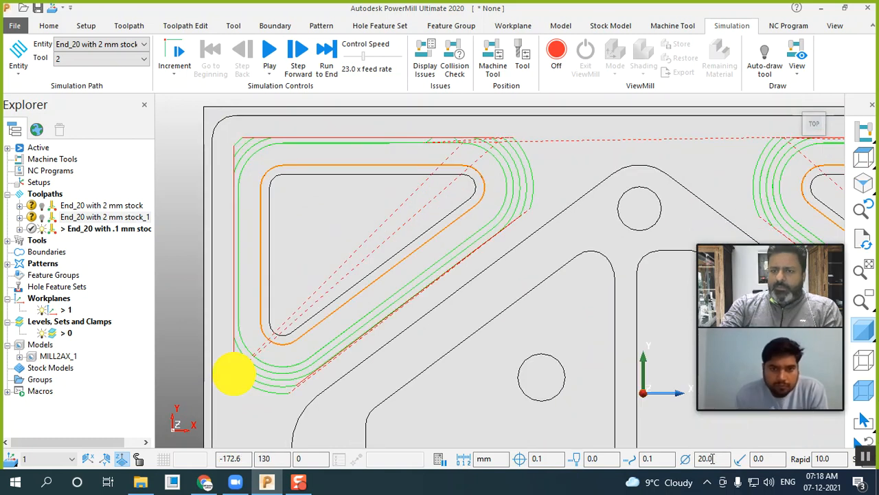
{"action": "scroll", "coordinate": [533, 404], "scroll_direction": "down", "scroll_amount": 1}
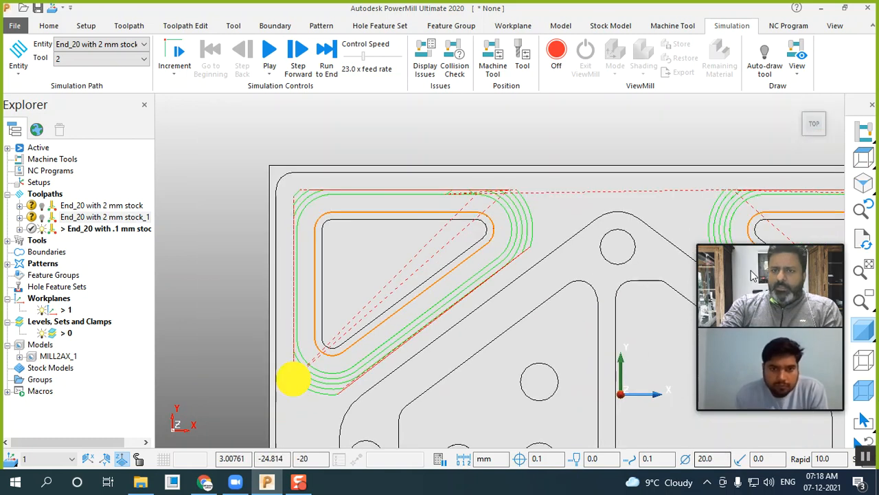
{"action": "left_click", "coordinate": [864, 182]}
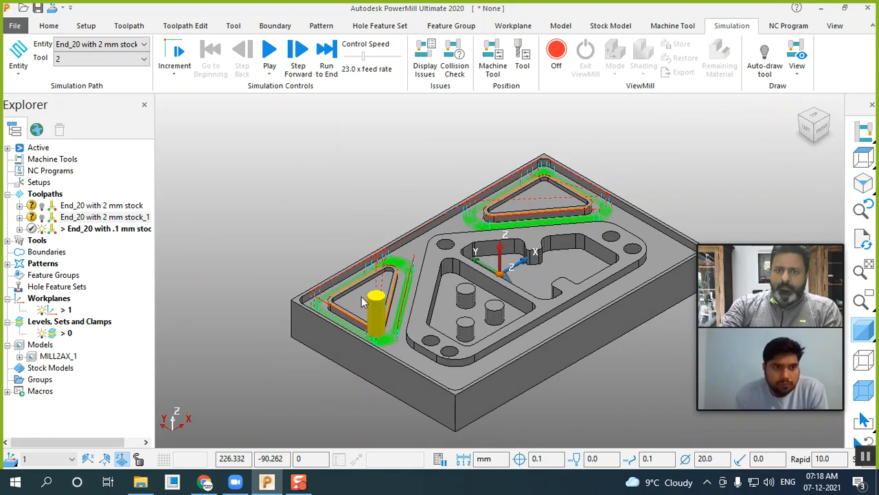
{"action": "scroll", "coordinate": [319, 306], "scroll_direction": "up", "scroll_amount": 2}
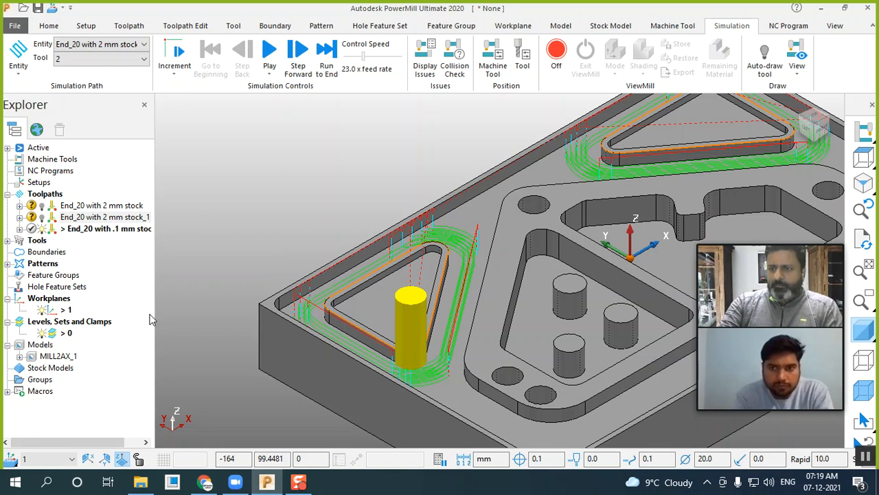
Step: Review the automatic verification settings of the End_20 with .1 mm stock_1_1 toolpath
{"action": "right_click", "coordinate": [118, 233]}
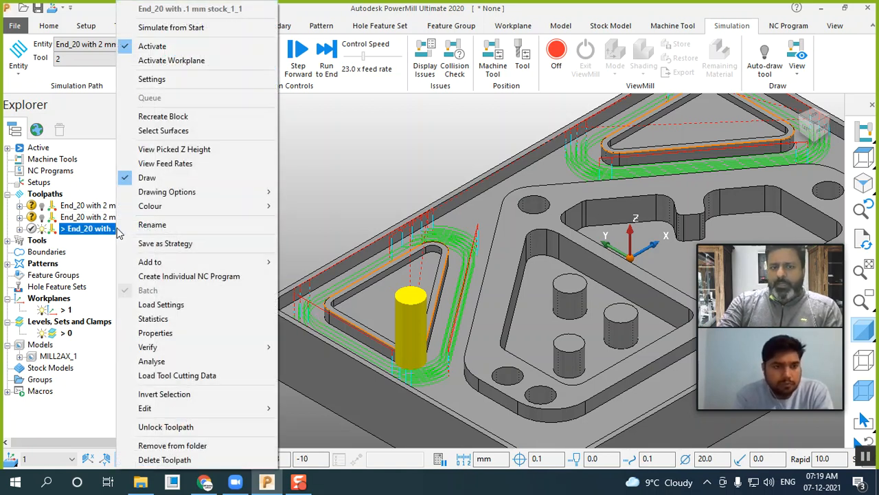
{"action": "left_click", "coordinate": [149, 86]}
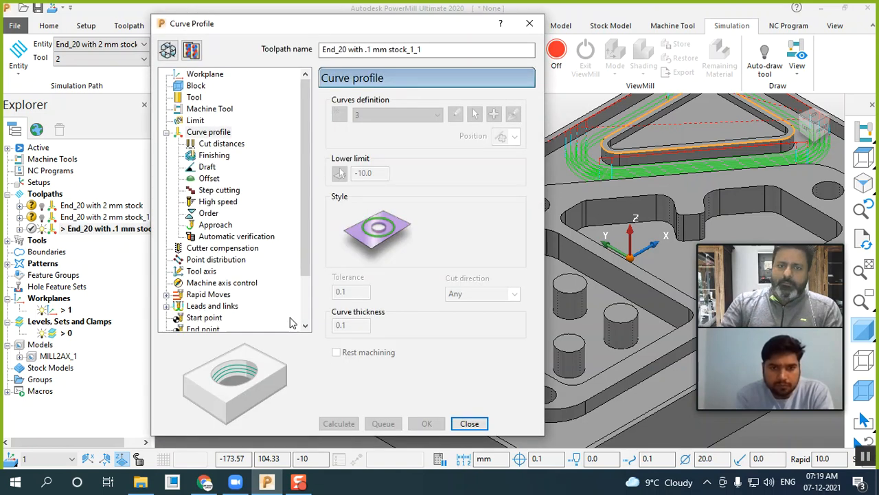
{"action": "left_click", "coordinate": [167, 51]}
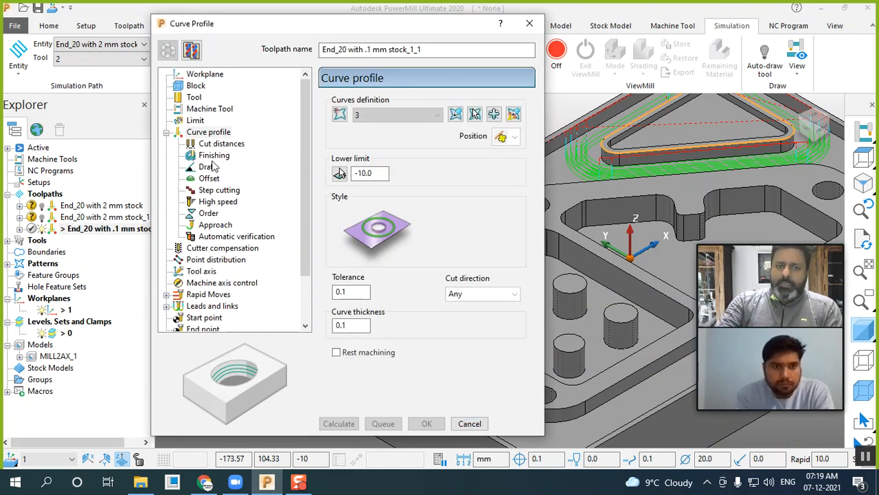
{"action": "left_click", "coordinate": [231, 237]}
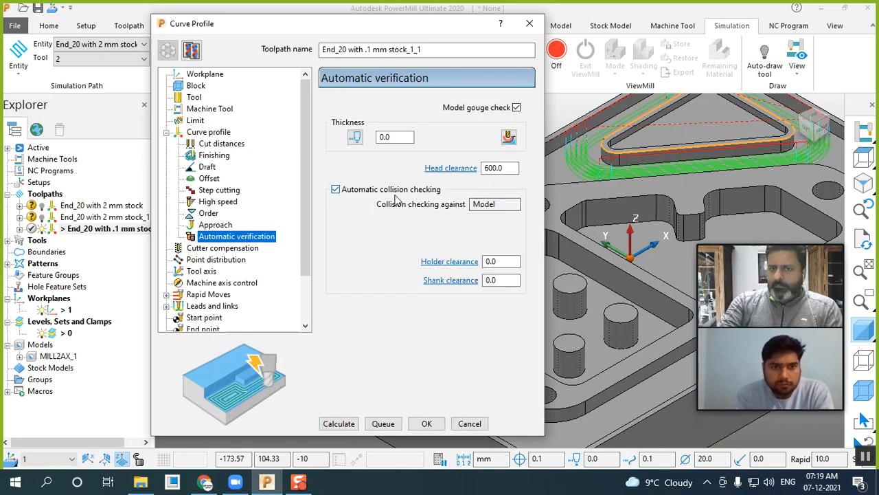
{"action": "mouse_move", "coordinate": [414, 209]}
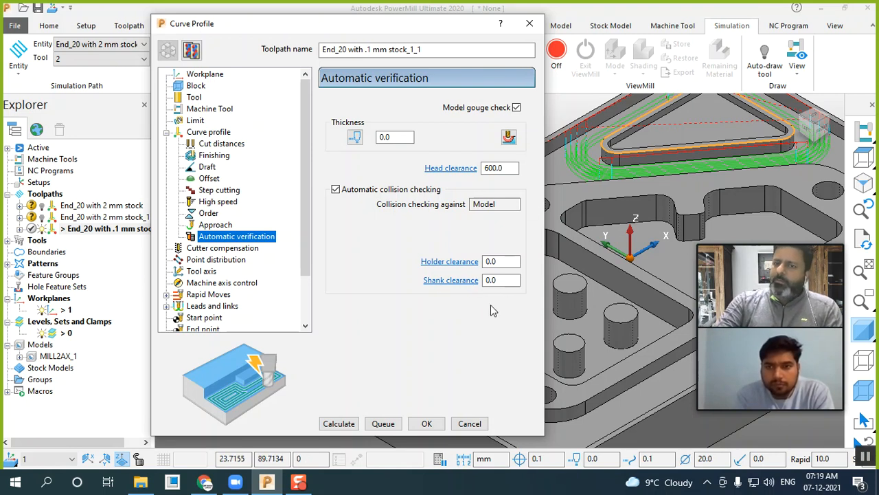
{"action": "left_click", "coordinate": [426, 426]}
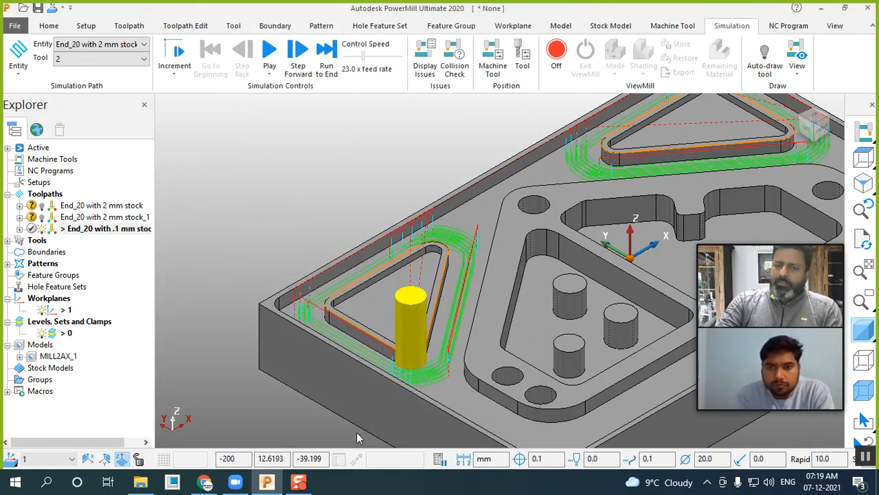
{"action": "scroll", "coordinate": [263, 364], "scroll_direction": "down", "scroll_amount": 3}
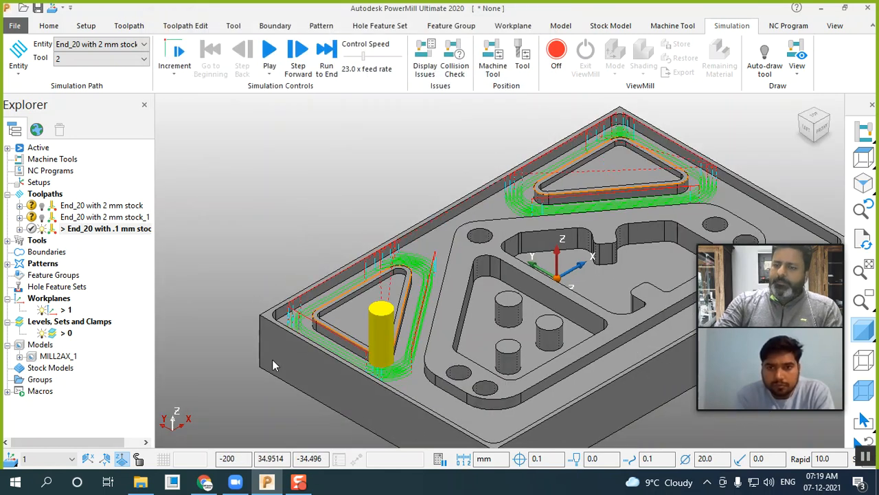
{"action": "scroll", "coordinate": [342, 404], "scroll_direction": "up", "scroll_amount": 1}
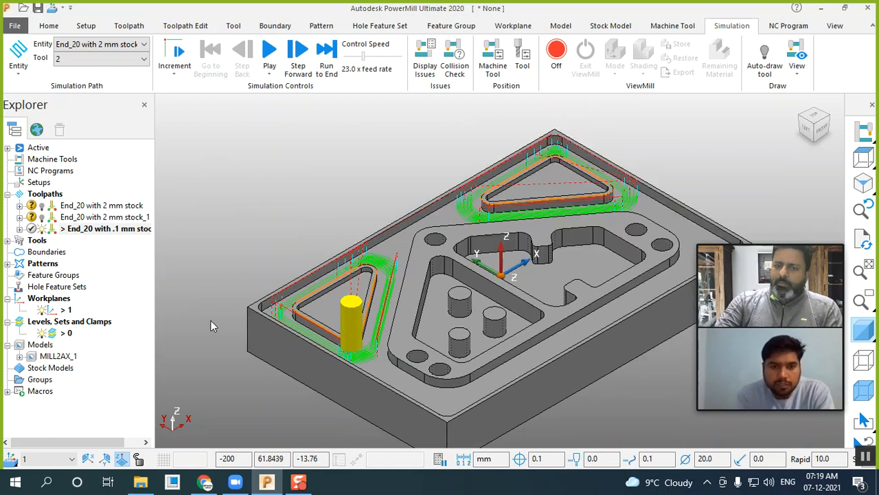
Step: Reopen the End_20 with .1 mm stock_1_1 toolpath for editing and set its end mill diameter to 16 mm
{"action": "right_click", "coordinate": [61, 232]}
{"action": "left_click", "coordinate": [105, 86]}
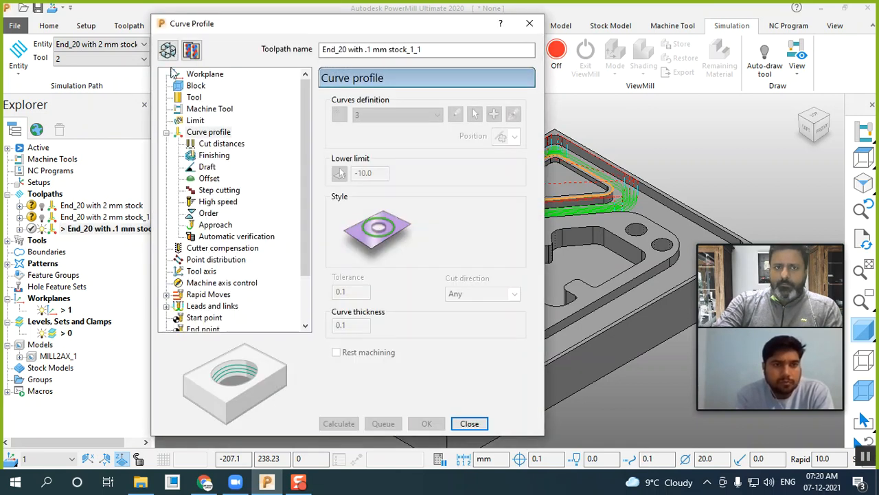
{"action": "left_click", "coordinate": [168, 50]}
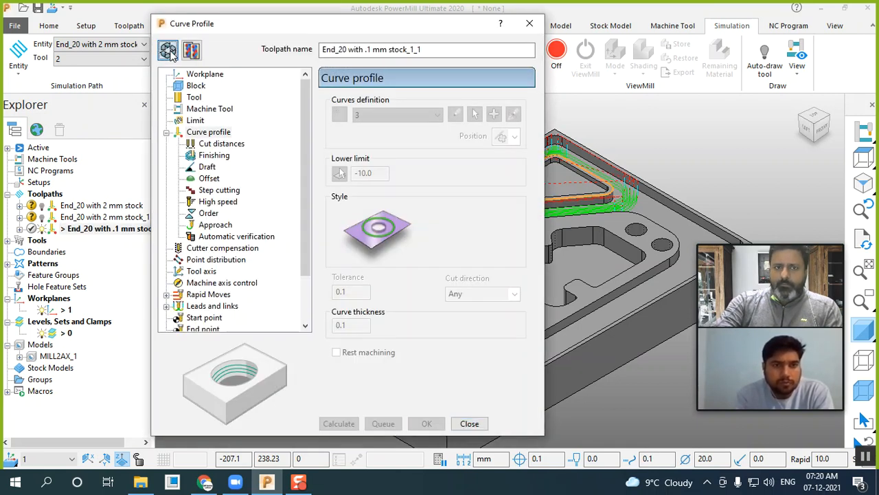
{"action": "left_click", "coordinate": [197, 99]}
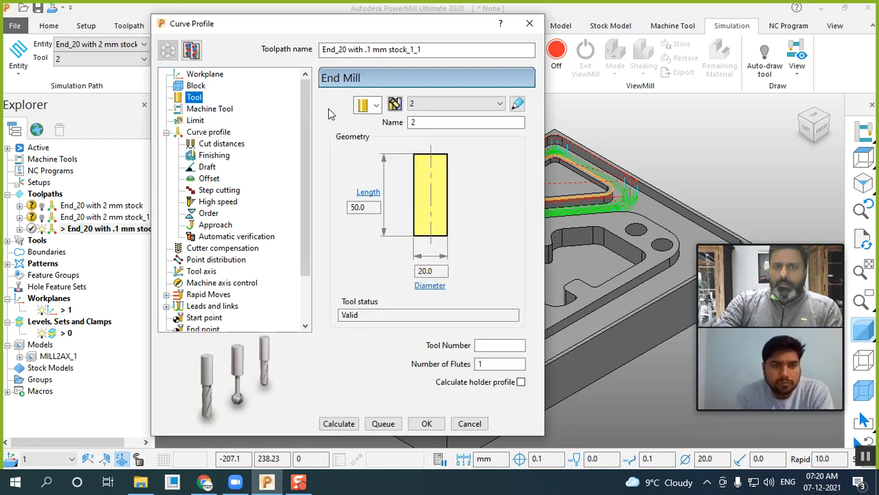
{"action": "left_click", "coordinate": [377, 106]}
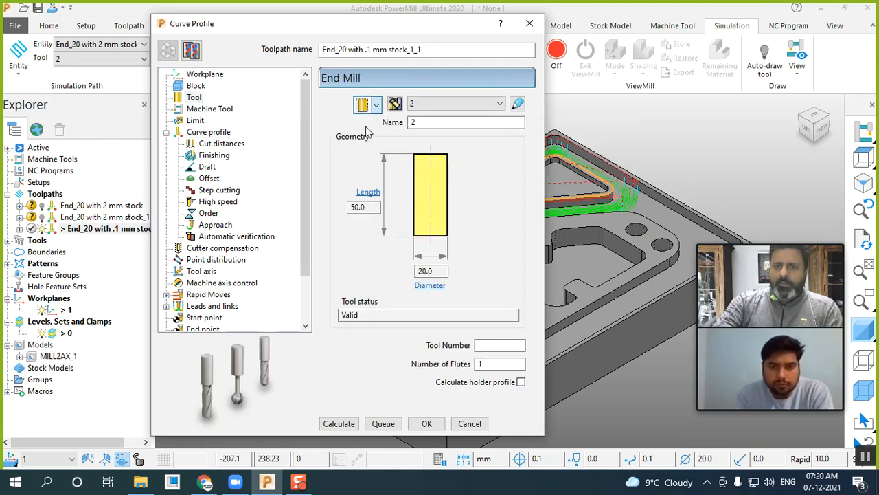
{"action": "double_click", "coordinate": [434, 270]}
{"action": "type", "text": "16"}
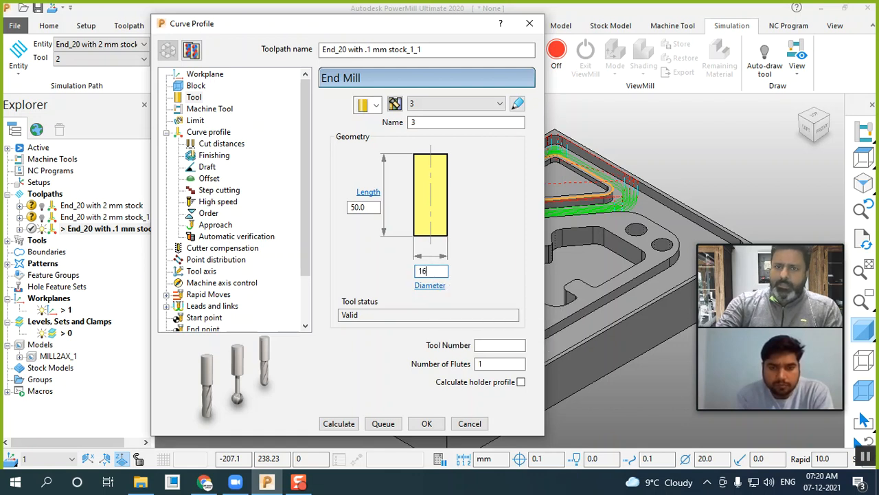
{"action": "key", "text": "Return"}
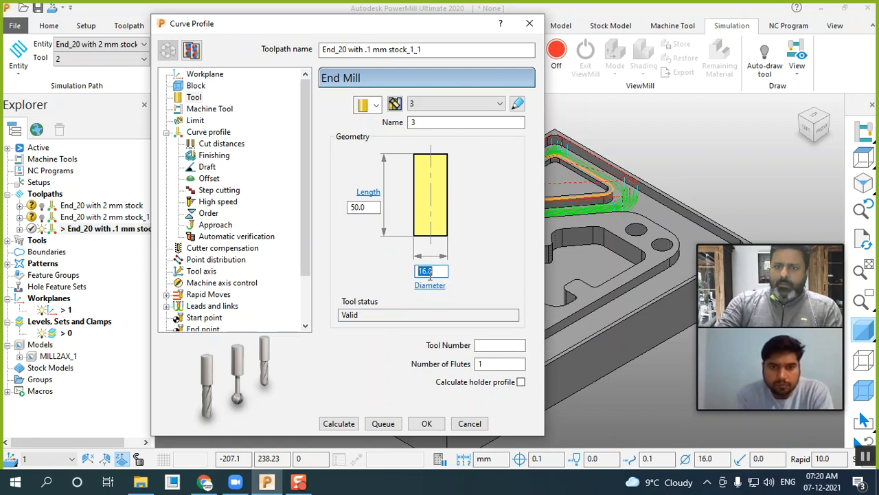
Step: Add a 50 mm long shank component and a 50 mm long holder component to the 16 mm end mill
{"action": "left_click", "coordinate": [517, 107]}
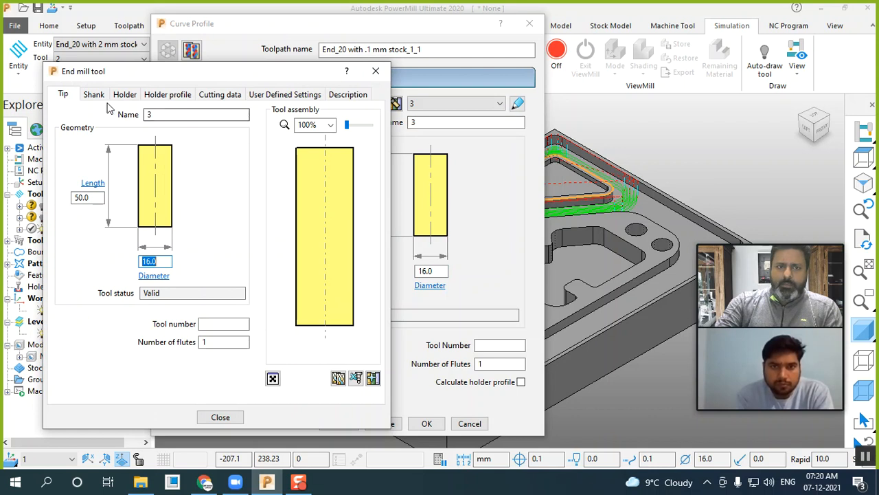
{"action": "left_click", "coordinate": [94, 95]}
{"action": "left_click", "coordinate": [151, 151]}
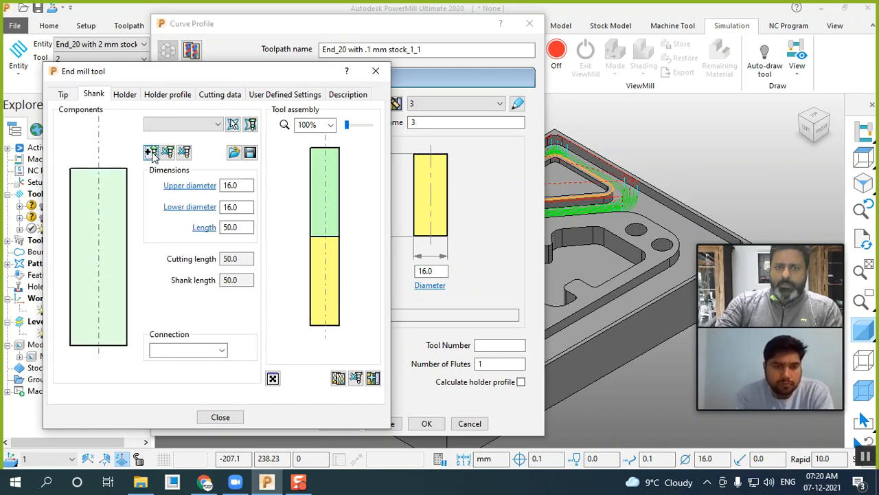
{"action": "left_click", "coordinate": [124, 94]}
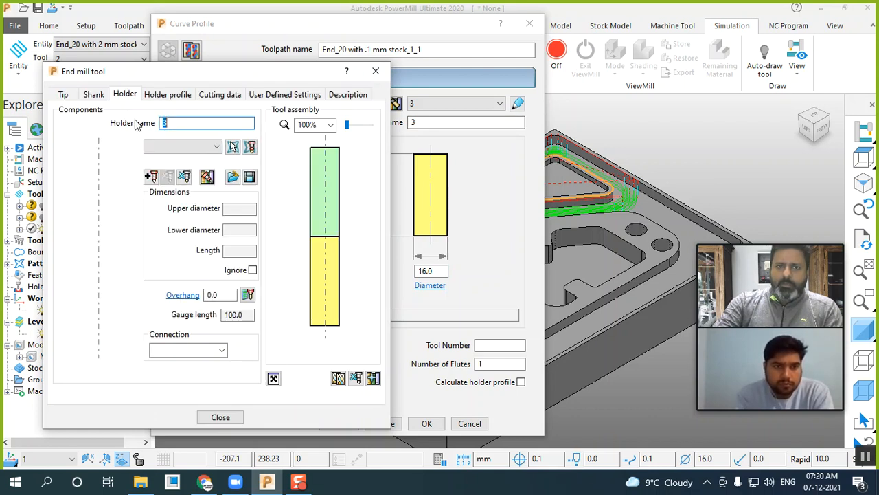
{"action": "left_click", "coordinate": [152, 177]}
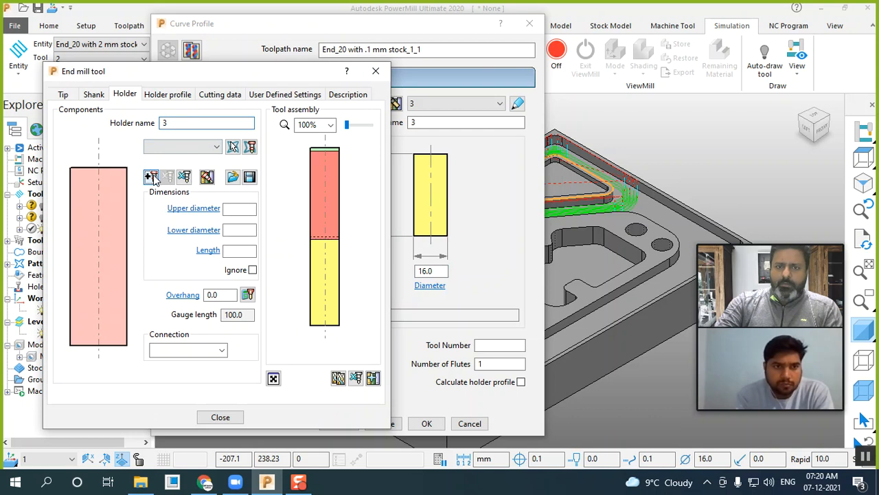
Step: Set the holder overhang of the 16 mm end mill to 80 mm
{"action": "double_click", "coordinate": [223, 294]}
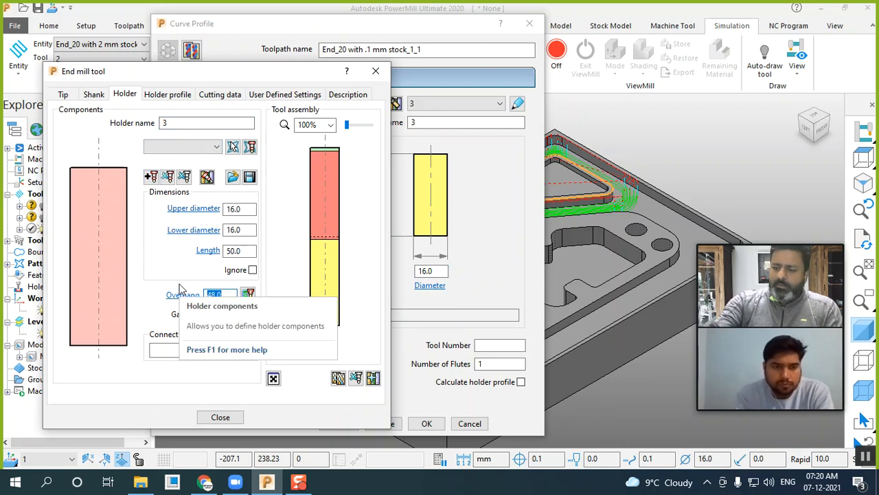
{"action": "type", "text": "65"}
{"action": "key", "text": "Return"}
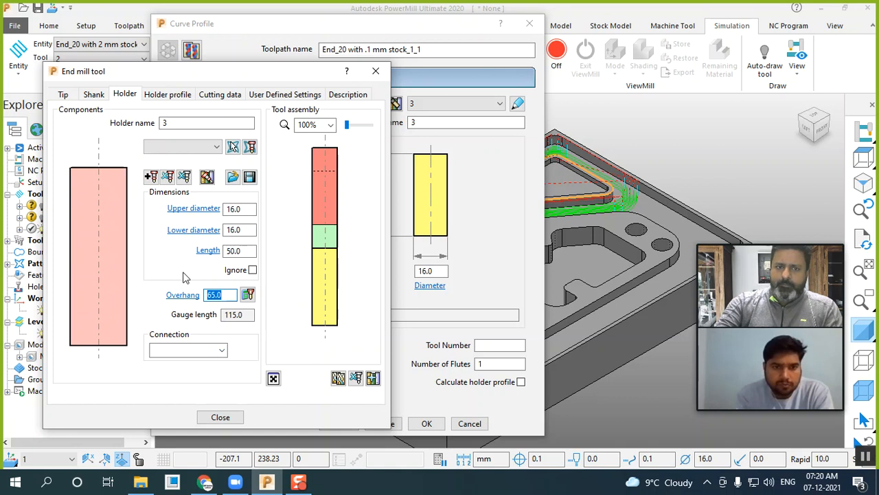
{"action": "type", "text": "80"}
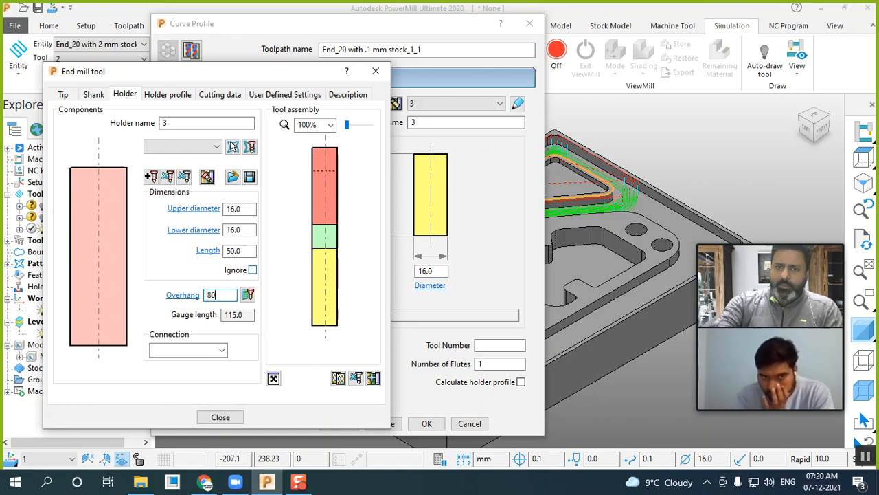
{"action": "key", "text": "Return"}
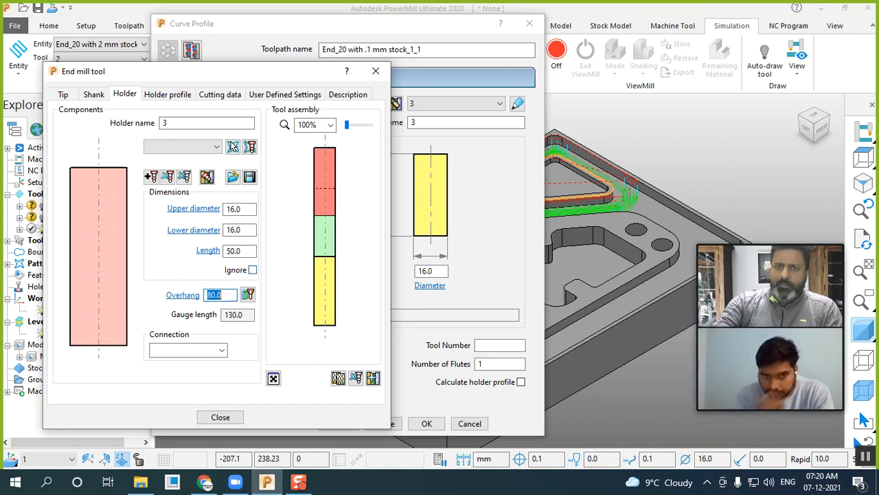
Step: Taper the tool holder with a lower diameter of 20 mm and an upper diameter of 30 mm
{"action": "left_click", "coordinate": [241, 213]}
{"action": "left_click", "coordinate": [245, 230]}
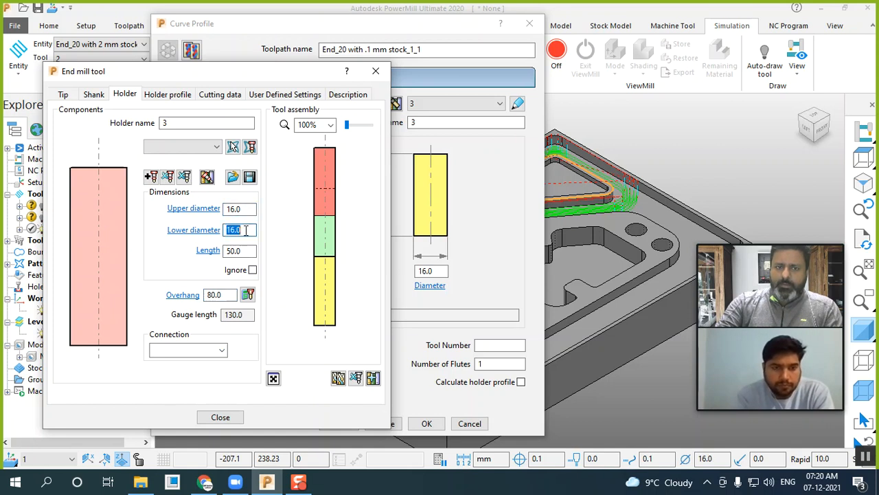
{"action": "type", "text": "20"}
{"action": "key", "text": "Return"}
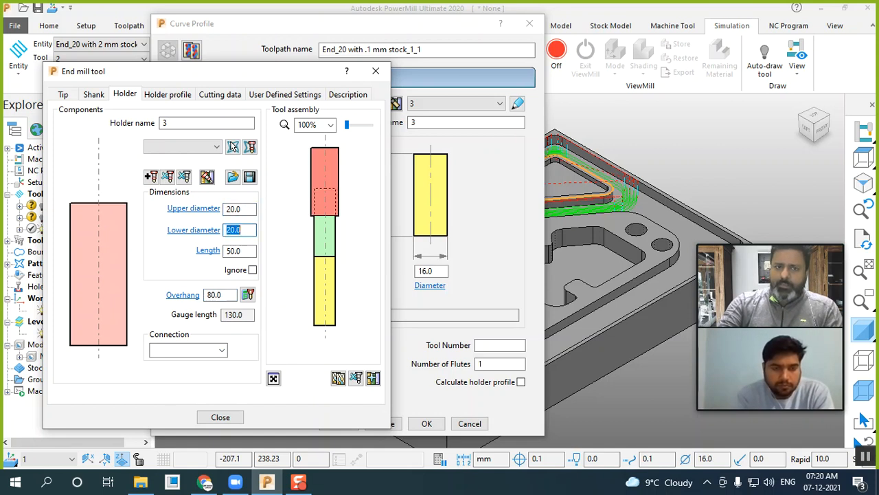
{"action": "left_click", "coordinate": [245, 211]}
{"action": "type", "text": "30"}
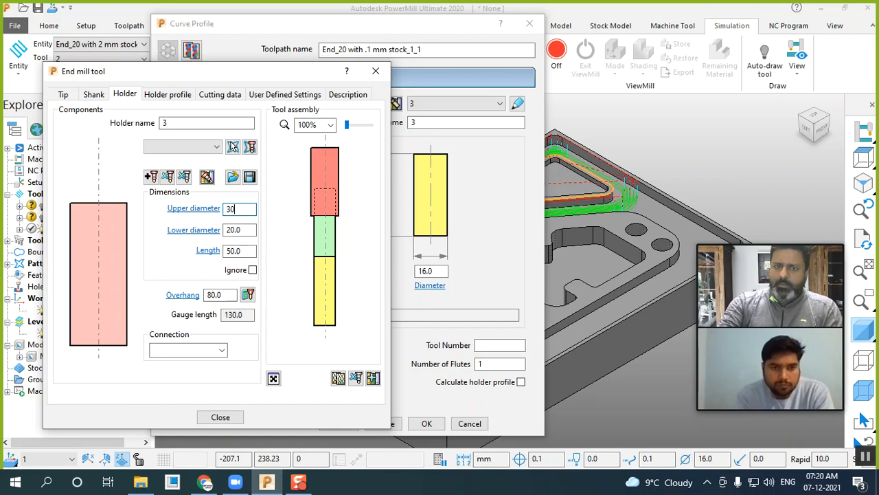
{"action": "key", "text": "Return"}
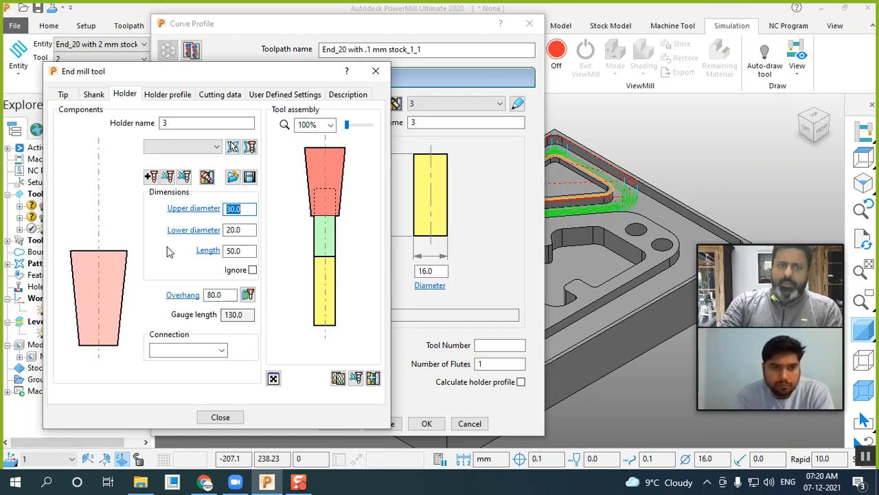
{"action": "left_click", "coordinate": [221, 418]}
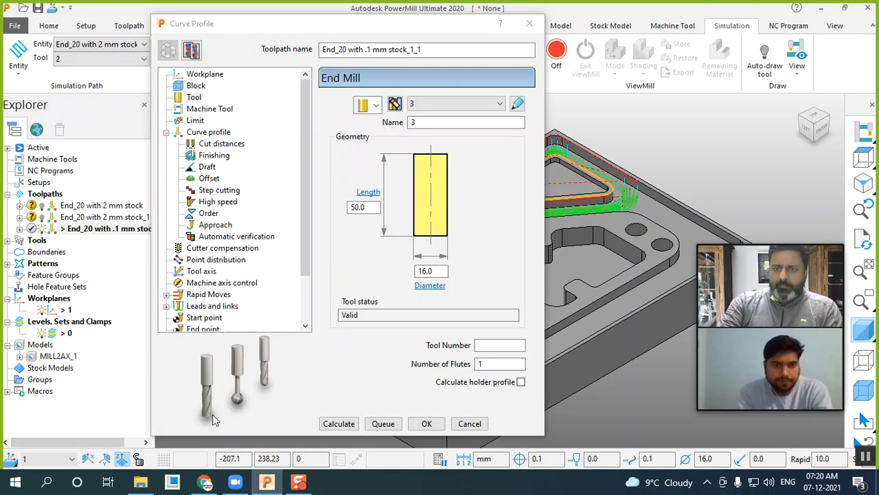
Step: Recalculate the End_20 with .1 mm stock_1_1 toolpath with the 16 mm end mill and review its automatic verification settings
{"action": "left_click", "coordinate": [324, 424]}
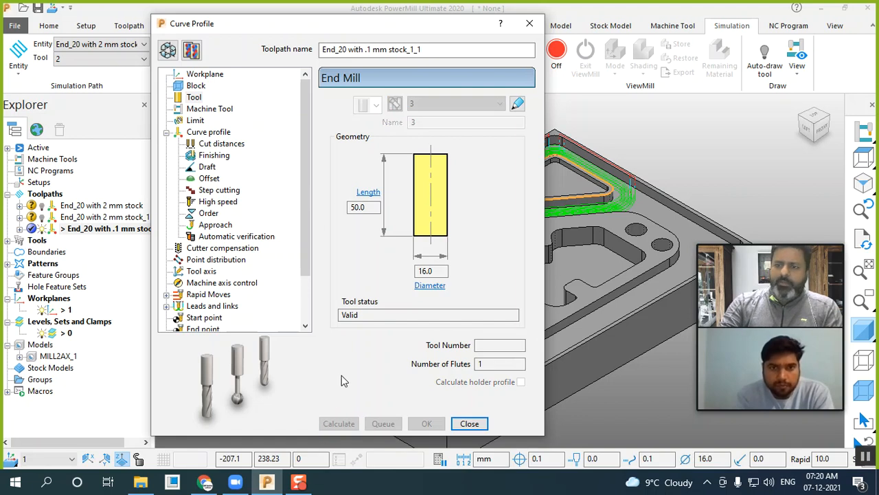
{"action": "left_click", "coordinate": [241, 237]}
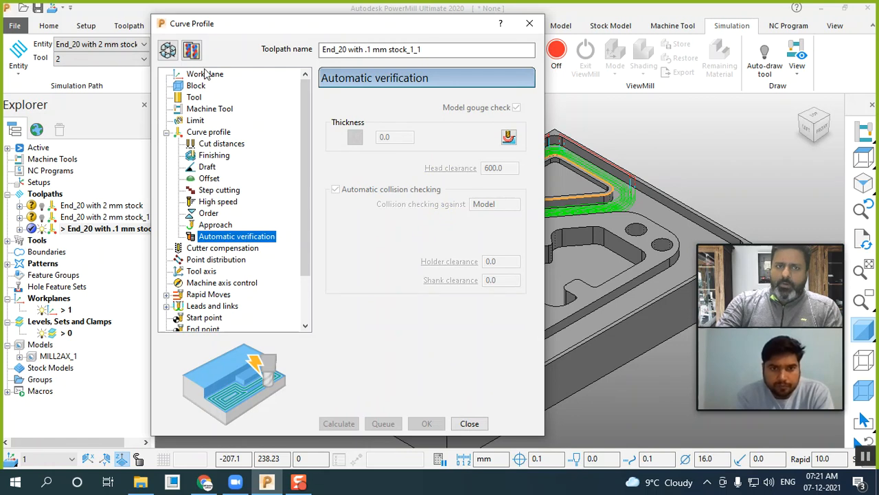
{"action": "left_click", "coordinate": [166, 52]}
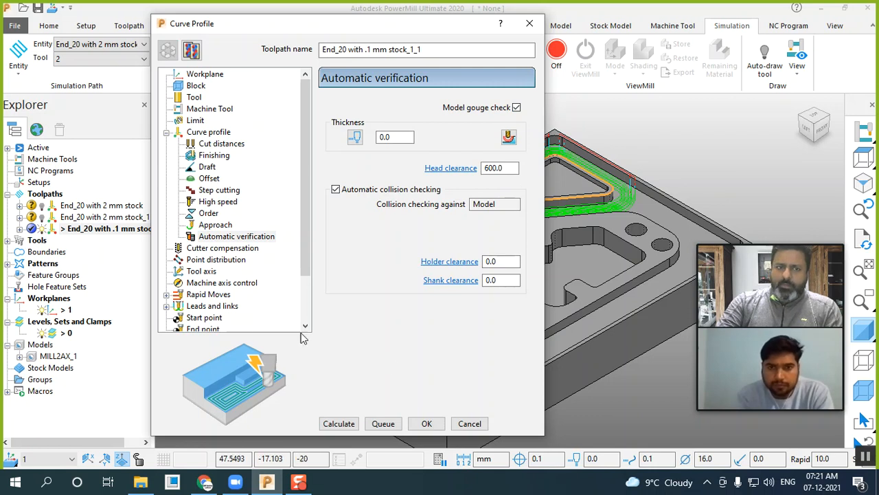
{"action": "left_click", "coordinate": [427, 424]}
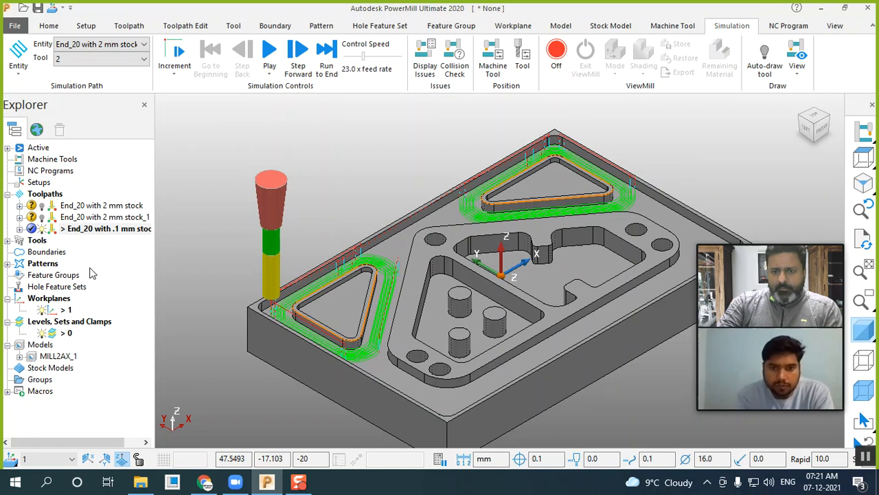
Step: Show the End_20 with 2 mm stock_1 and End_20 with 2 mm stock toolpaths on the model again
{"action": "mouse_move", "coordinate": [30, 231]}
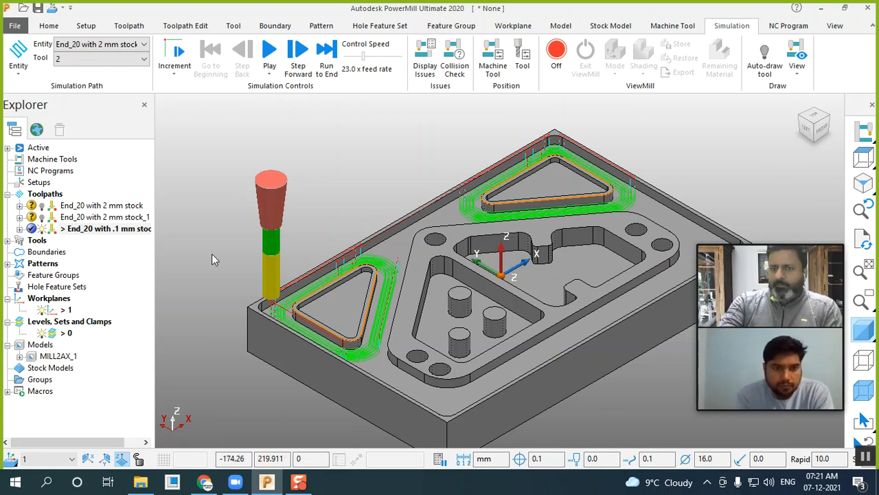
{"action": "scroll", "coordinate": [203, 251], "scroll_direction": "down", "scroll_amount": 2}
{"action": "scroll", "coordinate": [345, 284], "scroll_direction": "up", "scroll_amount": 1}
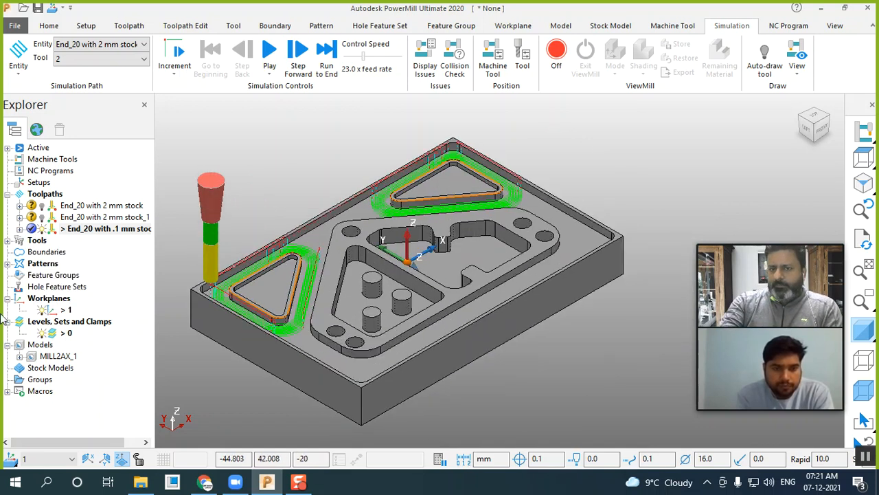
{"action": "left_click", "coordinate": [47, 218]}
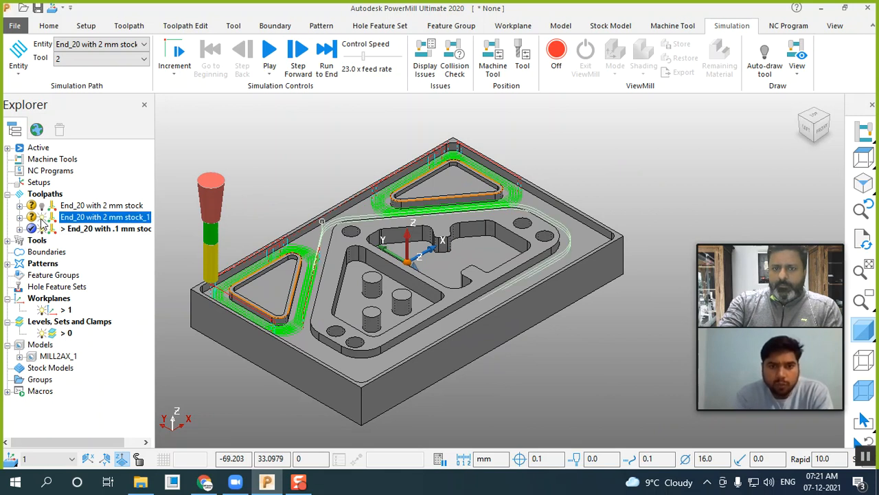
{"action": "left_click", "coordinate": [43, 206]}
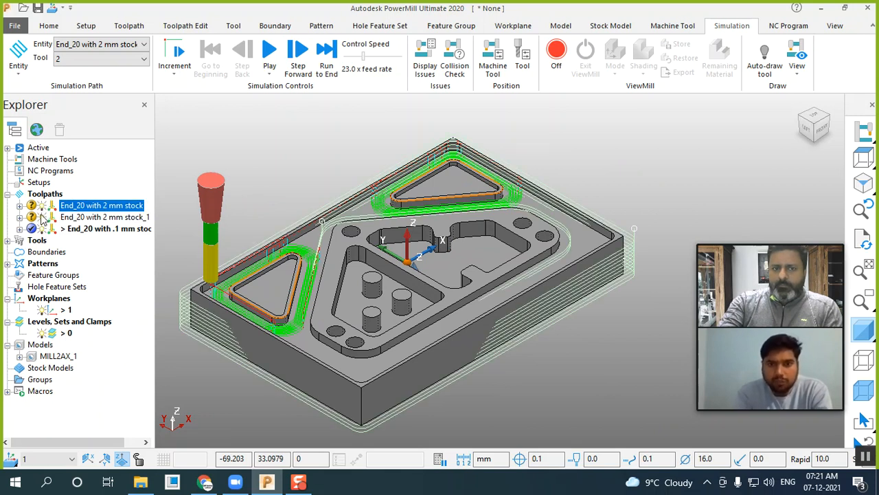
Step: Set the curve thickness of the End_20 with .1 mm stock_1_1 toolpath to 2 mm and recalculate it
{"action": "scroll", "coordinate": [312, 290], "scroll_direction": "up", "scroll_amount": 3}
{"action": "scroll", "coordinate": [310, 286], "scroll_direction": "down", "scroll_amount": 2}
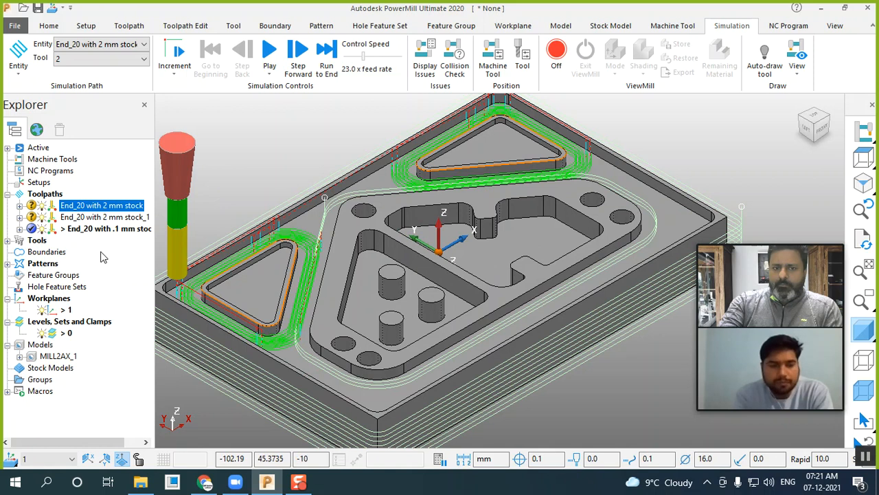
{"action": "right_click", "coordinate": [92, 229]}
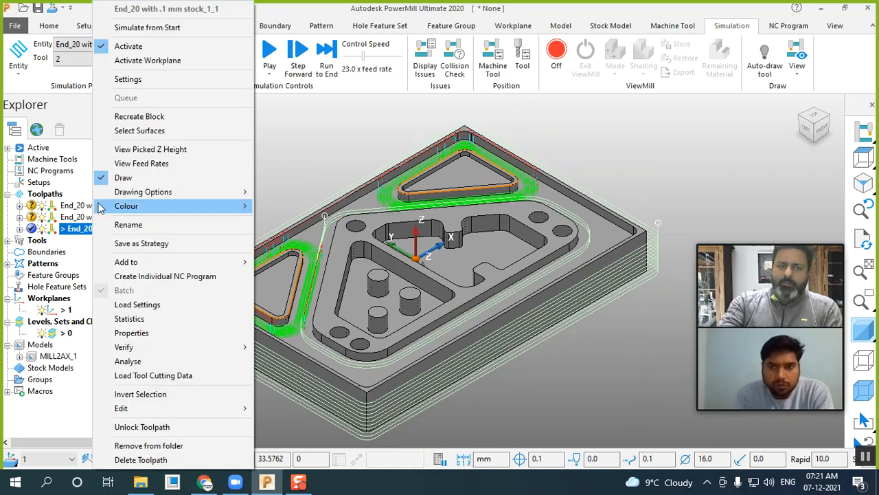
{"action": "left_click", "coordinate": [131, 84]}
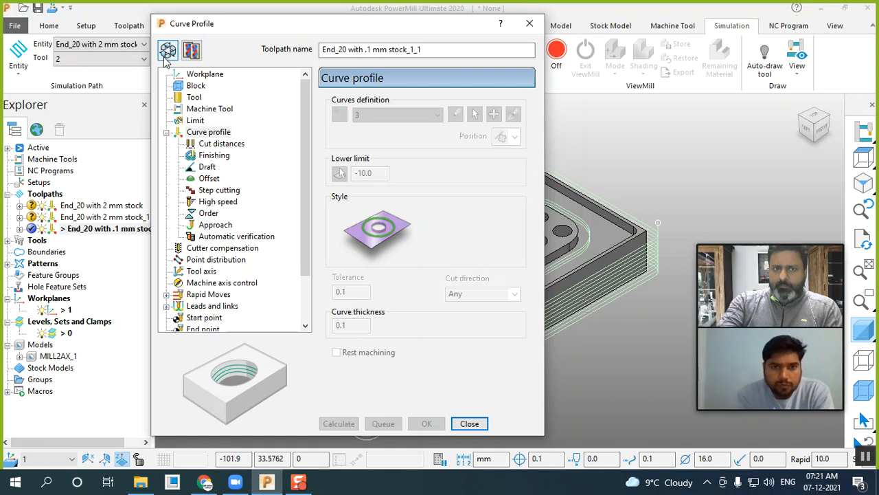
{"action": "left_click", "coordinate": [167, 55]}
{"action": "double_click", "coordinate": [360, 328]}
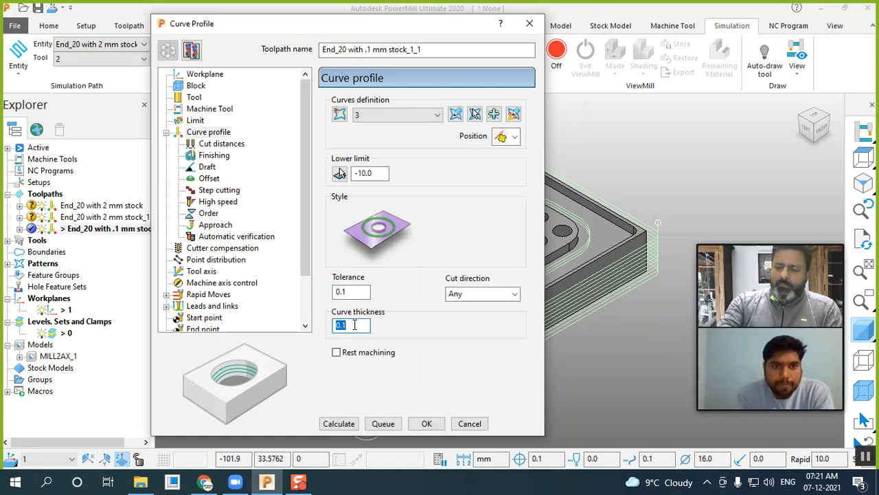
{"action": "type", "text": "2"}
{"action": "key", "text": "Return"}
{"action": "left_click", "coordinate": [341, 424]}
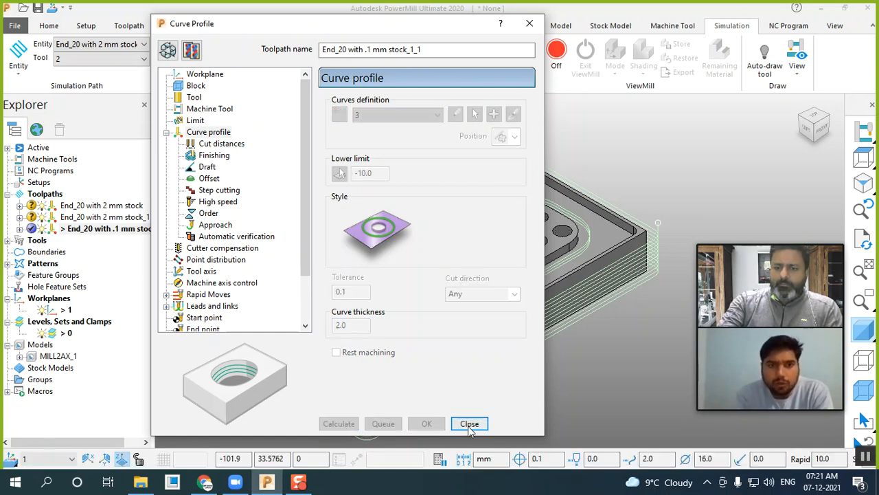
{"action": "left_click", "coordinate": [469, 424]}
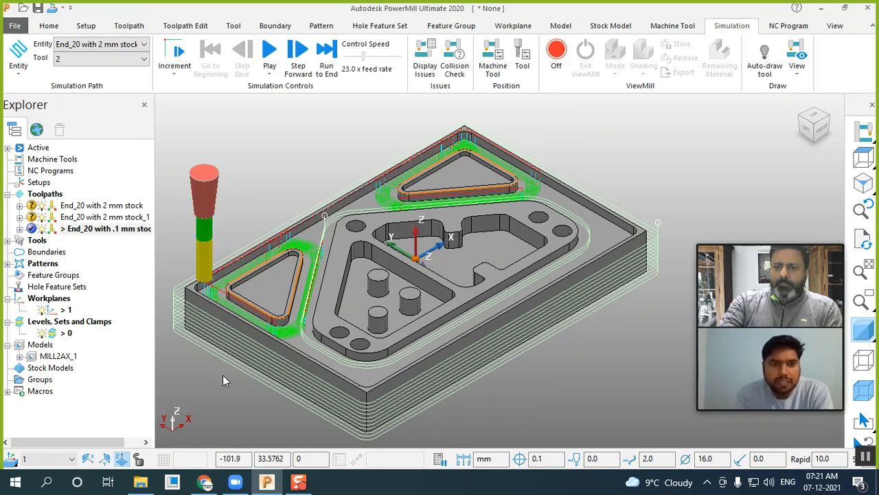
Step: Review the gouge check thickness and the holder and shank clearances in the End_20 with .1 mm stock_1_1 toolpath's automatic verification settings
{"action": "right_click", "coordinate": [91, 229]}
{"action": "left_click", "coordinate": [137, 79]}
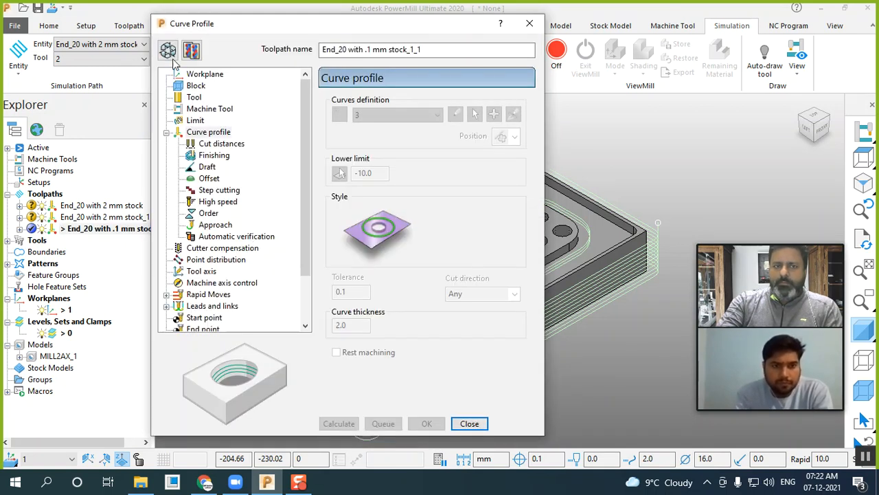
{"action": "left_click", "coordinate": [221, 236]}
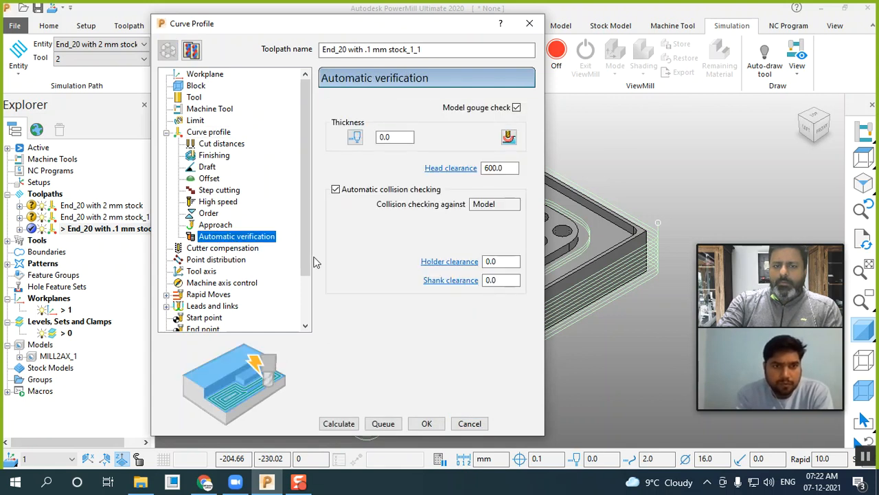
{"action": "left_click", "coordinate": [506, 261]}
{"action": "double_click", "coordinate": [506, 261]}
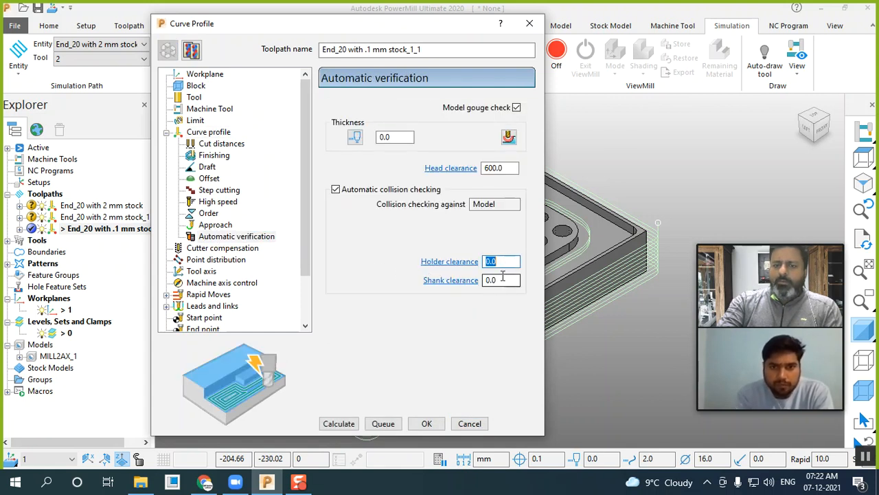
{"action": "left_click", "coordinate": [503, 281]}
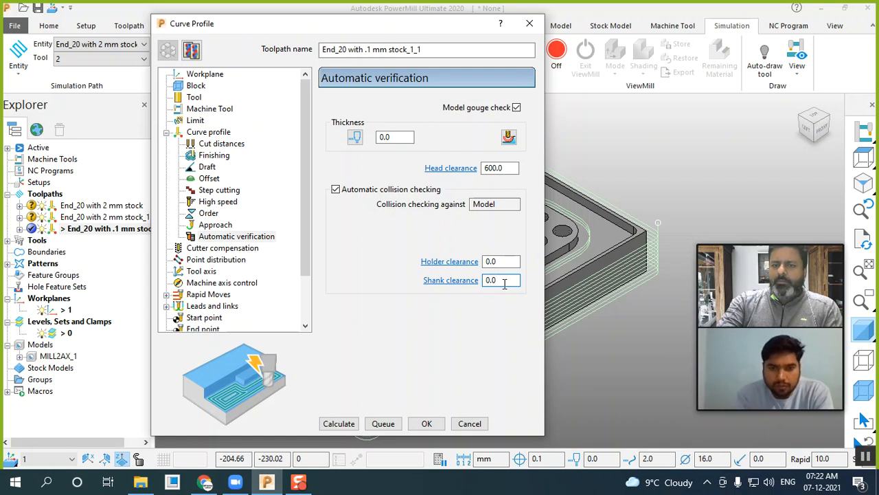
{"action": "left_click", "coordinate": [500, 261]}
{"action": "double_click", "coordinate": [501, 261]}
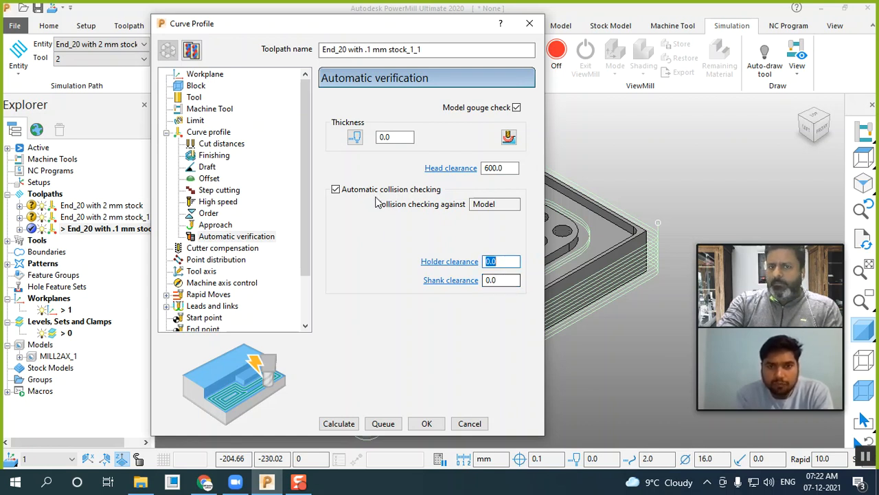
{"action": "double_click", "coordinate": [384, 137]}
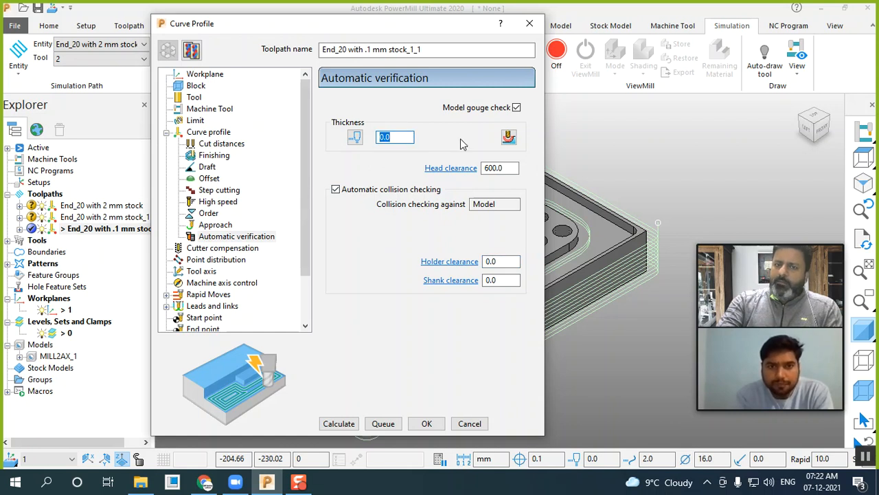
{"action": "left_click_drag", "start_coordinate": [323, 18], "coordinate": [426, 58]}
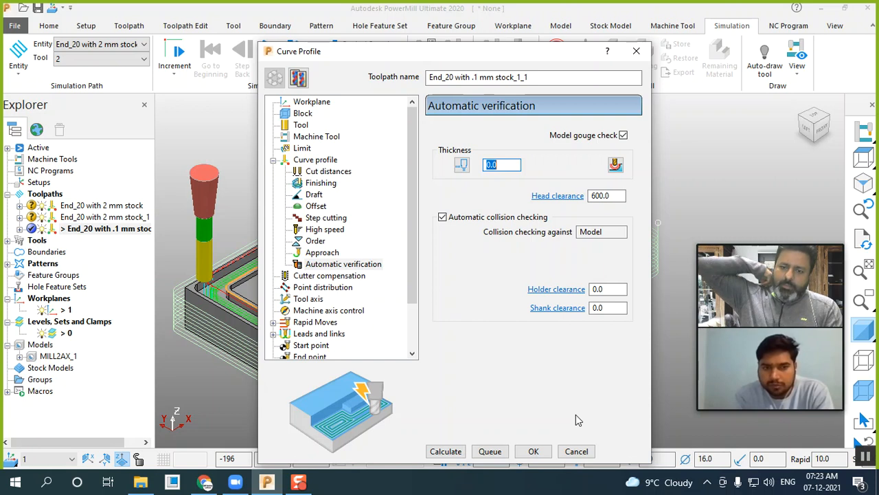
{"action": "left_click", "coordinate": [533, 451]}
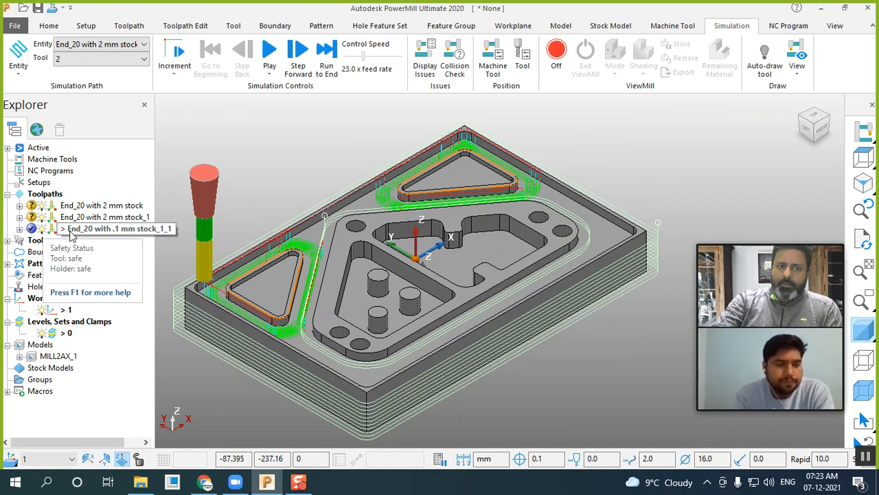
Step: Activate the End_20 with 2 mm stock toolpath, create an individual NC program from it, and list it in a widened Explorer
{"action": "right_click", "coordinate": [81, 207]}
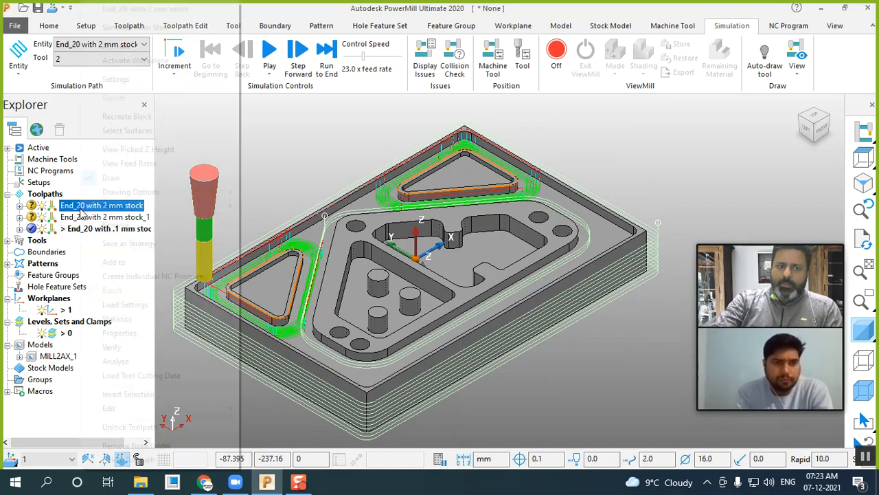
{"action": "left_click", "coordinate": [110, 45]}
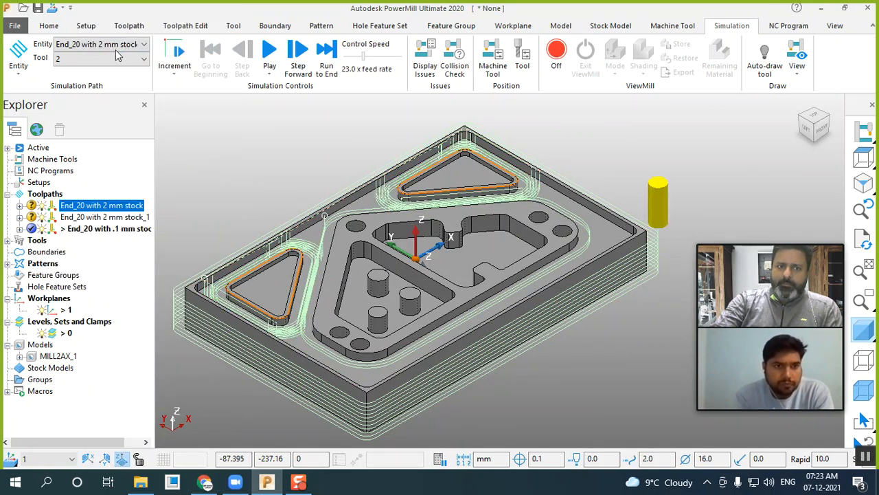
{"action": "right_click", "coordinate": [96, 206]}
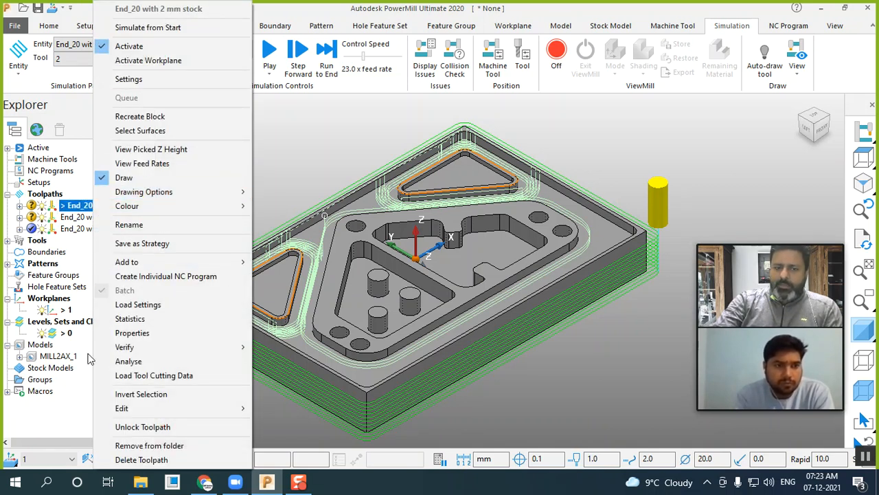
{"action": "left_click", "coordinate": [180, 277]}
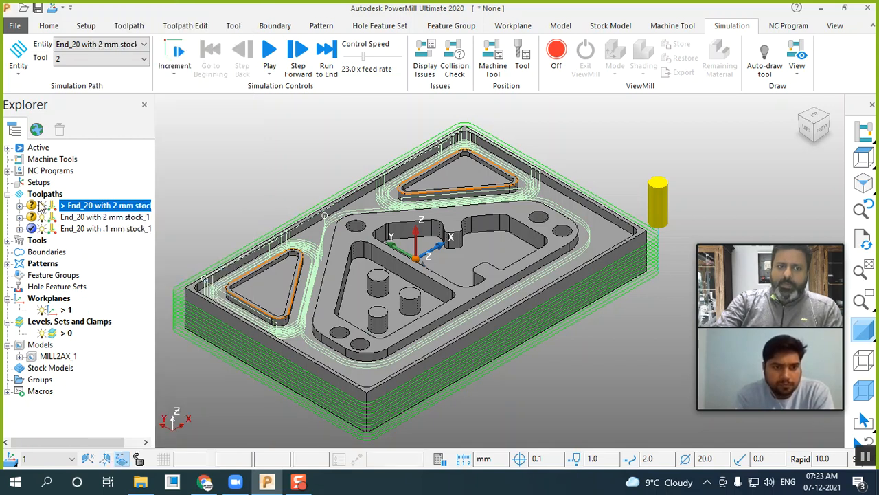
{"action": "left_click", "coordinate": [7, 171]}
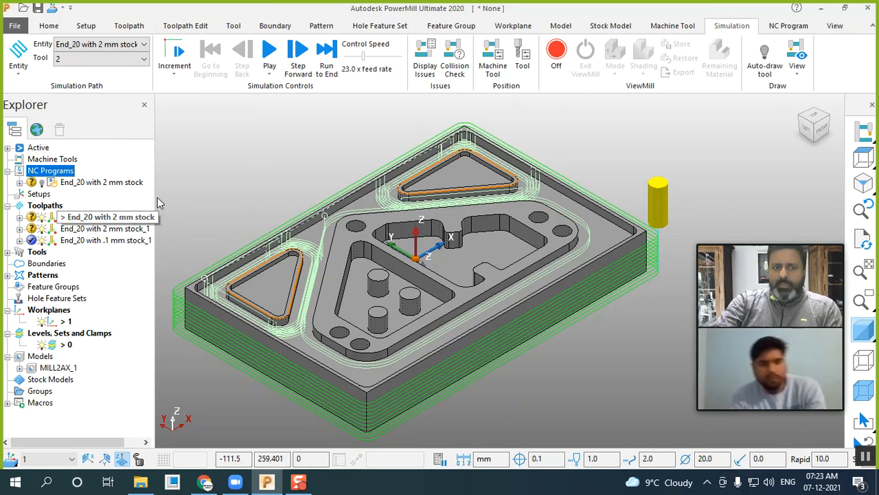
{"action": "left_click_drag", "start_coordinate": [156, 196], "coordinate": [242, 196]}
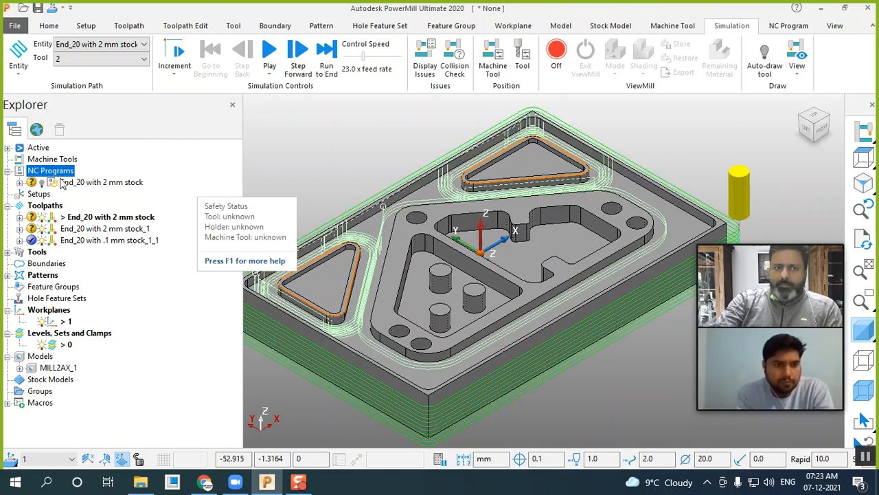
Step: Activate the End_20 with 2 mm stock NC program and draw it on the model
{"action": "left_click", "coordinate": [39, 183]}
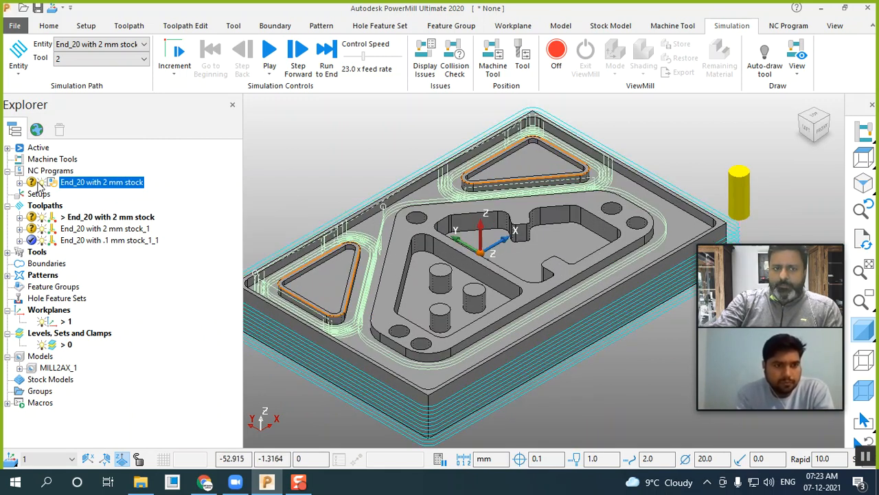
{"action": "right_click", "coordinate": [79, 183]}
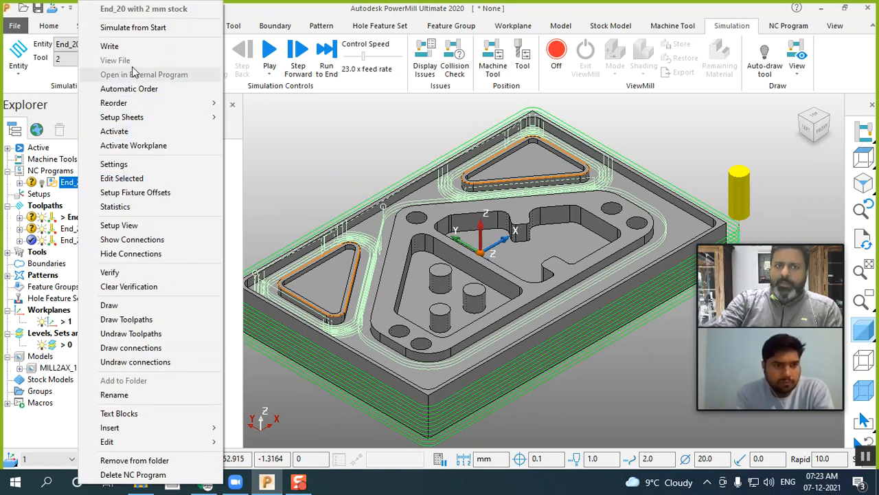
{"action": "left_click", "coordinate": [114, 130]}
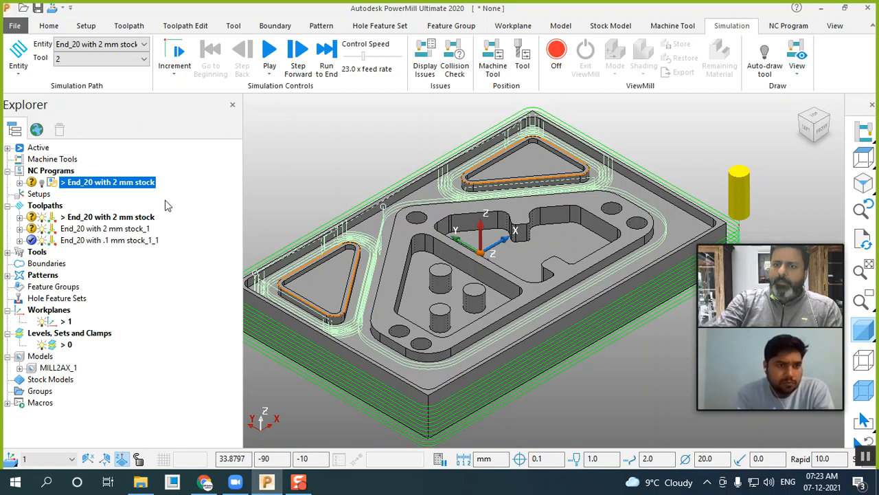
{"action": "left_click", "coordinate": [131, 218]}
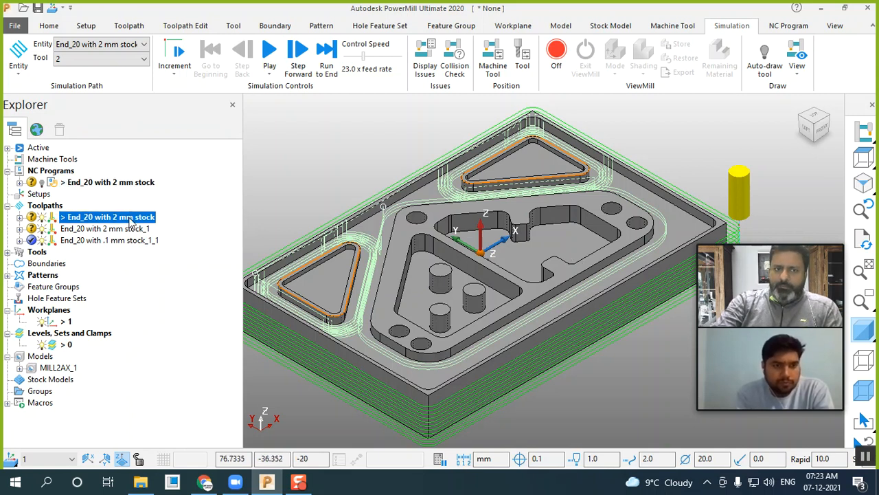
{"action": "left_click", "coordinate": [44, 187]}
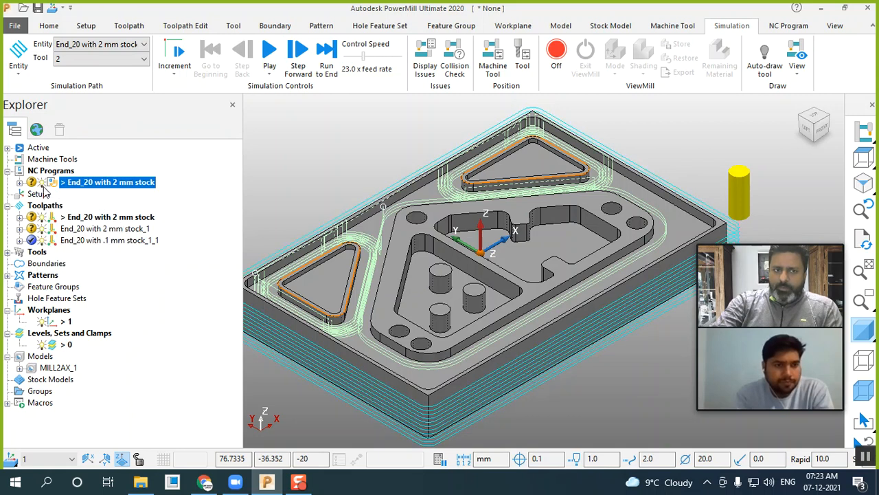
Step: Add the End_20 with 2 mm stock_1 and End_20 with .1 mm stock_1_1 toolpaths to the active NC program
{"action": "left_click", "coordinate": [94, 229]}
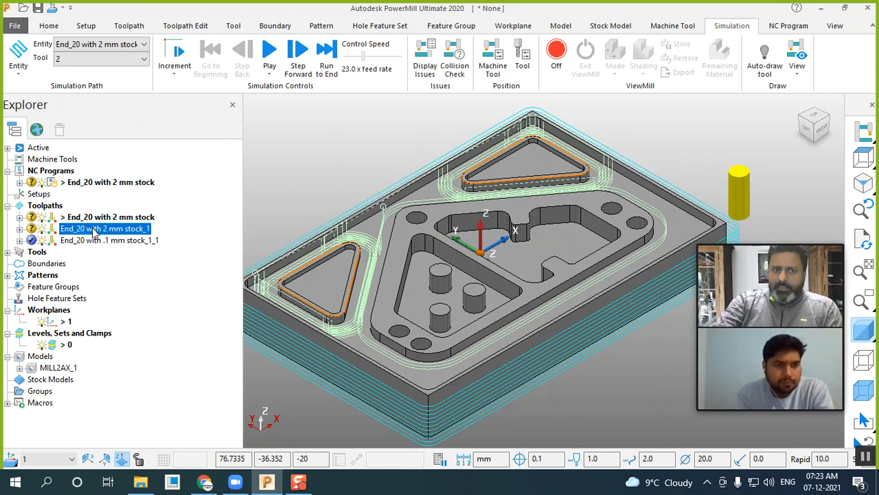
{"action": "right_click", "coordinate": [94, 234]}
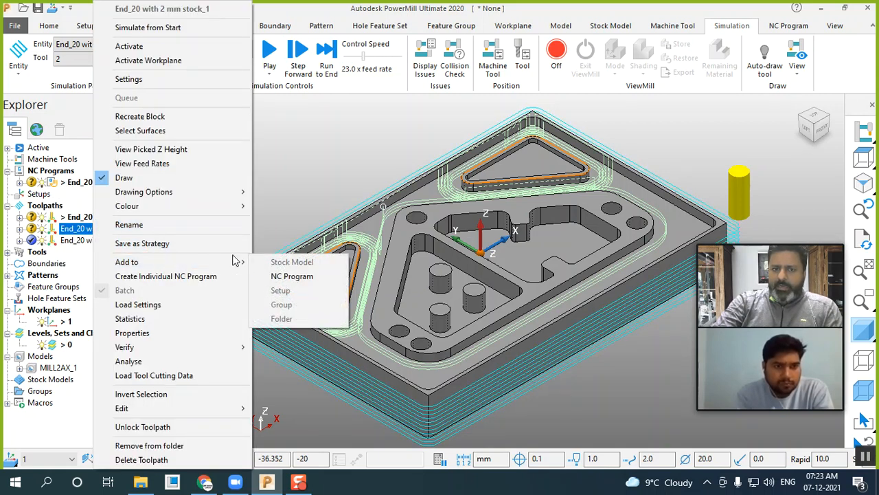
{"action": "left_click", "coordinate": [305, 277]}
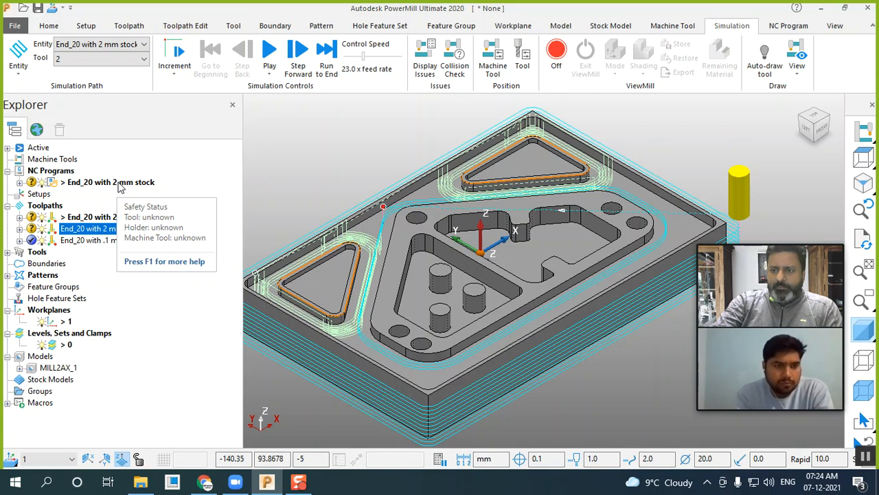
{"action": "left_click", "coordinate": [79, 240]}
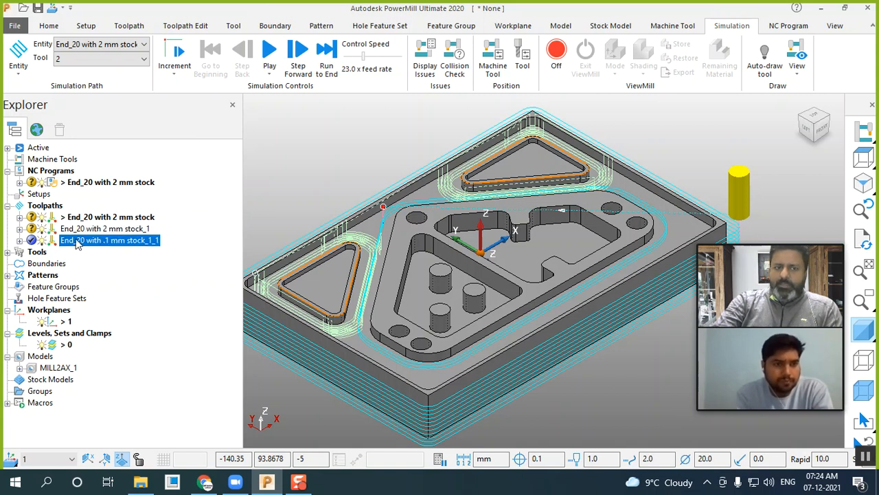
{"action": "right_click", "coordinate": [79, 242]}
{"action": "mouse_move", "coordinate": [195, 262]}
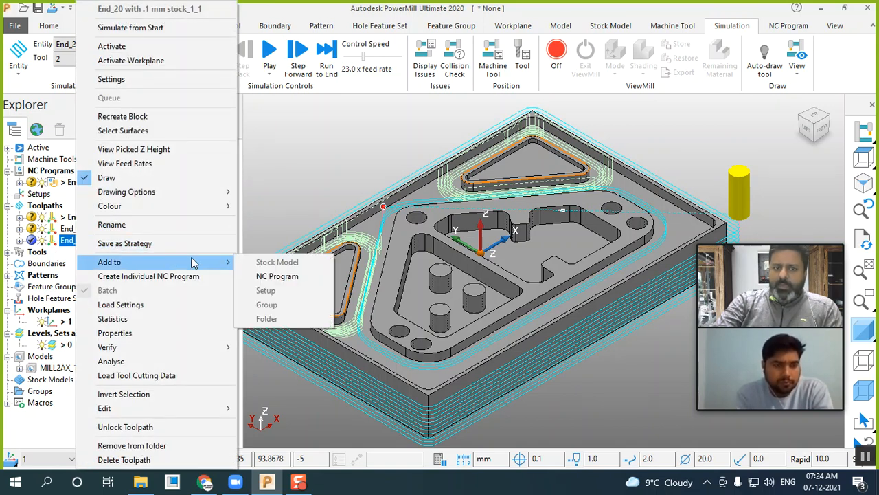
{"action": "left_click", "coordinate": [280, 277]}
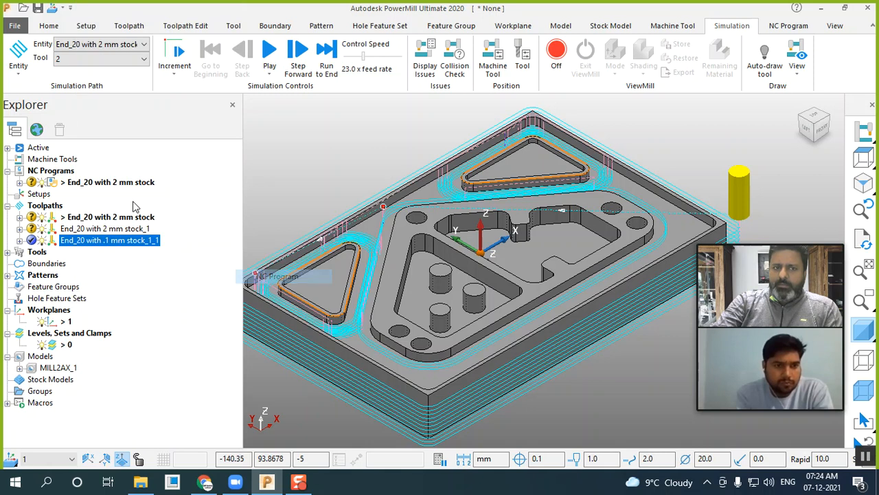
Step: Hide the three individual toolpaths, leaving the NC program drawn on the model
{"action": "left_click", "coordinate": [98, 182]}
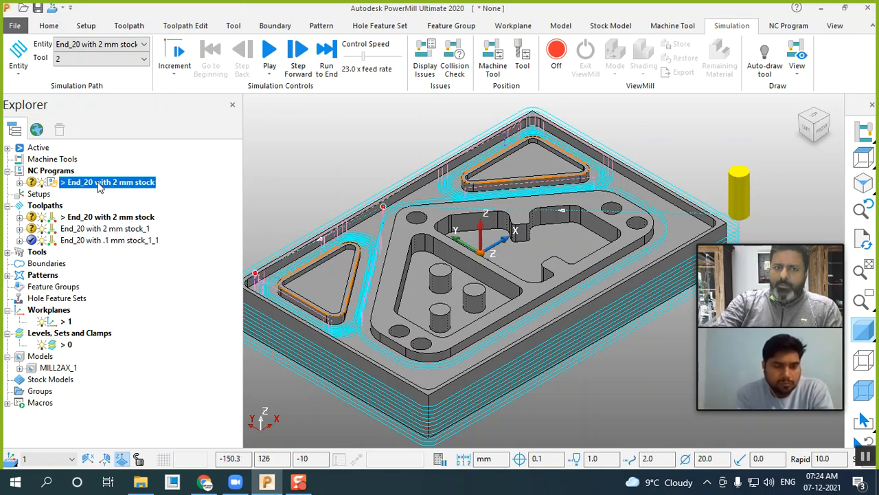
{"action": "left_click", "coordinate": [42, 240]}
{"action": "left_click", "coordinate": [42, 228]}
{"action": "left_click", "coordinate": [43, 217]}
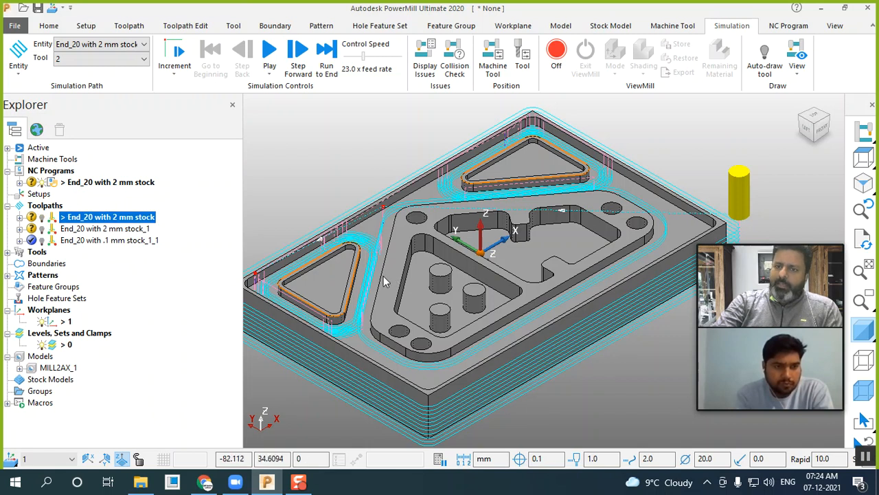
Step: In the End_20 with 2 mm stock NC program settings, set tool number 1 for the 16 mm diameter toolpath
{"action": "right_click", "coordinate": [105, 183]}
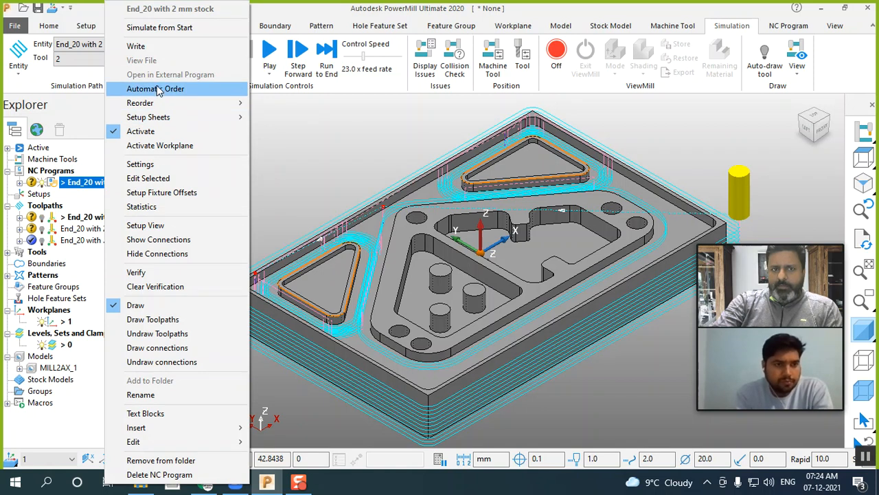
{"action": "left_click", "coordinate": [146, 164]}
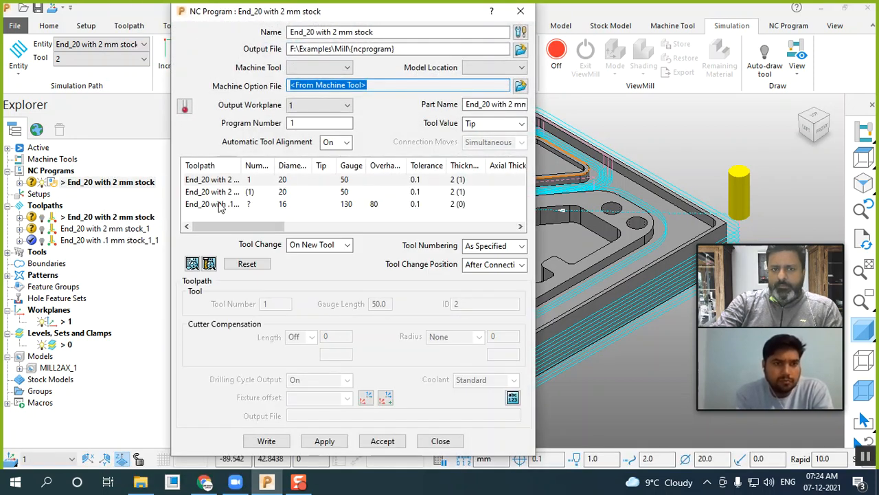
{"action": "left_click", "coordinate": [223, 189]}
{"action": "left_click", "coordinate": [223, 192]}
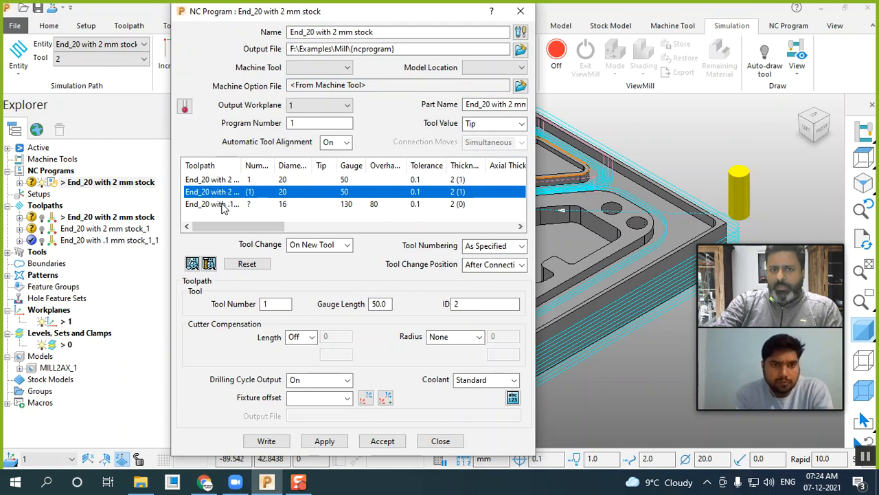
{"action": "left_click", "coordinate": [225, 204]}
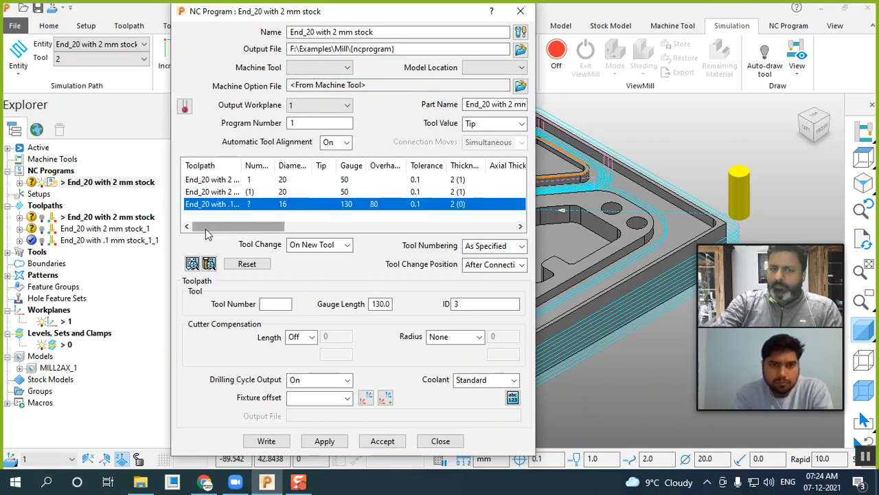
{"action": "left_click", "coordinate": [267, 304]}
{"action": "type", "text": "1"}
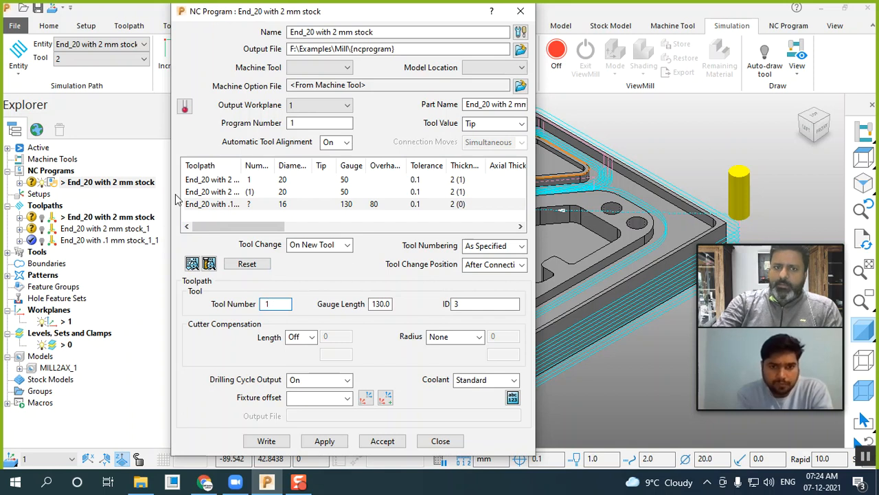
{"action": "left_click", "coordinate": [247, 180]}
Step: Assign the Fanuc machine option file to the NC program and write its output file
{"action": "left_click", "coordinate": [520, 87]}
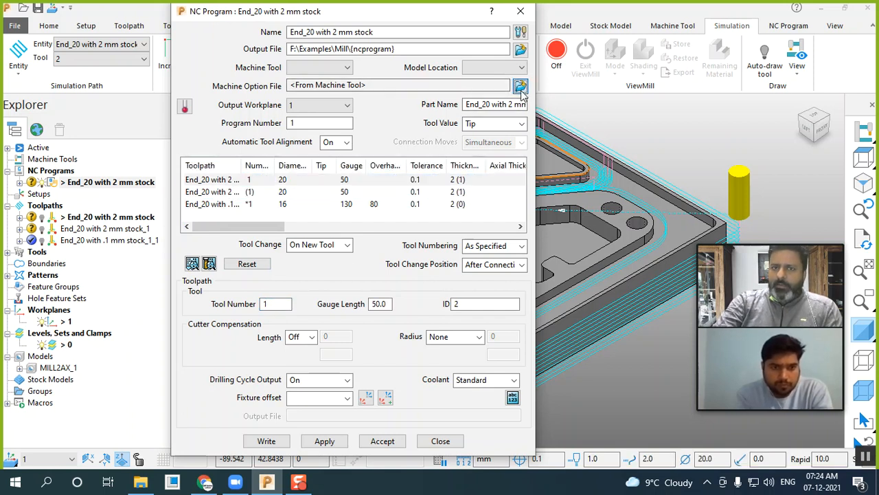
{"action": "left_click", "coordinate": [58, 66]}
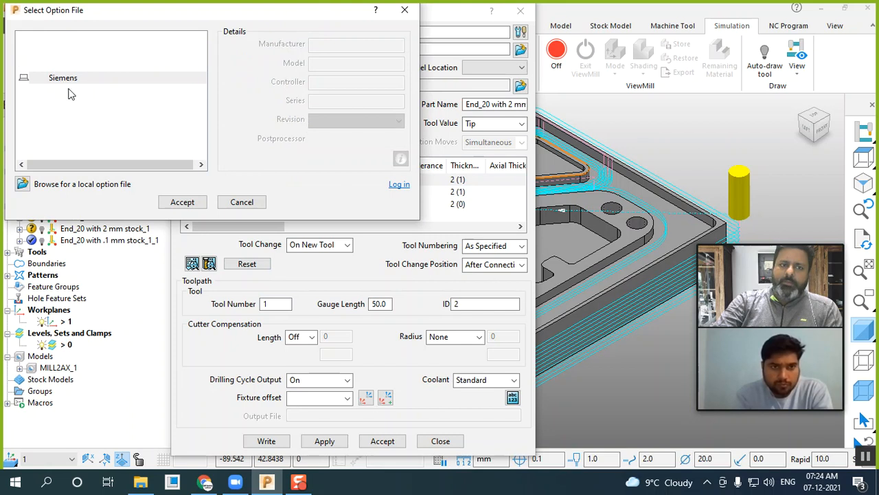
{"action": "left_click", "coordinate": [182, 202]}
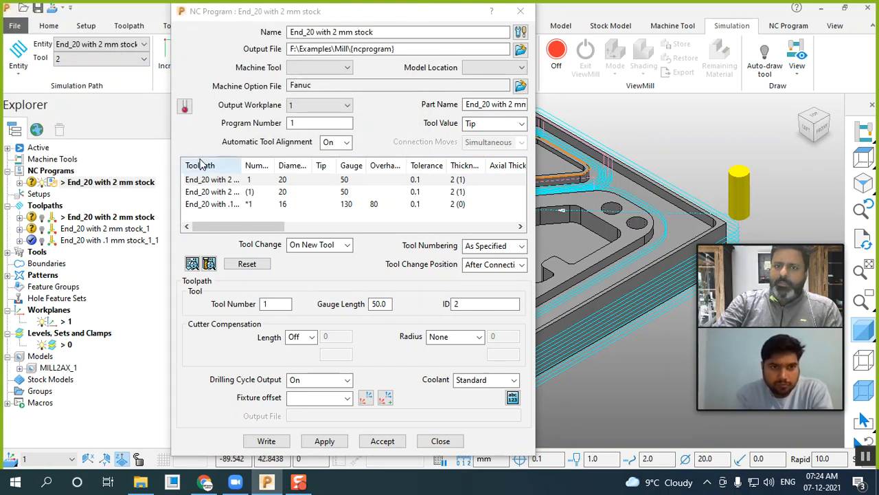
{"action": "left_click", "coordinate": [424, 33]}
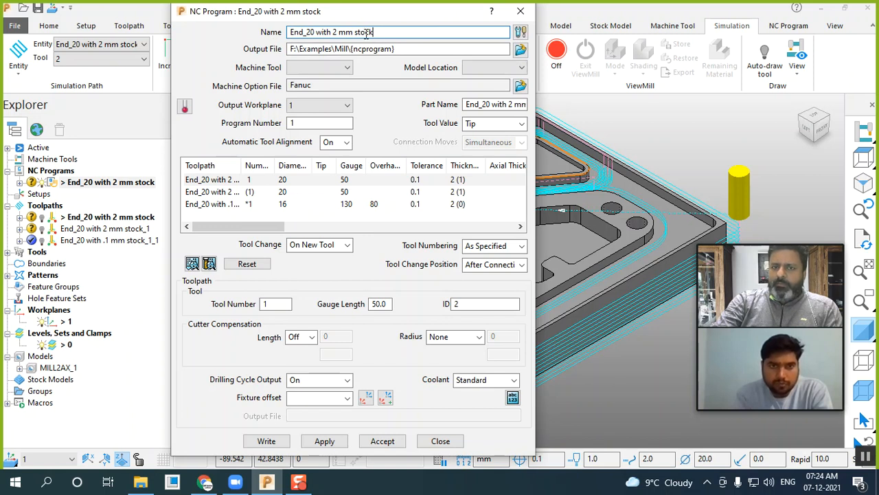
{"action": "left_click", "coordinate": [411, 49]}
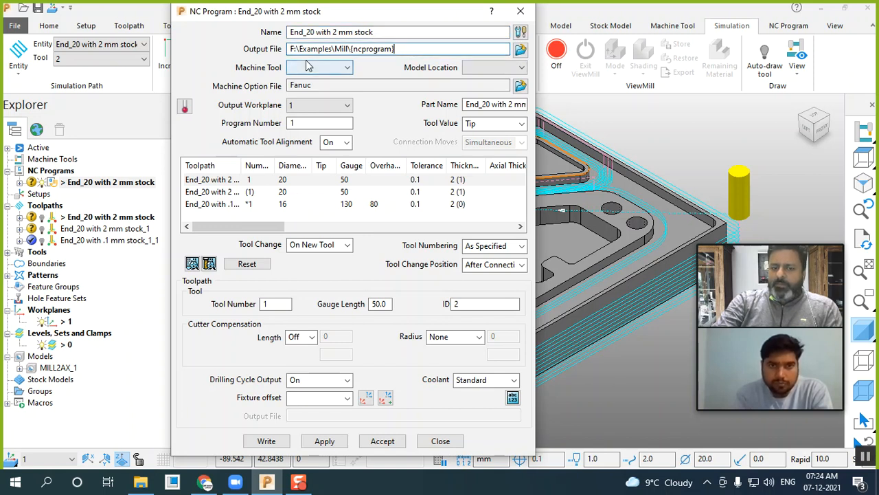
{"action": "left_click", "coordinate": [267, 441]}
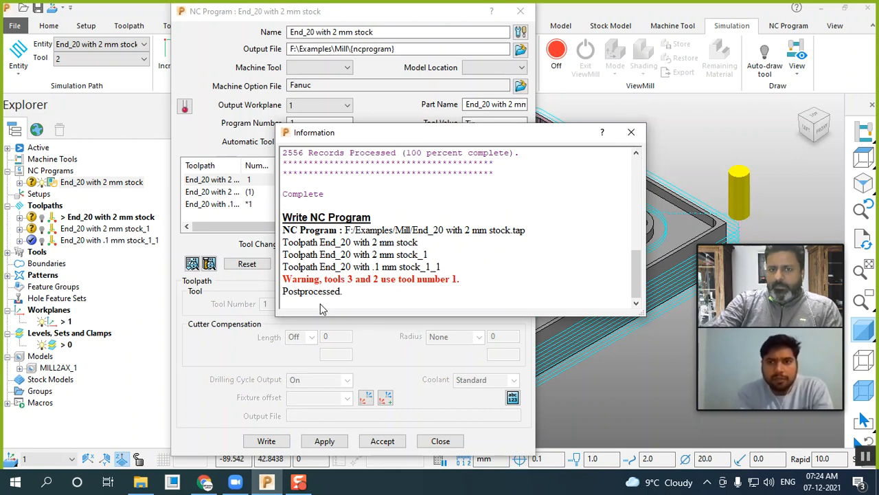
Step: Check the tool number warning in the write report, accept the NC program settings, and narrow the Explorer
{"action": "left_click_drag", "start_coordinate": [286, 284], "coordinate": [459, 281]}
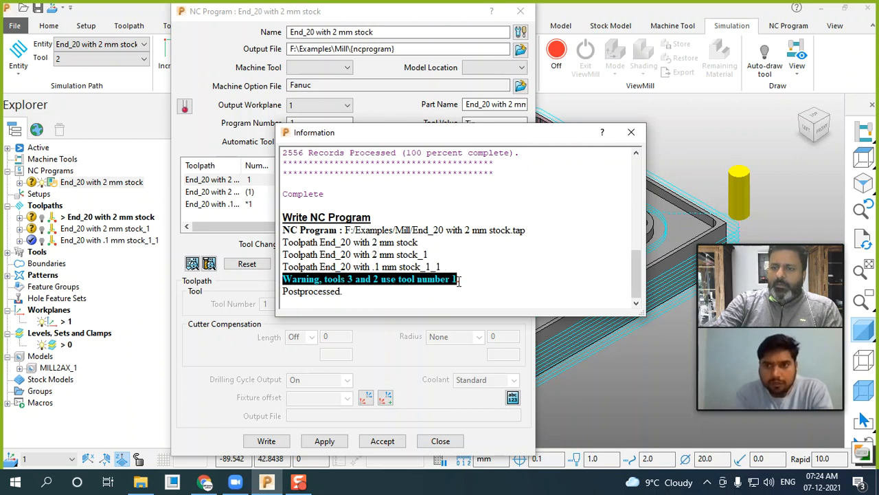
{"action": "left_click", "coordinate": [376, 289]}
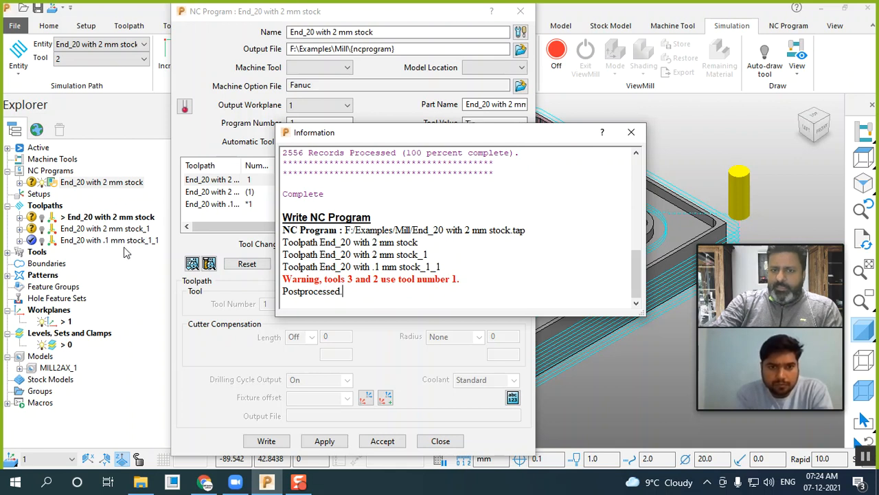
{"action": "left_click_drag", "start_coordinate": [293, 279], "coordinate": [465, 290]}
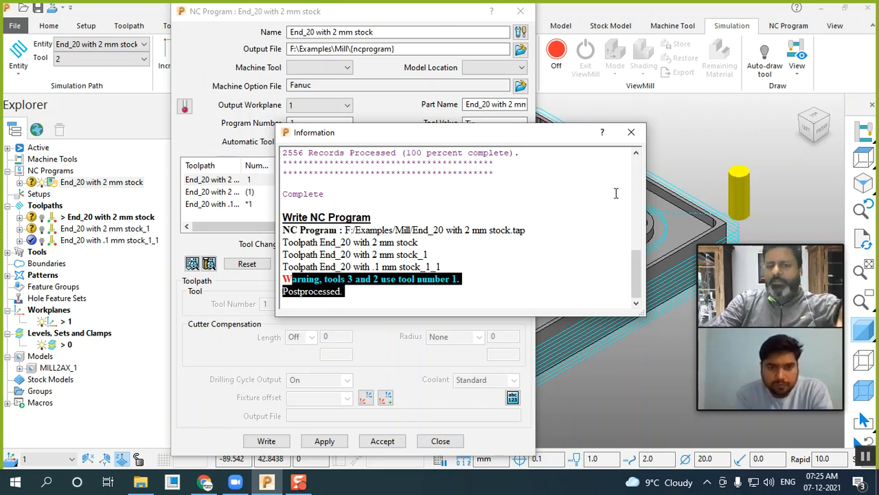
{"action": "key", "text": "ctrl+a"}
{"action": "left_click", "coordinate": [631, 132]}
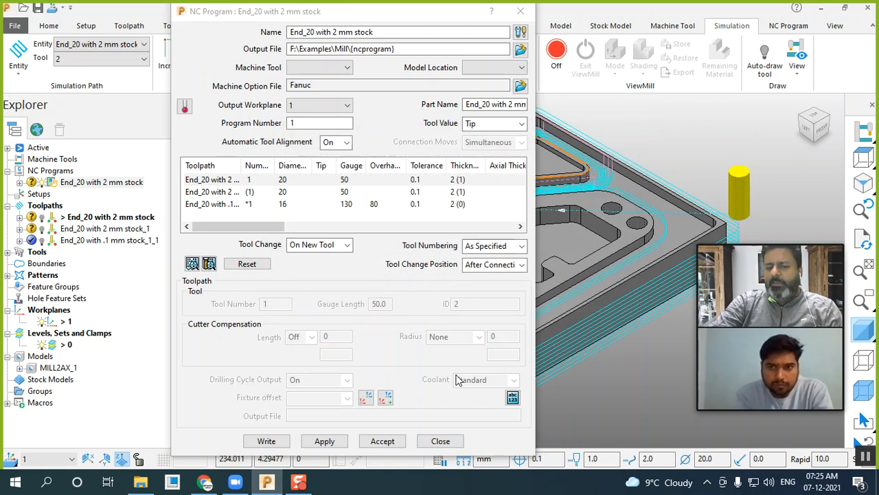
{"action": "left_click", "coordinate": [385, 441]}
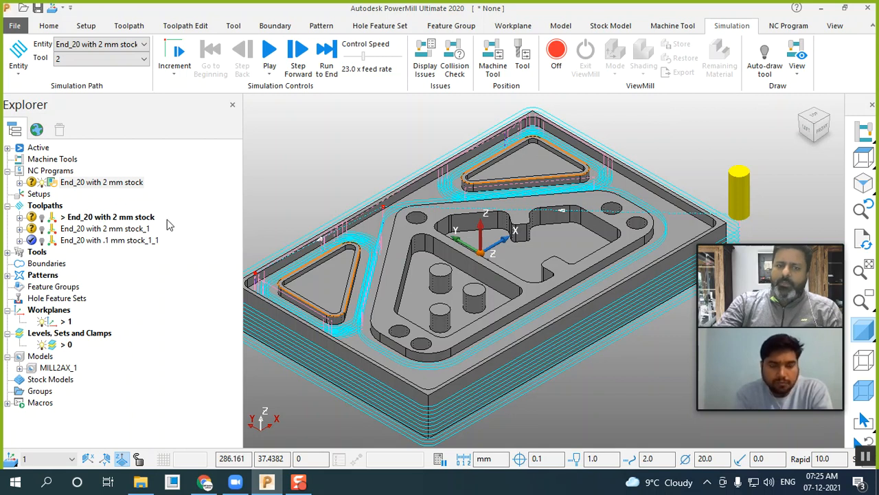
{"action": "left_click_drag", "start_coordinate": [241, 201], "coordinate": [175, 200]}
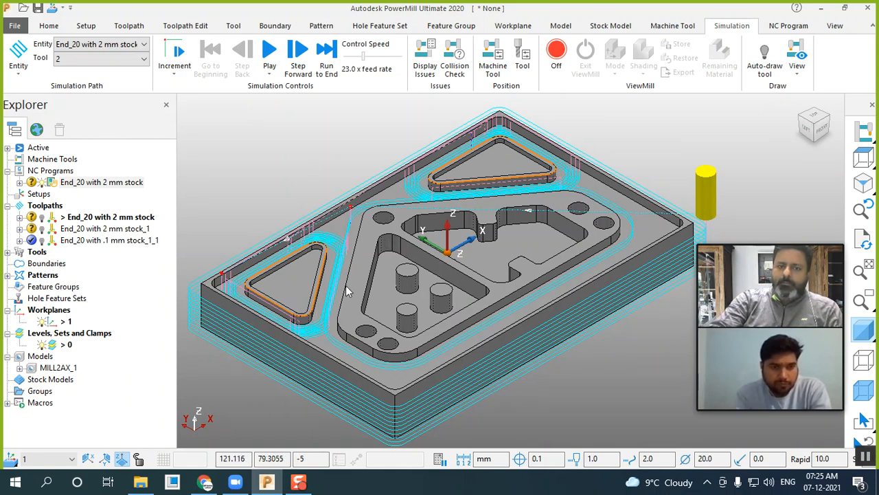
Step: Switch to File Explorer and open the folder containing the recent file MILL2AX_1.SLDPRT
{"action": "left_click", "coordinate": [148, 483]}
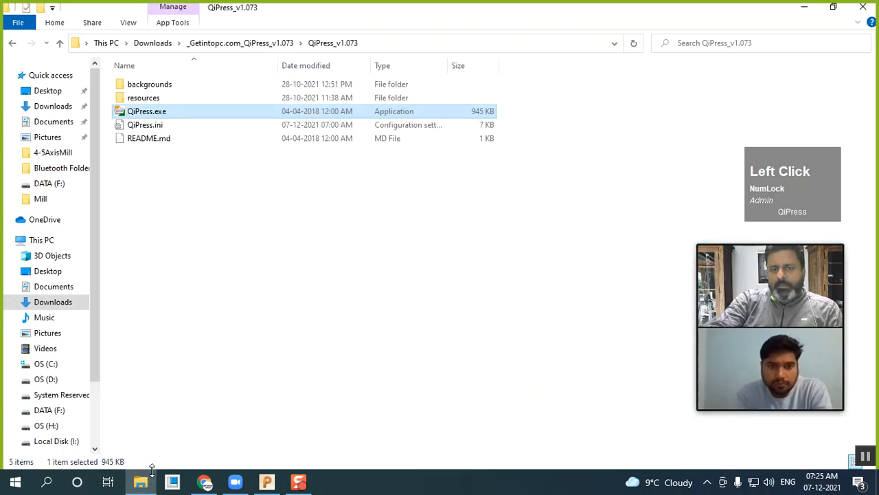
{"action": "left_click", "coordinate": [65, 77]}
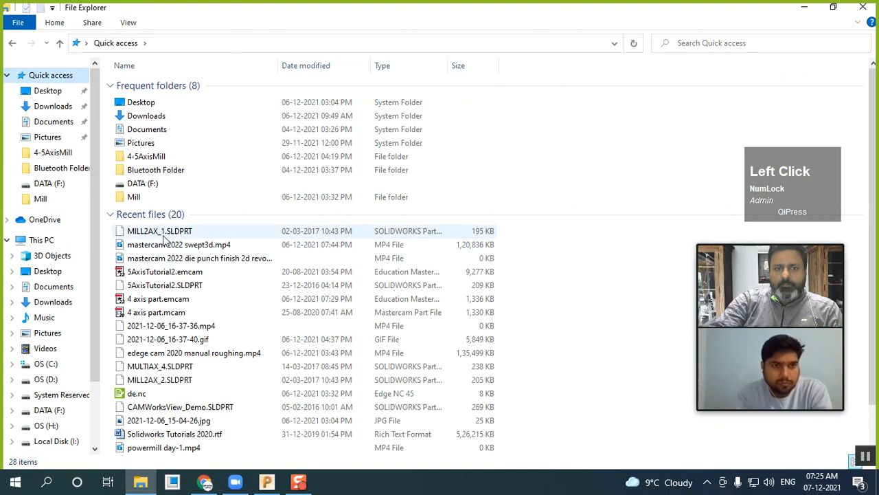
{"action": "right_click", "coordinate": [163, 235]}
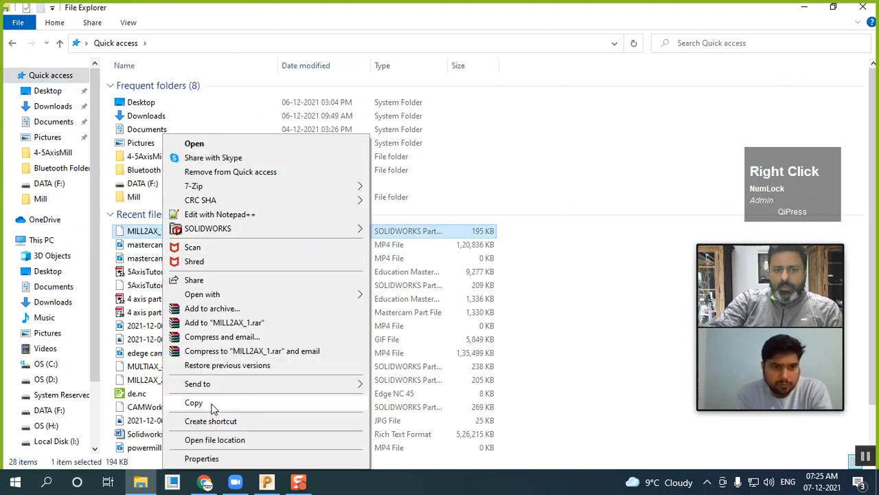
{"action": "left_click", "coordinate": [224, 444]}
Step: Rename the Radial1.SLDPRT file as eee.SLDPRT
{"action": "left_click", "coordinate": [213, 328]}
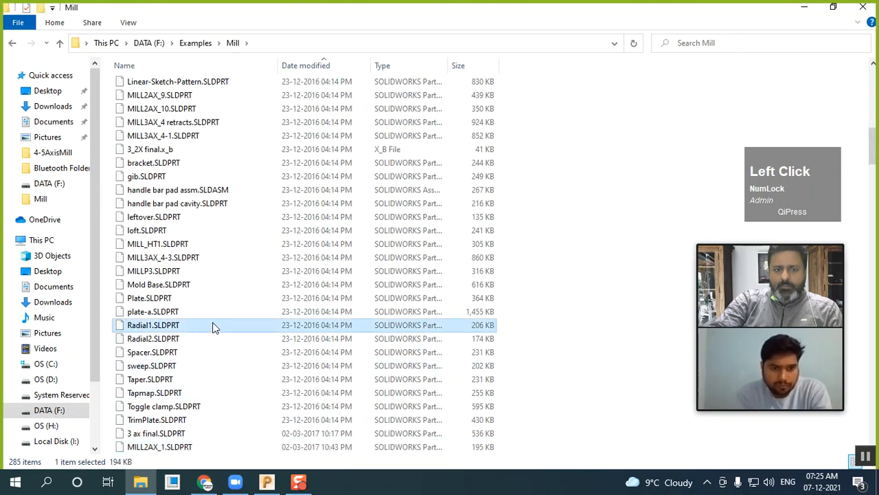
{"action": "left_click", "coordinate": [190, 333]}
{"action": "type", "text": "ee"}
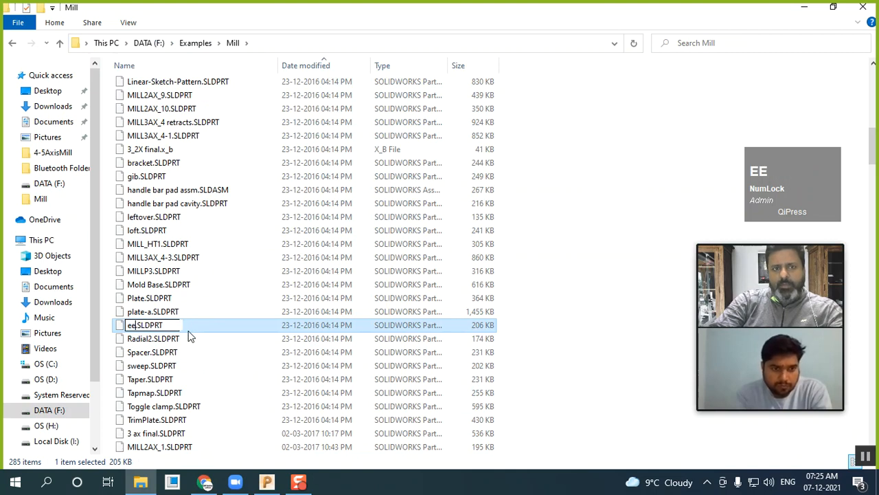
{"action": "type", "text": "e"}
{"action": "scroll", "coordinate": [232, 357], "scroll_direction": "down", "scroll_amount": 2}
{"action": "left_click", "coordinate": [439, 338]}
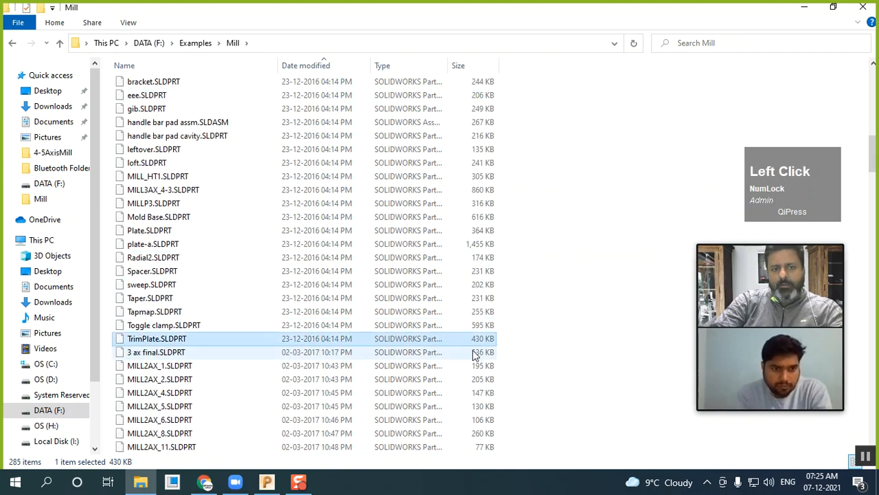
Step: Find the End_20 with 2 mm stock.tap file in the Mill folder and open it in Notepad
{"action": "key", "text": "e"}
{"action": "key", "text": "e"}
{"action": "key", "text": "e"}
{"action": "key", "text": "e"}
{"action": "key", "text": "e"}
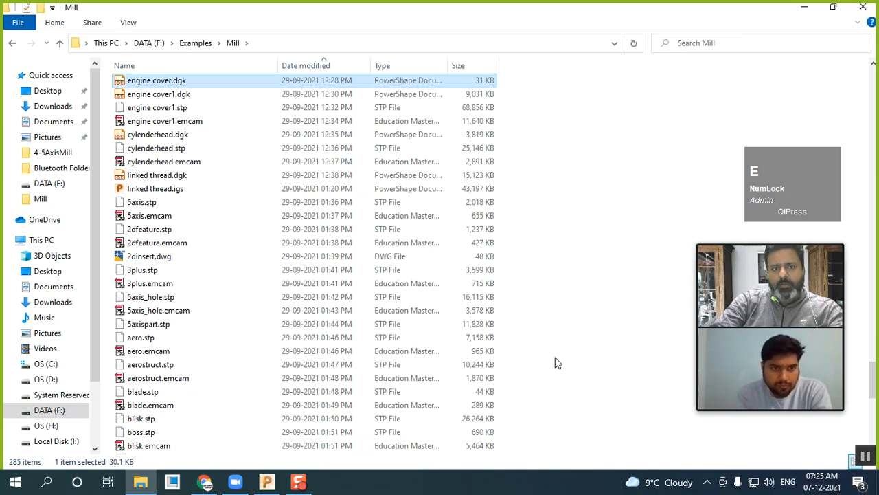
{"action": "key", "text": "e"}
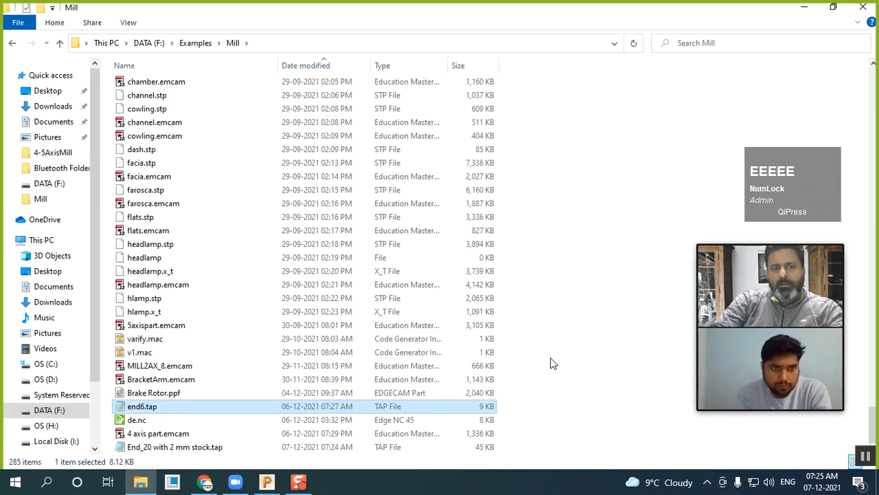
{"action": "left_click", "coordinate": [175, 451]}
{"action": "double_click", "coordinate": [163, 449]}
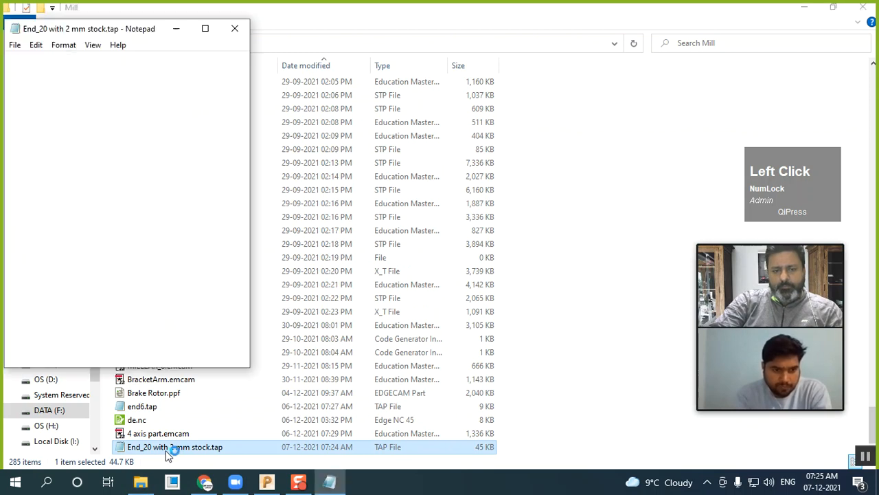
Step: Go to the next toolpath's start block in the NC code and select the T1 tool call on line N131
{"action": "left_click_drag", "start_coordinate": [244, 67], "coordinate": [284, 24]}
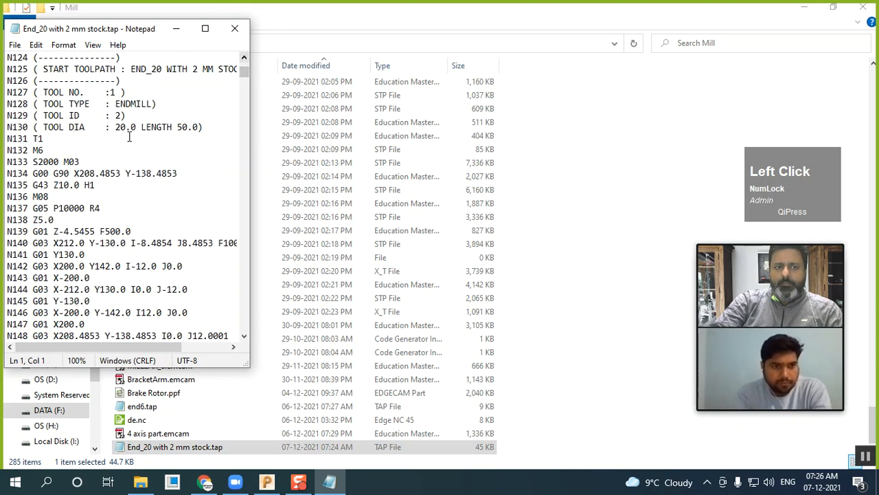
{"action": "left_click", "coordinate": [90, 186]}
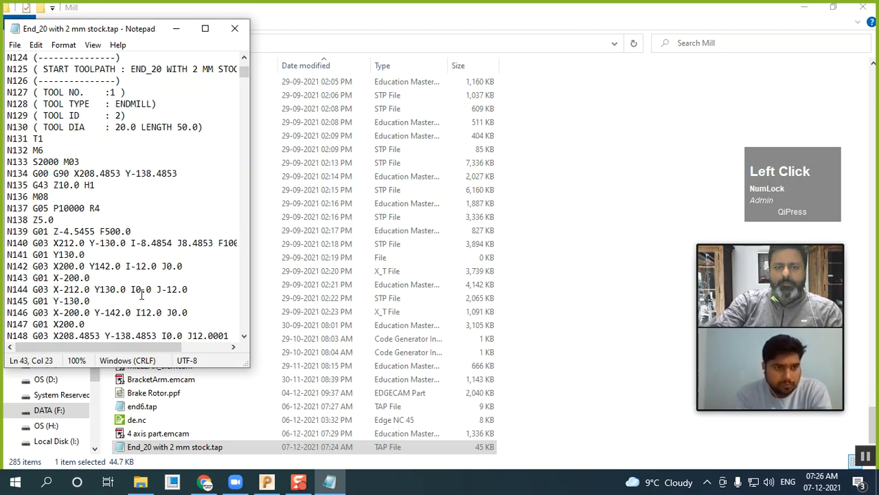
{"action": "left_click", "coordinate": [48, 206]}
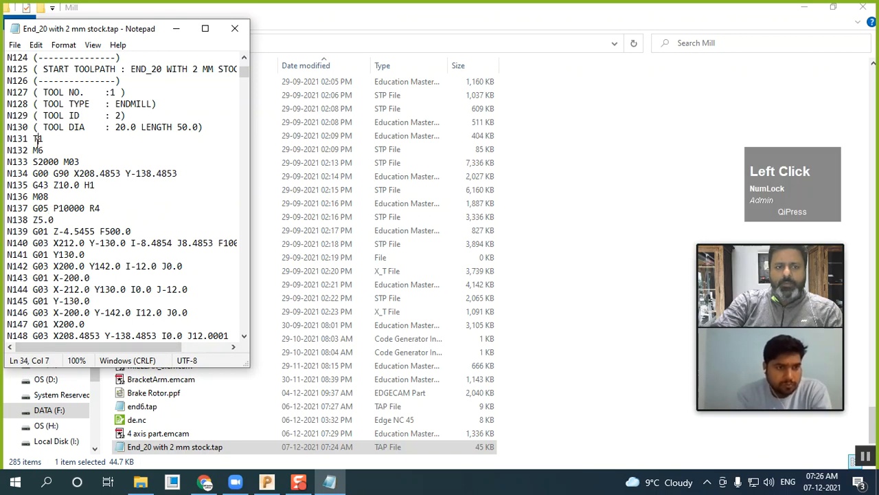
{"action": "left_click_drag", "start_coordinate": [36, 139], "coordinate": [30, 141]}
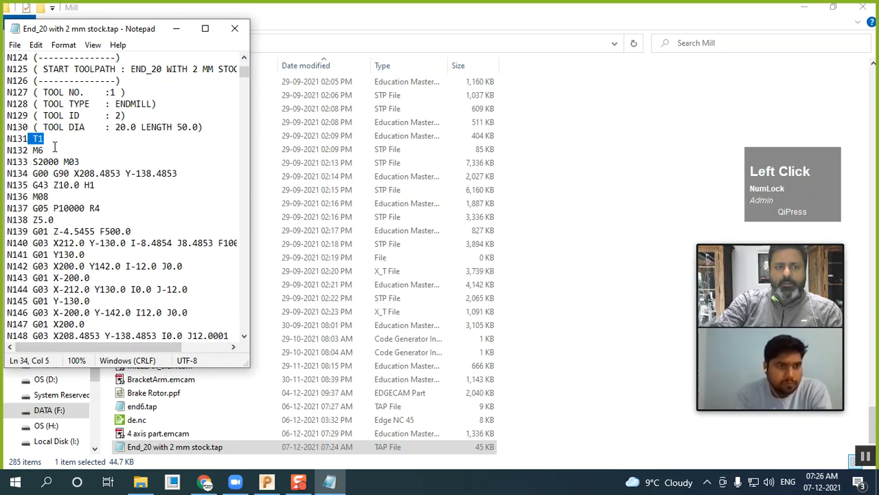
Step: Search upward through the NC code for another T1 tool call
{"action": "left_click", "coordinate": [36, 44]}
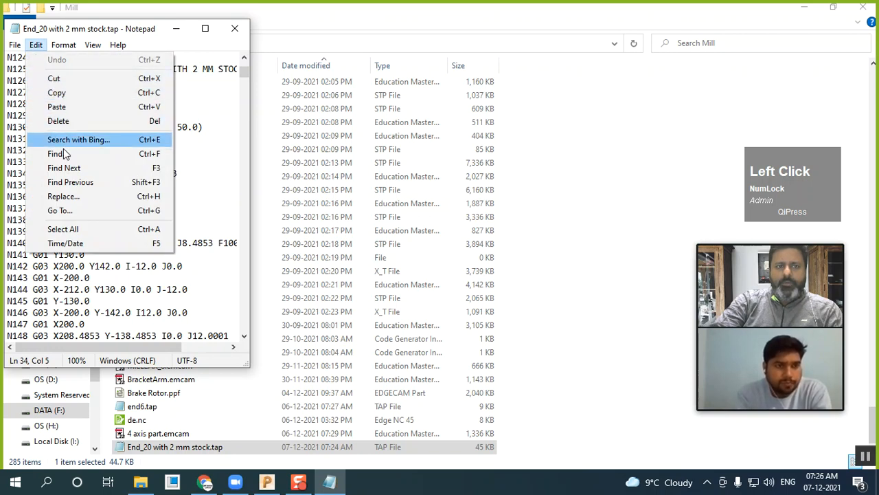
{"action": "left_click", "coordinate": [84, 153]}
{"action": "left_click", "coordinate": [147, 162]}
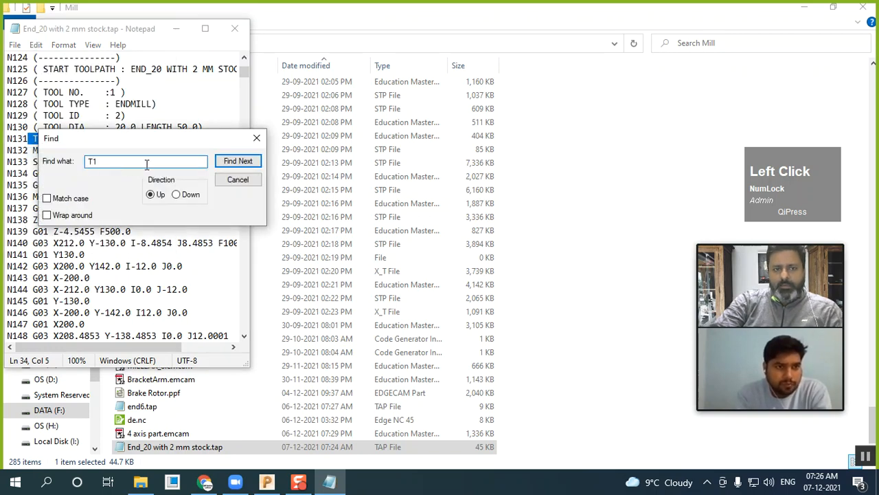
{"action": "left_click", "coordinate": [236, 162]}
{"action": "left_click", "coordinate": [455, 287]}
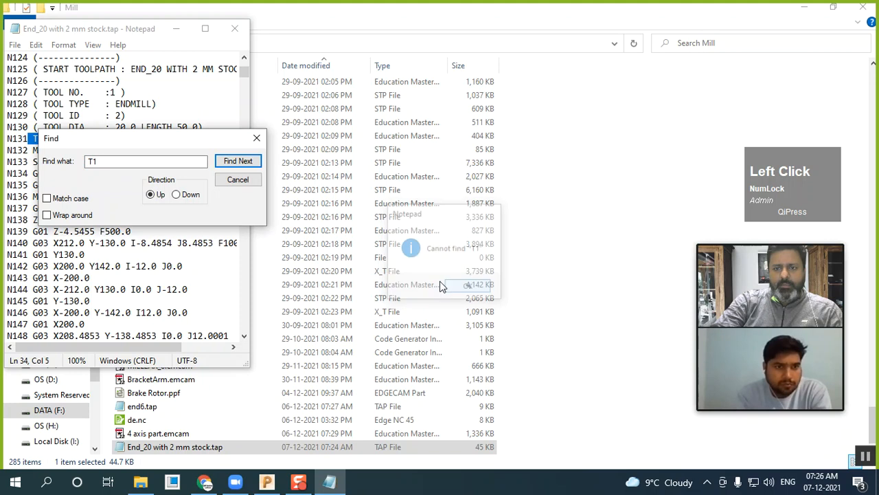
Step: Shorten the search text to T, search upward again, and move the Find dialog clear of the code
{"action": "left_click", "coordinate": [192, 160]}
{"action": "key", "text": "BackSpace"}
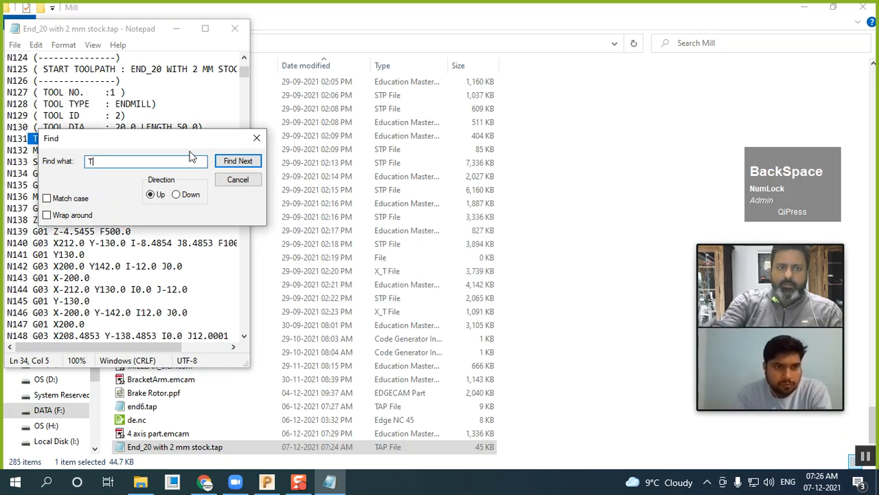
{"action": "left_click", "coordinate": [238, 161]}
{"action": "left_click_drag", "start_coordinate": [192, 142], "coordinate": [448, 128]}
{"action": "left_click", "coordinate": [489, 147]}
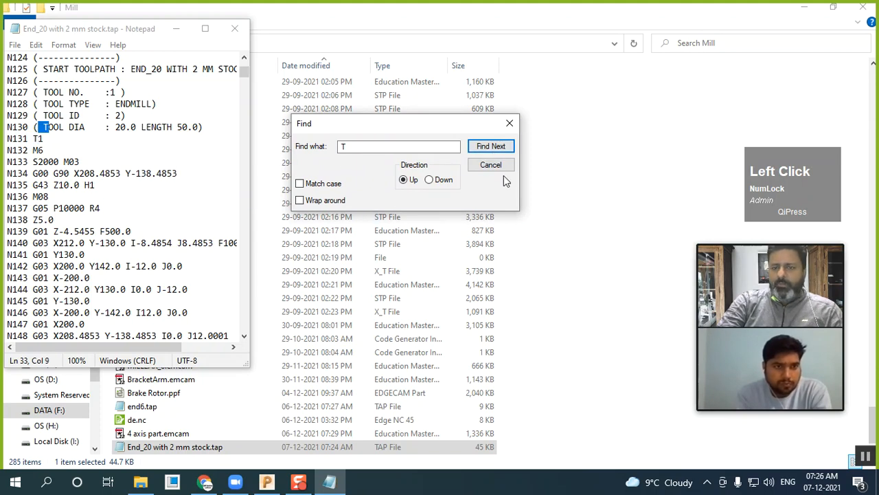
Step: End the T search, then close the NC code file and the Mill folder window to return to PowerMill
{"action": "left_click", "coordinate": [500, 168]}
{"action": "double_click", "coordinate": [66, 140]}
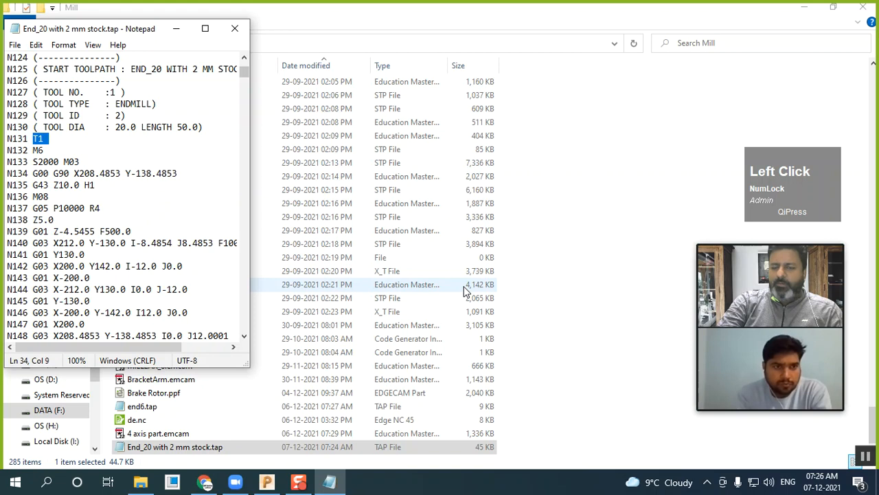
{"action": "left_click", "coordinate": [234, 28]}
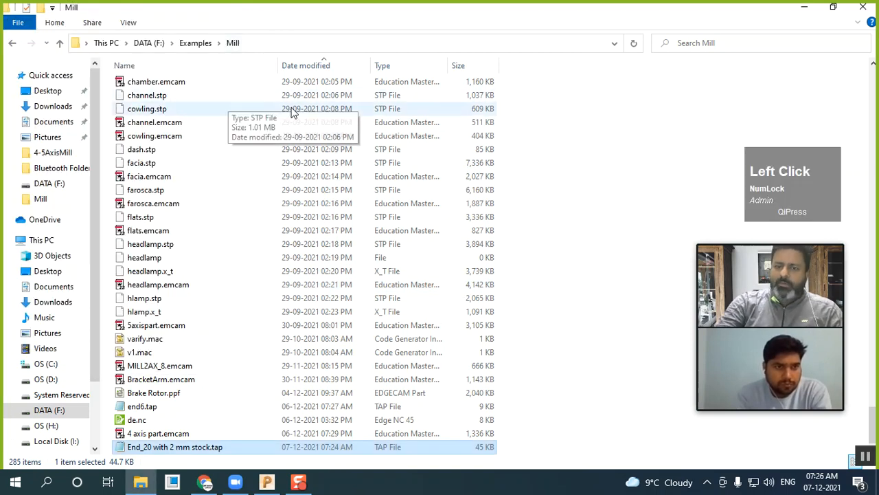
{"action": "left_click", "coordinate": [863, 7]}
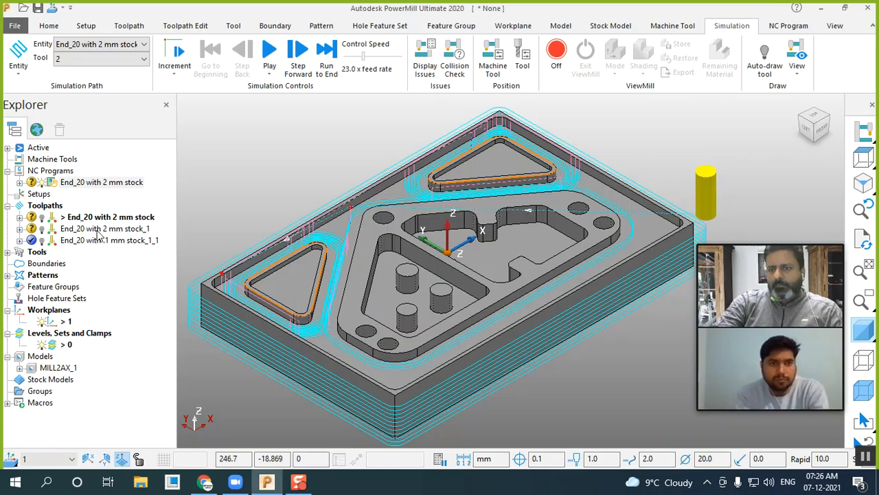
{"action": "scroll", "coordinate": [80, 264], "scroll_direction": "down", "scroll_amount": 1}
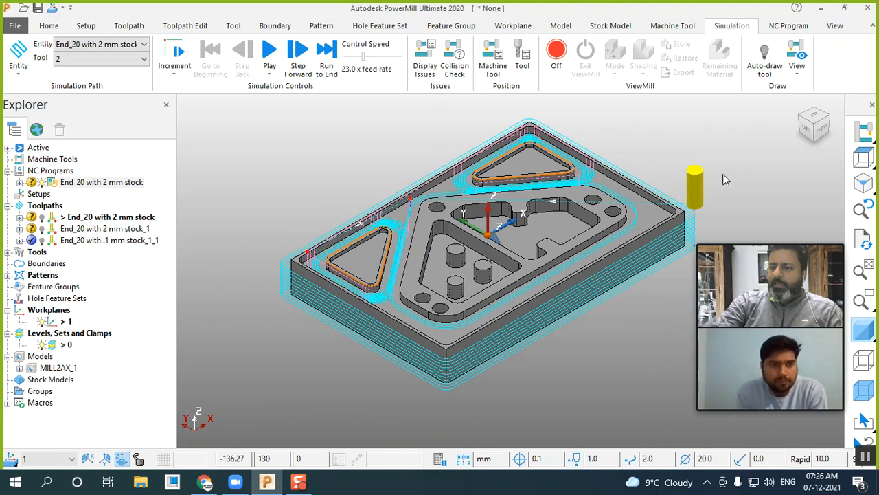
{"action": "scroll", "coordinate": [720, 180], "scroll_direction": "up", "scroll_amount": 1}
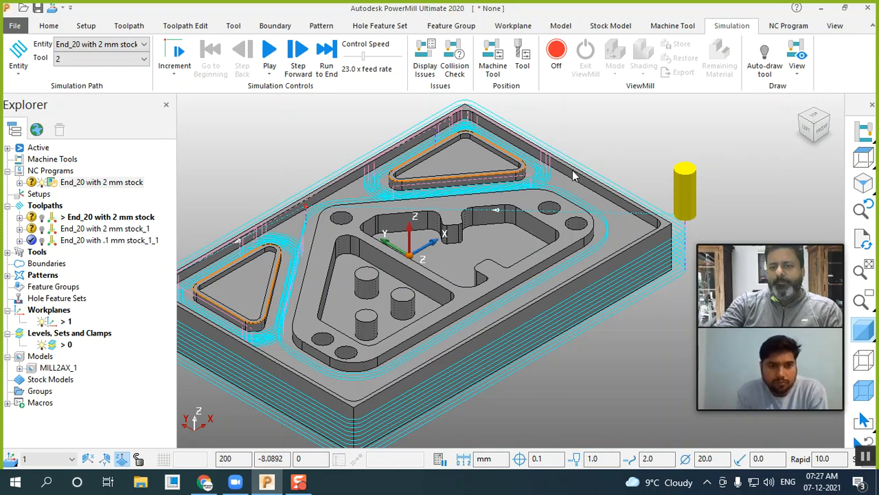
{"action": "scroll", "coordinate": [562, 181], "scroll_direction": "down", "scroll_amount": 1}
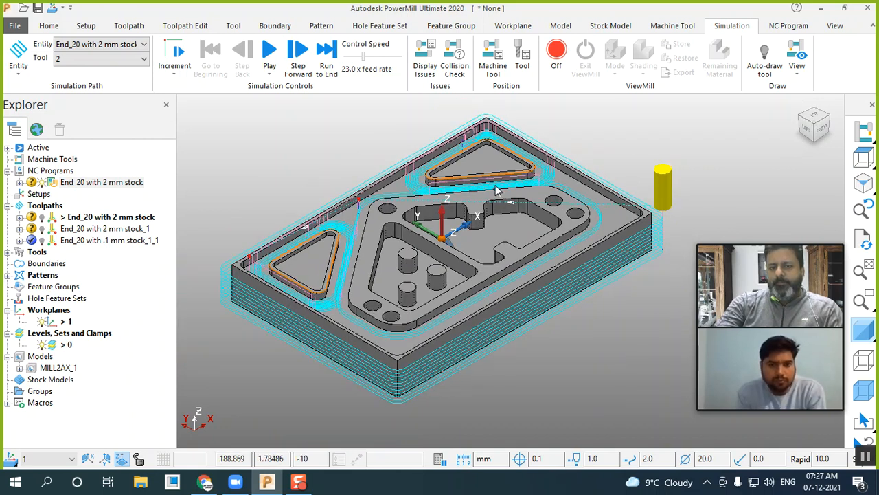